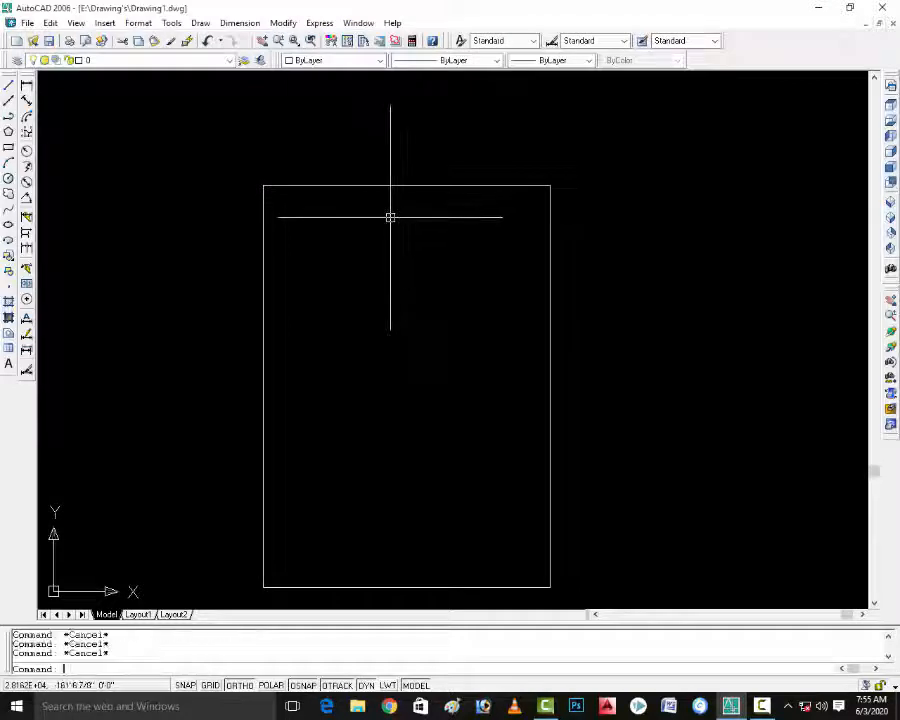
Offset all four sides of the rectangle 9 inches inward to form the outer walls.
key("Return")
type("9")
key("Return")
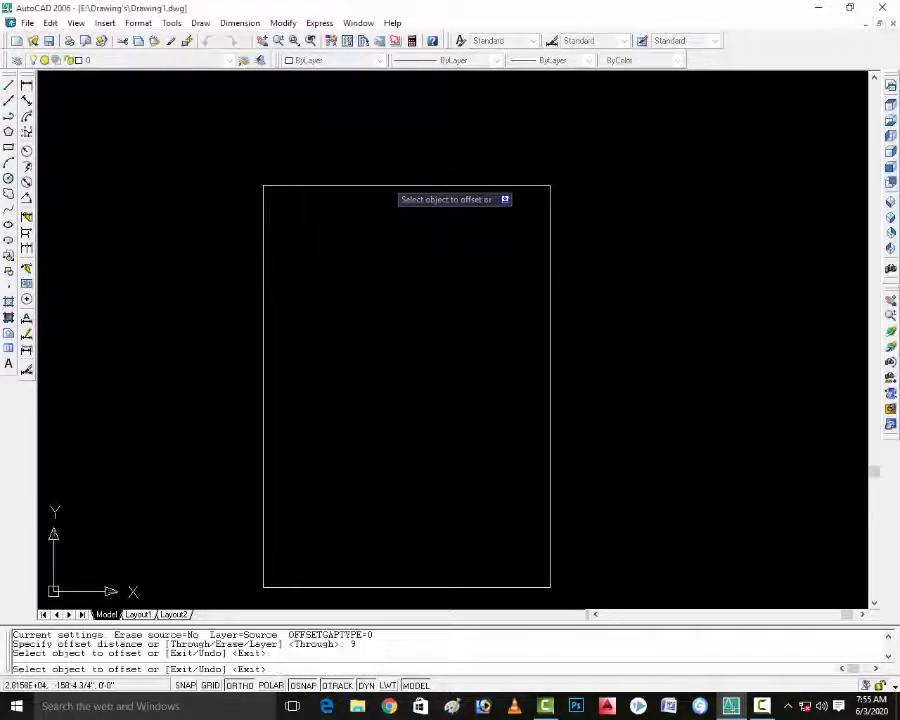
left_click(386, 186)
left_click(330, 205)
left_click(260, 233)
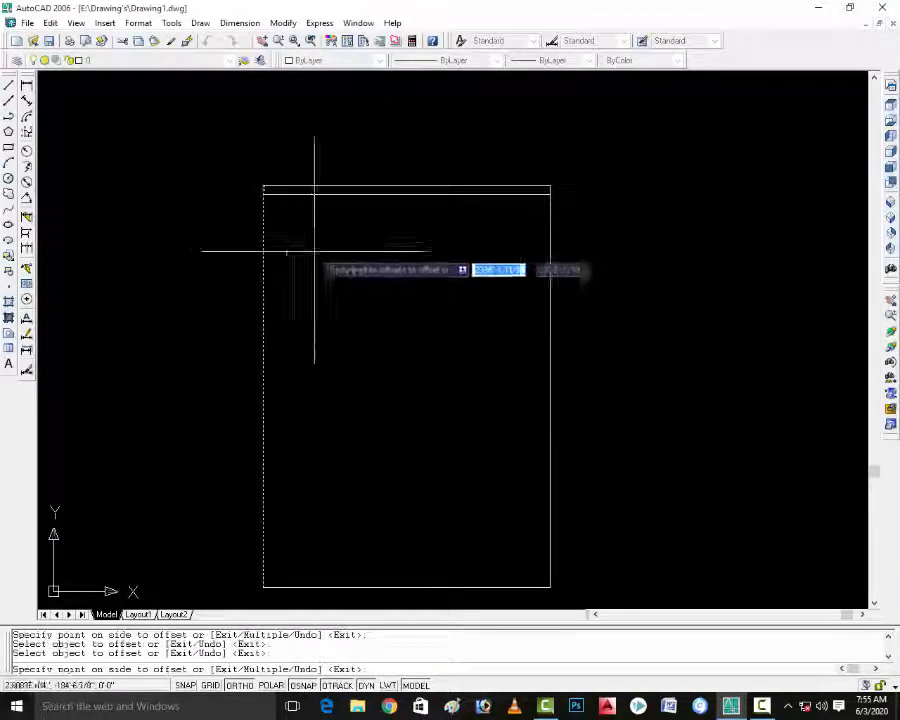
left_click(310, 250)
left_click(511, 498)
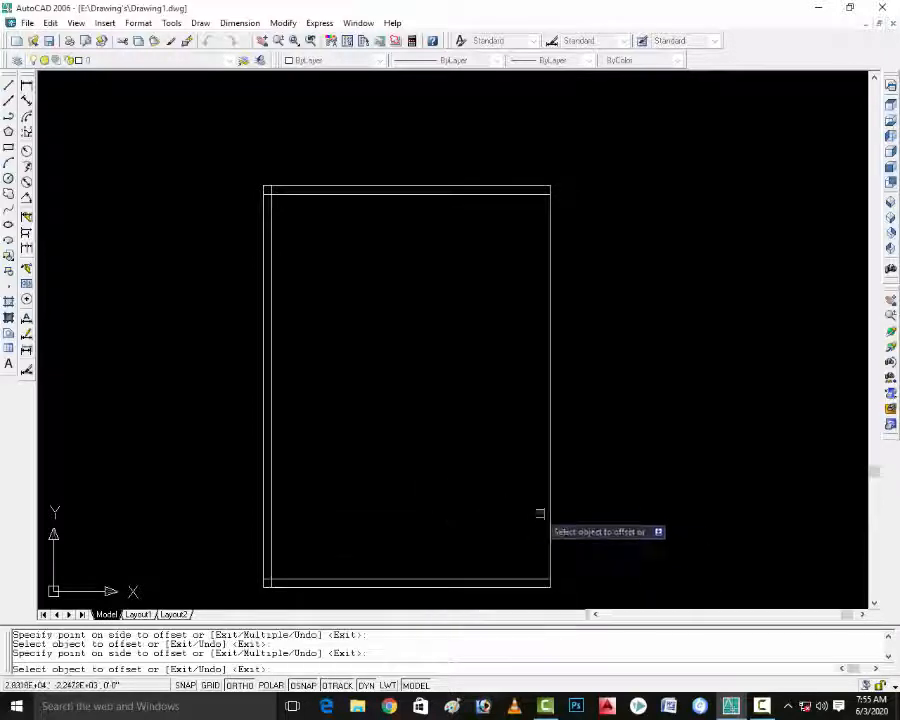
left_click(540, 514)
left_click(482, 510)
key("Escape")
key("Escape")
key("Escape")
Trim the overlapping inner wall lines at the two upper corners of the plan.
type("t")
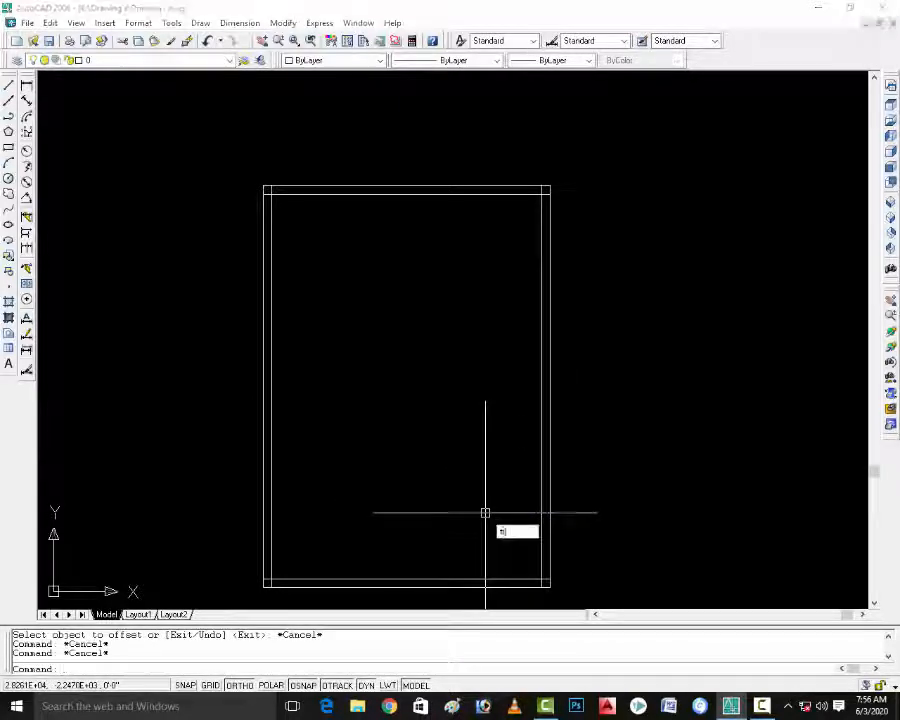
type("r")
key("Return")
key("Return")
scroll(530, 190, "up", 5)
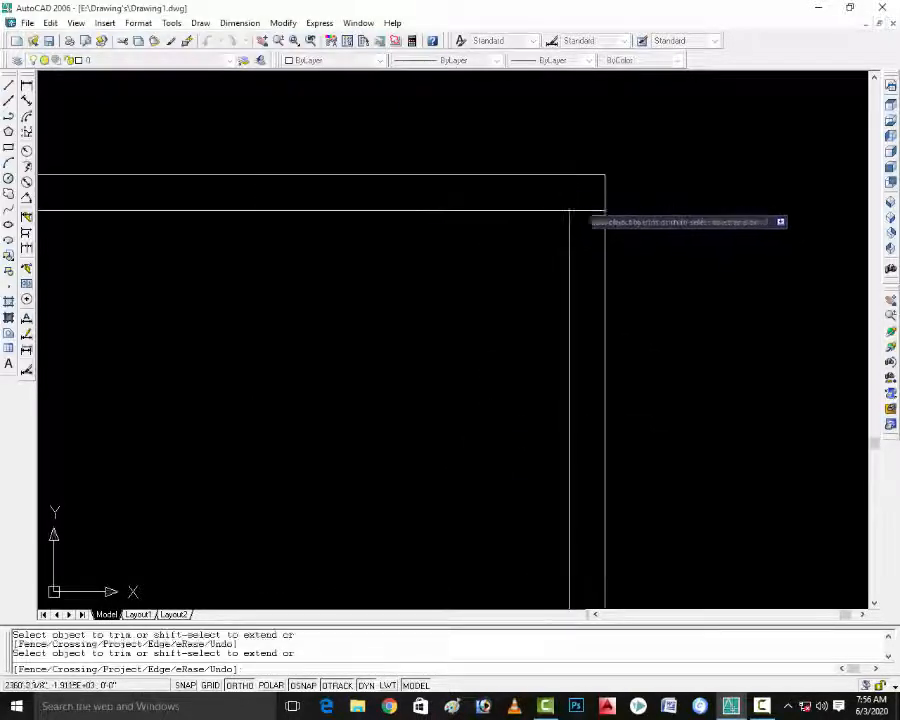
scroll(588, 207, "down", 4)
scroll(486, 192, "up", 5)
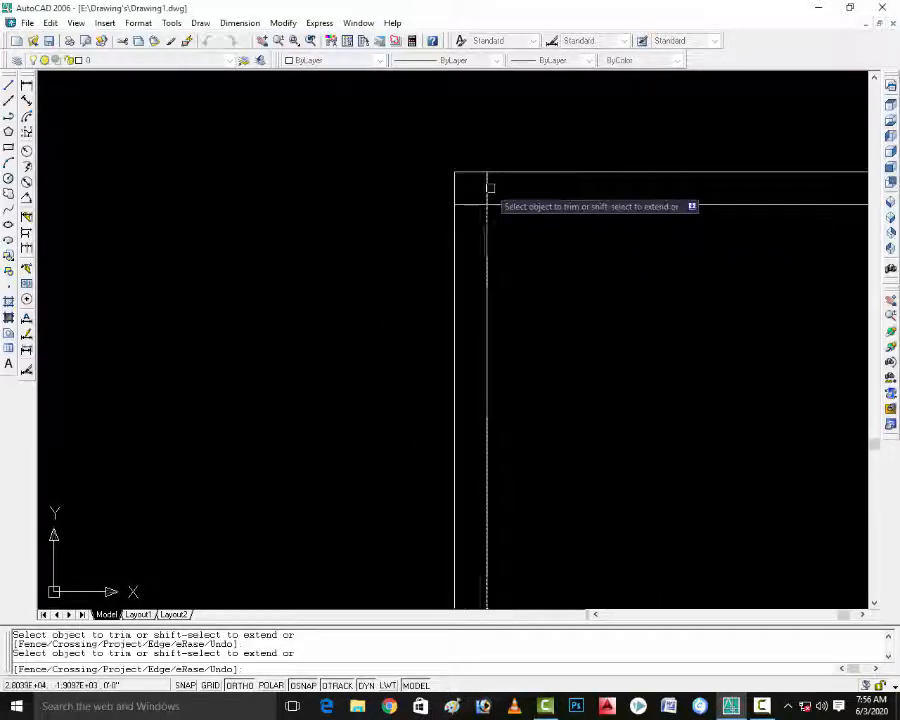
left_click(490, 188)
scroll(498, 333, "down", 4)
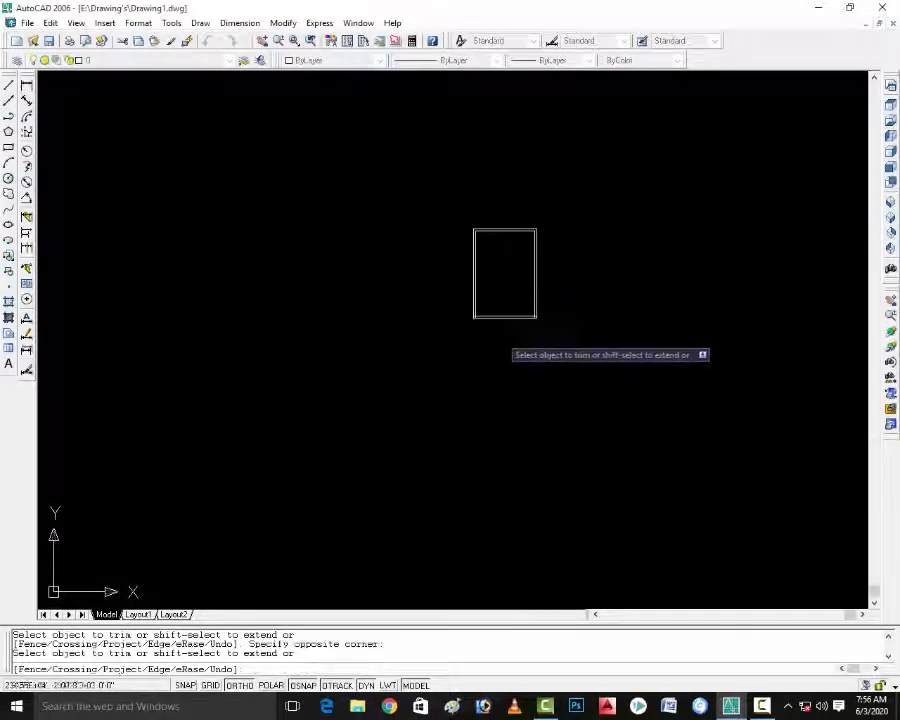
Trim the overlapping inner wall lines at the two lower corners of the plan.
scroll(453, 320, "up", 5)
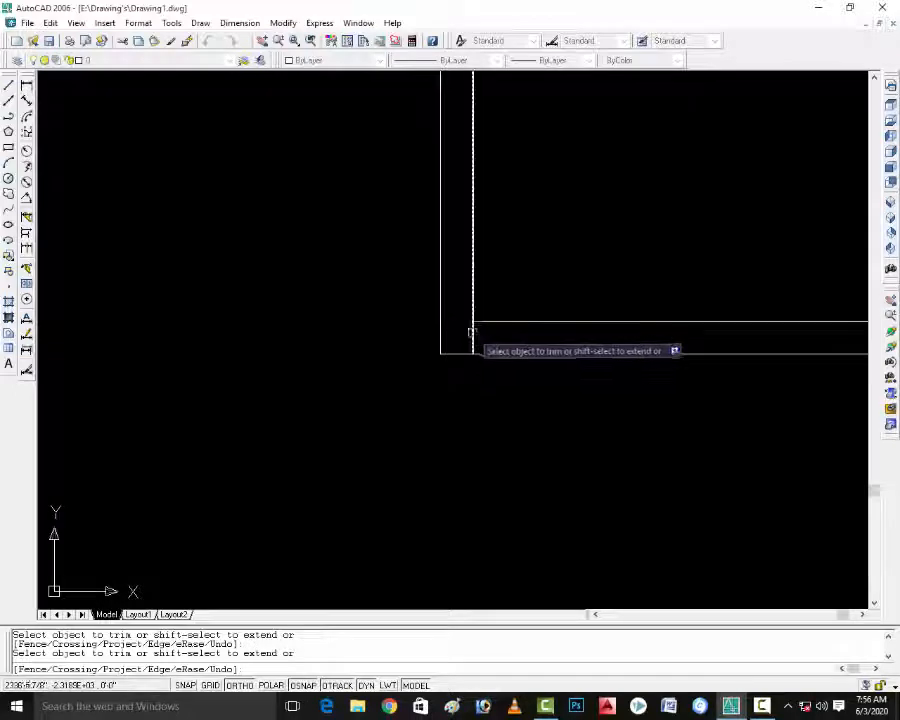
scroll(478, 340, "down", 4)
scroll(508, 348, "up", 5)
left_click(488, 354)
scroll(494, 345, "up", 1)
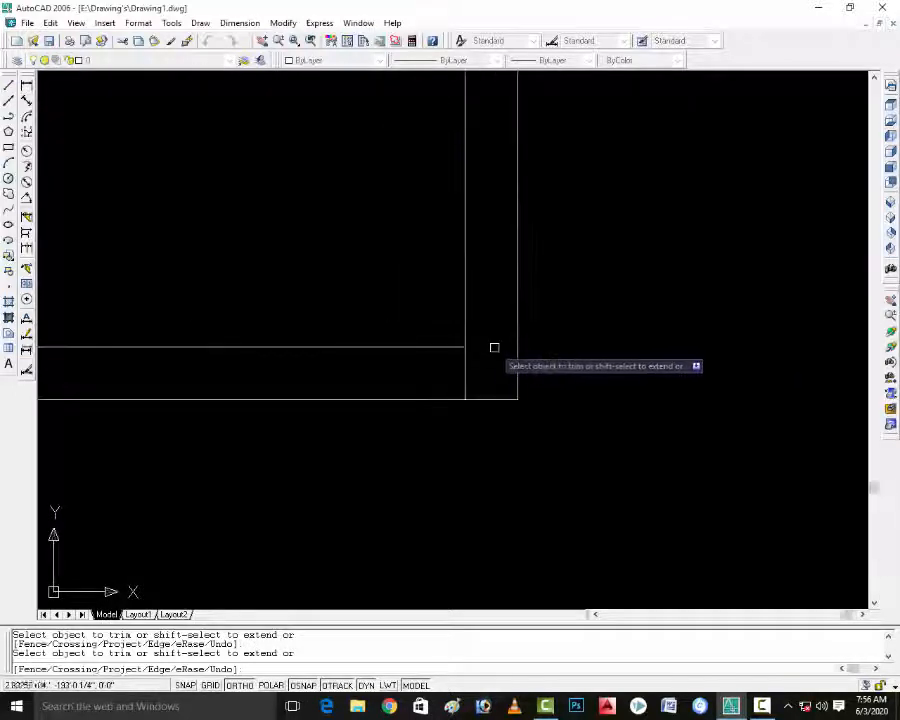
left_click(462, 366)
key("Escape")
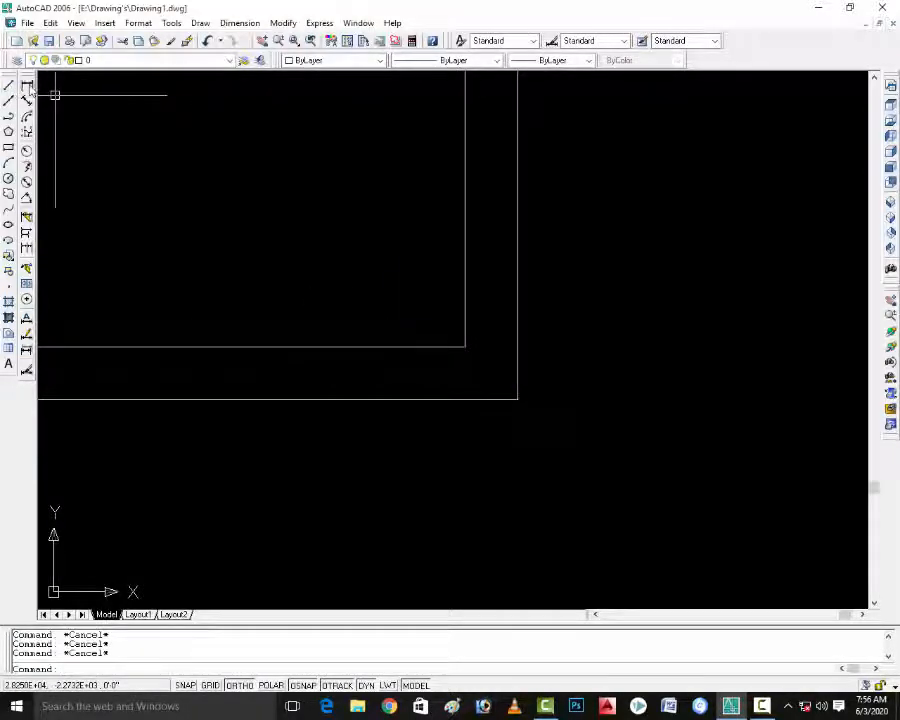
Add a linear dimension for the plan's overall outer width, placed above the upper wall.
left_click(28, 88)
scroll(384, 344, "down", 4)
scroll(304, 260, "up", 5)
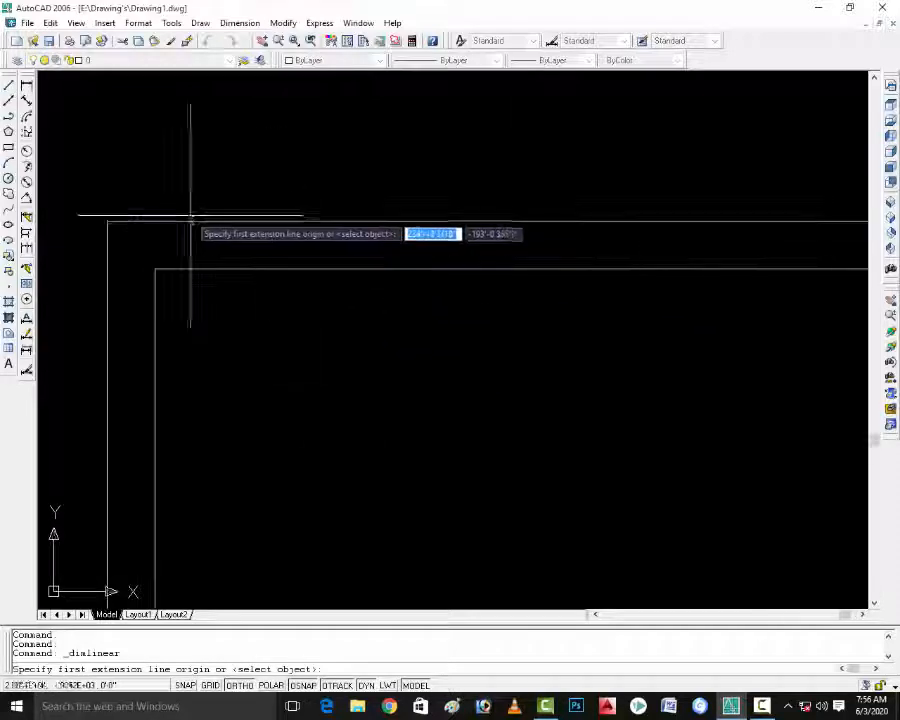
scroll(138, 247, "down", 6)
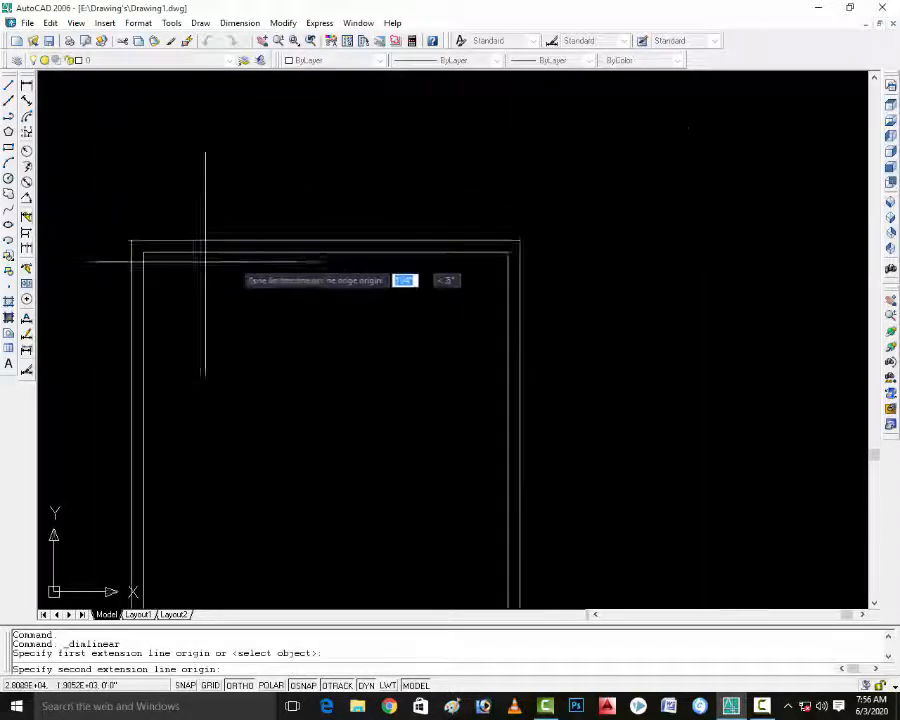
scroll(573, 235, "up", 3)
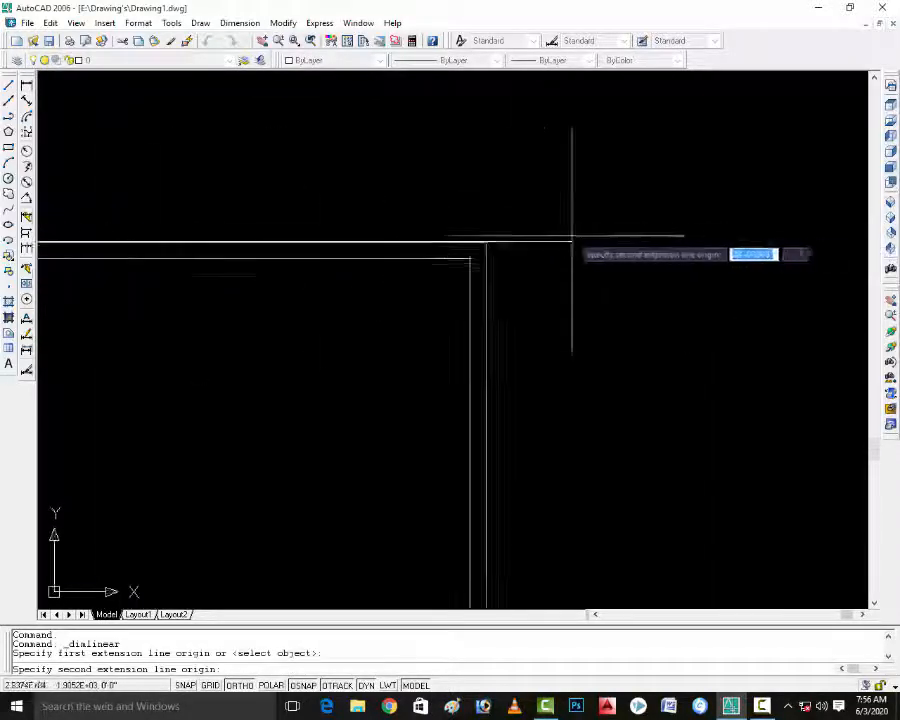
left_click(453, 244)
scroll(452, 243, "down", 3)
scroll(450, 255, "up", 3)
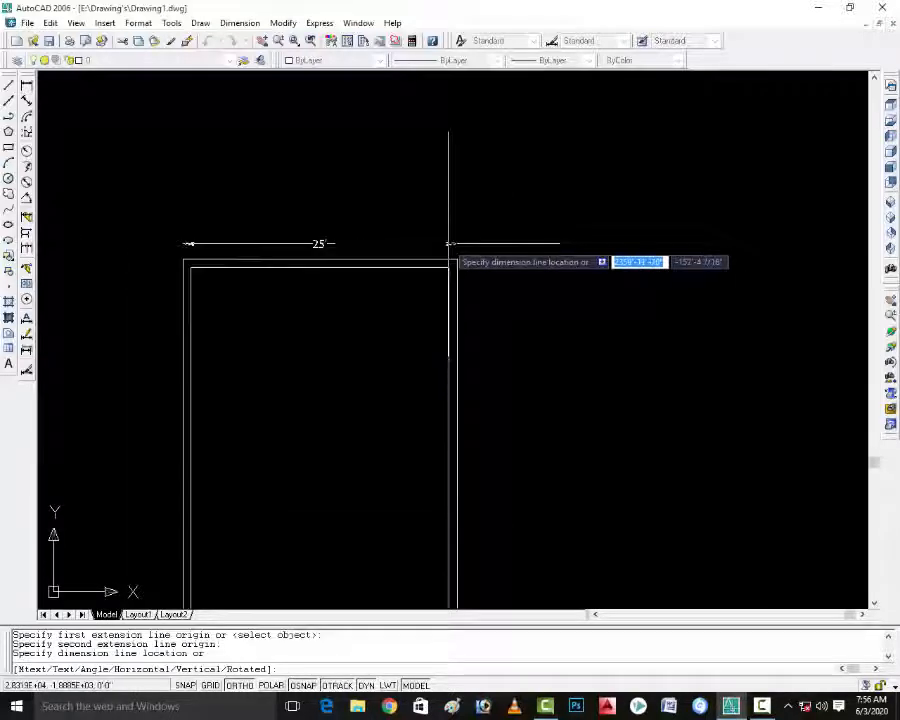
left_click(446, 243)
Add a linear dimension for the plan's overall outer height, placed beside the right wall.
key("Return")
left_click(459, 259)
scroll(470, 414, "down", 3)
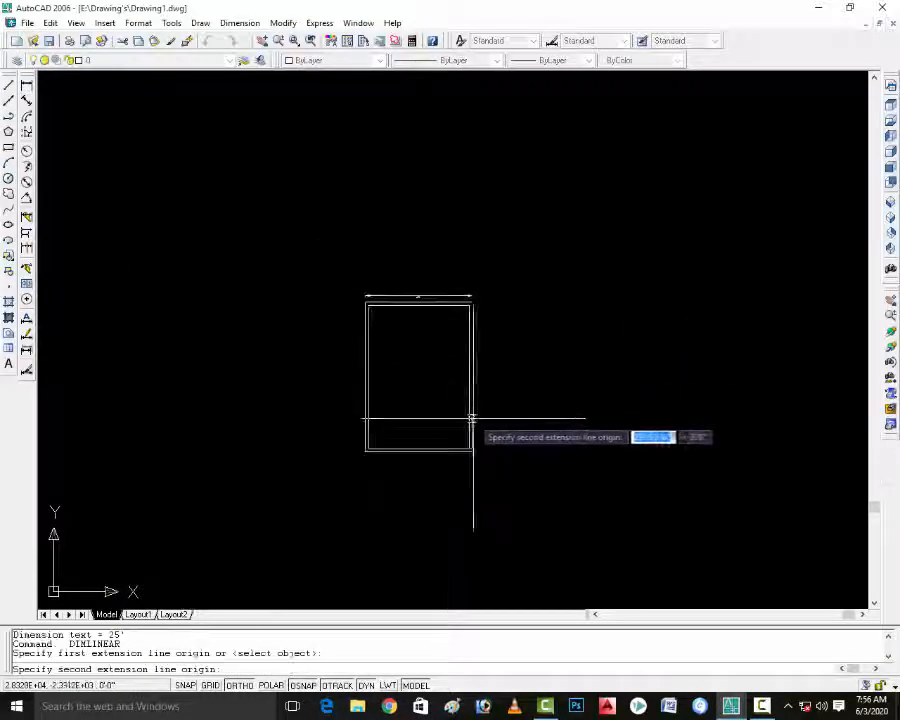
scroll(471, 450, "up", 3)
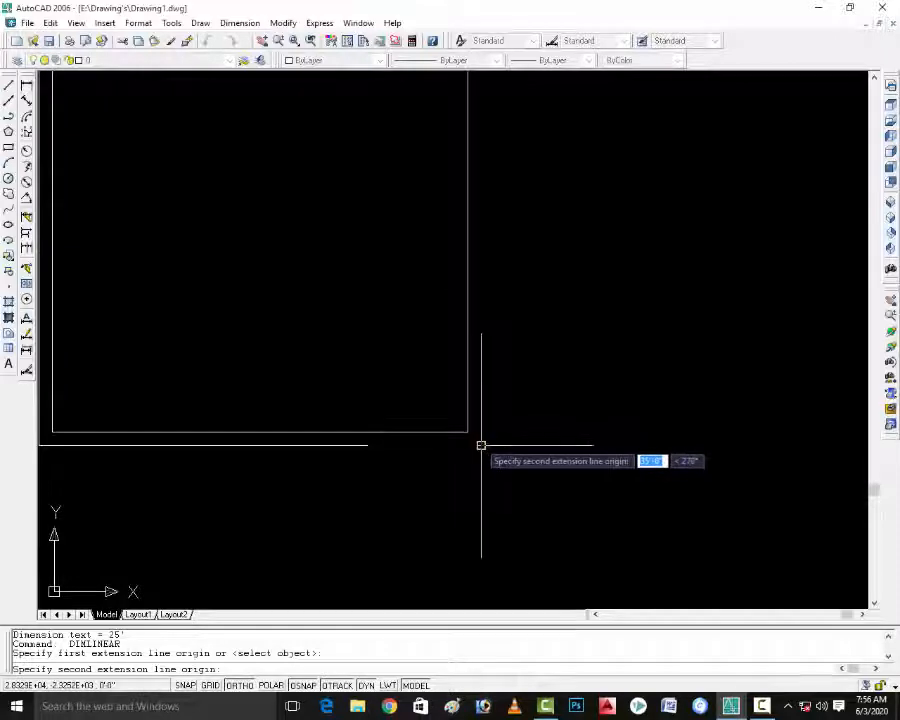
left_click(480, 446)
scroll(482, 446, "down", 3)
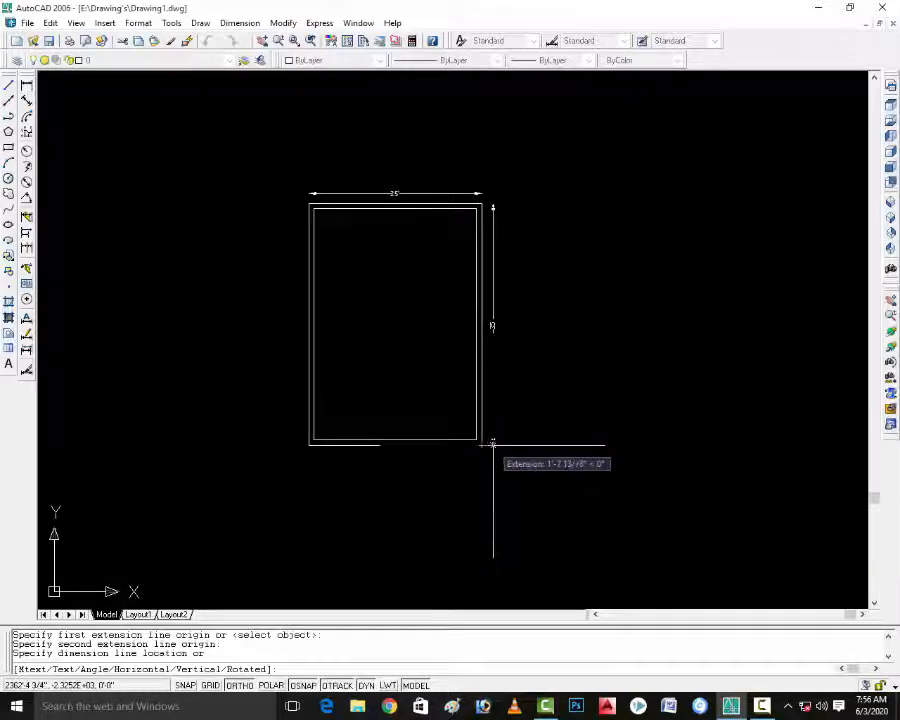
left_click(492, 446)
key("Escape")
scroll(410, 300, "up", 5)
key("Escape")
scroll(455, 315, "down", 2)
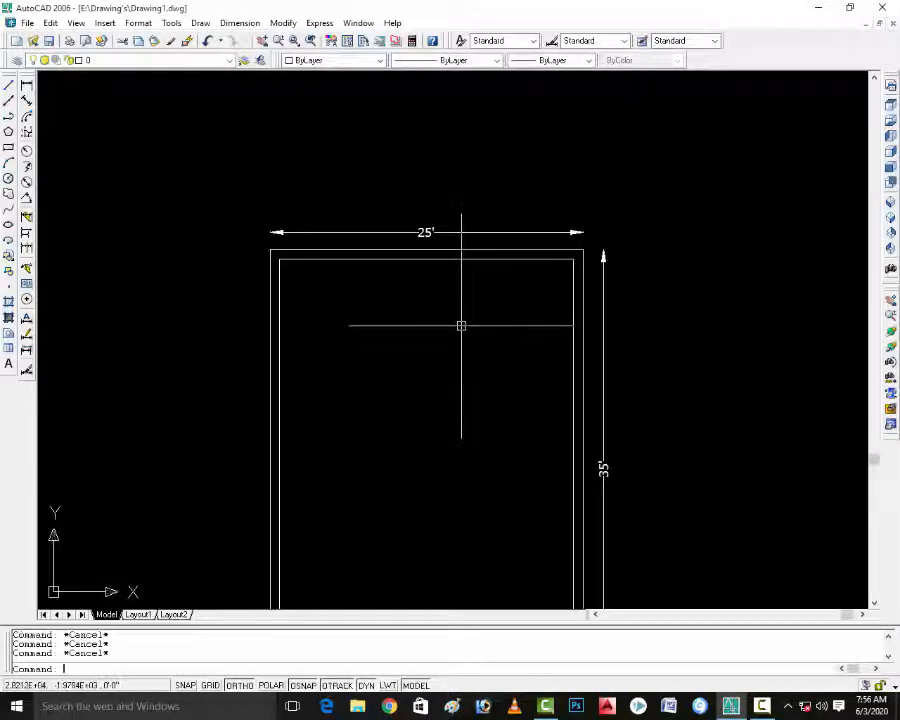
type("o")
key("Return")
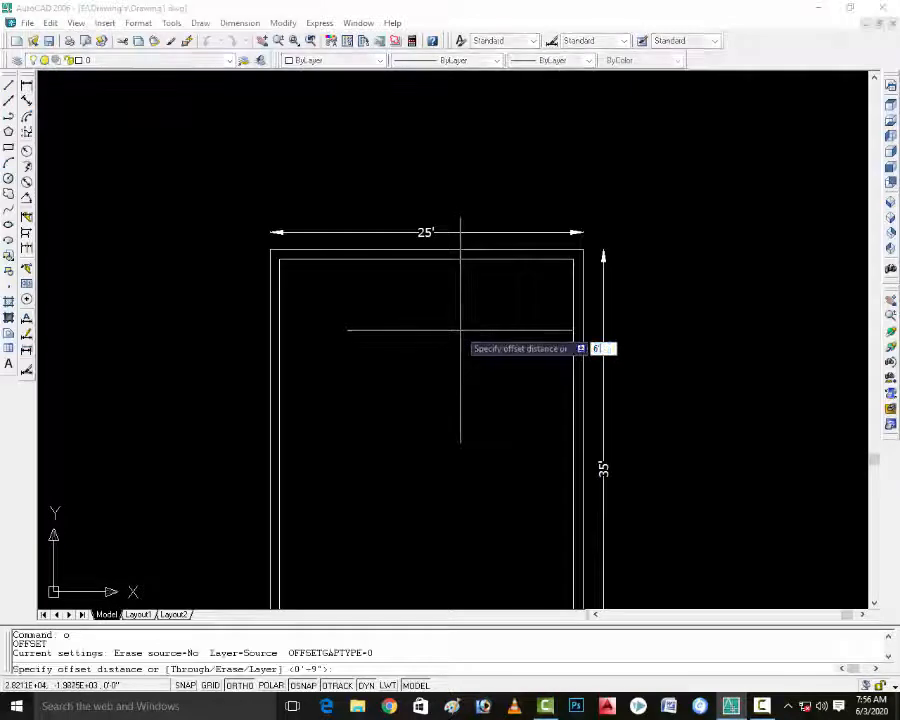
type("6'")
key("Return")
key("Escape")
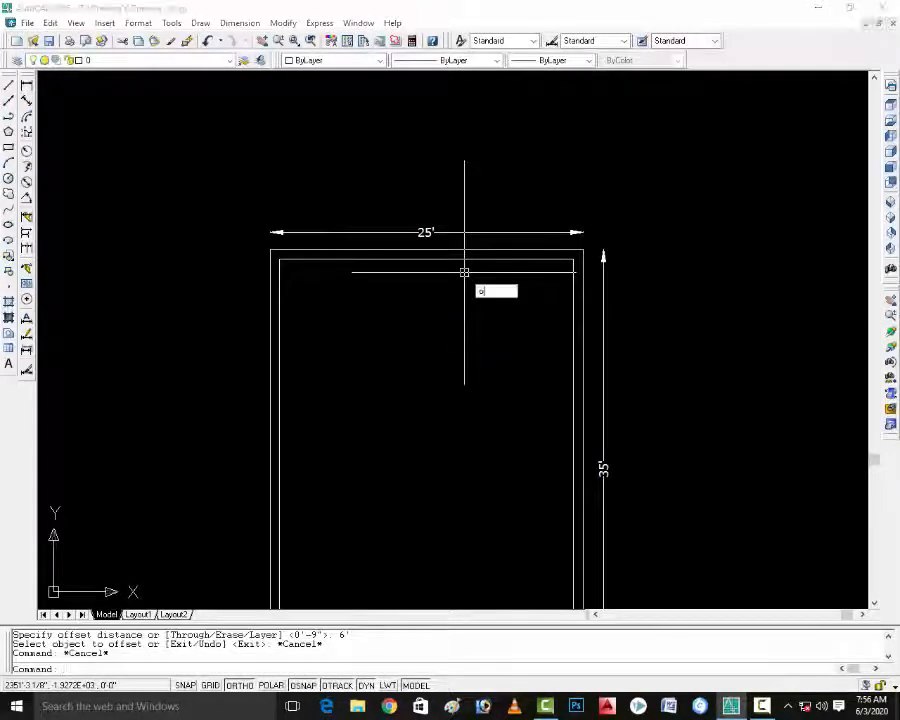
Offset the inner line of the upper wall 5' downward into the plan.
type("o")
key("Return")
type("5'")
key("Return")
left_click(464, 260)
left_click(464, 291)
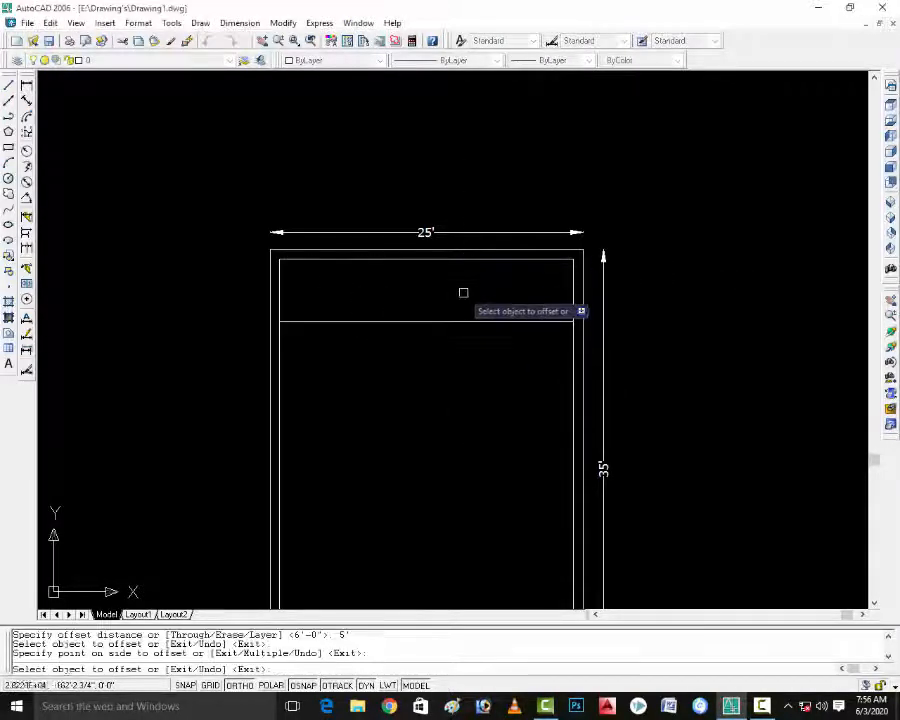
key("Escape")
scroll(464, 291, "down", 2)
scroll(489, 304, "up", 2)
Offset the new horizontal line 9 inches downward to form the upper cross wall.
type("o")
key("Return")
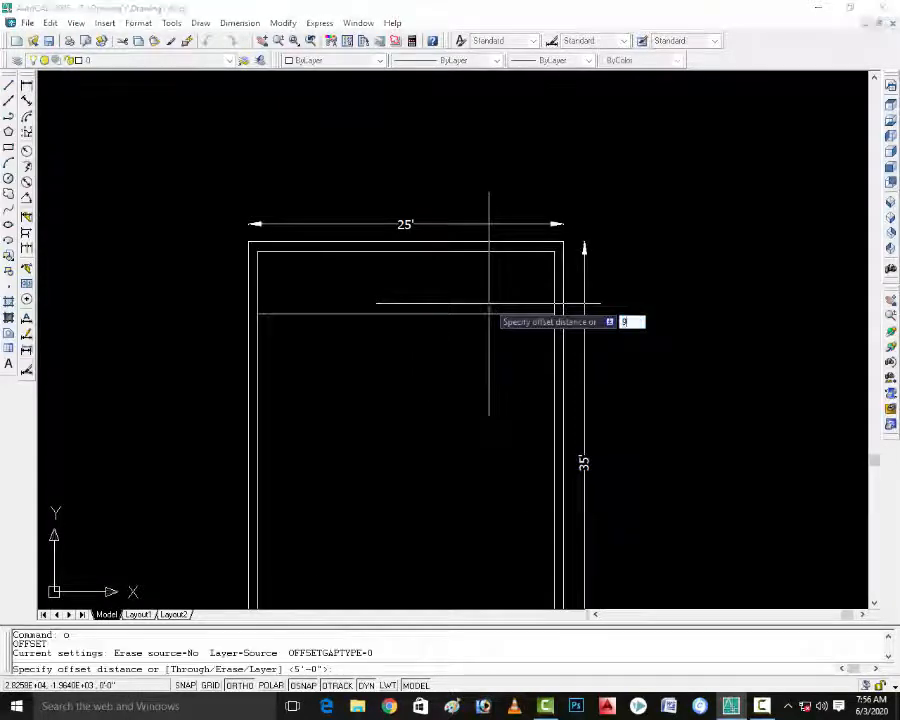
type("9")
key("Return")
left_click(489, 313)
left_click(474, 340)
key("Escape")
key("Escape")
key("Escape")
scroll(454, 344, "down", 2)
scroll(453, 347, "up", 2)
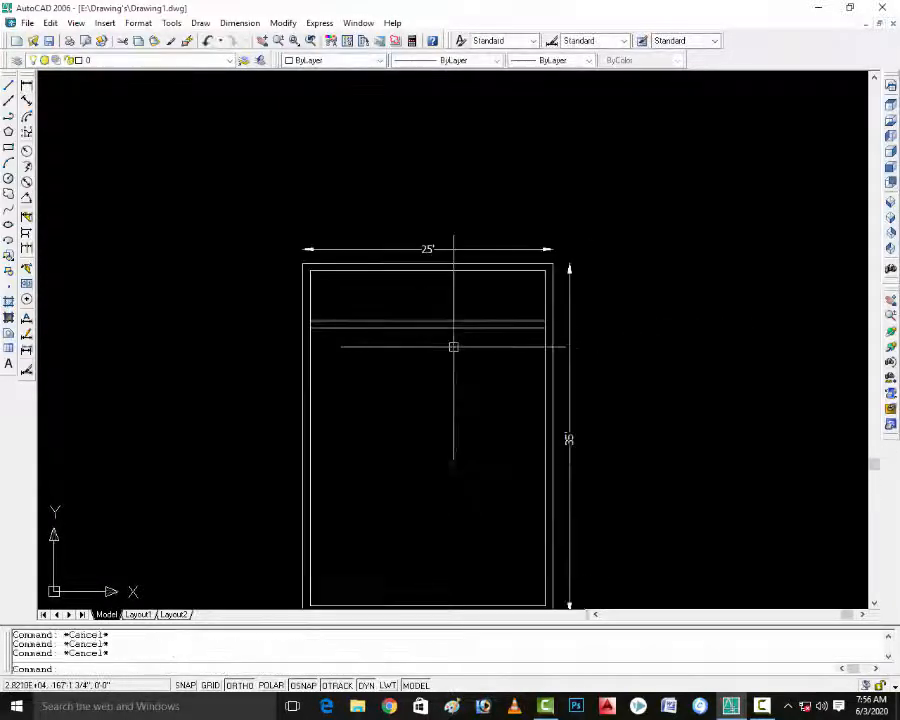
Offset the upper cross wall 12' downward to place the first line of a second cross wall.
type("o")
key("Return")
type("12'")
key("Return")
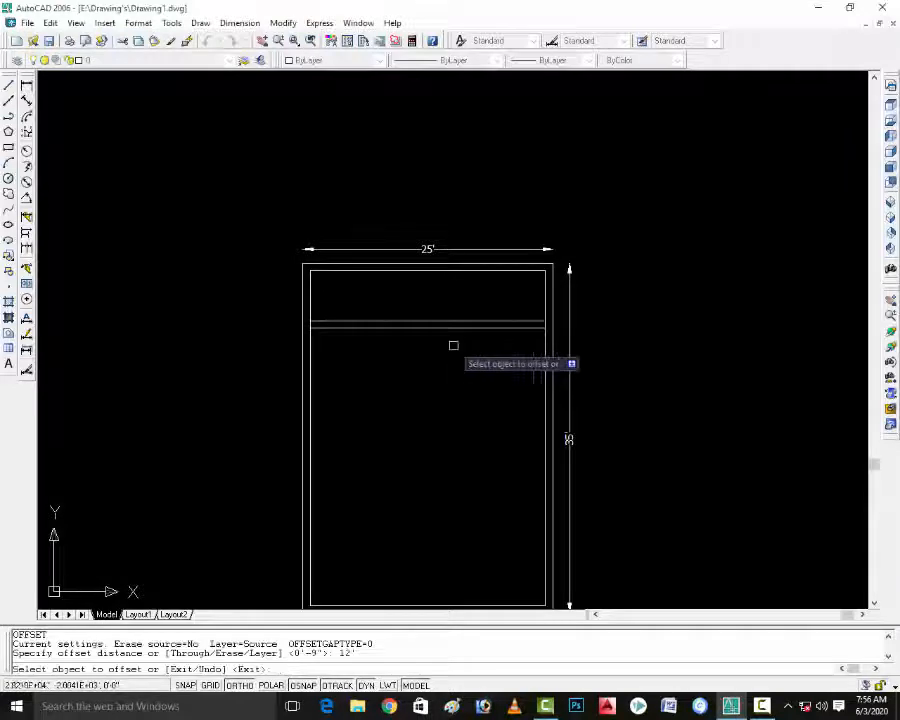
left_click(461, 323)
left_click(459, 353)
scroll(458, 415, "down", 2)
scroll(481, 385, "up", 5)
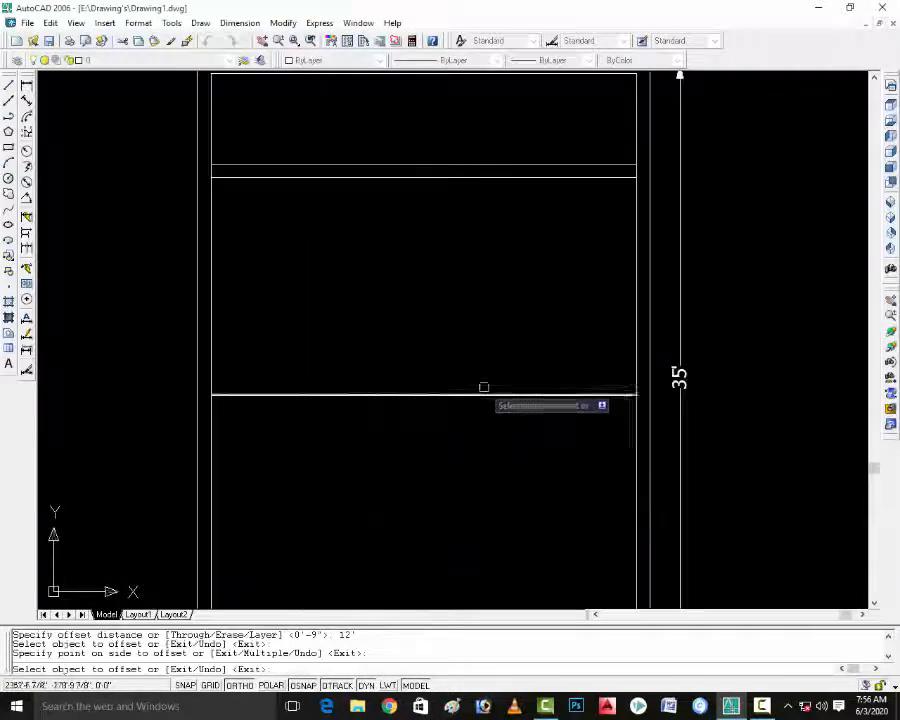
scroll(498, 408, "down", 3)
key("Escape")
scroll(498, 408, "up", 2)
key("Escape")
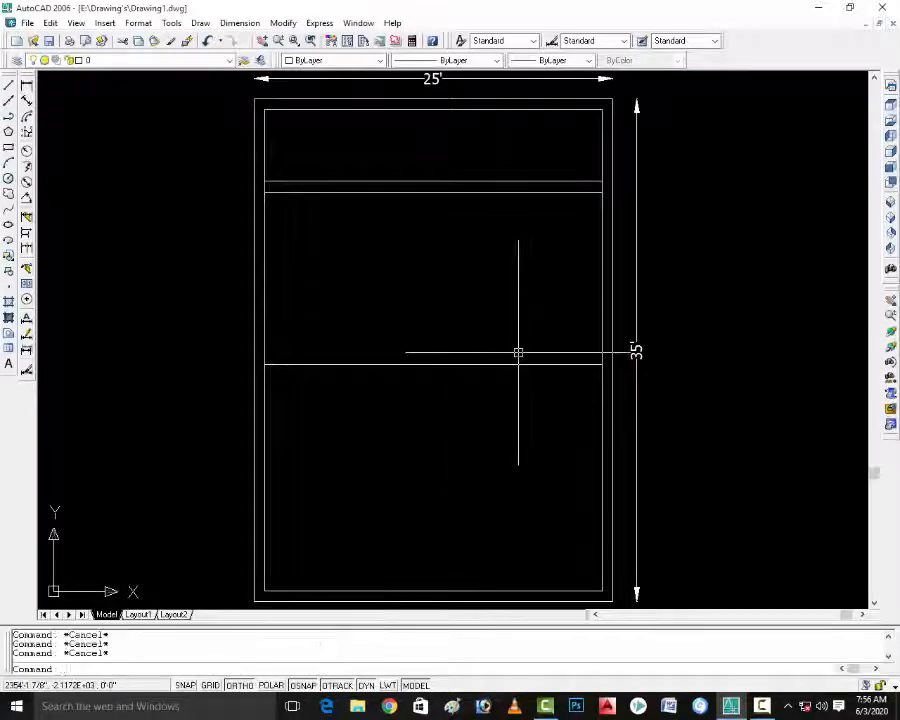
Offset the lower horizontal line 9 inches downward to complete the second cross wall.
type("o")
key("Return")
type("9")
key("Return")
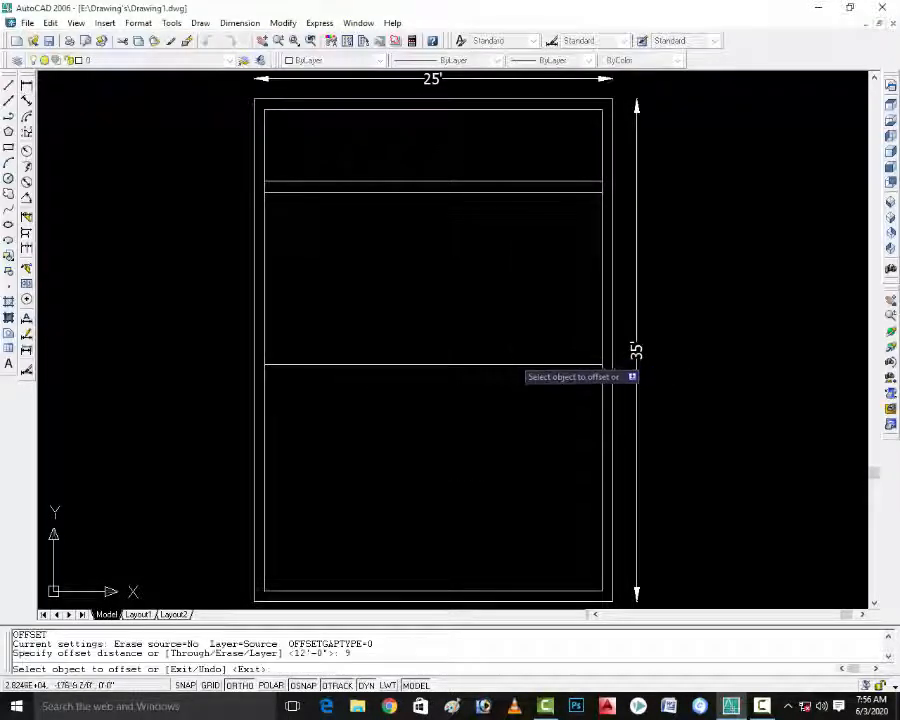
left_click(509, 363)
left_click(500, 390)
key("Escape")
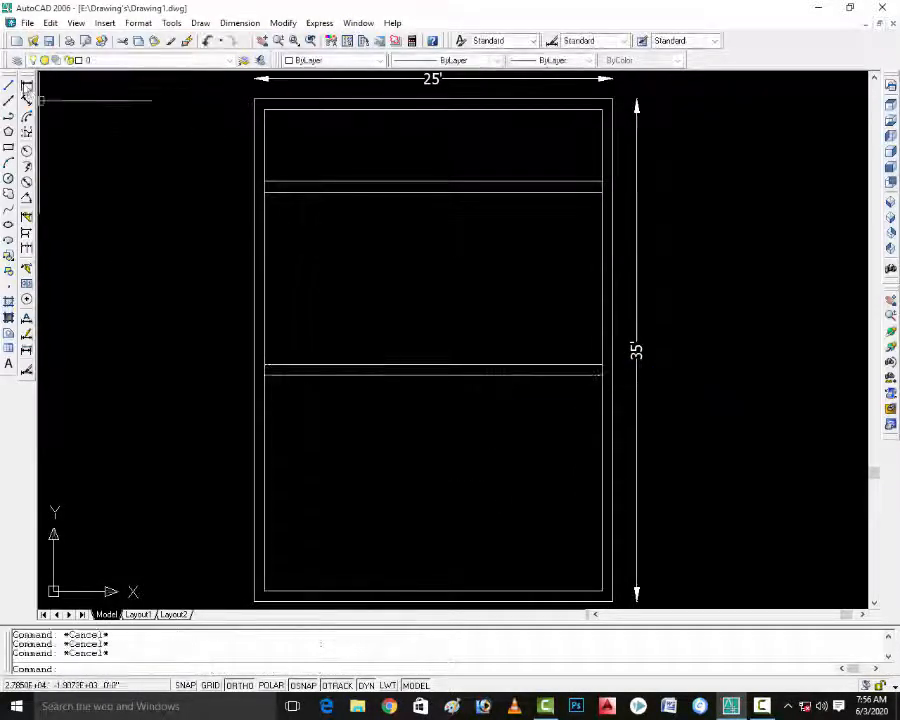
left_click(27, 87)
left_click(435, 193)
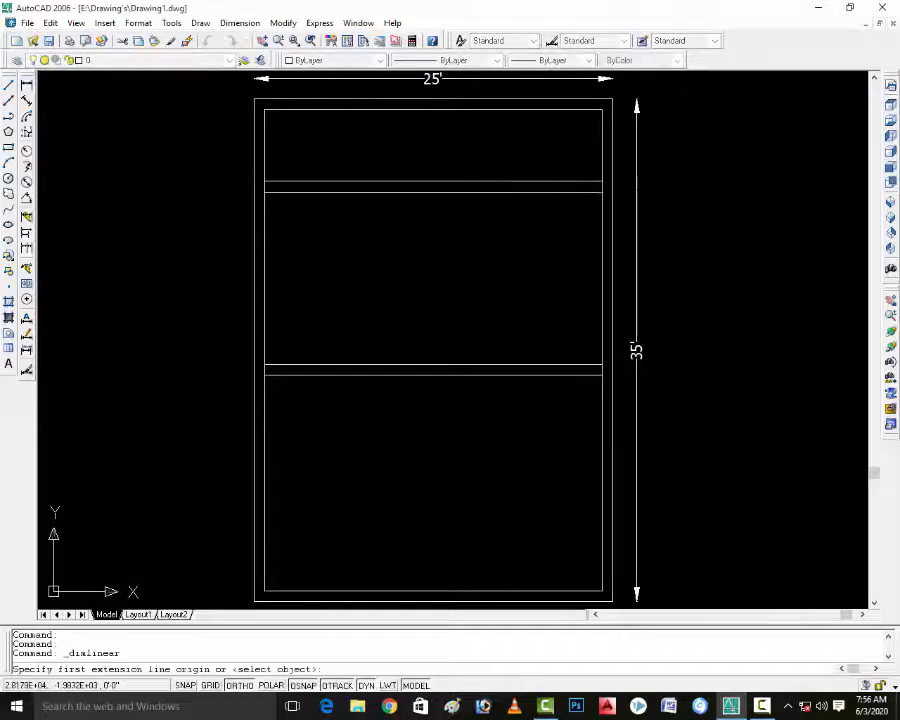
left_click(434, 363)
key("Escape")
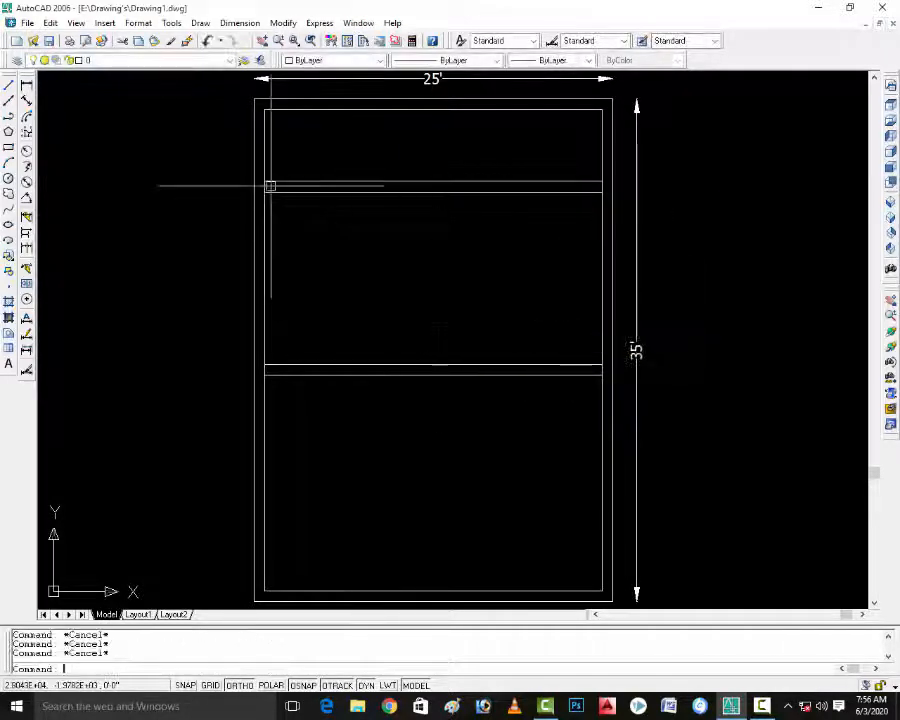
Draw a vertical line between the midpoints of the two cross walls, splitting the middle space in half.
type("l")
key("Return")
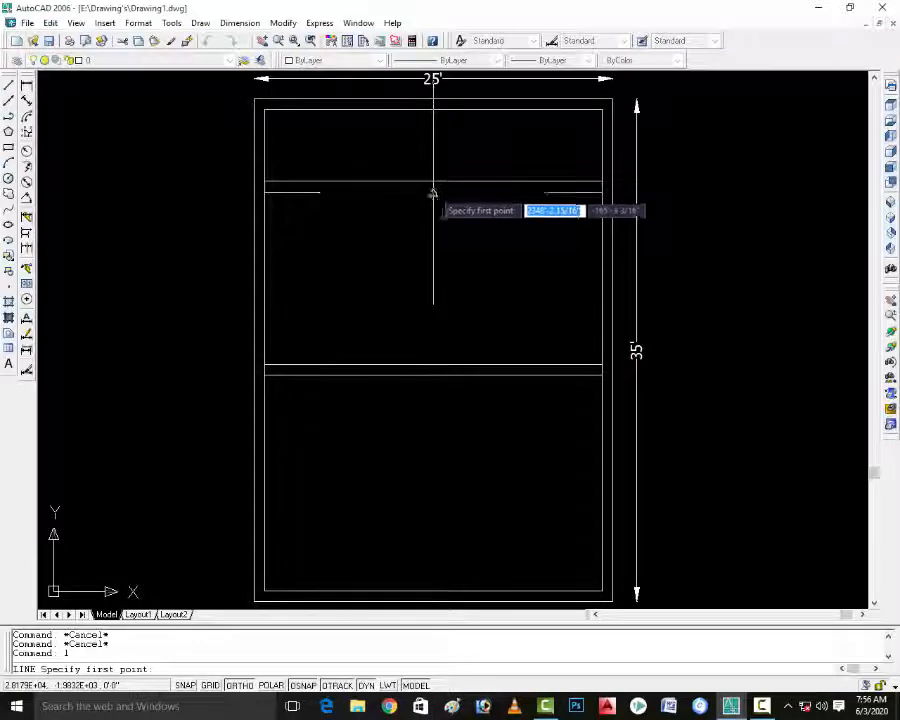
key("Escape")
key("Escape")
key("Escape")
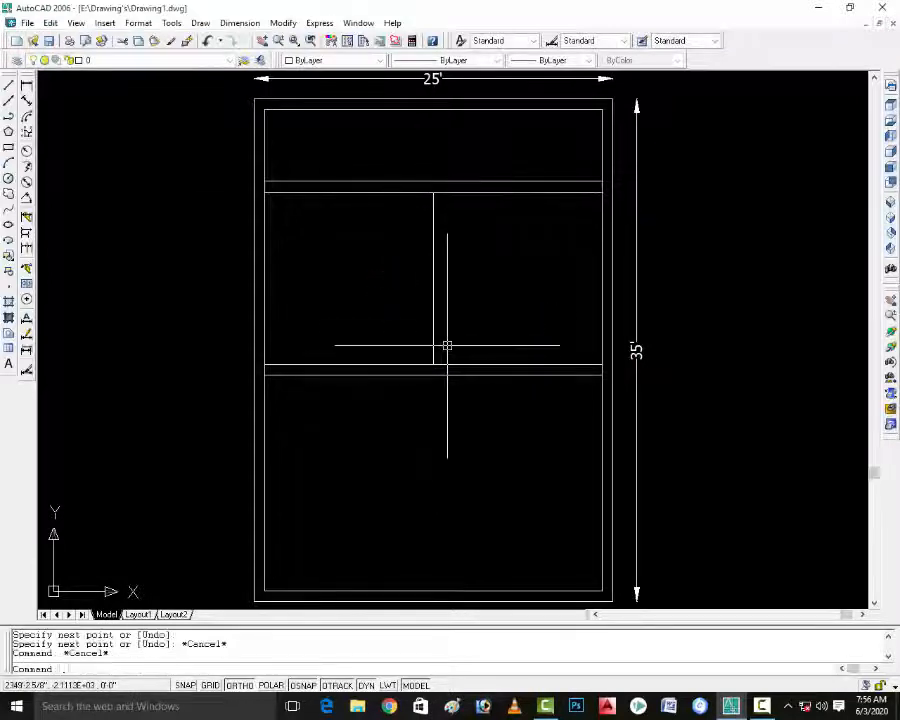
Offset the vertical dividing line 2.25 inches to both sides to form the partition faces.
type("o")
key("Return")
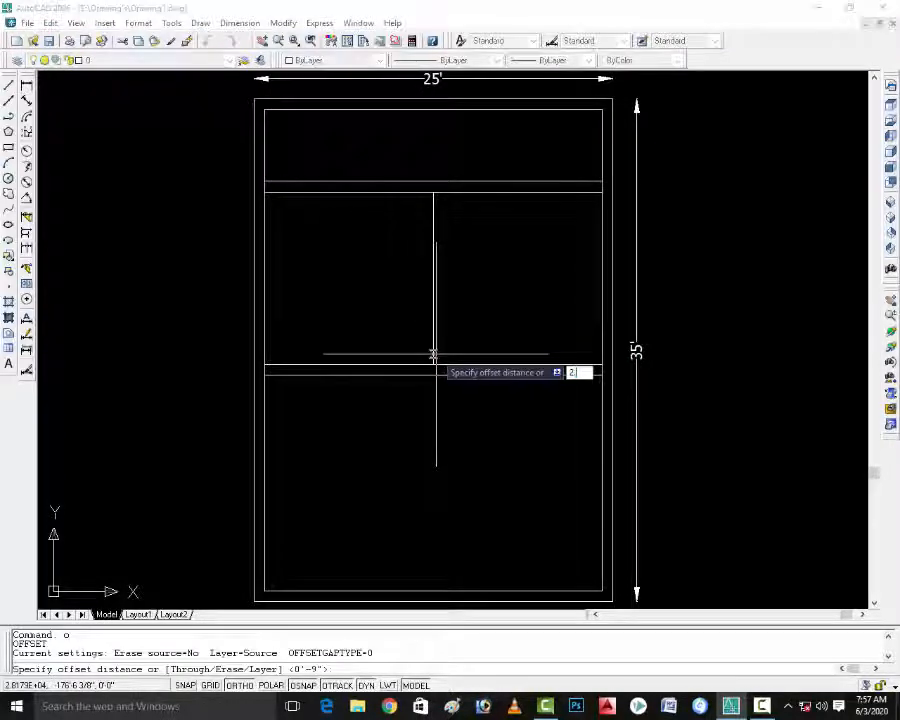
type("2.25")
key("Return")
left_click(433, 344)
left_click(447, 341)
scroll(426, 334, "up", 2)
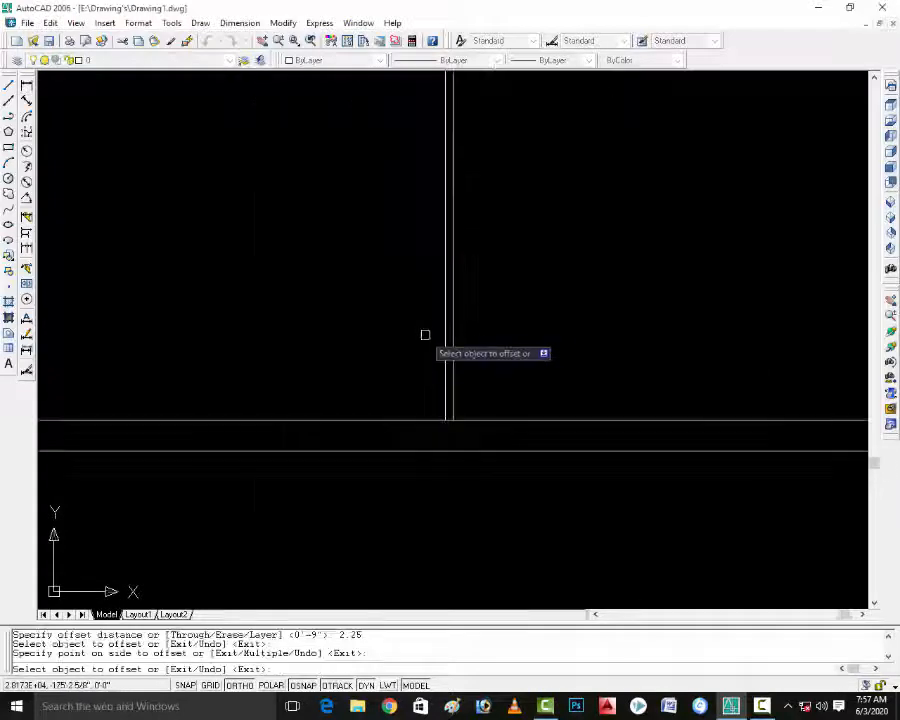
left_click(445, 338)
left_click(420, 342)
key("Escape")
key("Escape")
Erase the original centre line between the two faces of the vertical partition.
key("Return")
scroll(437, 342, "up", 2)
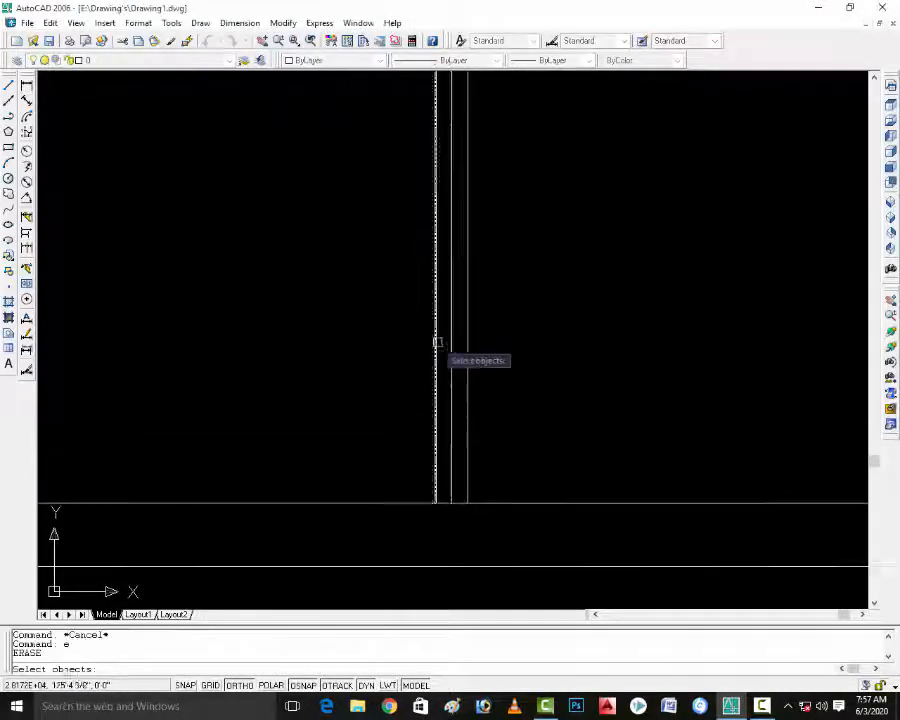
key("Return")
key("Escape")
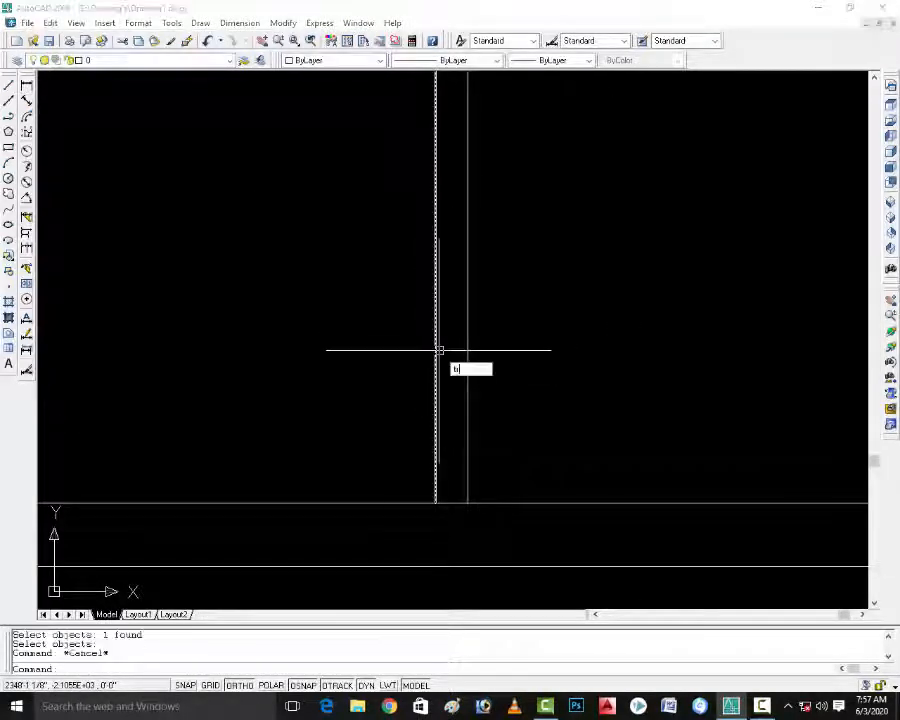
Trim the upper cross wall's lower line where it runs between the two partition faces.
key("Return")
key("Return")
scroll(456, 466, "down", 3)
scroll(445, 243, "up", 3)
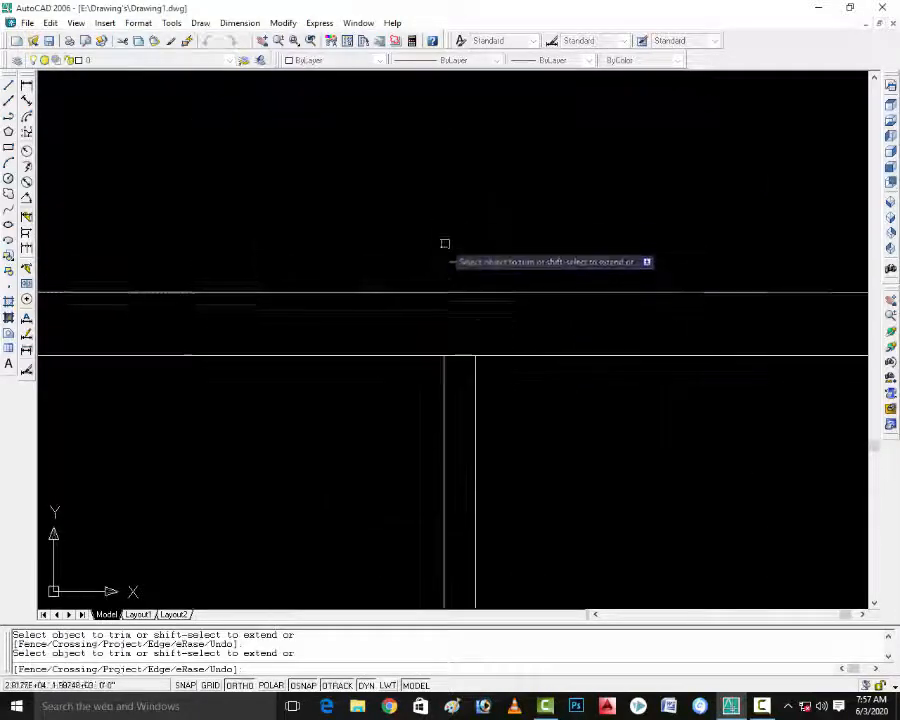
left_click(457, 354)
scroll(654, 344, "down", 3)
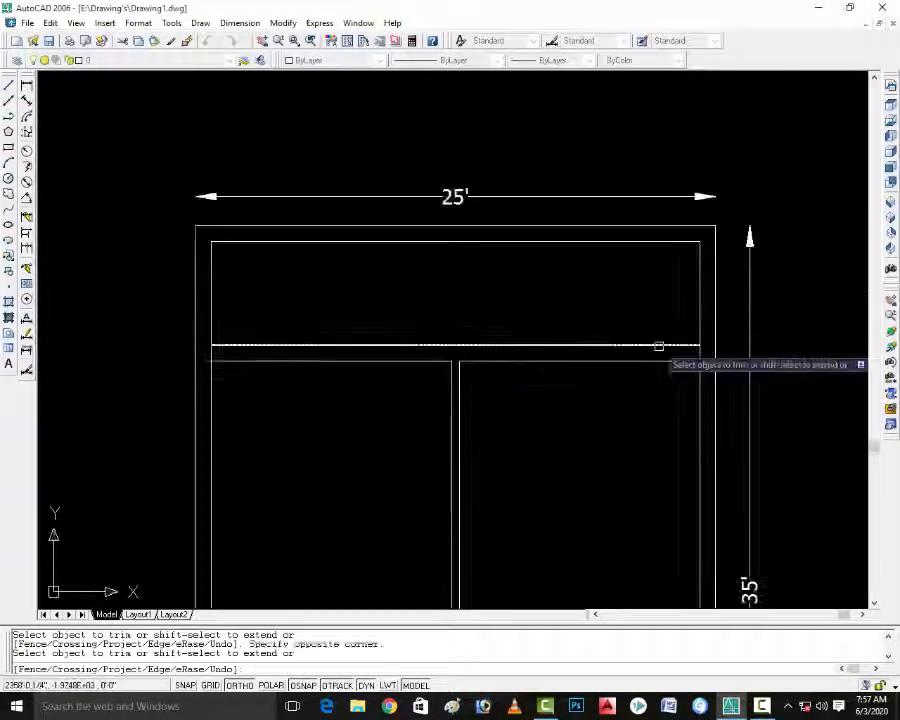
Trim the remaining wall junctions at both cross walls, opening the lower partition joint and the cross wall ends at the outer walls.
scroll(697, 349, "up", 3)
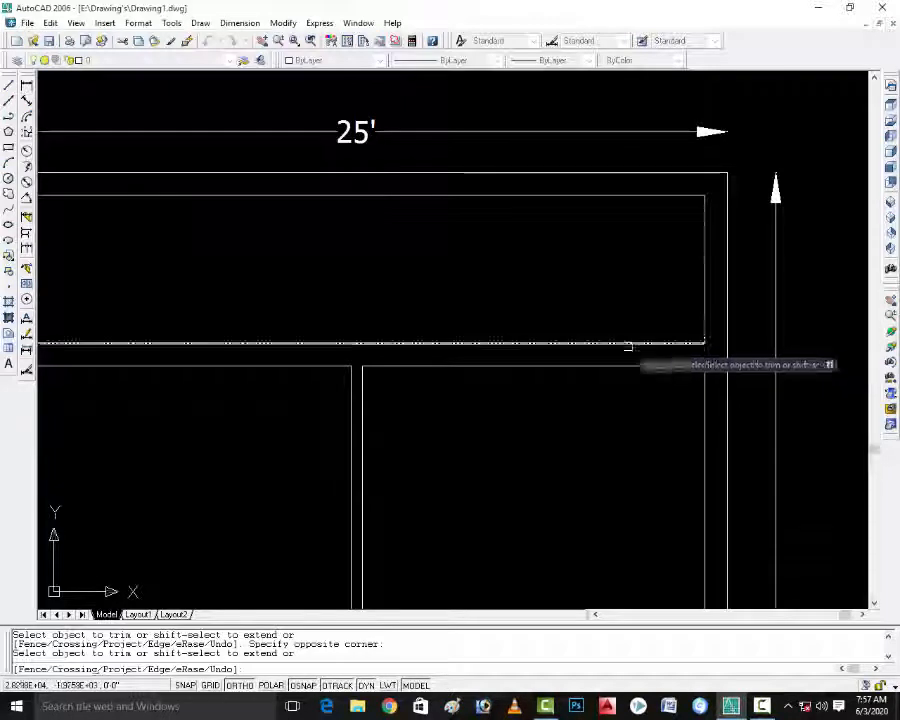
scroll(626, 344, "down", 3)
scroll(617, 357, "up", 5)
scroll(565, 351, "down", 3)
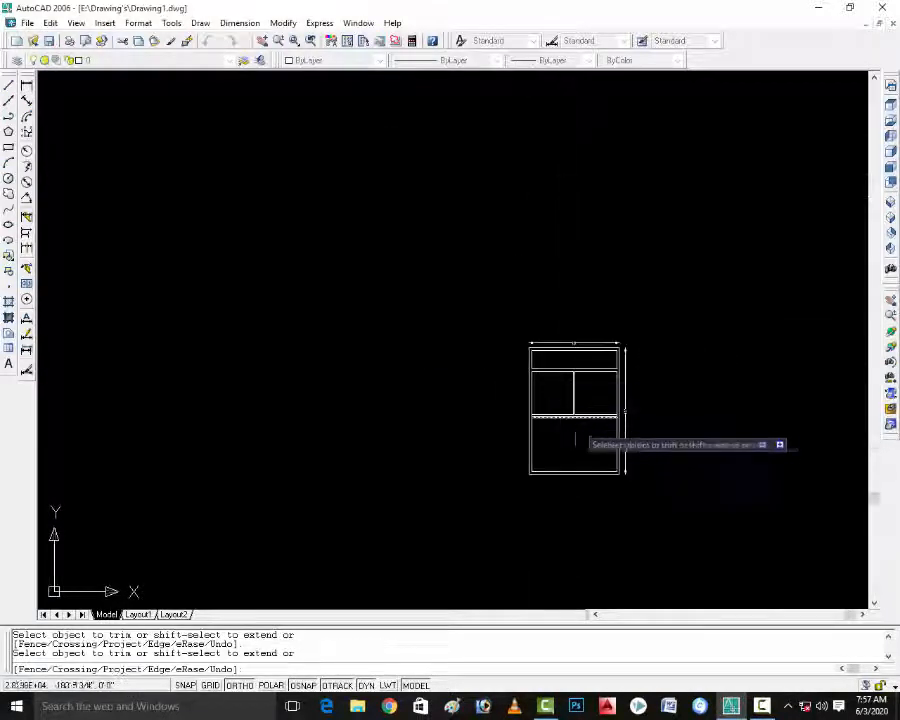
scroll(576, 438, "up", 6)
scroll(596, 371, "down", 3)
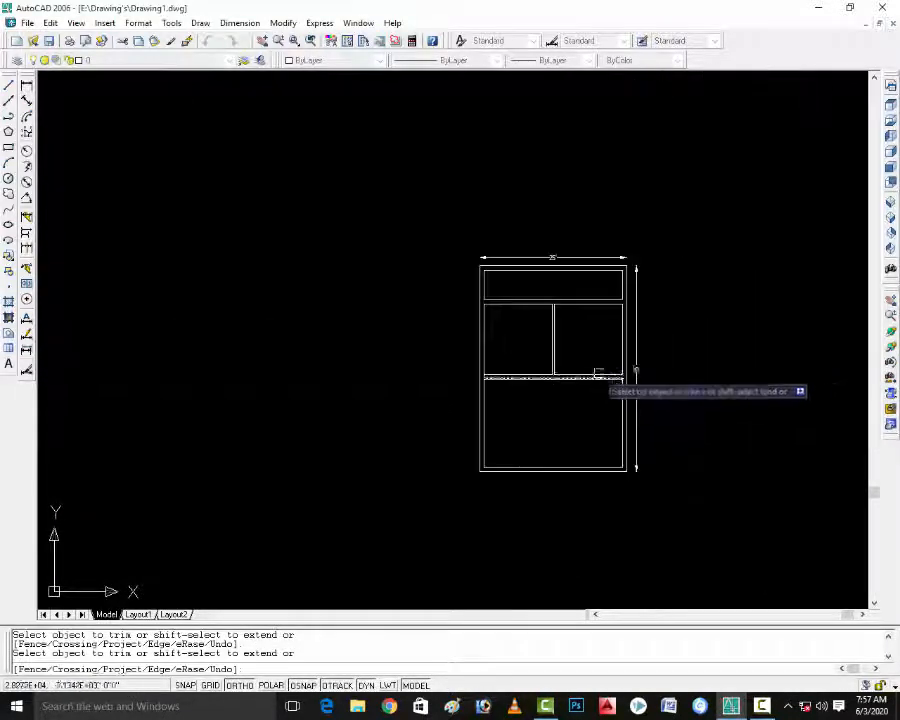
scroll(546, 400, "up", 5)
scroll(399, 405, "up", 3)
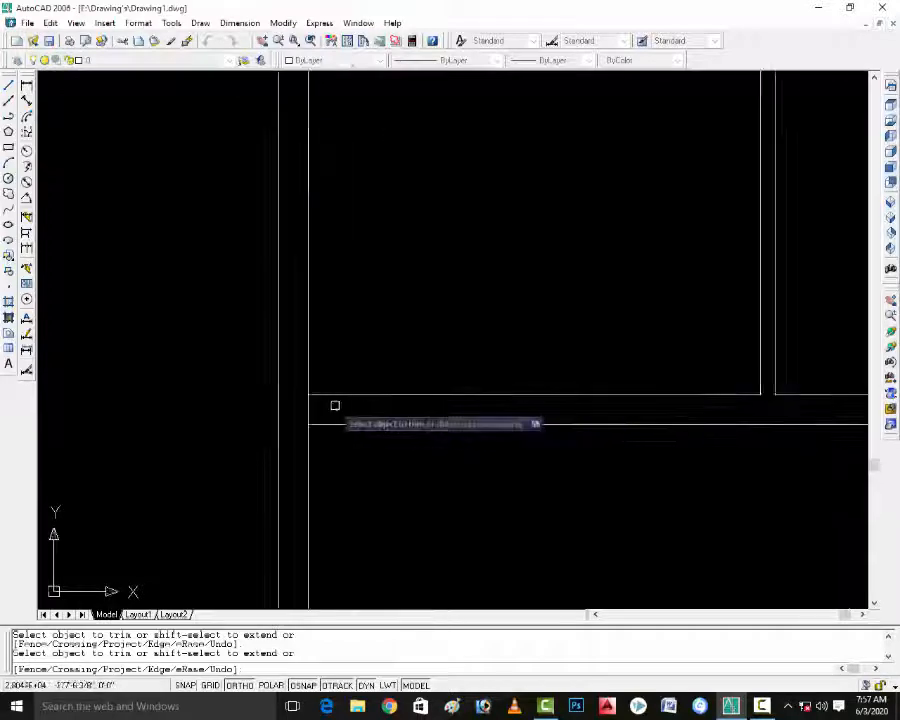
scroll(308, 408, "down", 5)
scroll(327, 253, "up", 2)
key("Escape")
key("Escape")
key("Escape")
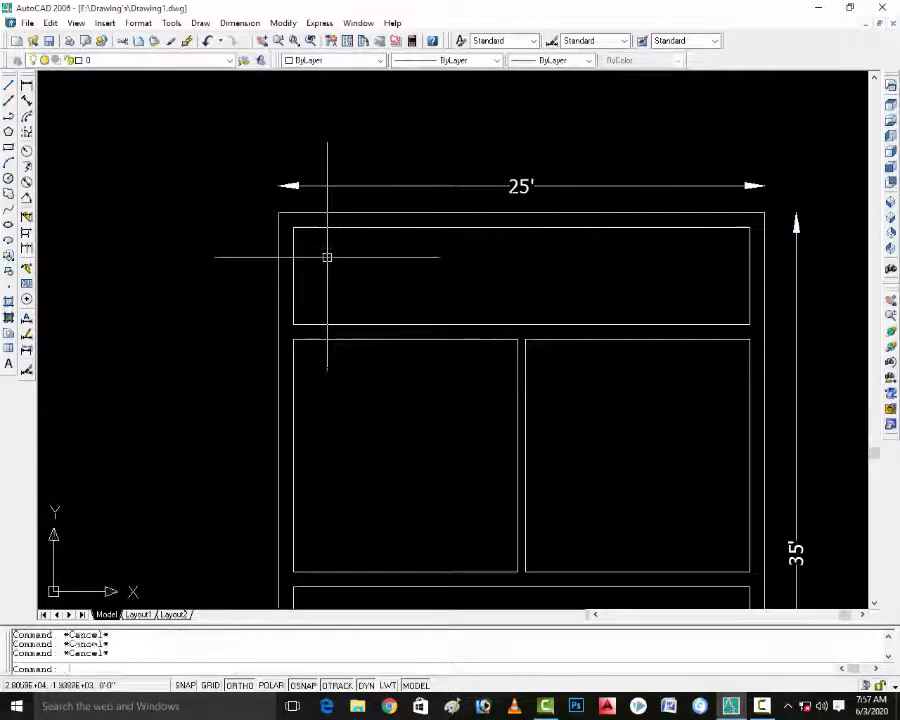
Offset the left inner wall line of the top room 6' inward.
type("o")
key("Return")
type("6")
key("Return")
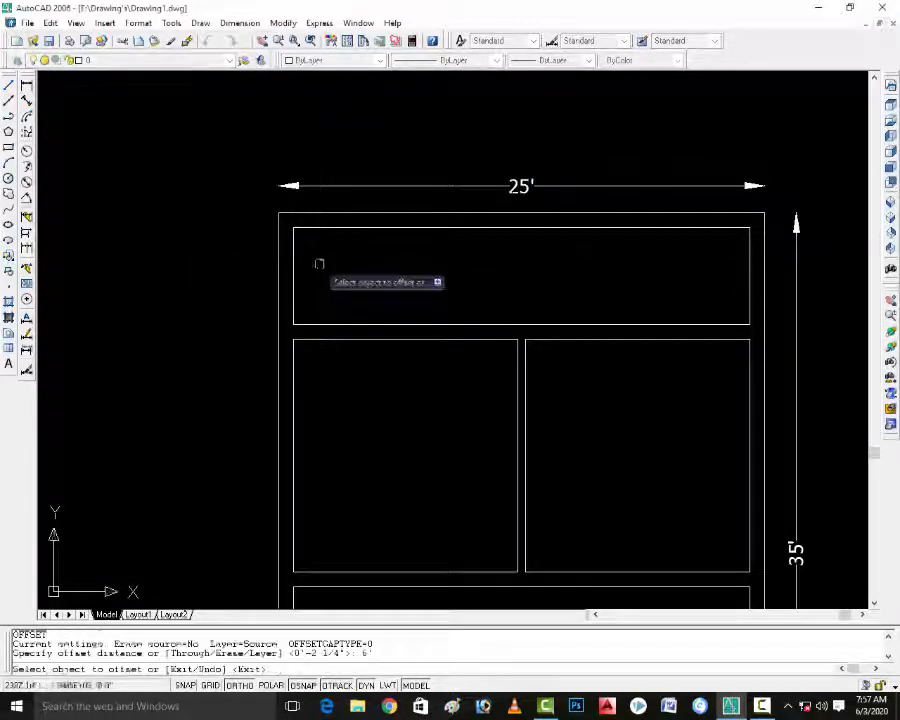
left_click(293, 279)
left_click(454, 296)
scroll(454, 296, "down", 2)
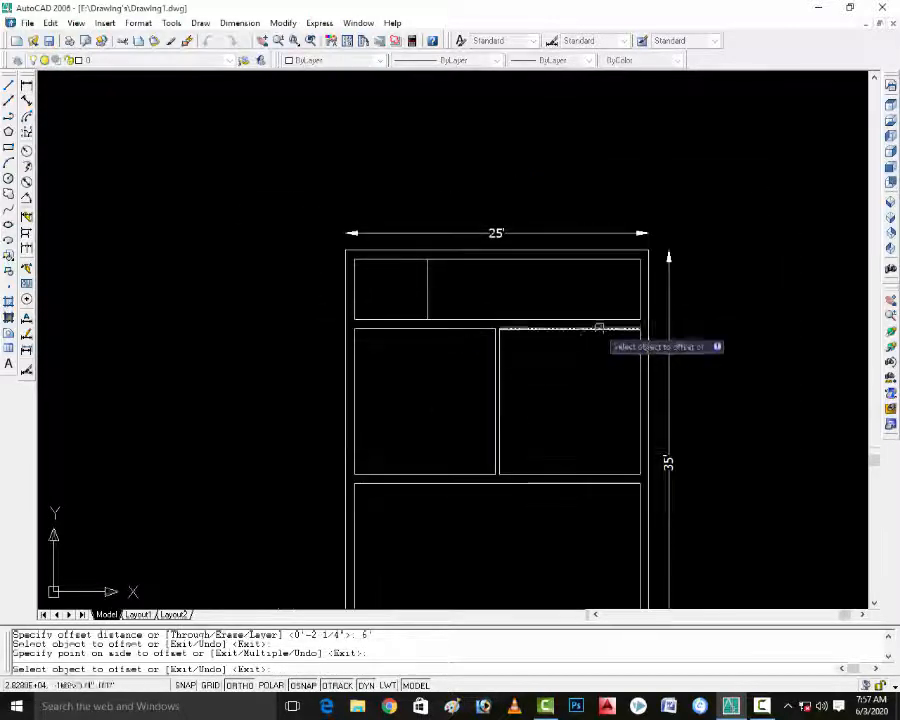
Offset the right inner wall line of the top room inward by the same 6' distance.
scroll(594, 322, "up", 3)
left_click(678, 297)
left_click(528, 308)
key("Escape")
key("Escape")
key("Escape")
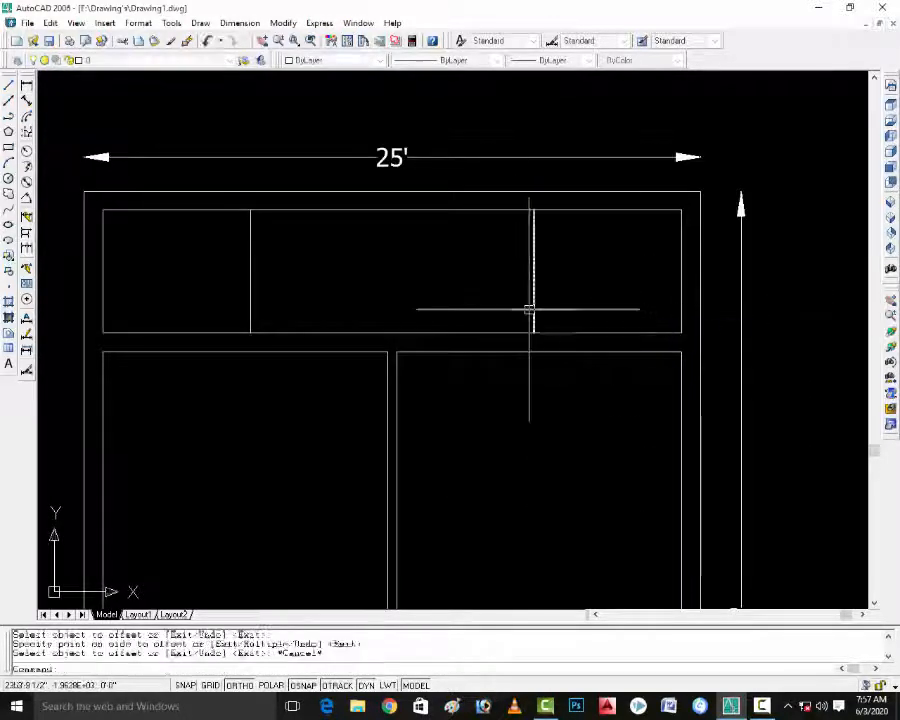
Offset both new vertical lines in the top room 4.5 inches toward the centre to complete two partitions.
type("o")
key("Return")
type("4")
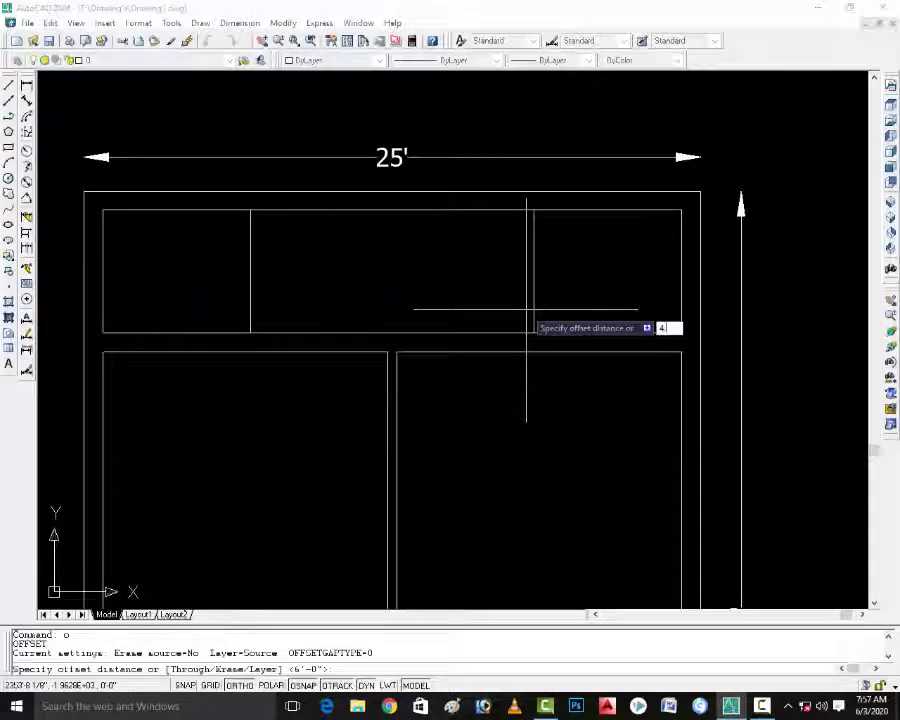
type(".5")
key("Return")
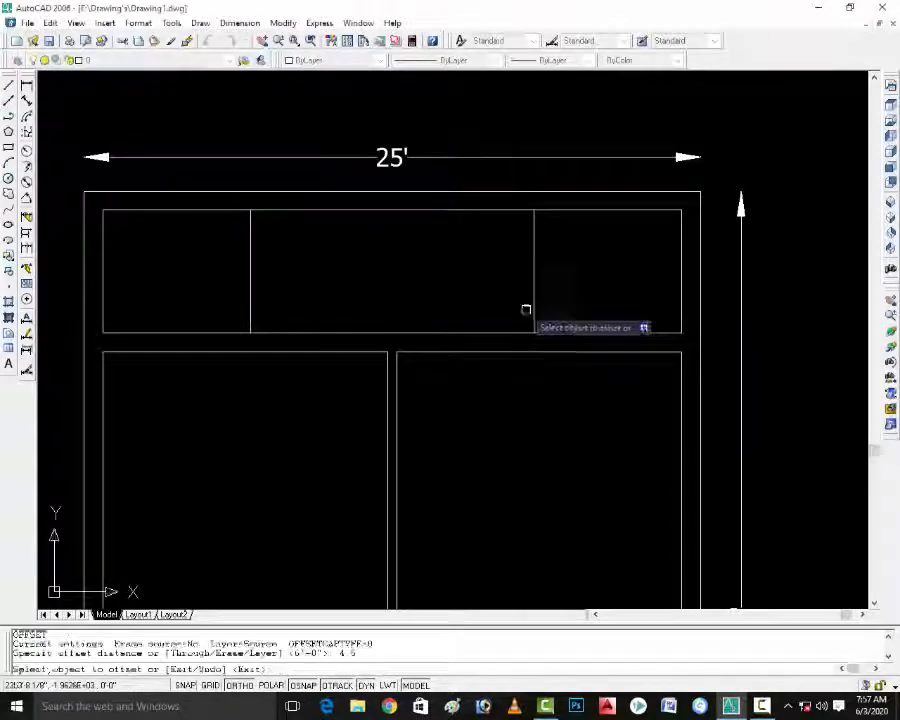
left_click(534, 320)
left_click(503, 310)
left_click(250, 262)
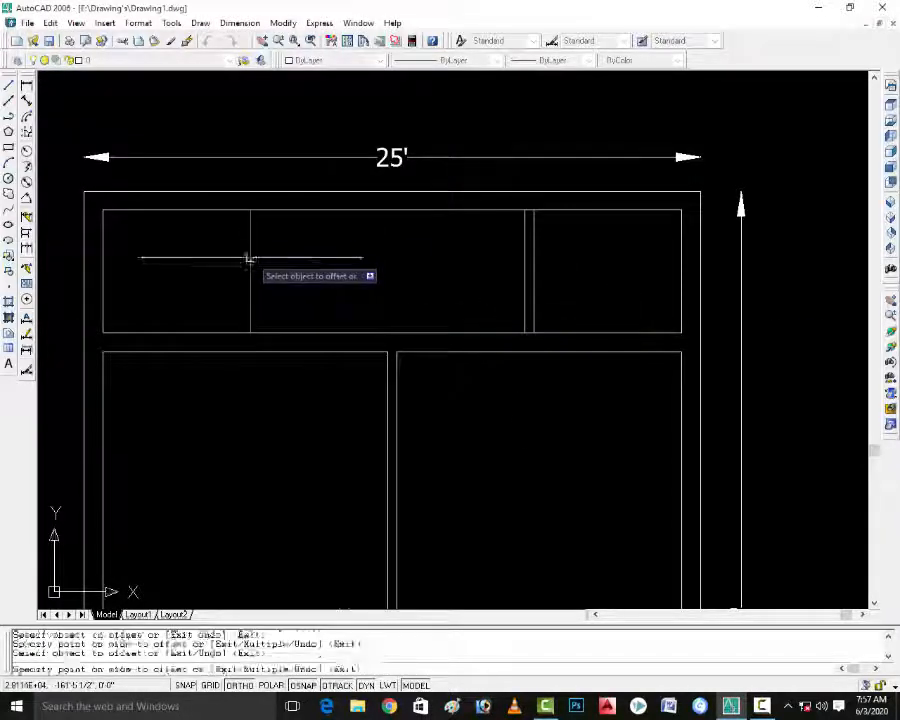
left_click(300, 290)
key("Escape")
key("Escape")
key("Escape")
Extend both faces of the middle partition up to the upper line of the upper cross wall.
scroll(374, 331, "up", 5)
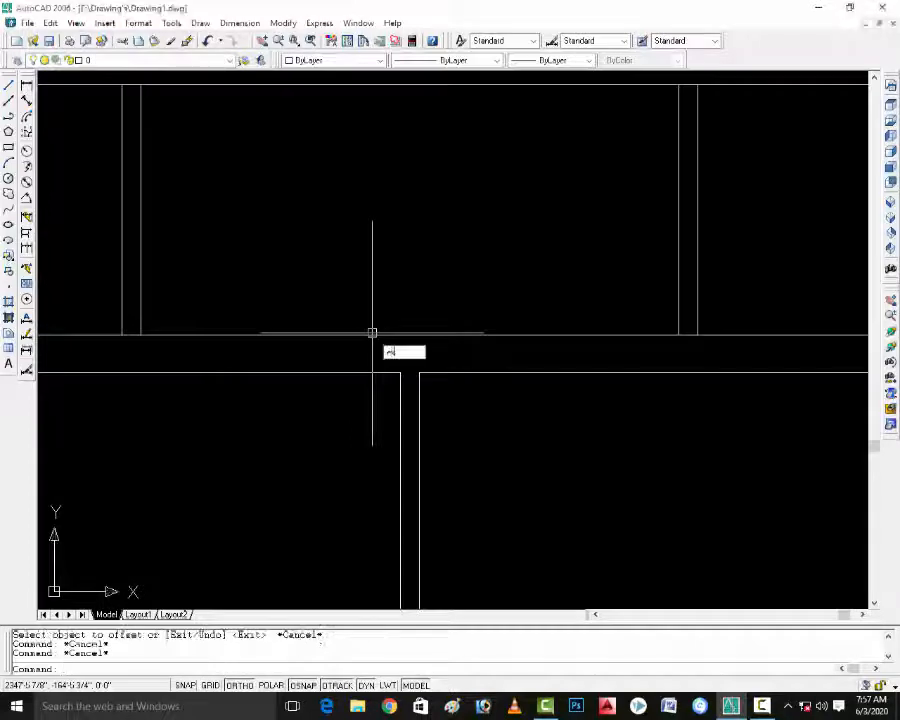
key("Return")
key("Return")
left_click(382, 362)
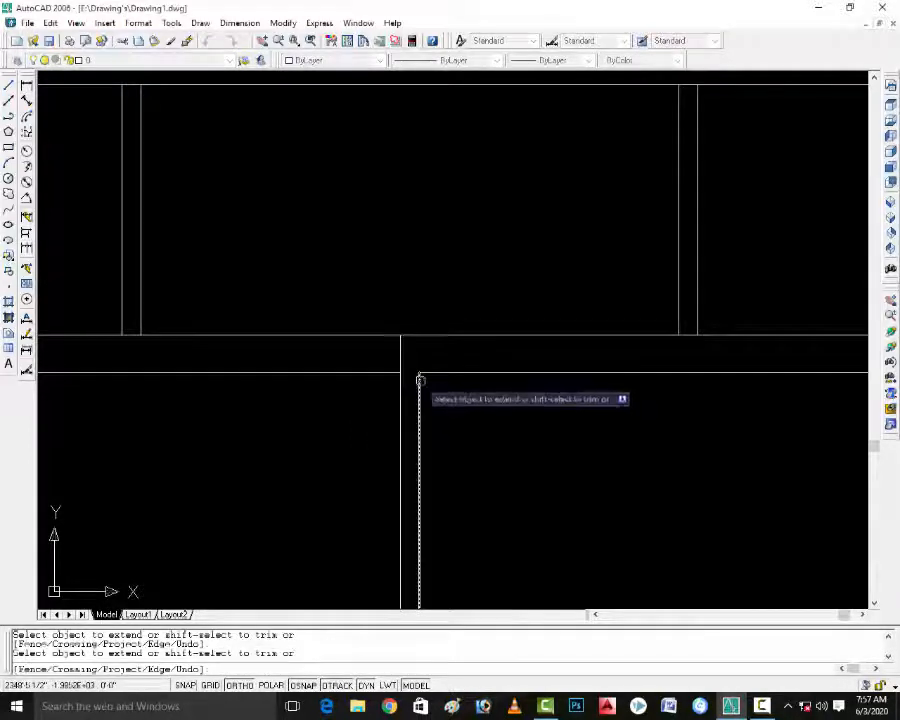
key("Escape")
key("Escape")
Offset the middle partition's two faces 4' outward, one to each side, to mark the window widths.
type("o")
key("Return")
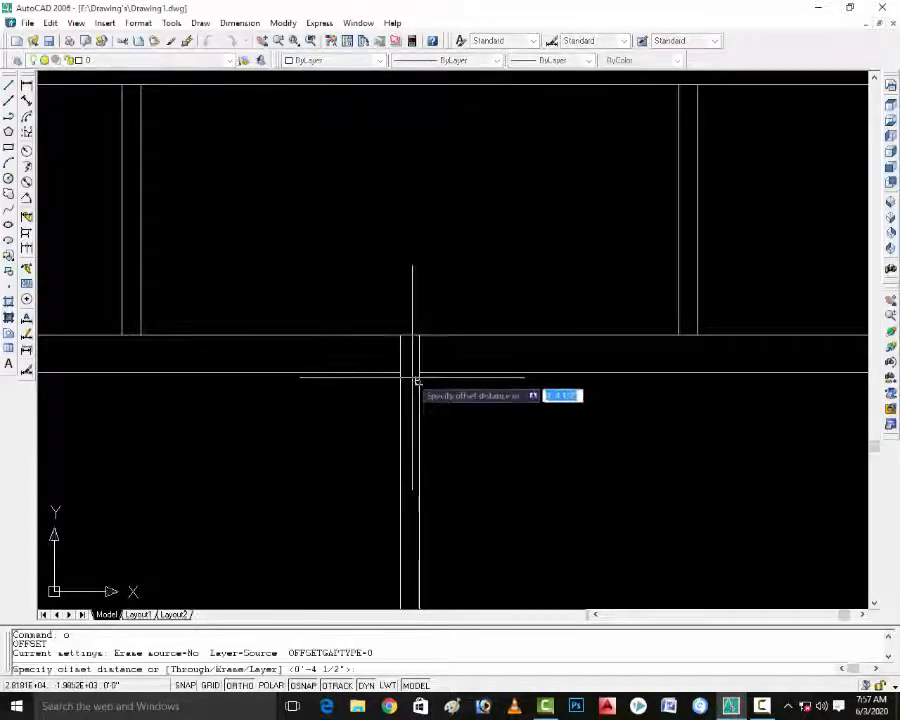
type("4")
key("Return")
left_click(419, 376)
left_click(433, 385)
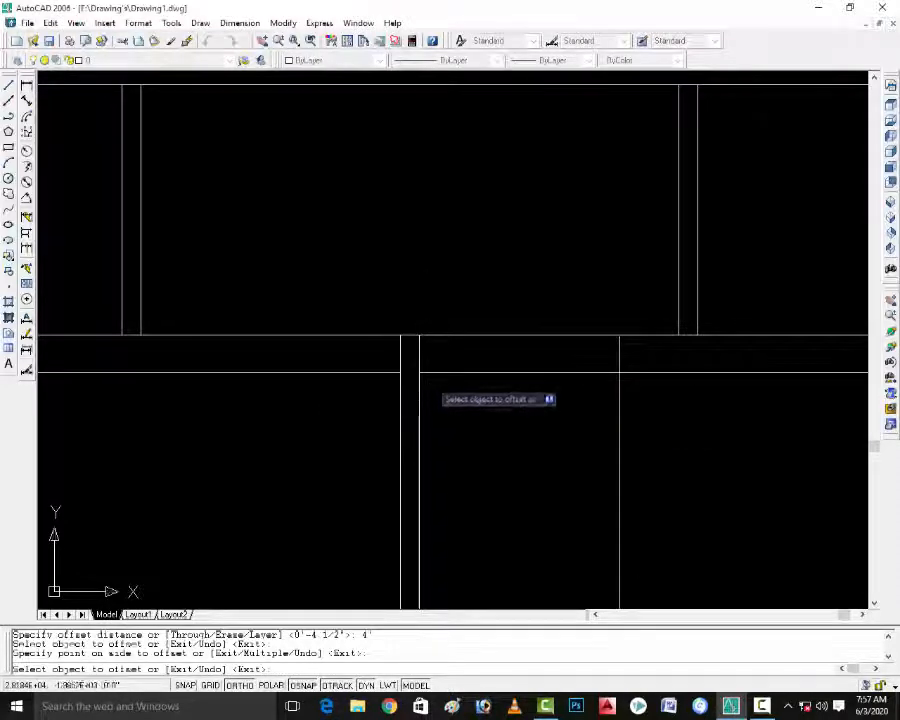
left_click(400, 394)
left_click(346, 396)
key("Escape")
key("Escape")
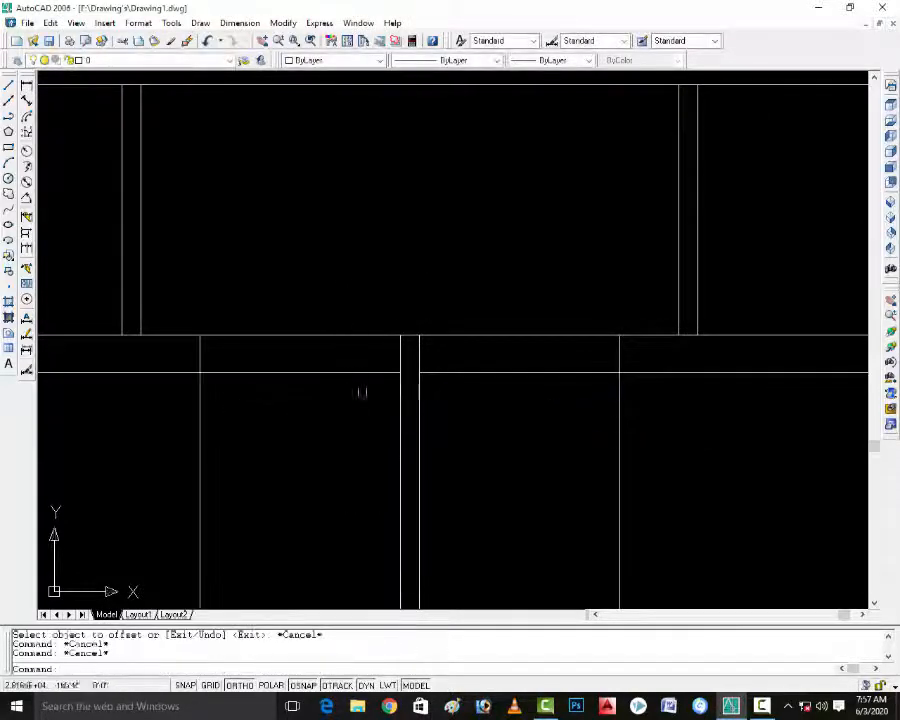
key("Escape")
Trim the left 4' offset line below the upper cross wall, keeping the middle partition's faces intact.
scroll(512, 408, "down", 2)
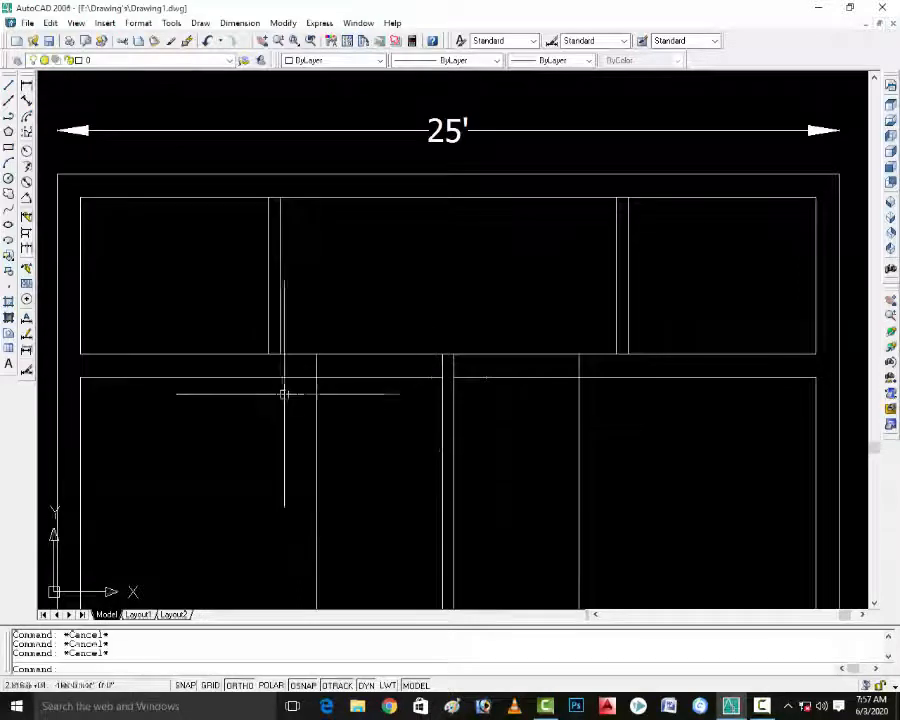
scroll(335, 408, "up", 3)
key("Return")
key("Return")
left_click(366, 416)
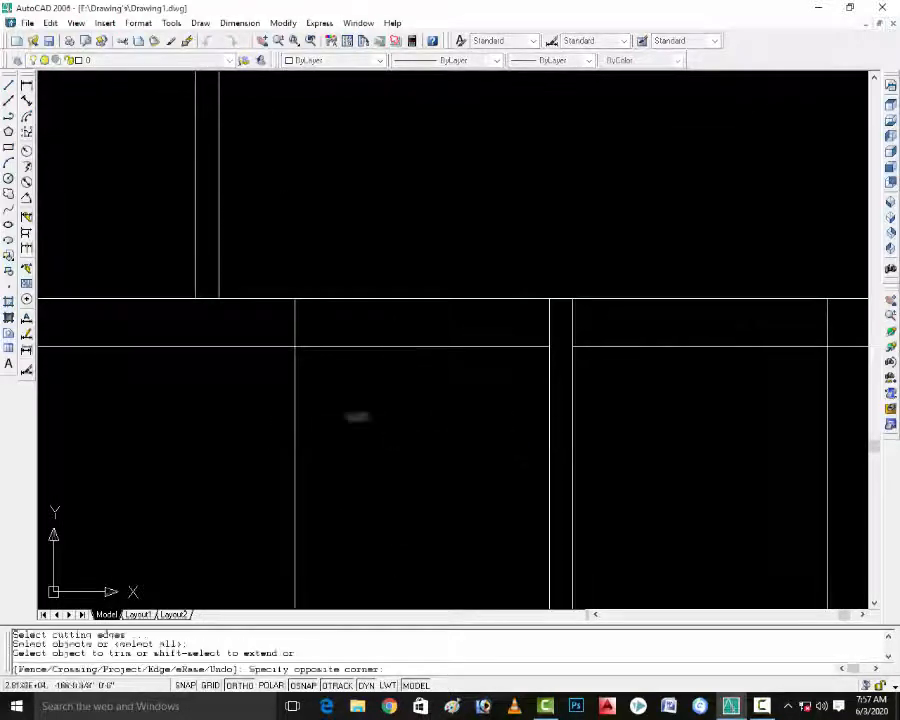
left_click(260, 441)
left_click(552, 446)
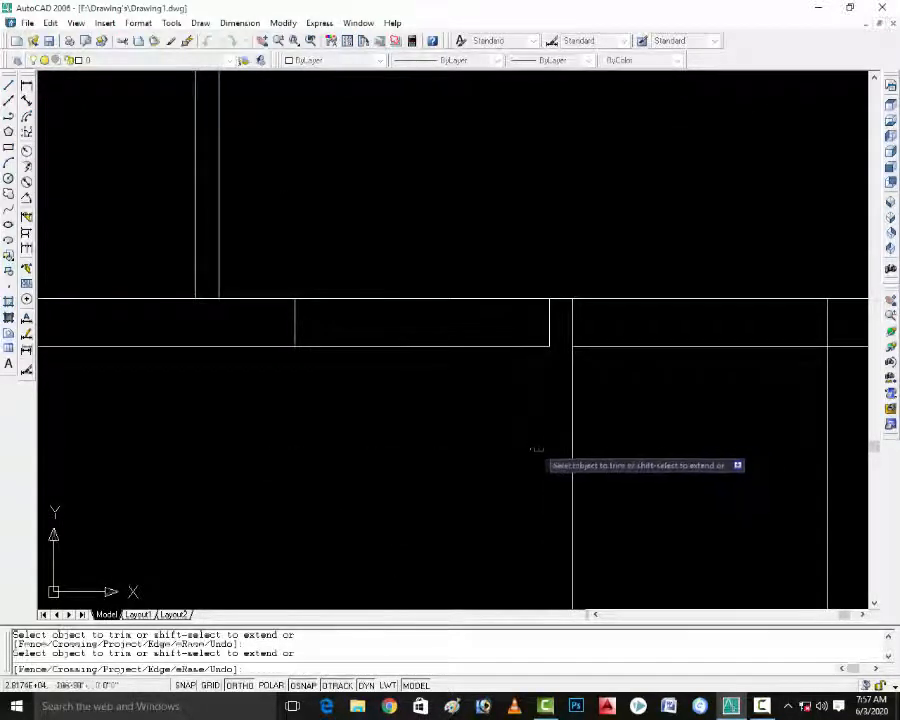
scroll(560, 436, "down", 2)
scroll(746, 432, "up", 2)
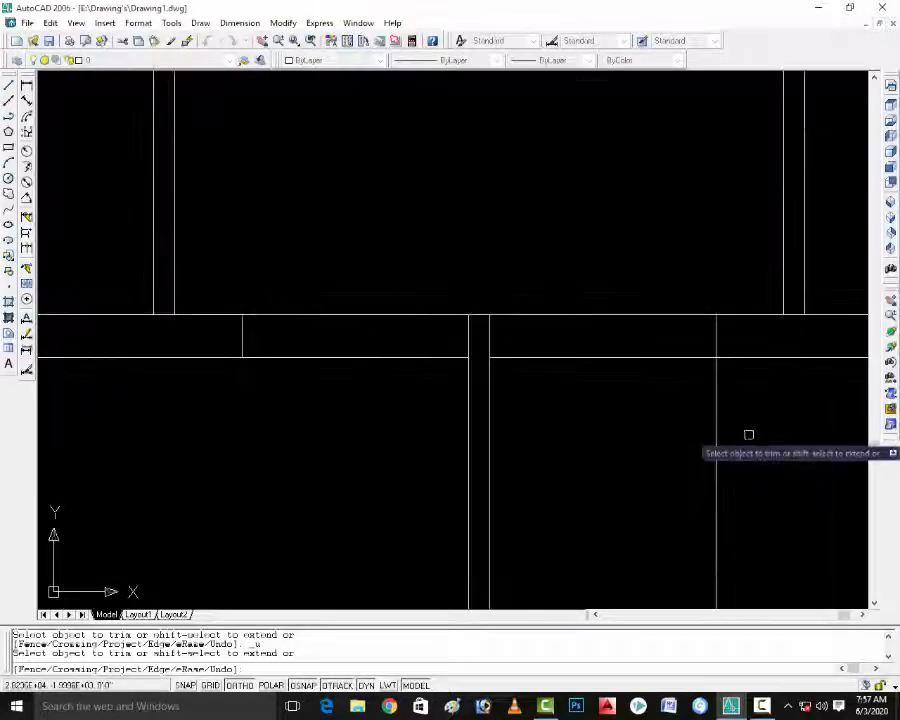
Trim the right 4' offset line below the upper cross wall, leaving its segment within the wall thickness.
left_click(747, 434)
left_click(701, 452)
key("Escape")
key("Escape")
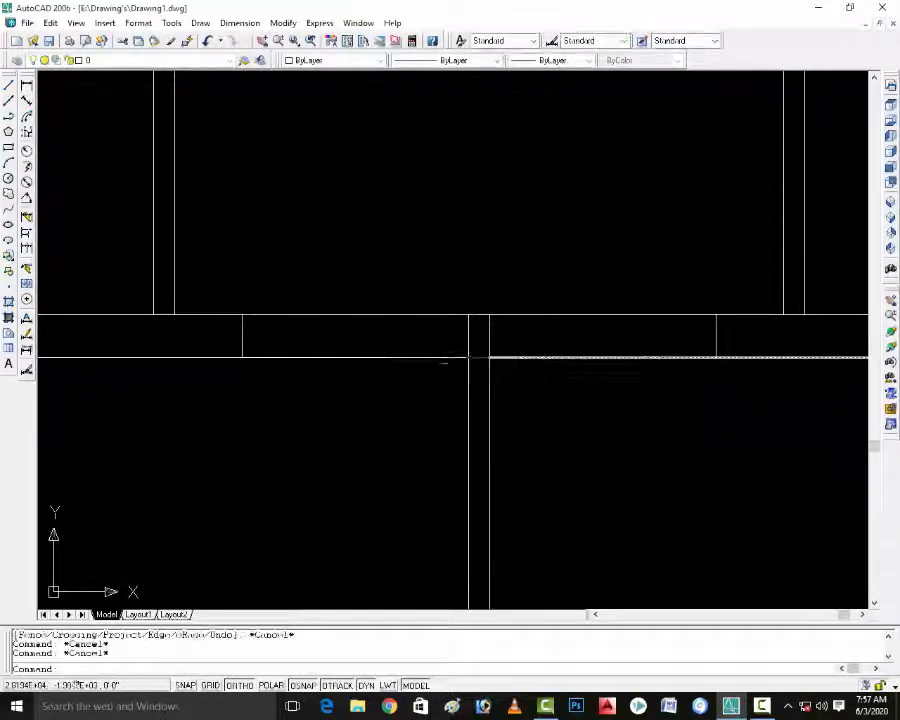
Offset the upper cross wall's lines 3 inches into the wall thickness to create the window glazing lines.
type("o")
key("Return")
type("3")
key("Return")
left_click(573, 357)
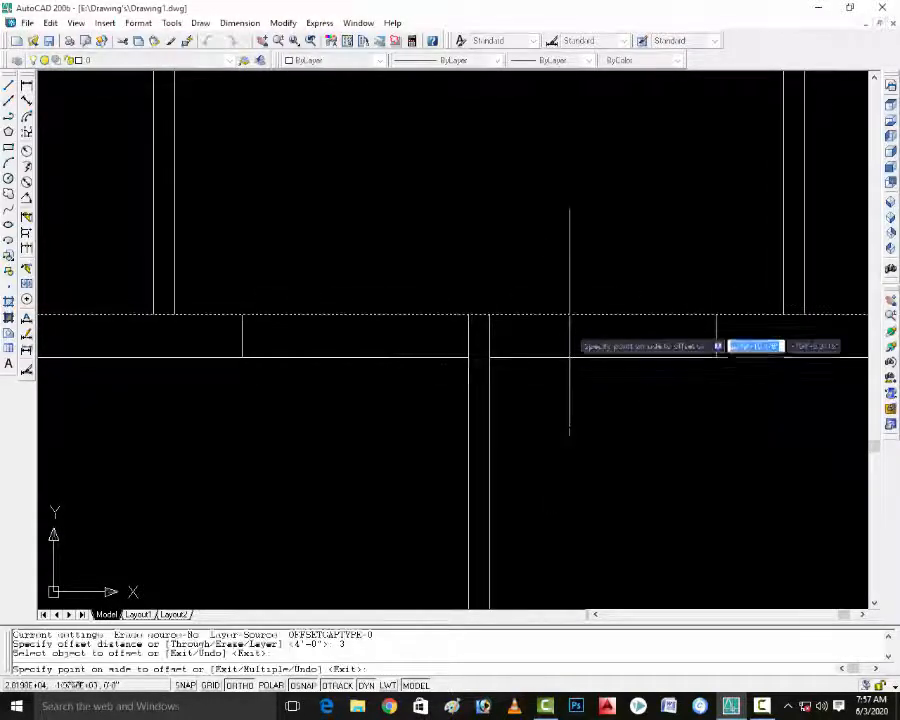
left_click(573, 335)
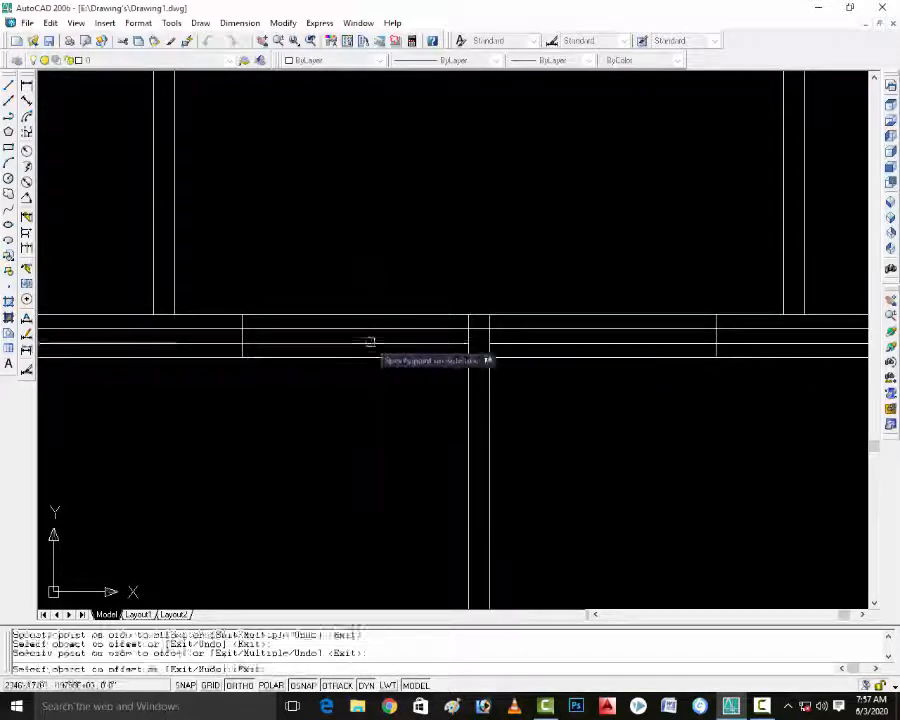
key("Escape")
key("Escape")
key("Escape")
Trim the 3-inch offset lines outside the two window openings and between the middle partition's faces.
type("tr")
key("Return")
key("Return")
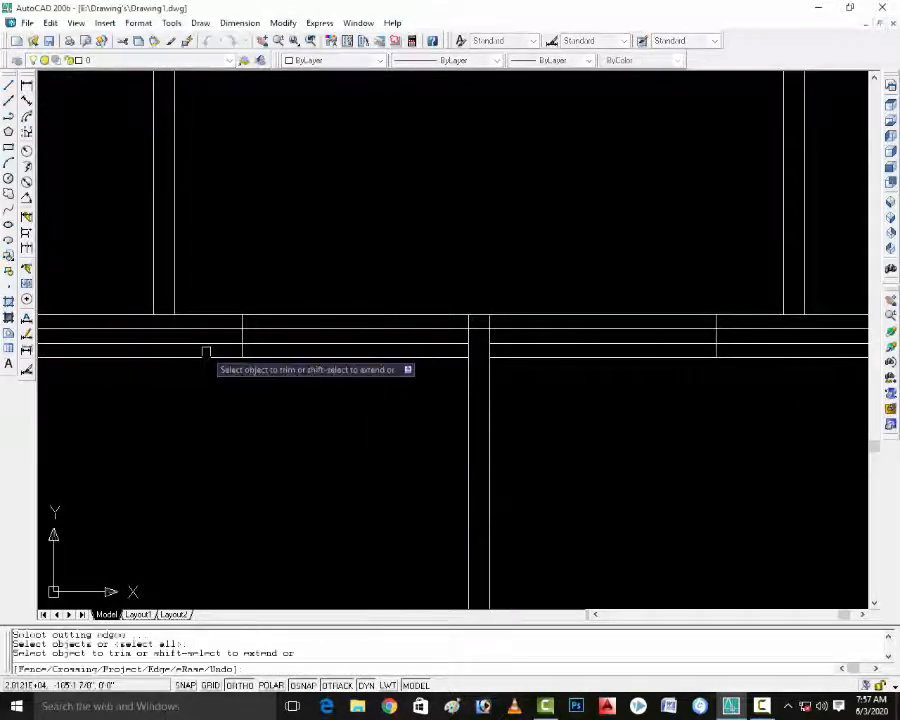
left_click(199, 330)
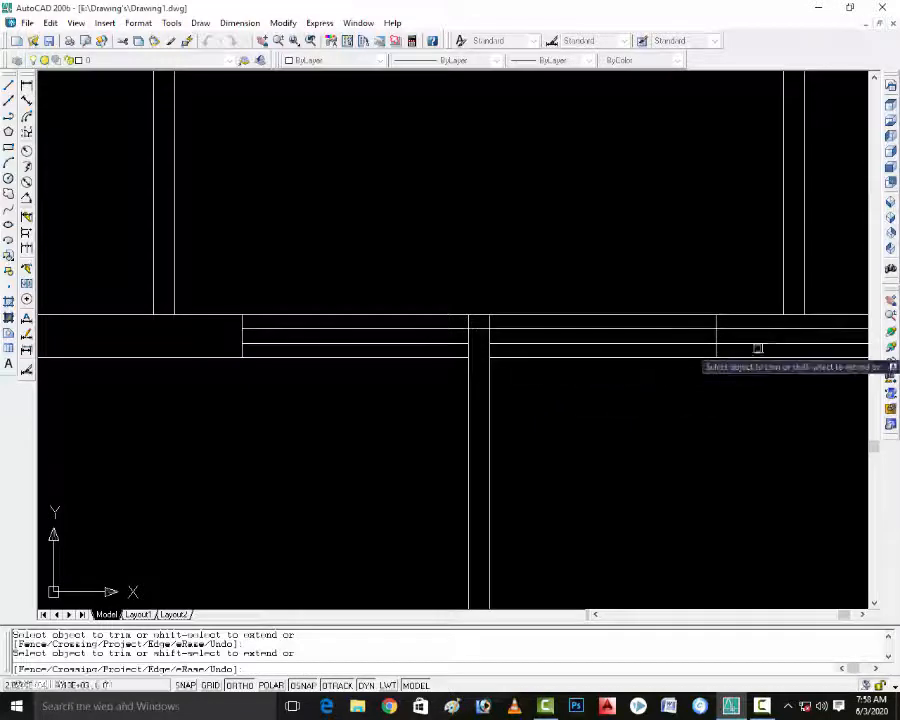
scroll(472, 331, "up", 3)
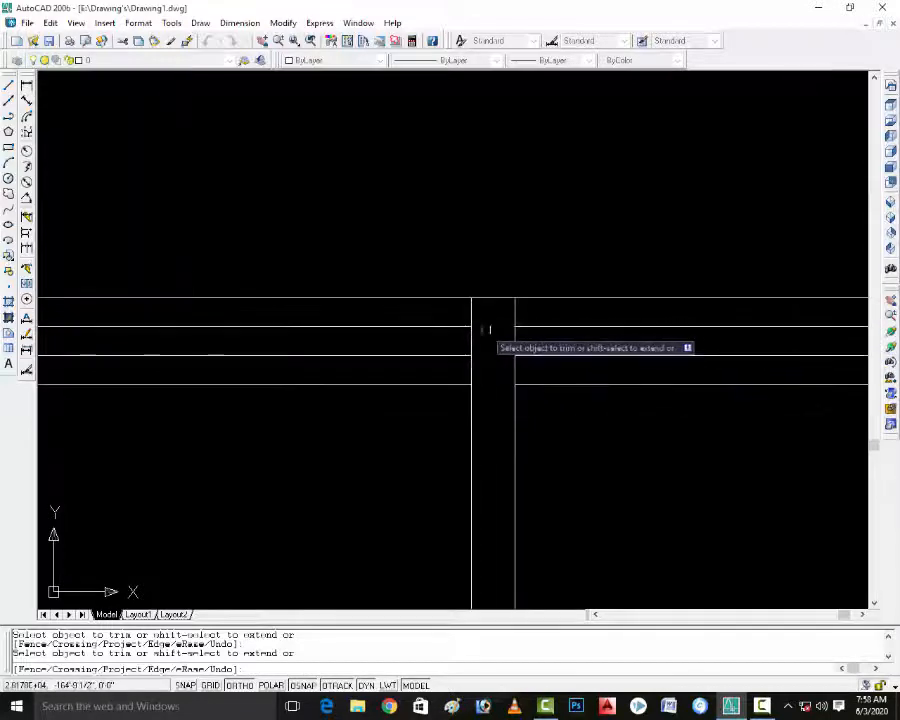
scroll(489, 332, "down", 6)
scroll(492, 340, "up", 4)
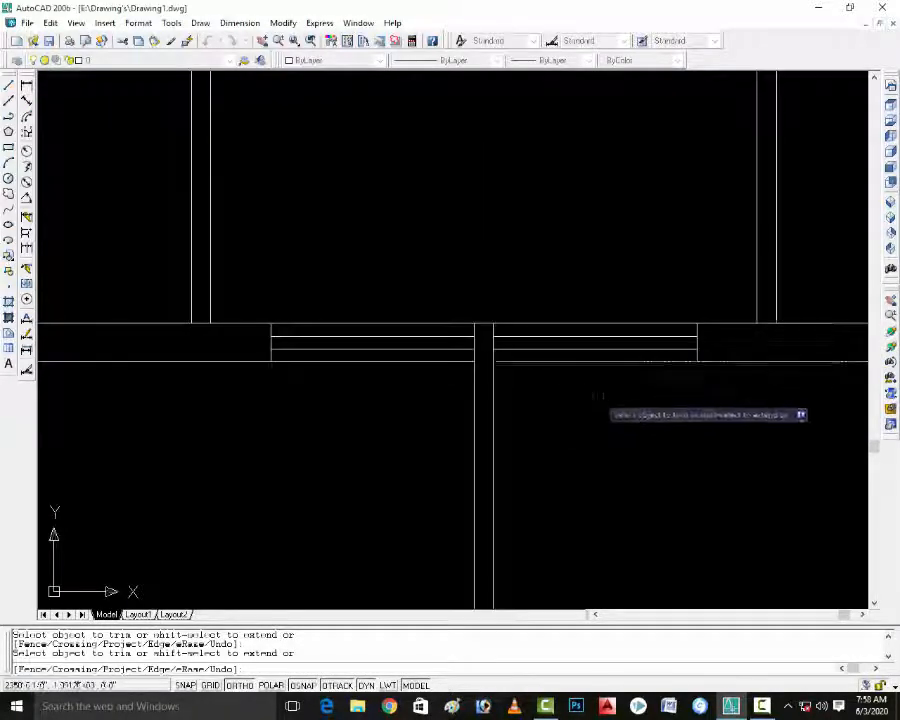
scroll(620, 410, "down", 5)
scroll(571, 386, "up", 4)
key("Escape")
key("Escape")
key("Escape")
Extend the right outer wall's inner line across the end of the upper cross wall to close the gap.
scroll(650, 465, "down", 2)
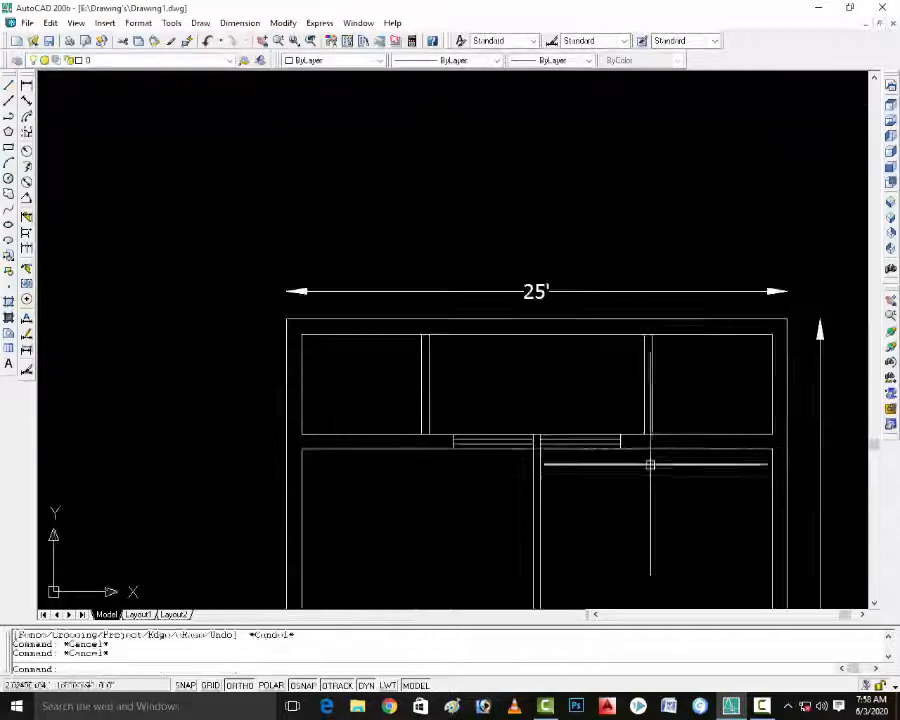
scroll(650, 464, "up", 3)
scroll(363, 449, "down", 3)
scroll(676, 424, "up", 3)
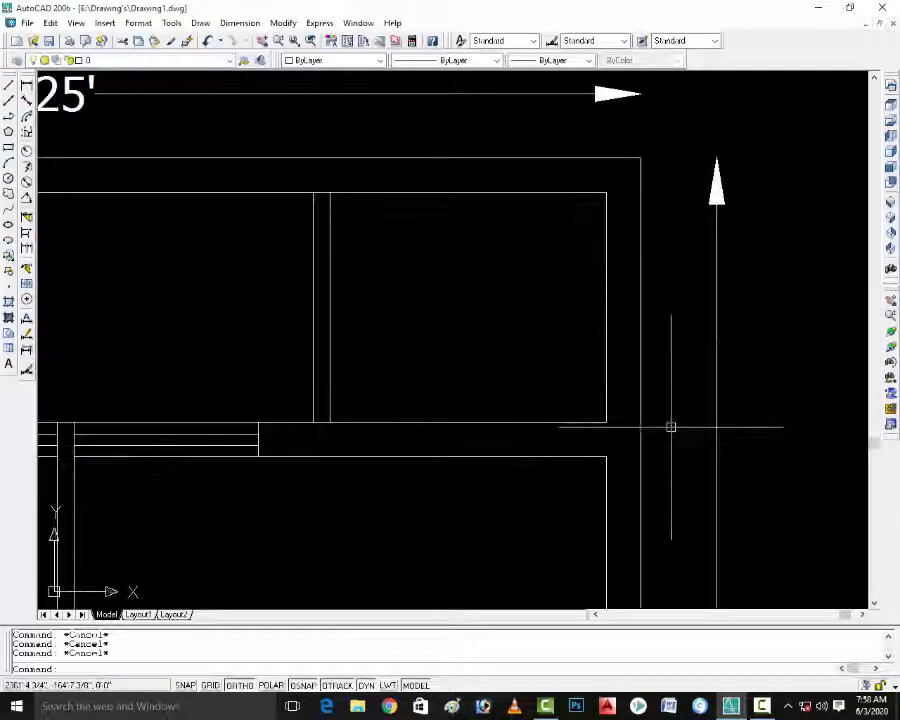
type("ex")
key("Return")
key("Return")
left_click(605, 478)
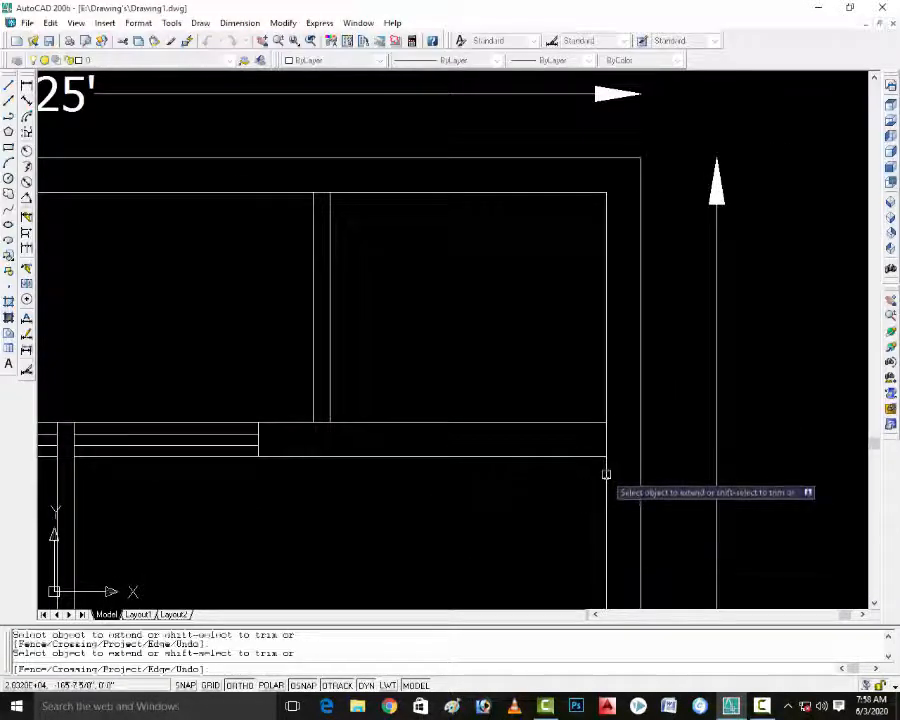
key("Escape")
key("Escape")
Offset the right outer wall's inner line 5 inches into the room, across the end of the upper cross wall.
type("o")
key("Return")
type("5")
key("Return")
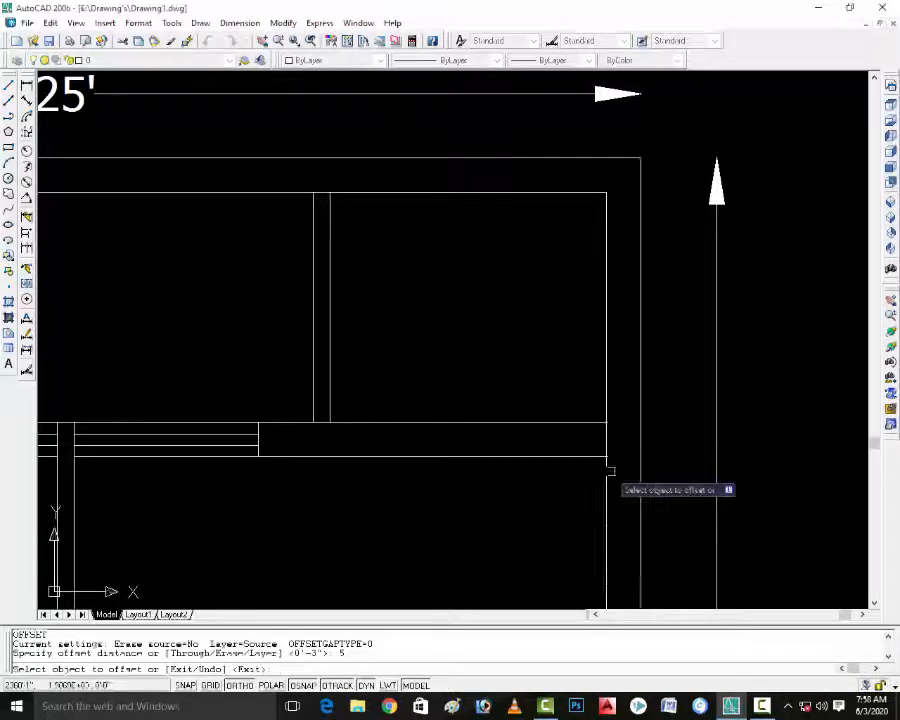
left_click(606, 474)
left_click(625, 475)
scroll(580, 476, "down", 6)
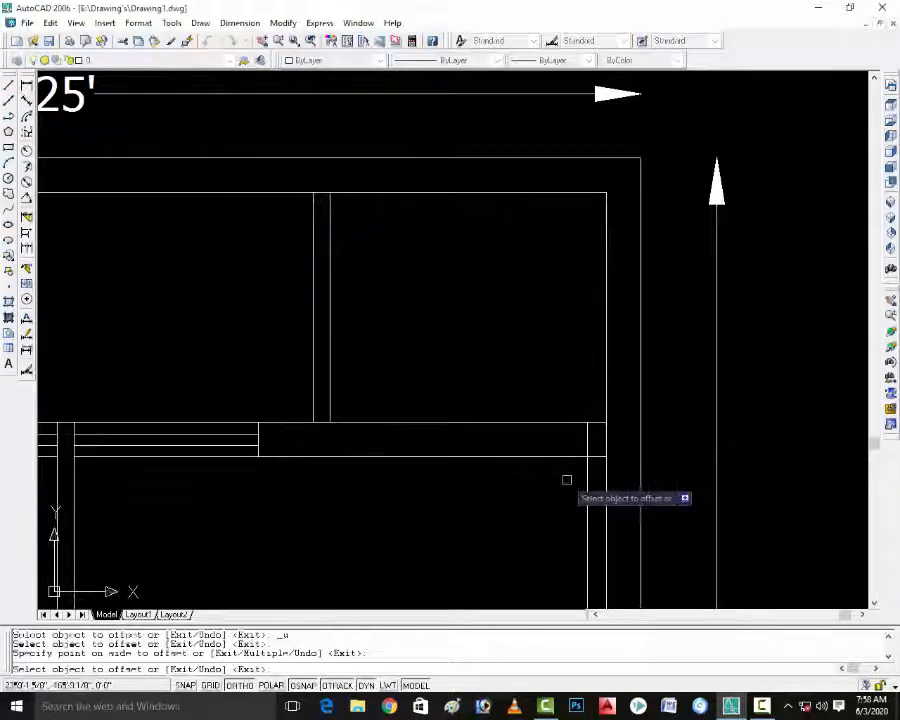
scroll(444, 486, "up", 6)
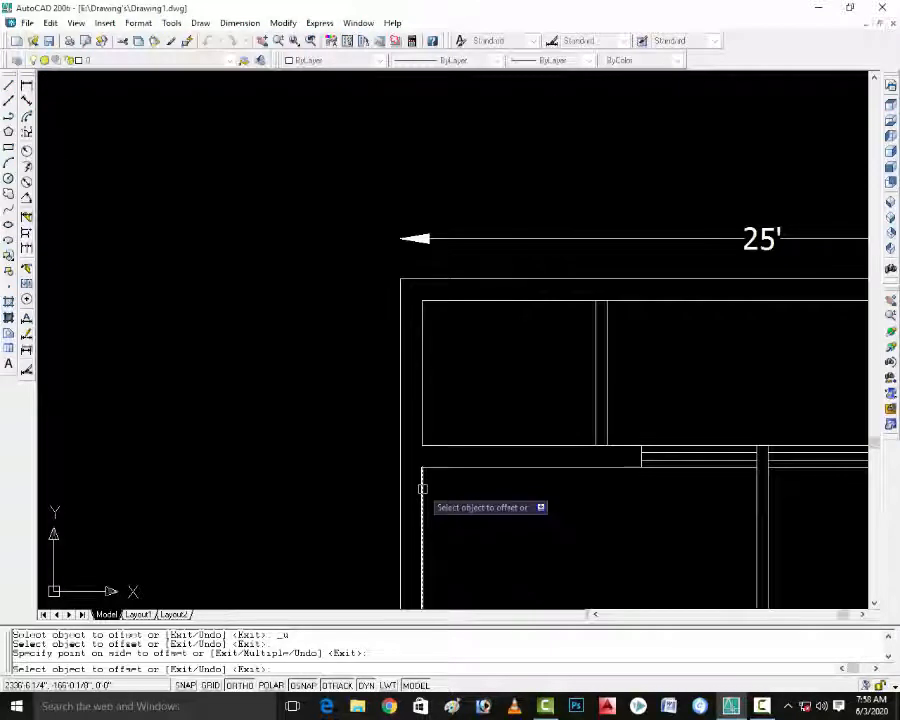
scroll(520, 488, "down", 5)
scroll(640, 486, "up", 6)
key("Escape")
key("Escape")
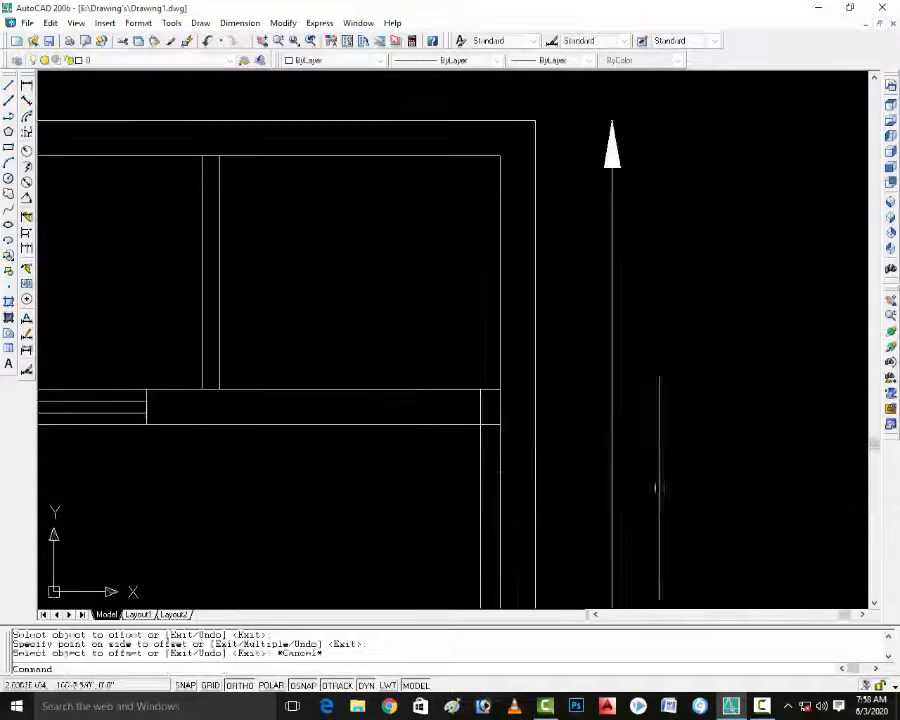
type("o")
key("Return")
type("2")
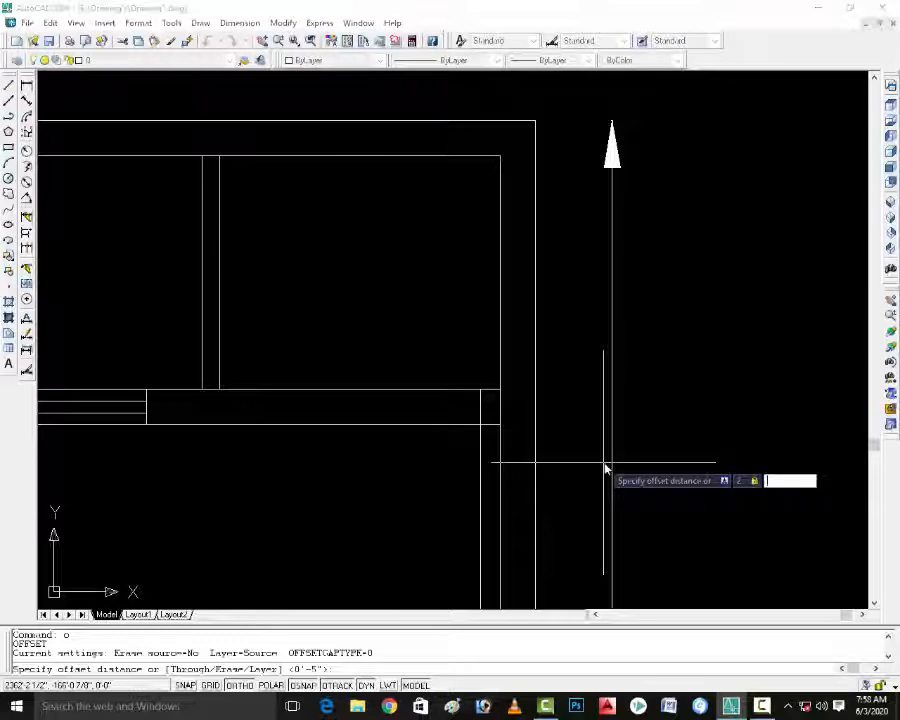
type(".5")
key("Return")
key("Escape")
key("Escape")
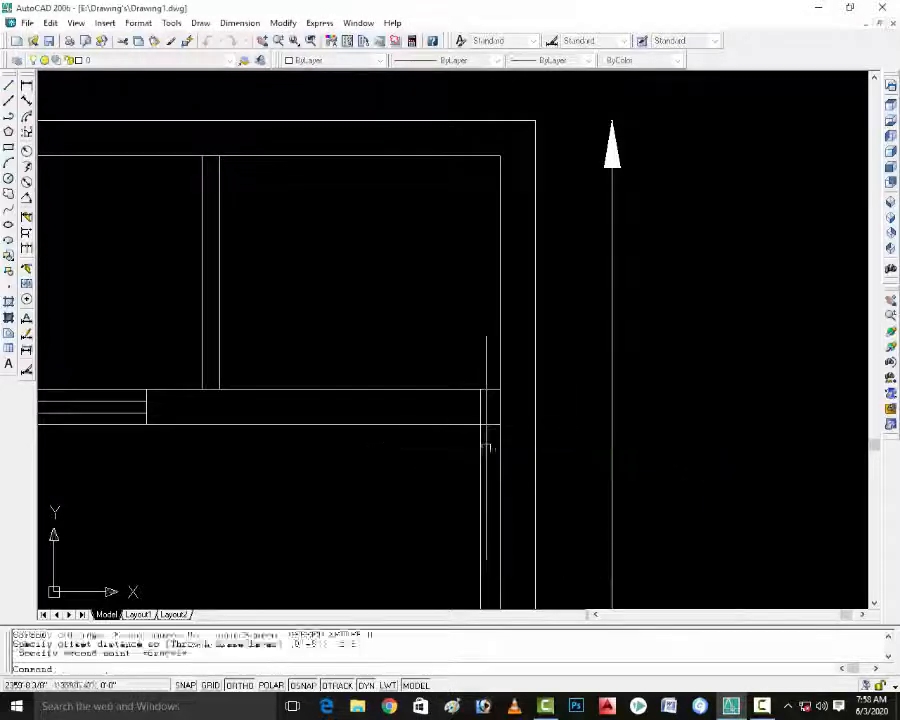
Offset the 5-inch line beside the right outer wall another 2.5' into the room.
type("o")
key("Return")
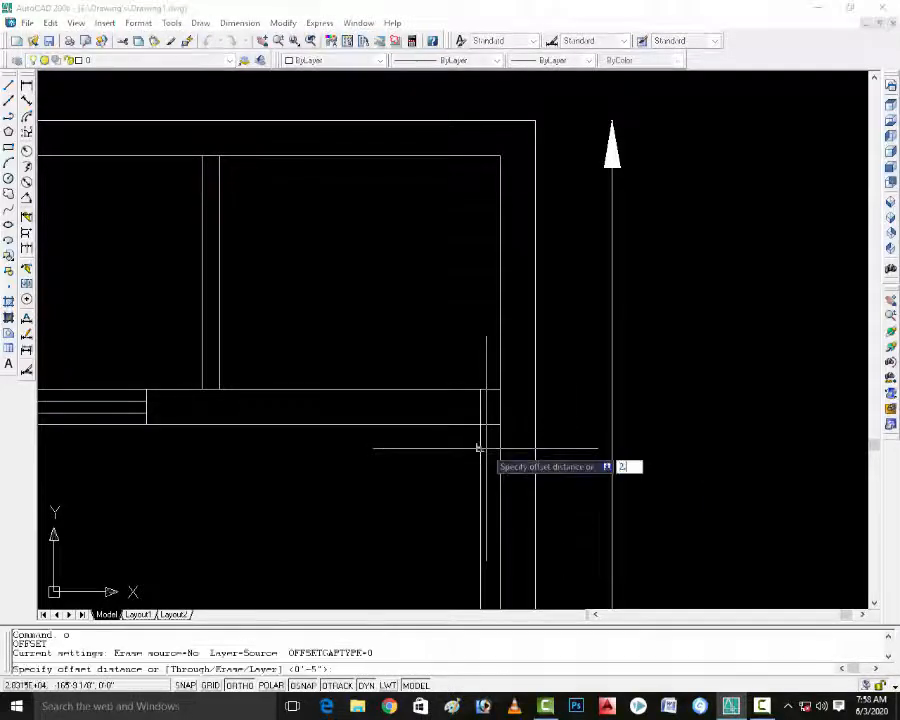
key("Return")
left_click(481, 447)
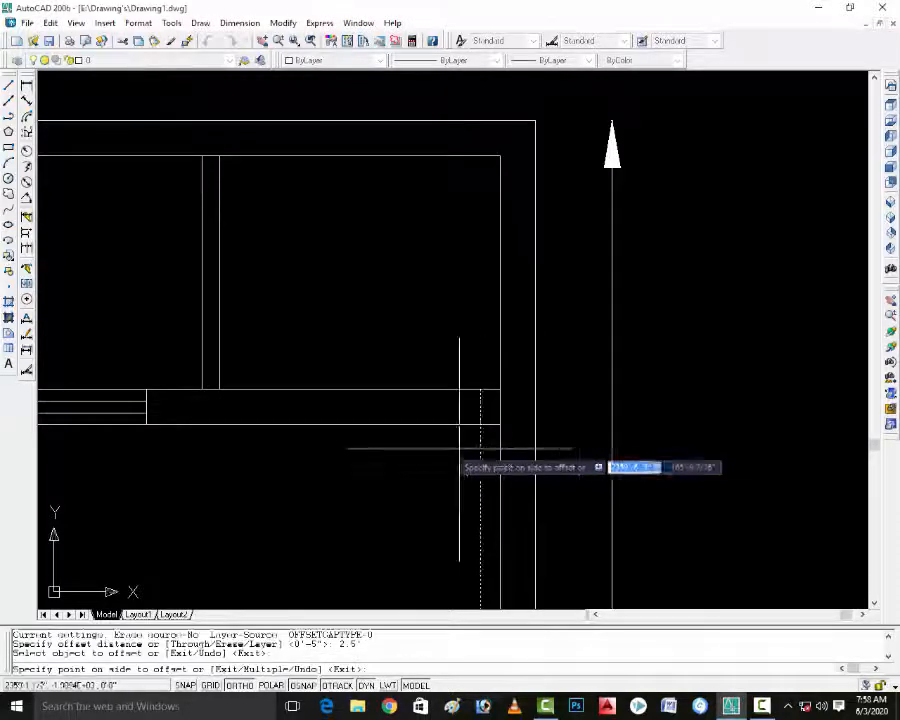
left_click(427, 451)
key("Escape")
Trim the cross-wall lines between the two offset lines and the offset lines outside the wall thickness to form the right-hand door opening.
key("Return")
key("Return")
left_click(436, 378)
left_click(413, 448)
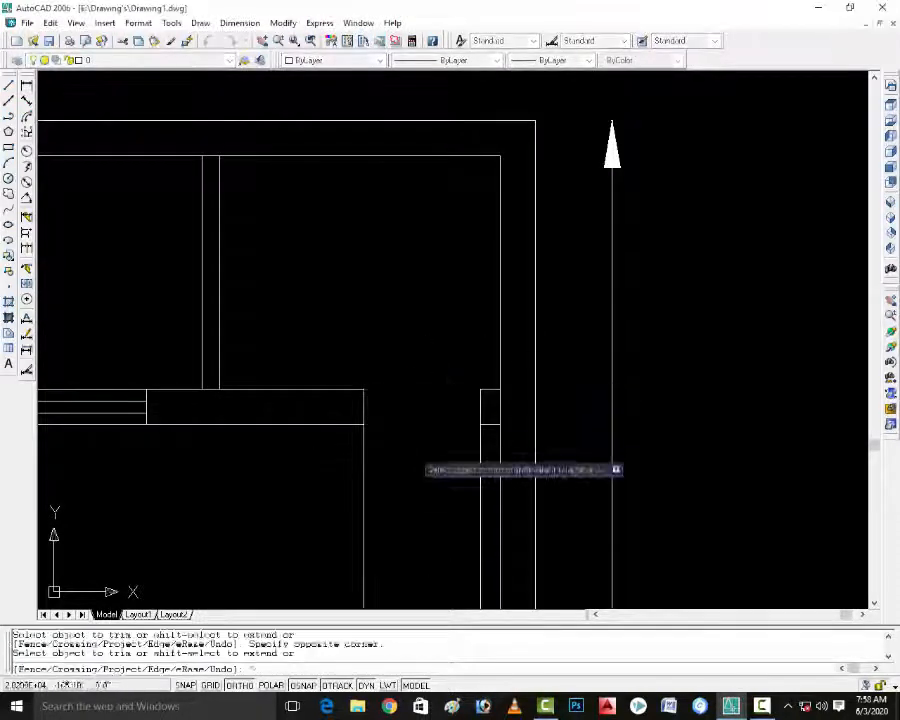
left_click(404, 446)
left_click(337, 465)
left_click(482, 465)
left_click(497, 404)
Trim the wall lines that cross the ends of the two upper partitions so the partitions join the walls openly.
scroll(498, 422, "down", 4)
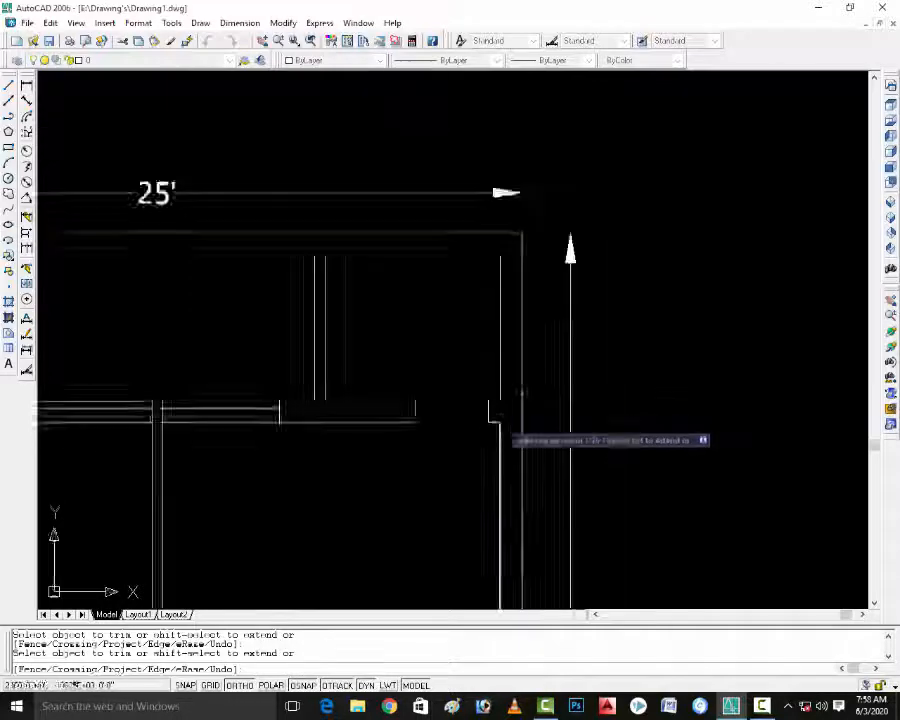
scroll(440, 392, "up", 5)
scroll(548, 320, "down", 4)
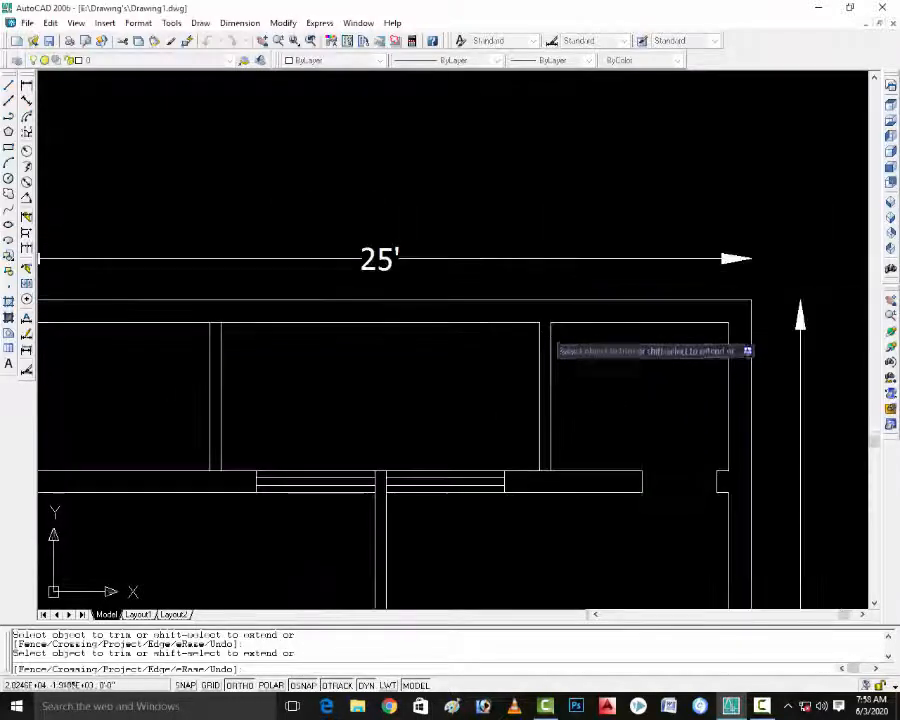
scroll(556, 474, "up", 5)
scroll(561, 474, "down", 4)
scroll(534, 458, "up", 6)
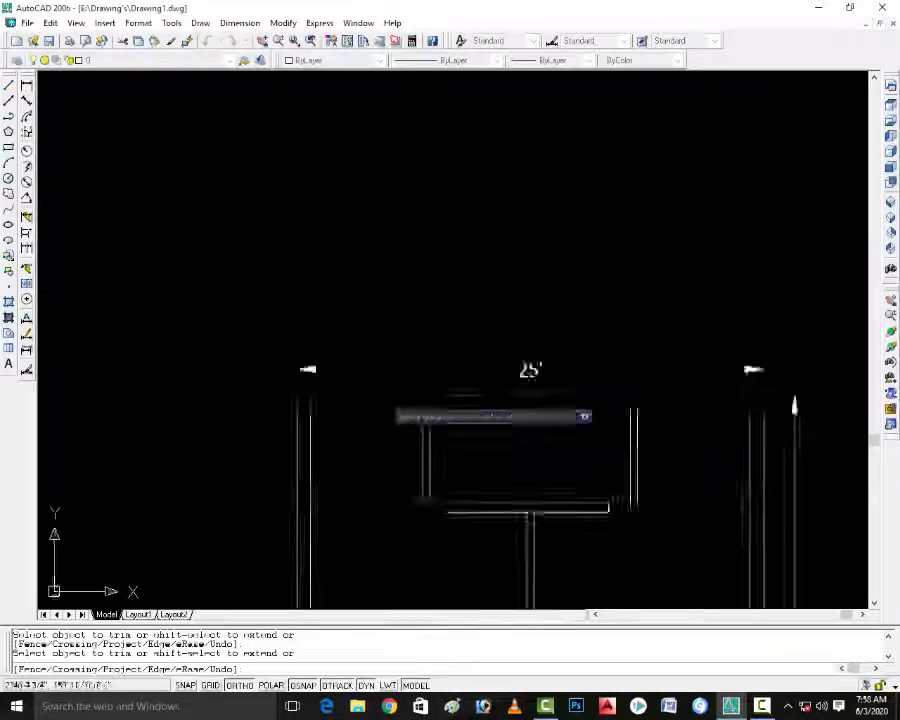
scroll(517, 450, "down", 4)
scroll(506, 486, "up", 5)
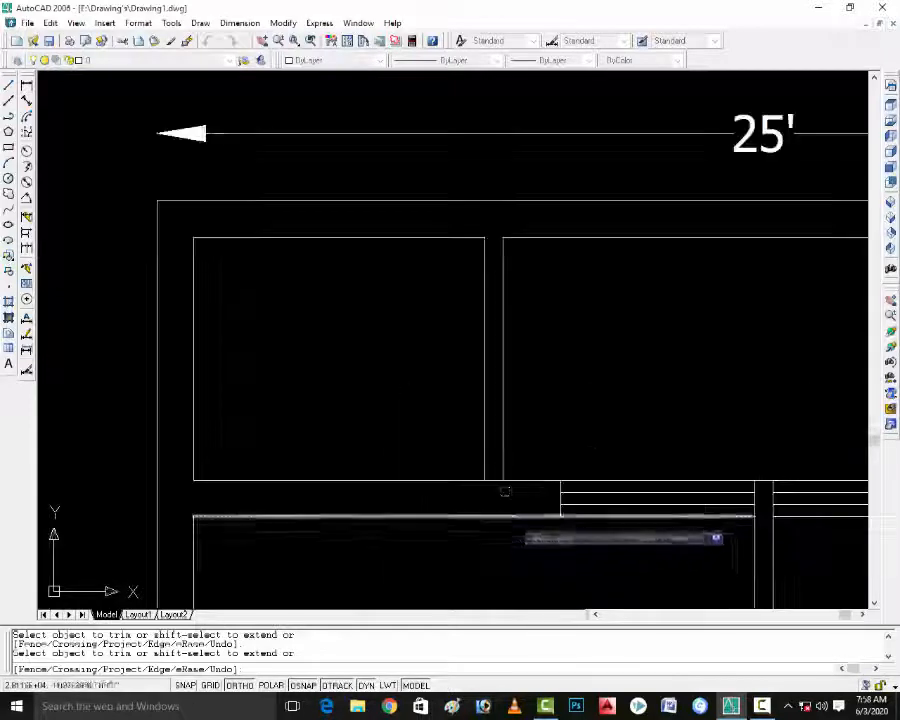
key("Escape")
Extend the left outer wall's inner line across the end of the upper cross wall.
type("ex")
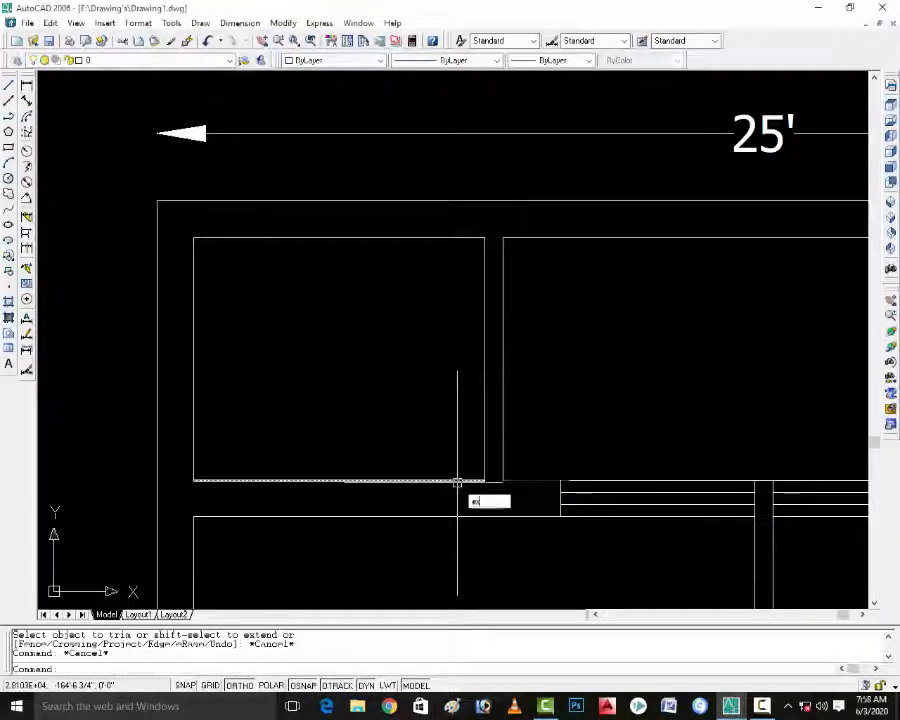
key("Return")
key("Return")
left_click(191, 459)
key("Escape")
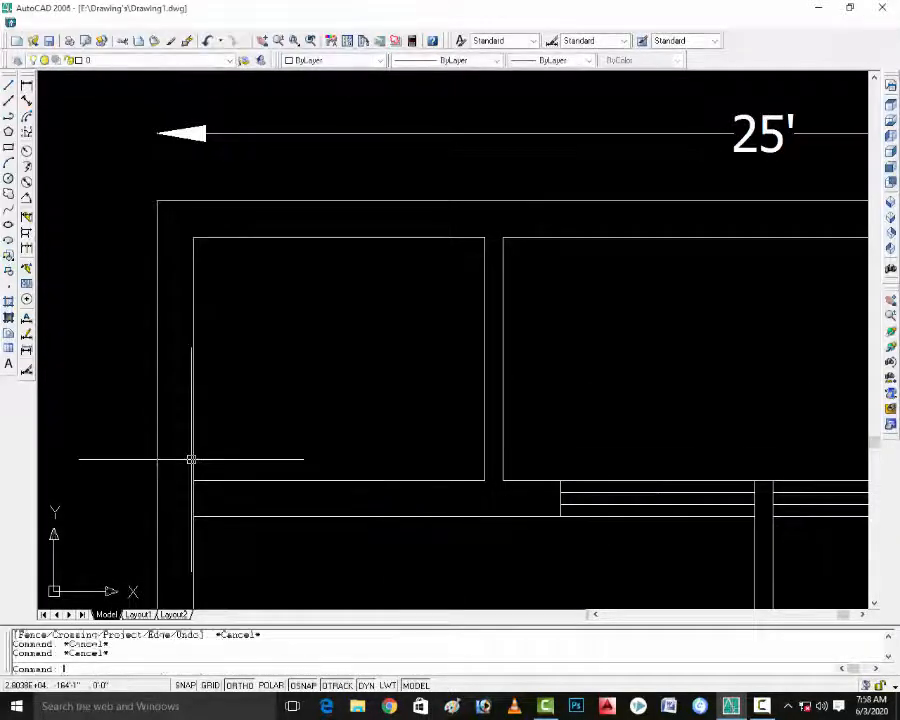
Offset the left outer wall's extended inner line 5 inches into the room.
type("o")
key("Return")
type("6")
key("Return")
left_click(194, 454)
left_click(233, 452)
key("Escape")
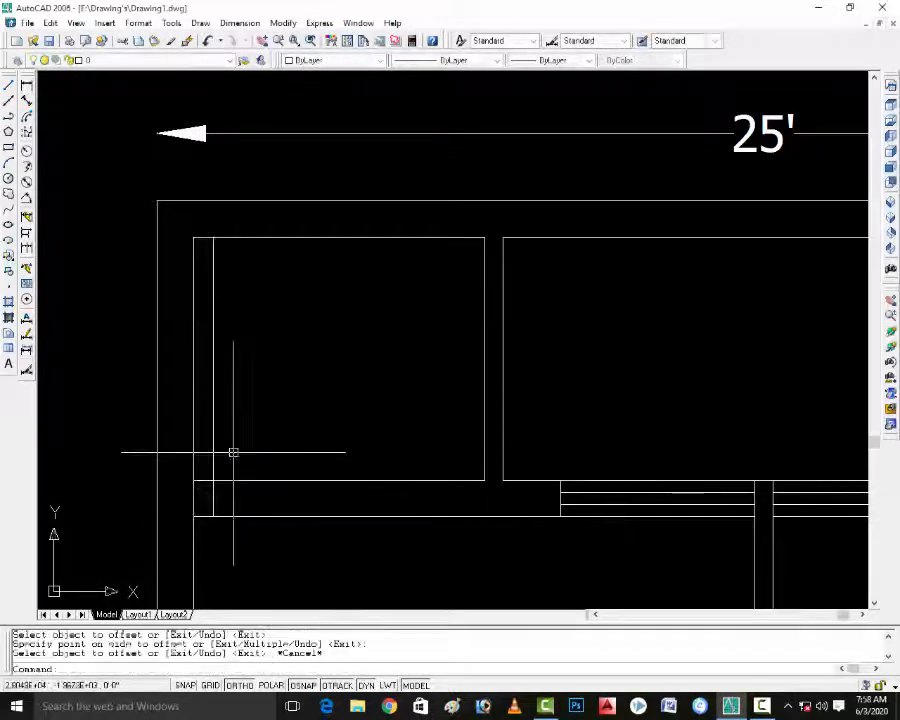
Offset the 5-inch line beside the left outer wall another 2.5' into the room.
type("o")
key("Return")
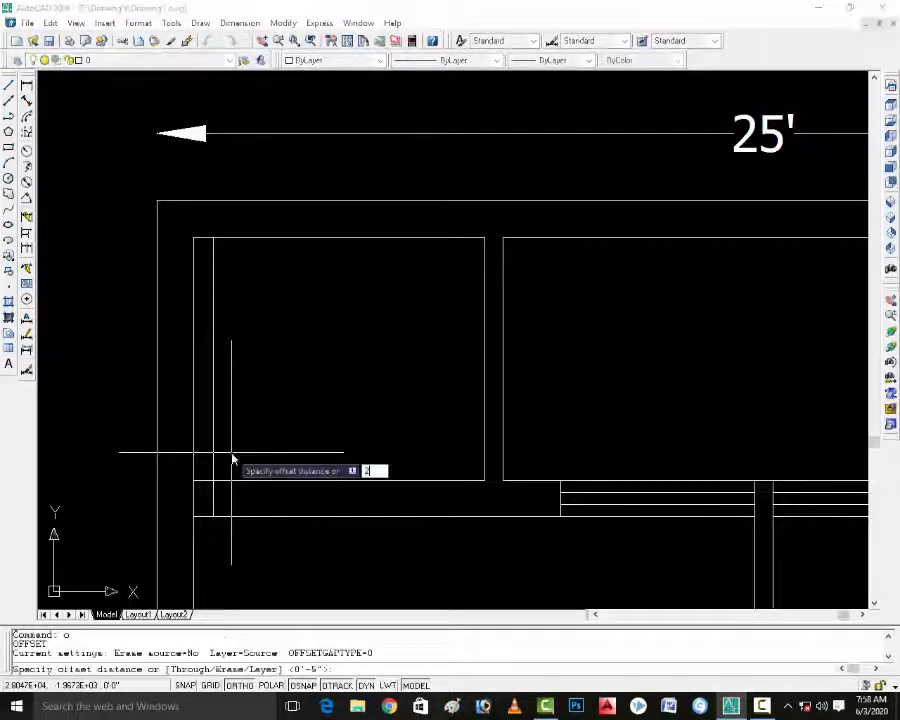
type("2.5")
key("Return")
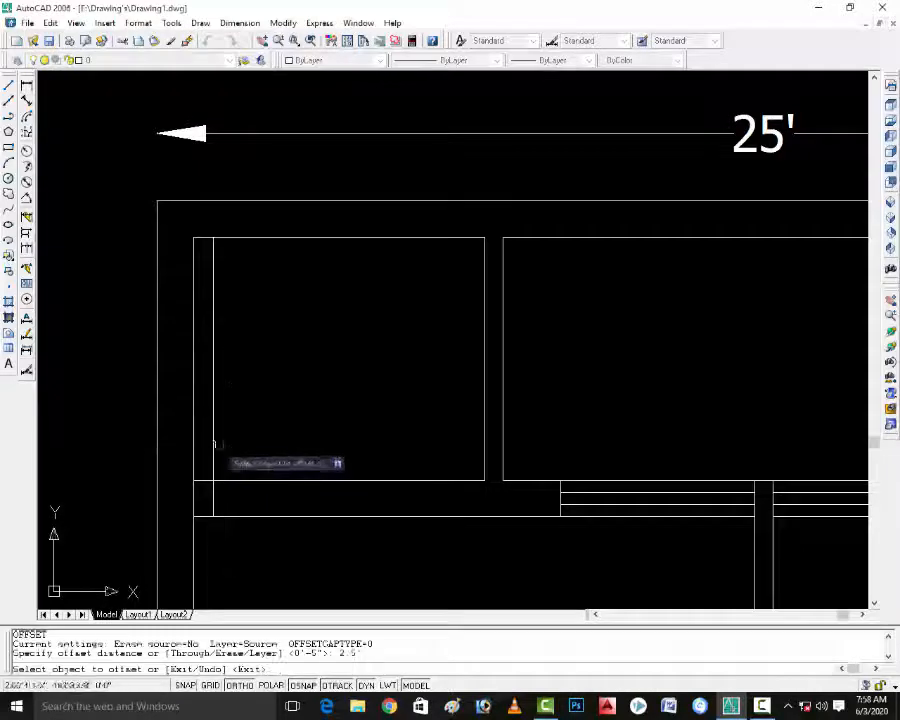
left_click(212, 432)
left_click(257, 441)
key("Escape")
Trim the left end of the cross wall between the two offset lines and remove the lines' excess to form the door opening.
type("t")
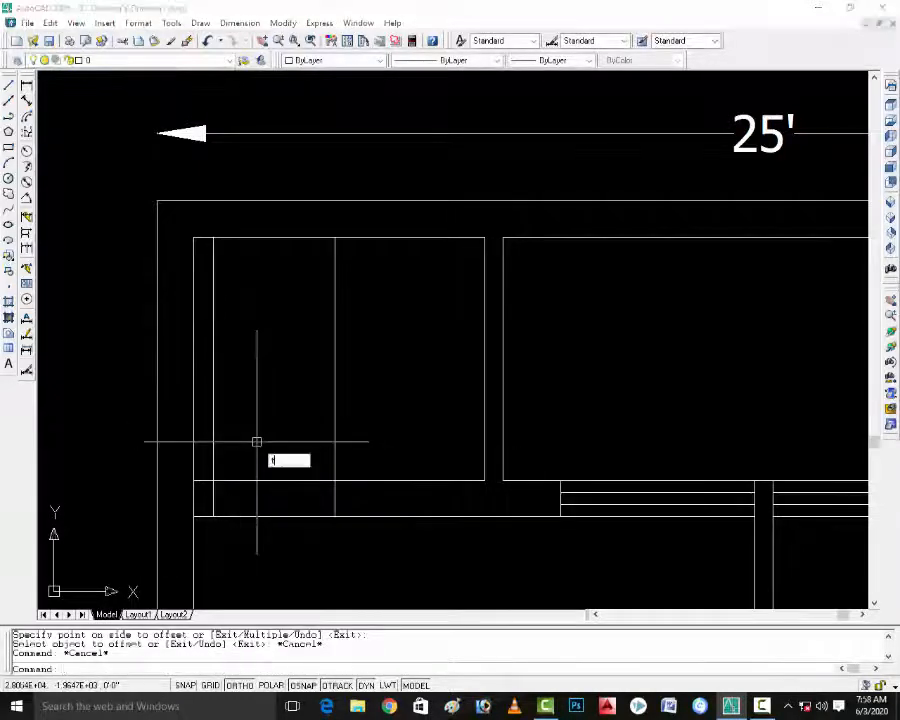
type("r")
key("Return")
key("Return")
left_click(258, 441)
left_click(251, 523)
left_click(349, 423)
left_click(204, 441)
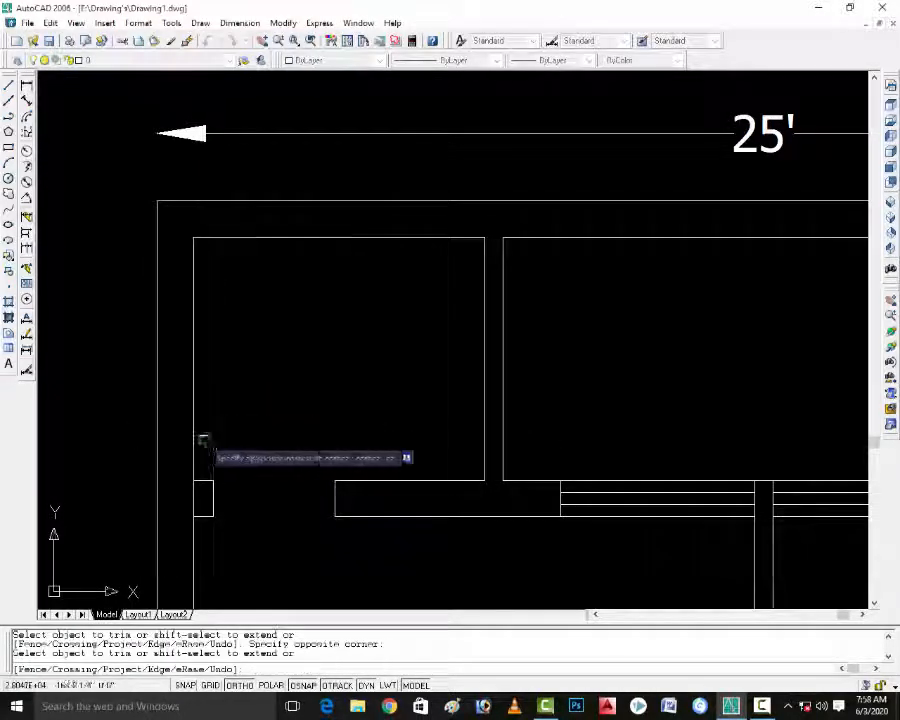
key("Escape")
scroll(210, 478, "down", 3)
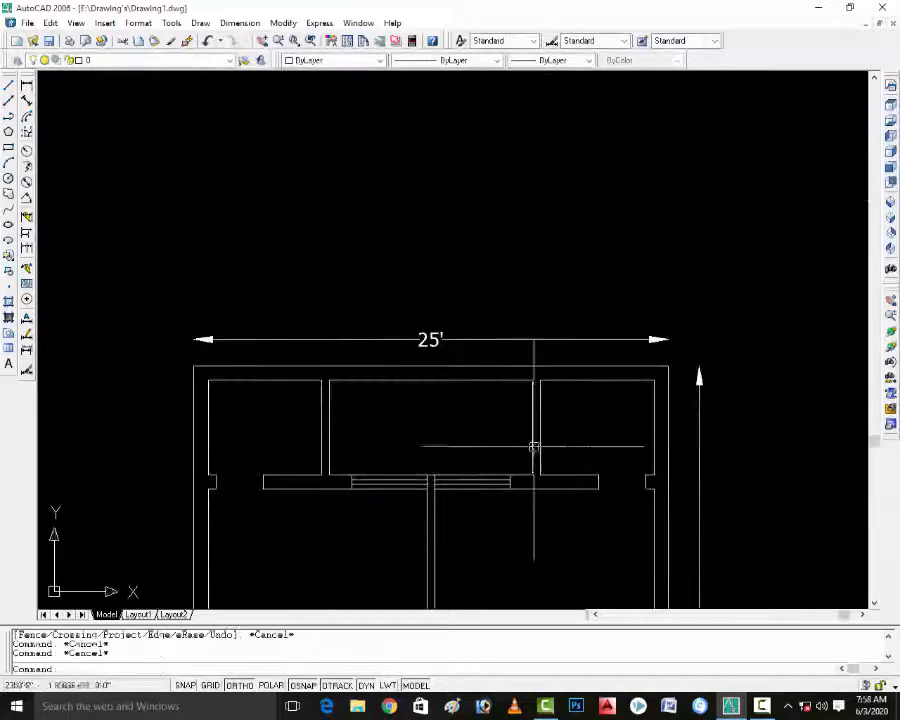
Extend the top wall's inner line in the middle upper room across the thickness of both upper partitions.
scroll(656, 488, "up", 5)
scroll(655, 538, "down", 2)
scroll(395, 317, "up", 3)
type("e")
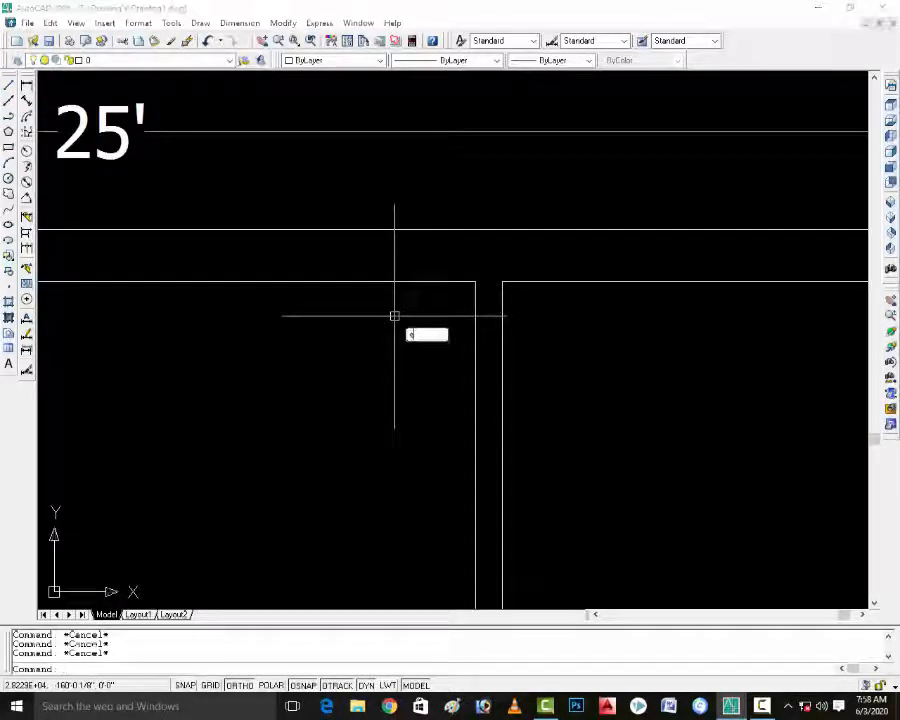
type("x")
key("Return")
key("Return")
left_click(417, 282)
scroll(458, 299, "down", 3)
scroll(155, 289, "up", 1)
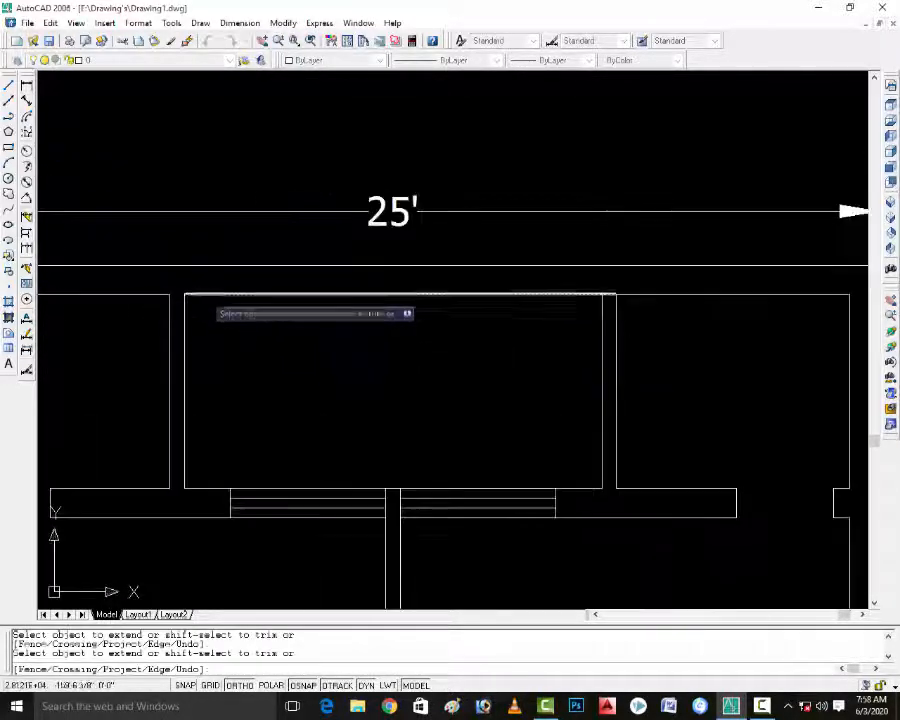
key("Escape")
Offset the extended inner line of the top wall 5 inches down into the middle upper room.
type("o")
key("Return")
type("5")
key("Return")
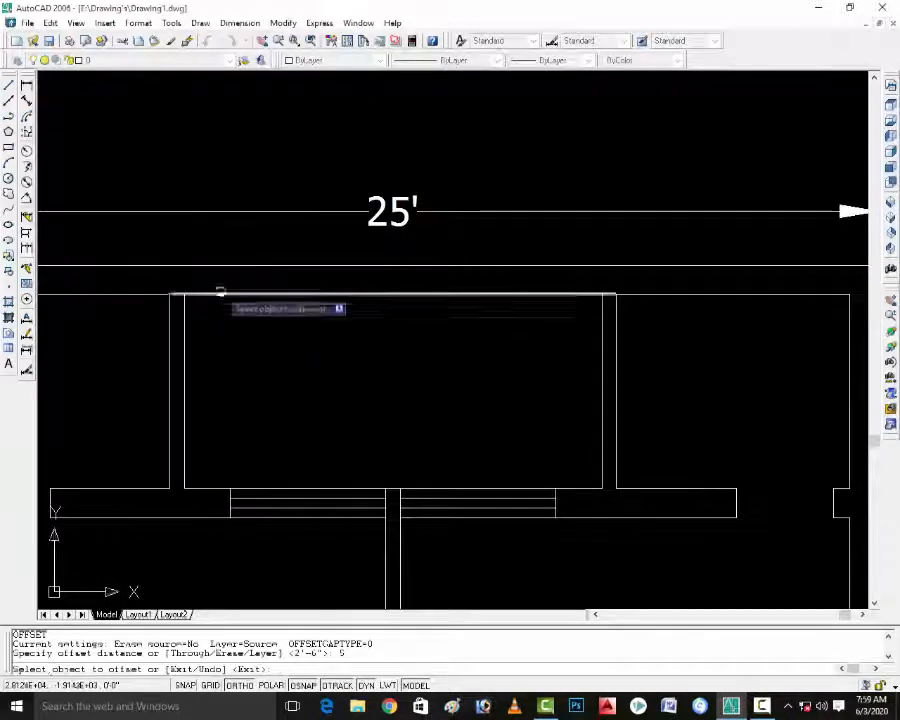
left_click(230, 292)
left_click(227, 321)
key("Escape")
Offset the 5-inch line below the top wall another 2' down.
type("o")
key("Return")
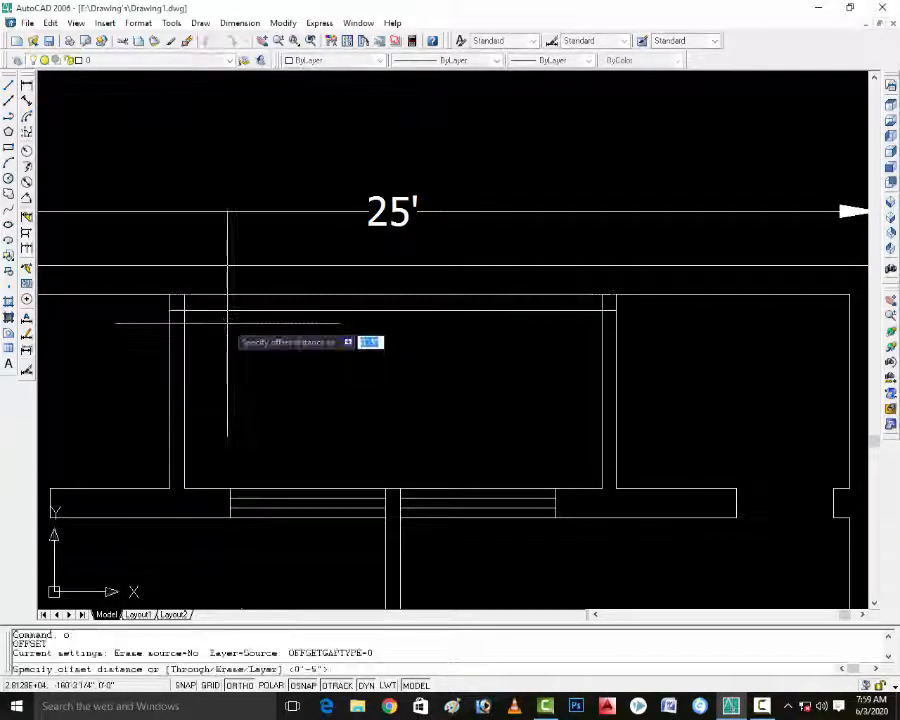
type("7")
key("Return")
left_click(237, 310)
left_click(239, 326)
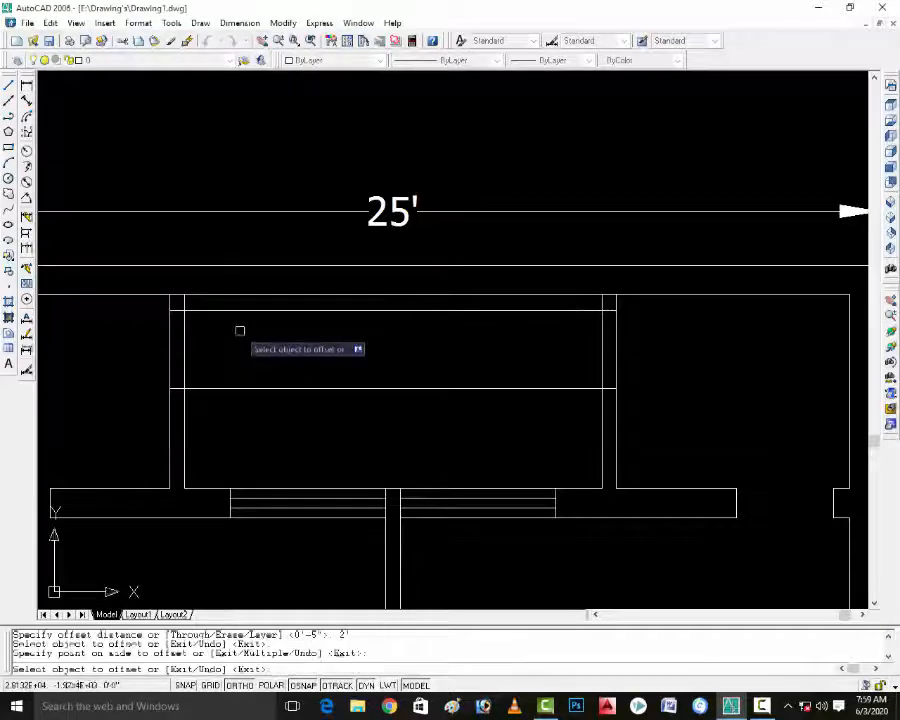
key("Escape")
key("Escape")
key("Escape")
Trim both offset lines between the two upper partitions, and the top wall's inner line across the partition ends.
type("tr")
key("Return")
key("Return")
left_click(255, 310)
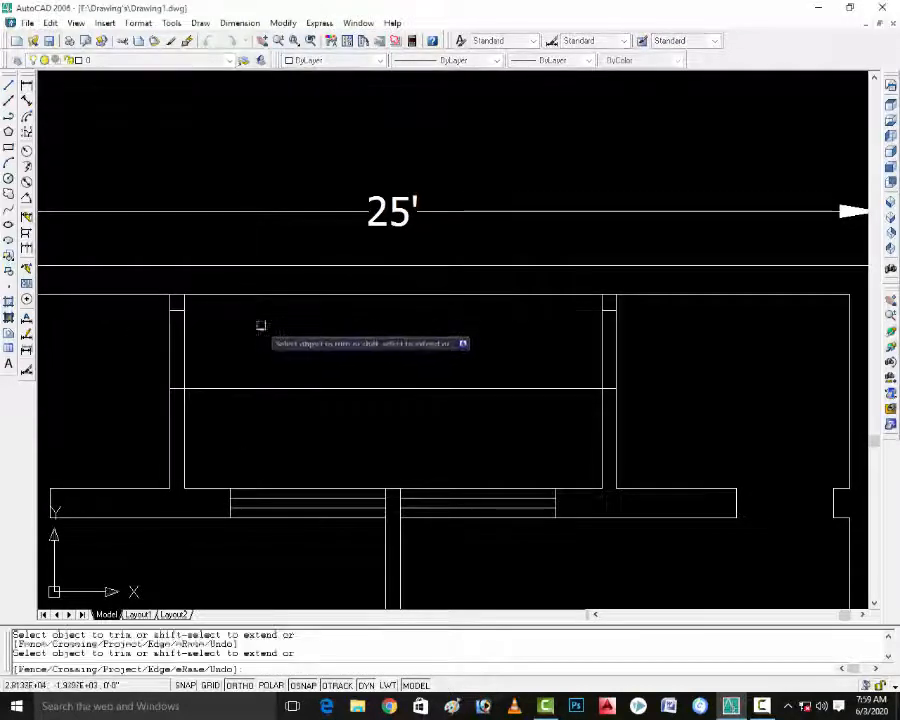
left_click(263, 388)
scroll(702, 307, "up", 3)
scroll(668, 310, "up", 1)
scroll(464, 300, "down", 4)
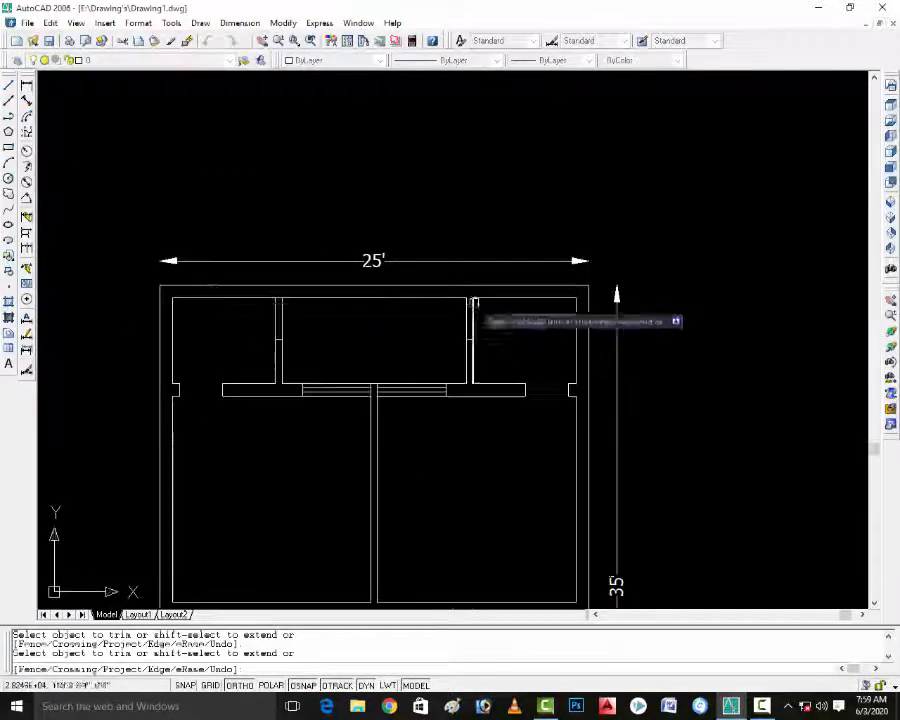
scroll(303, 285, "up", 4)
key("Escape")
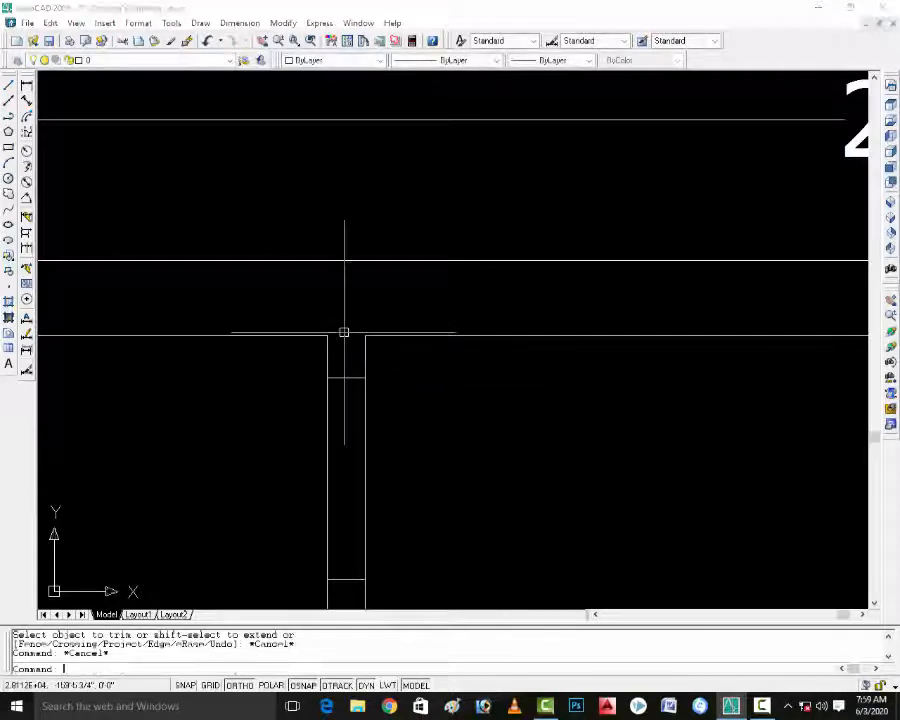
Offset both faces of the left upper partition 3 inches into its thickness to create the window glazing lines.
type("o")
key("Return")
left_click(364, 397)
left_click(344, 408)
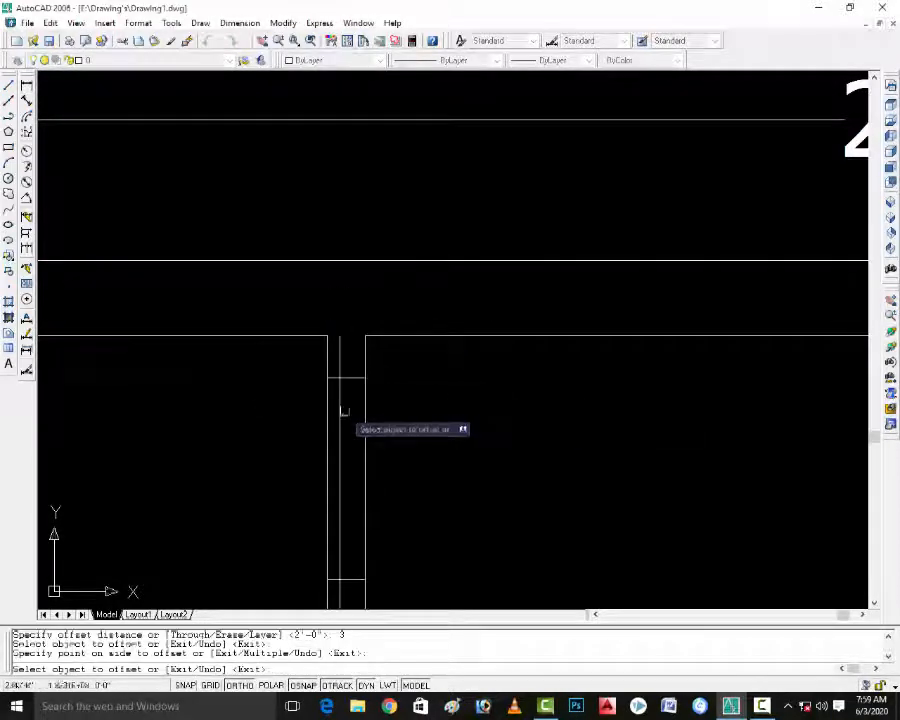
left_click(325, 409)
left_click(410, 433)
key("Escape")
Trim the left upper partition's 3-inch offset lines above and below its window opening.
type("t")
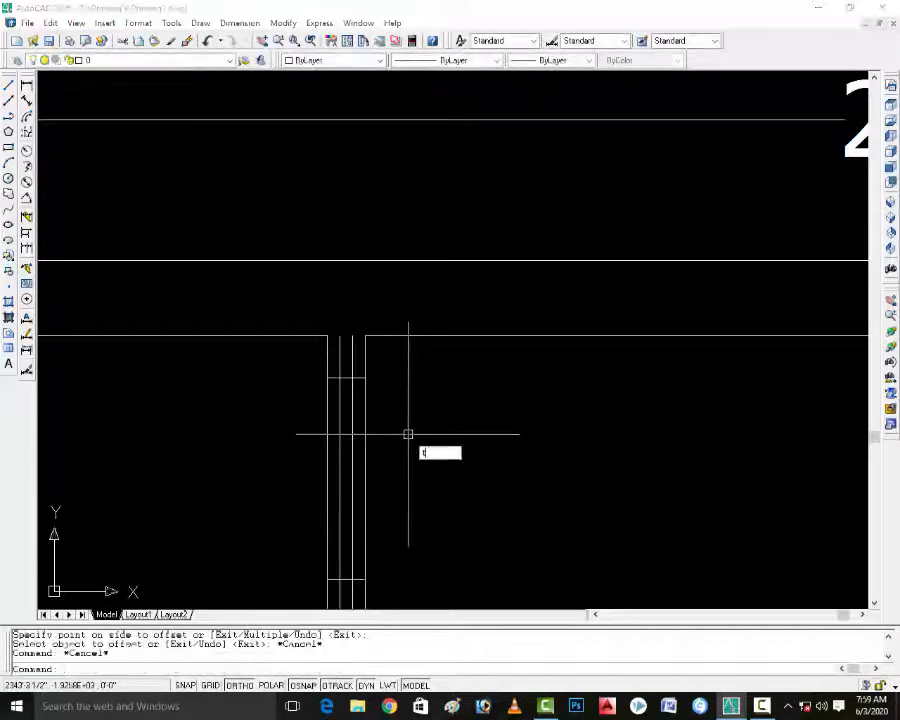
type("r")
key("Return")
key("Return")
scroll(350, 400, "down", 5)
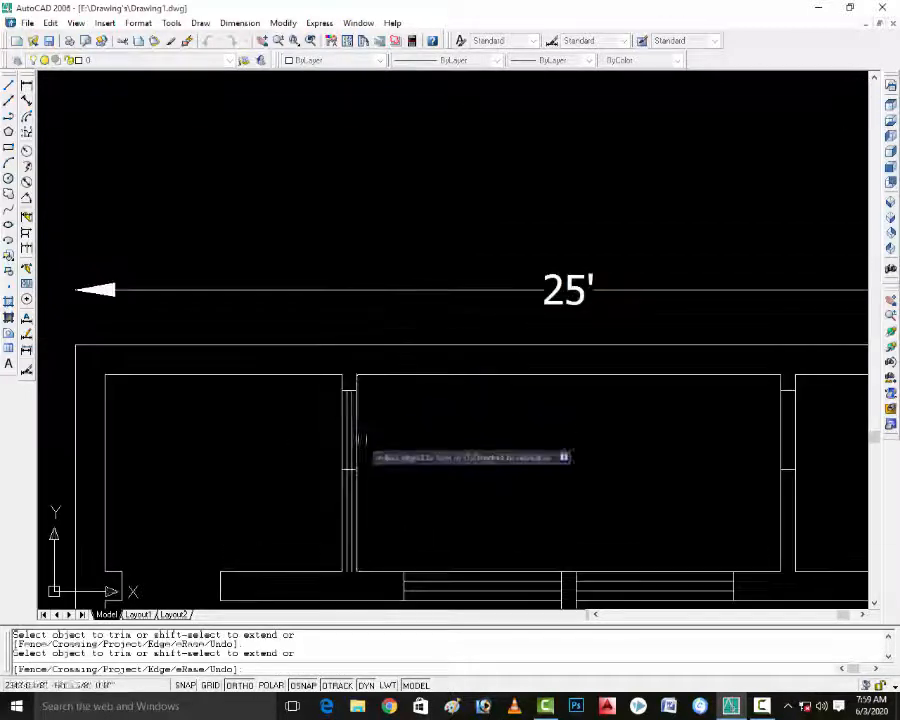
scroll(335, 465, "up", 4)
scroll(343, 497, "down", 3)
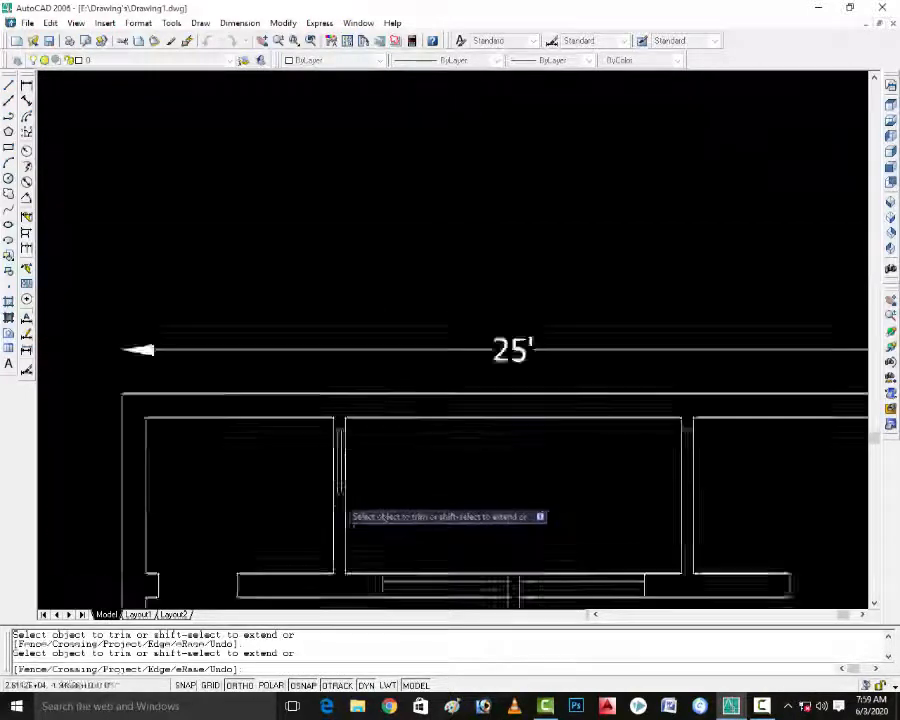
scroll(566, 480, "up", 4)
key("Escape")
Offset both faces of the right upper partition 3 inches into its thickness to create the window glazing lines.
type("o")
key("Return")
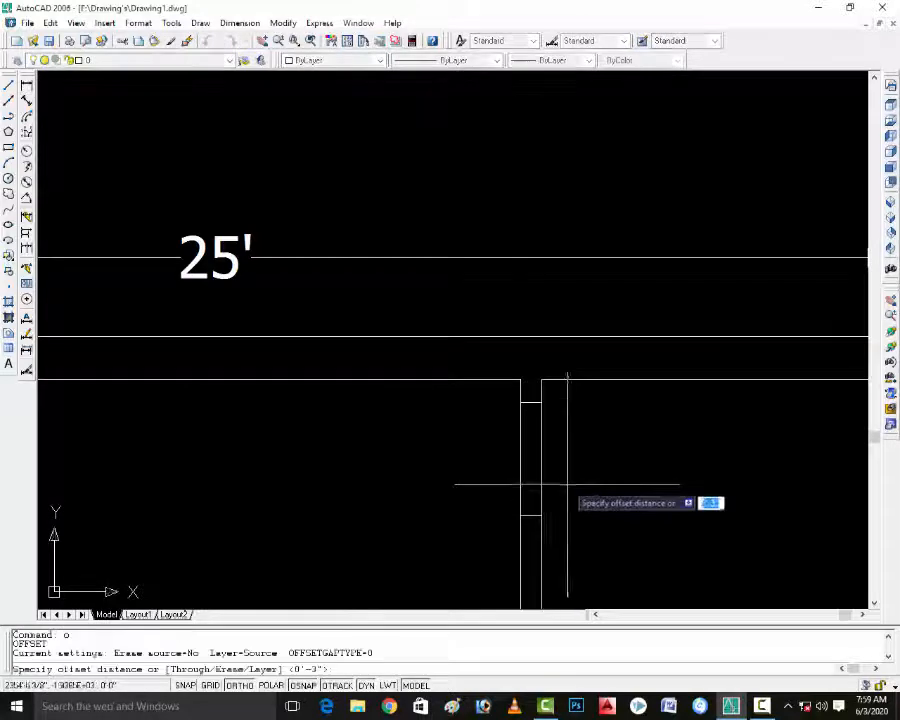
type("3")
key("Return")
left_click(538, 460)
left_click(531, 466)
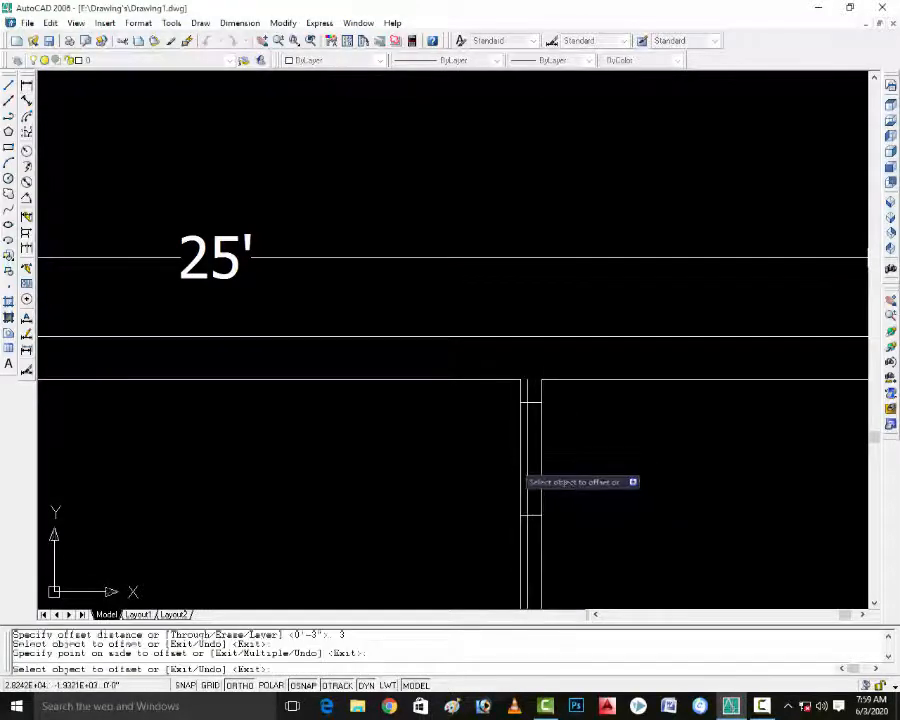
left_click(527, 482)
left_click(518, 461)
key("Escape")
key("Escape")
key("Escape")
key("Escape")
Trim the right upper partition's 3-inch offset lines above and below its window opening.
scroll(547, 451, "up", 2)
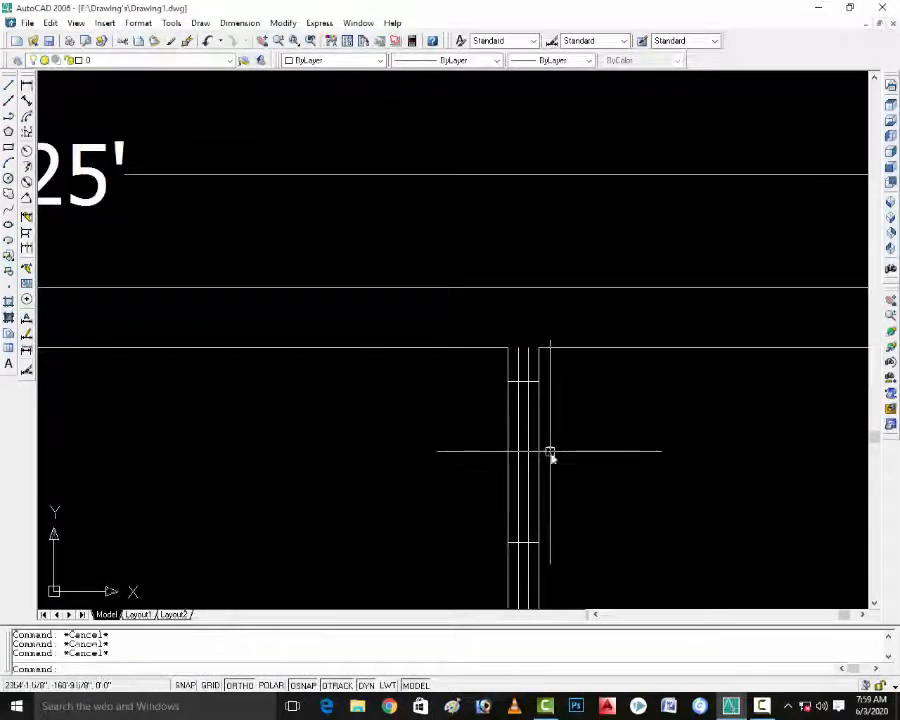
type("tr")
key("Return")
key("Return")
scroll(508, 358, "up", 3)
left_click(541, 371)
left_click(519, 386)
left_click(560, 391)
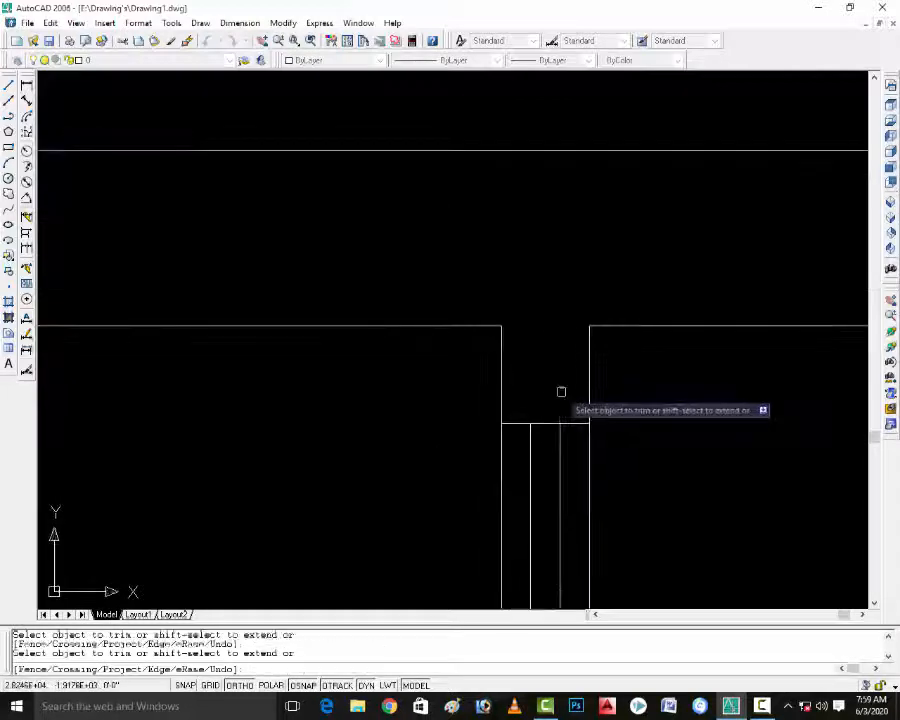
scroll(554, 400, "down", 5)
scroll(568, 456, "up", 5)
left_click(542, 472)
left_click(516, 484)
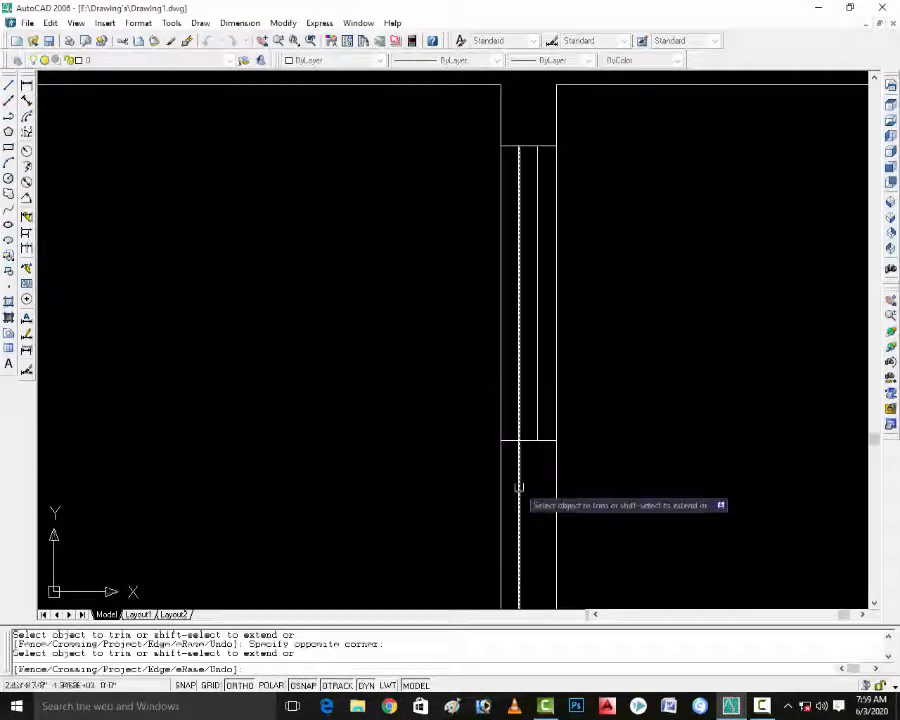
scroll(516, 484, "down", 6)
scroll(578, 475, "up", 5)
scroll(585, 445, "down", 6)
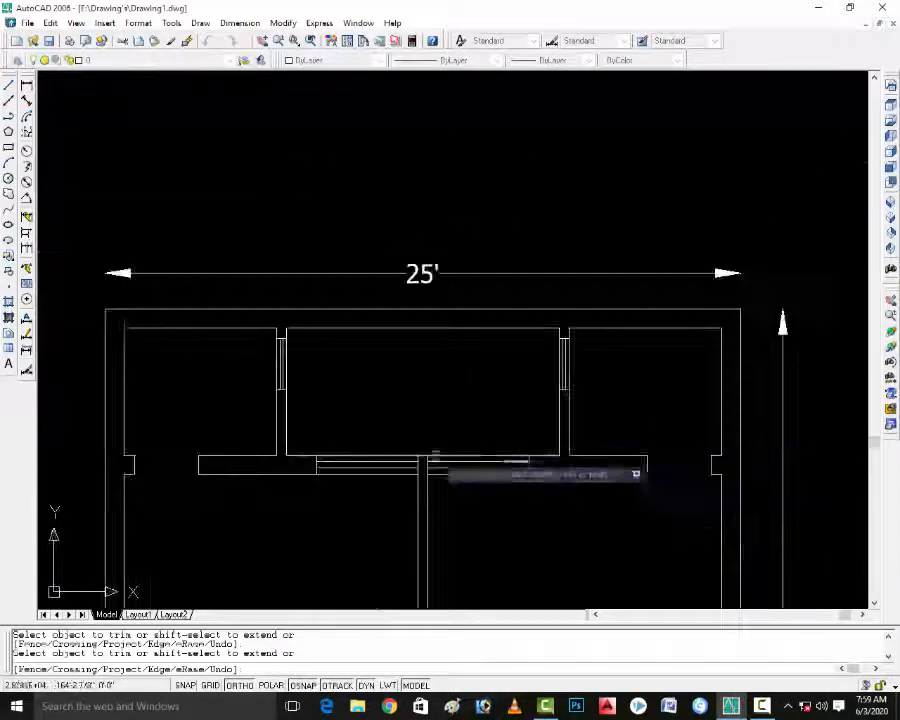
key("Escape")
scroll(639, 438, "down", 2)
key("Escape")
key("Escape")
Draw a closed door leaf 2 inches thick and 2.5' long, starting 2 inches off the midpoint of the upper-right opening's outer jamb.
scroll(679, 468, "up", 5)
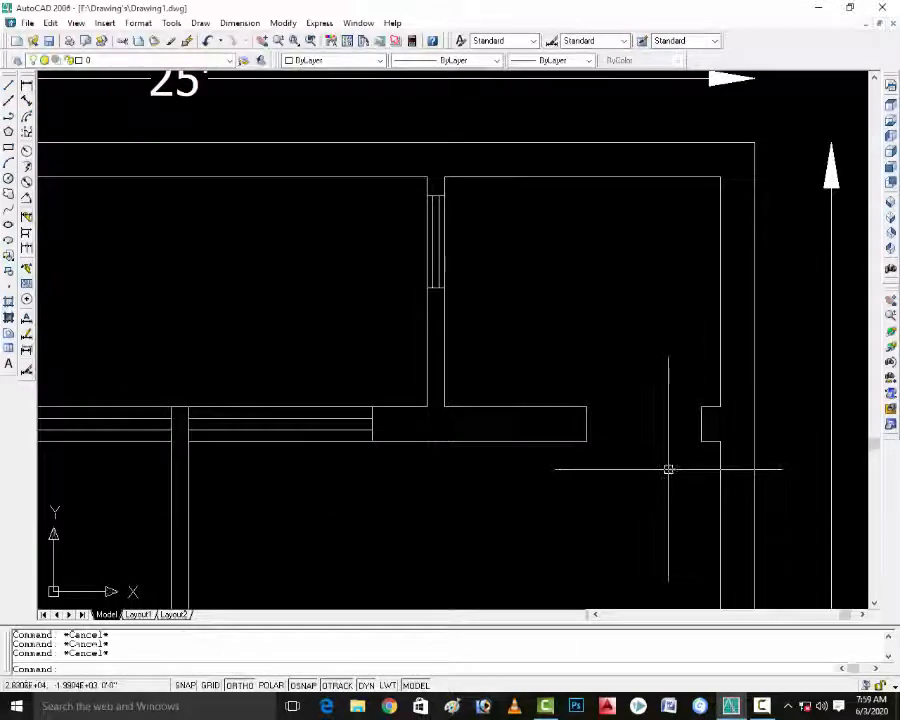
scroll(670, 466, "up", 2)
type("l")
key("Return")
scroll(685, 445, "up", 2)
left_click(712, 408)
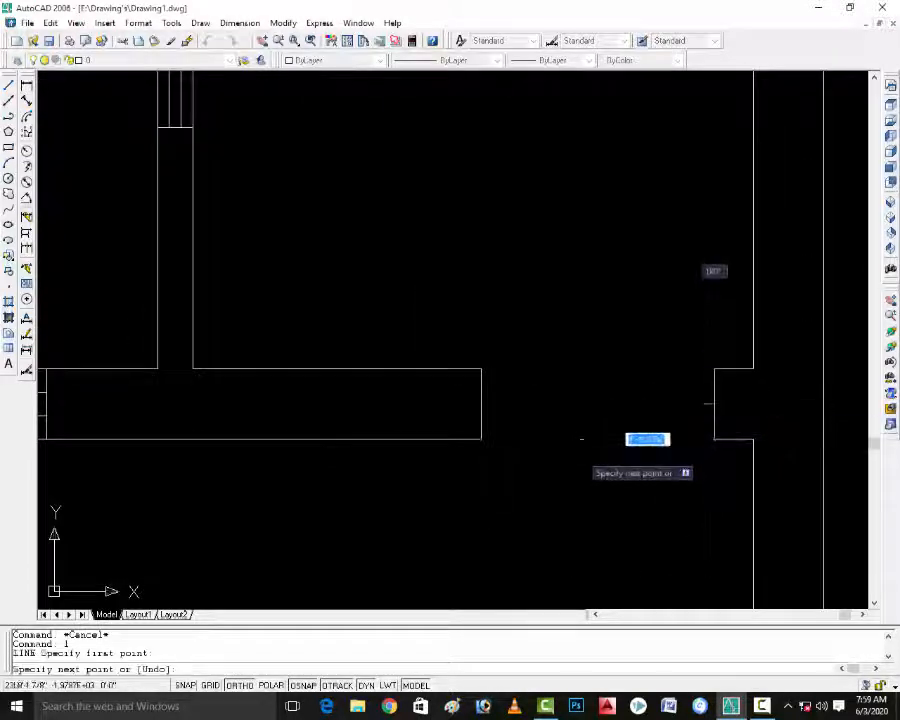
type("2")
key("Return")
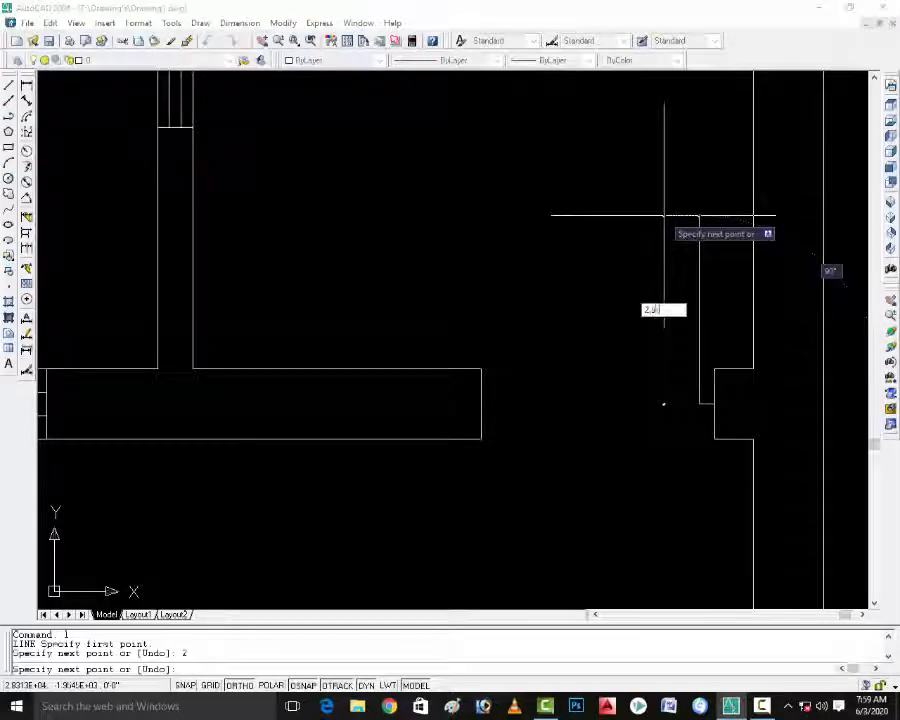
type("2.5'")
key("Return")
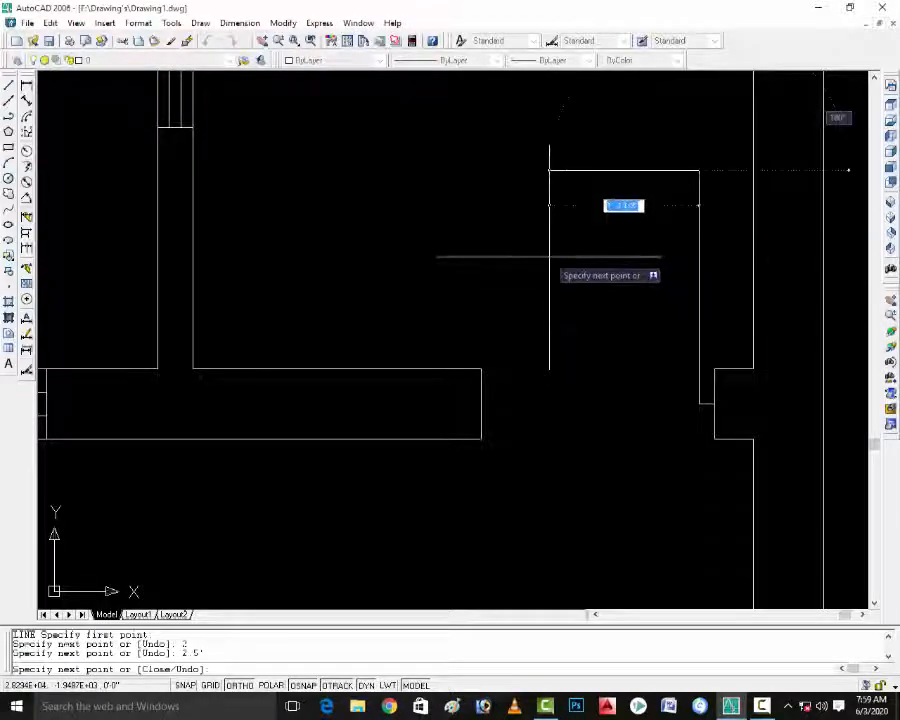
type("2")
key("Return")
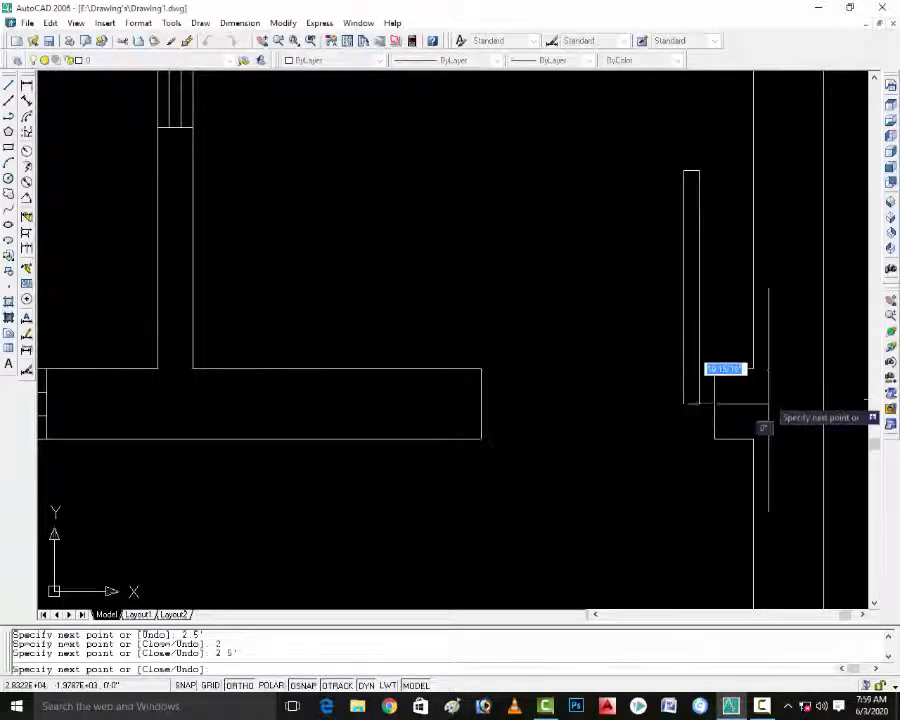
type("c")
key("Return")
key("Escape")
key("Escape")
Draw a three-point swing arc through the upper-right door leaf's two top corners to the upper corner of the opposite jamb.
type("ar")
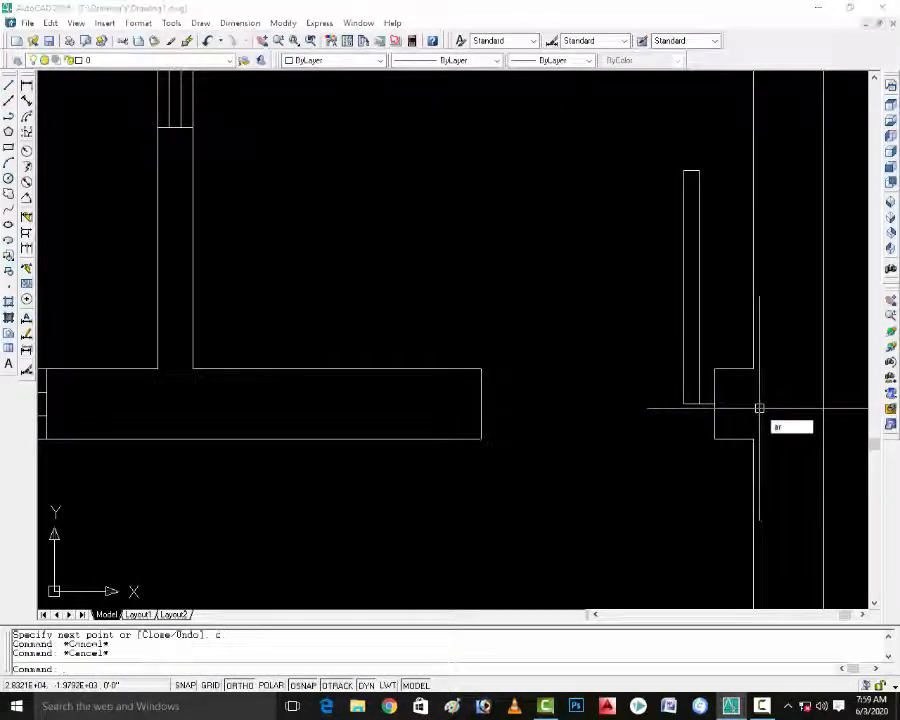
type("c")
key("Return")
scroll(710, 158, "up", 2)
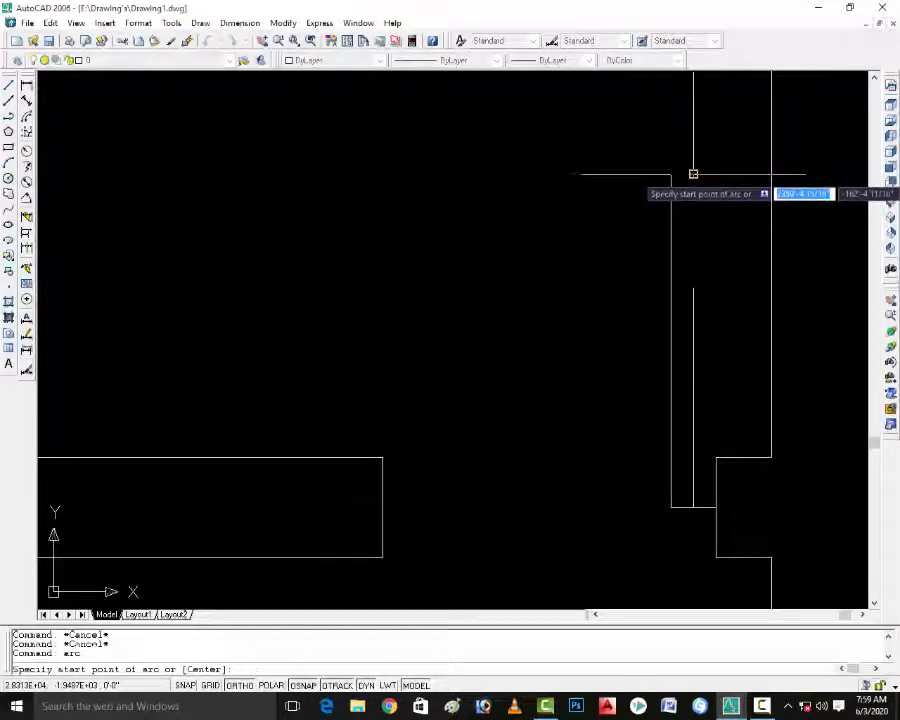
left_click(693, 174)
left_click(381, 457)
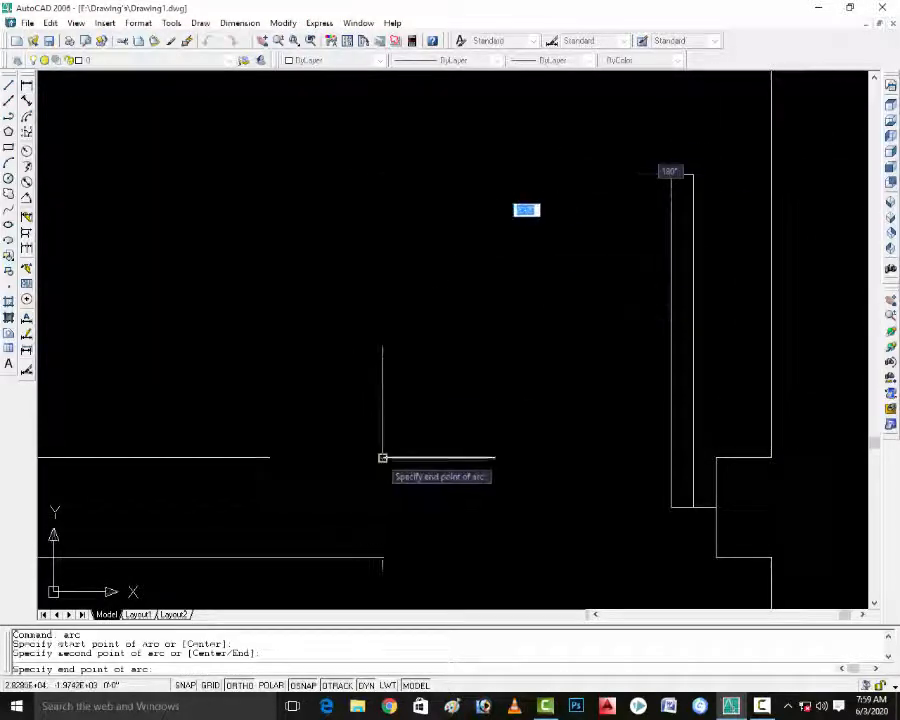
left_click(382, 457)
scroll(486, 494, "down", 6)
key("Escape")
key("Escape")
key("Escape")
Draw a matching 2-inch by 2.5' door leaf, starting 2 inches off the midpoint of the upper-left opening's outer jamb.
scroll(306, 489, "up", 5)
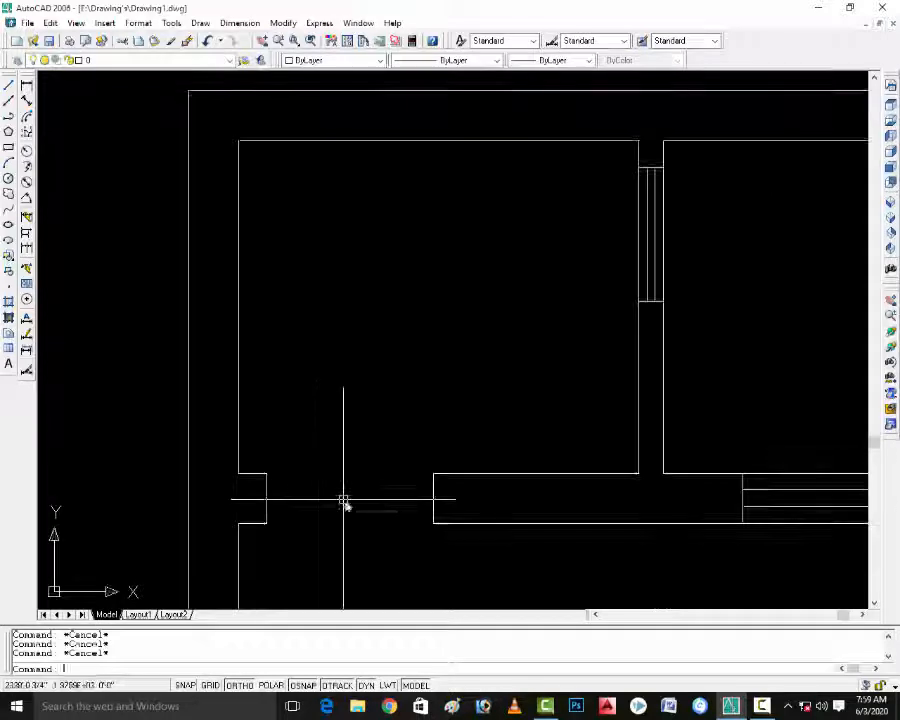
type("l")
key("Return")
left_click(264, 496)
type("2")
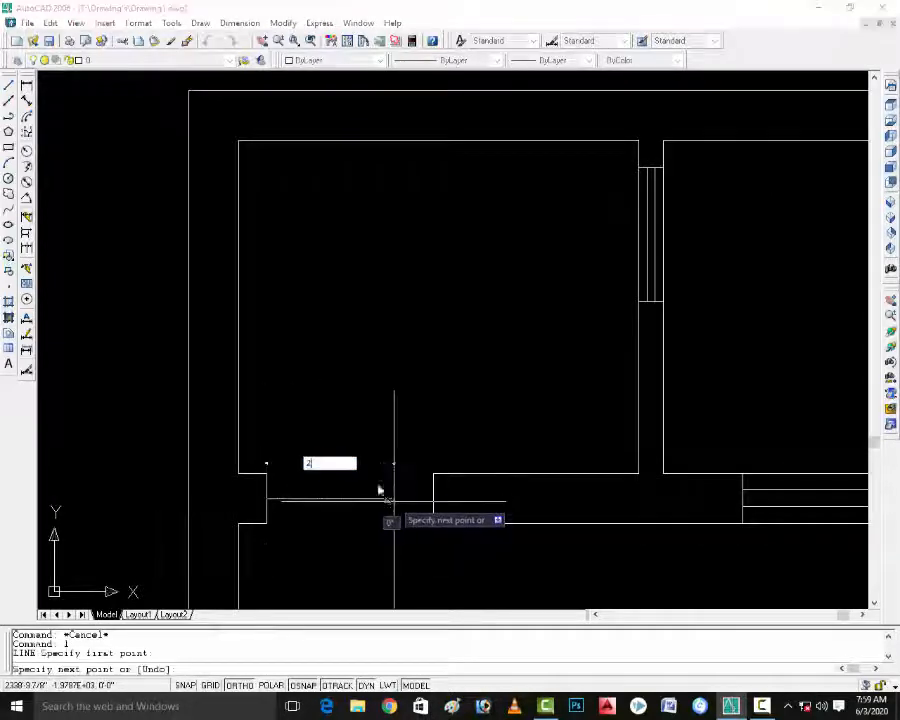
key("Return")
type("2")
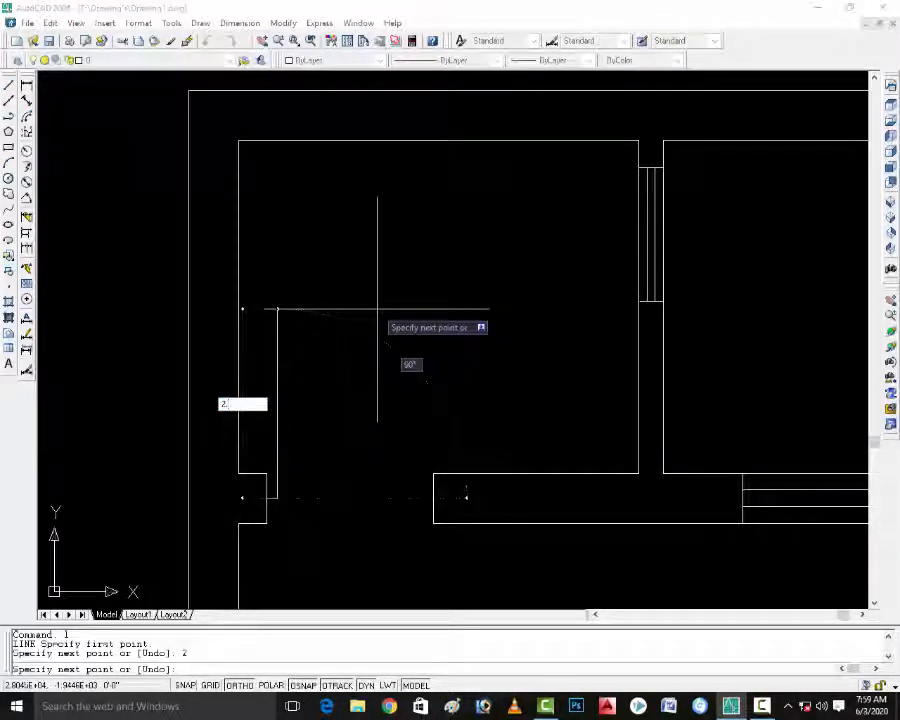
type(".5'")
key("Return")
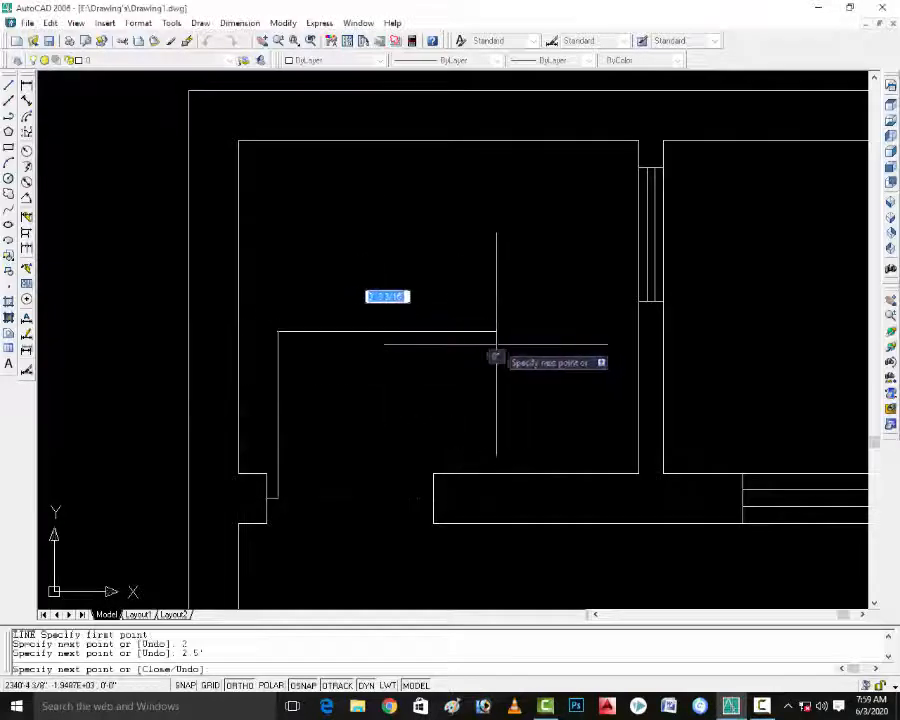
type("2")
key("Return")
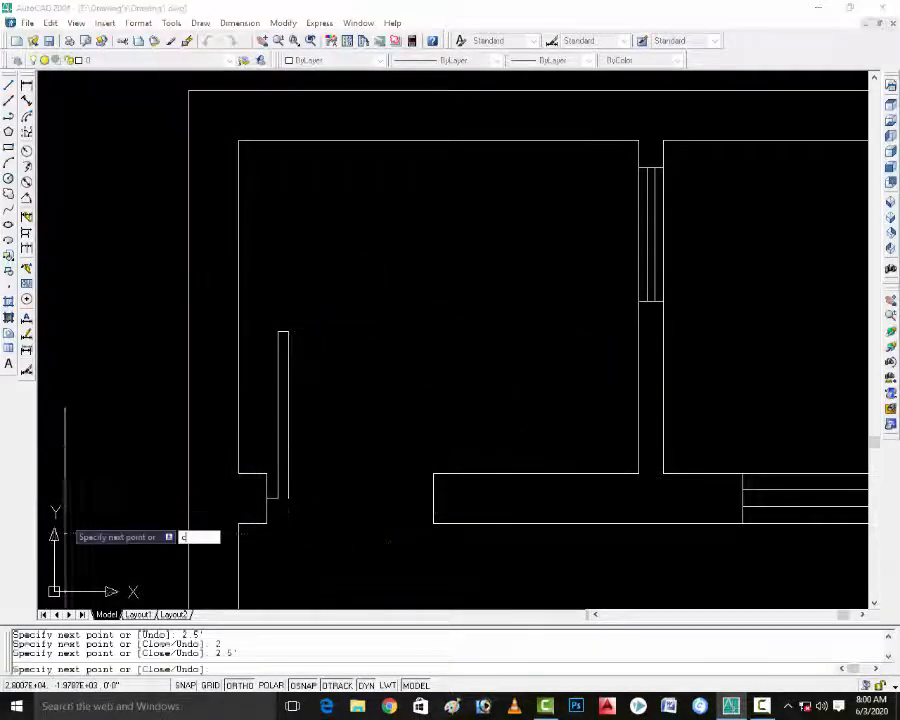
key("Escape")
Draw a three-point swing arc through the upper-left door leaf's two top corners to the upper corner of the opposite jamb.
type("arc")
key("Return")
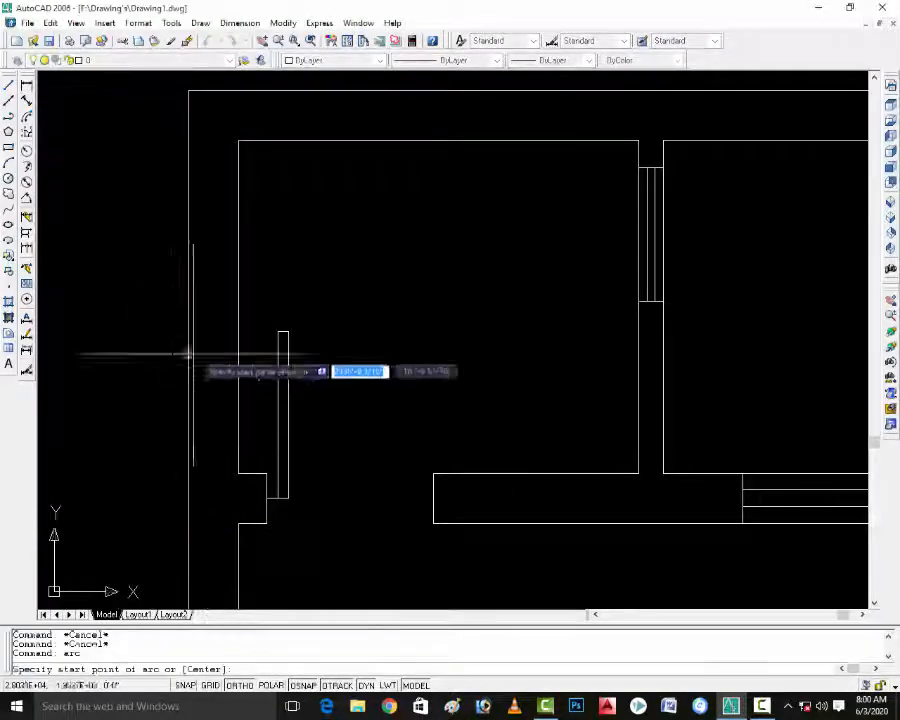
scroll(190, 356, "up", 3)
left_click(316, 316)
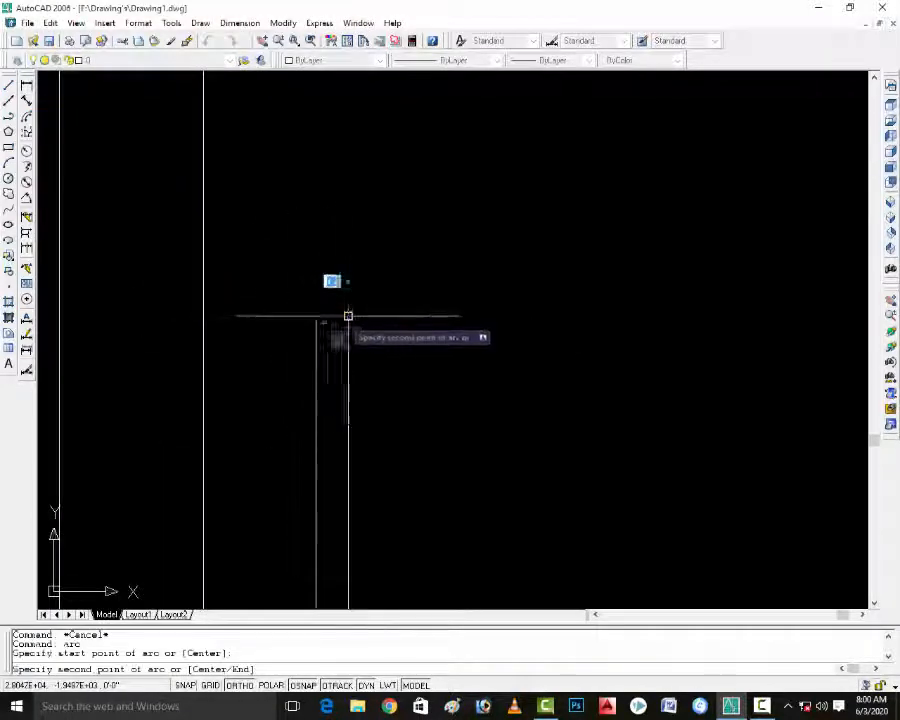
left_click(348, 316)
scroll(346, 340, "down", 1)
left_click(605, 583)
scroll(483, 431, "down", 1)
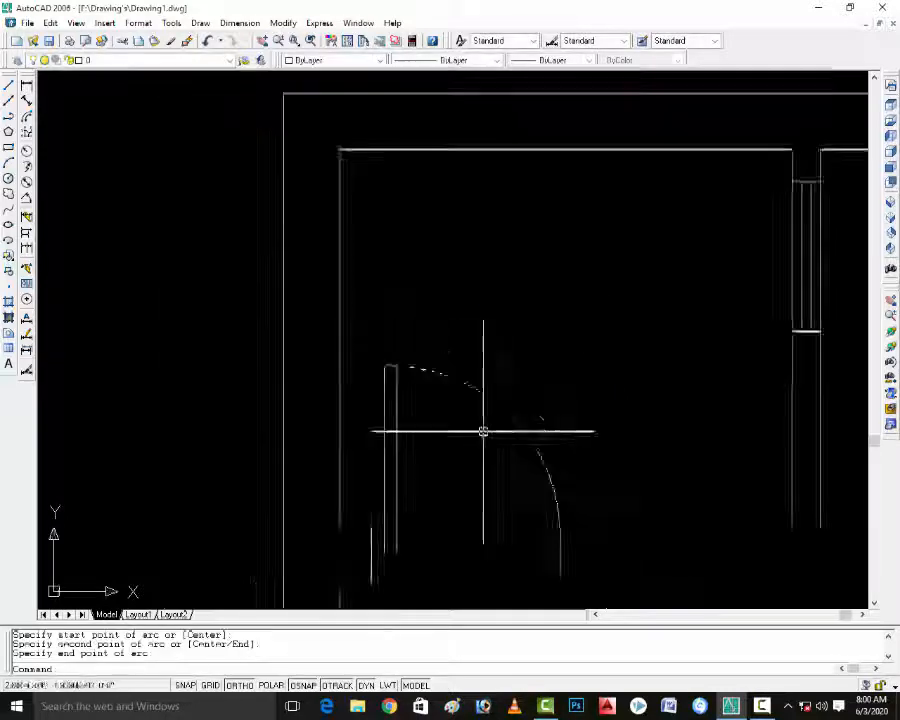
key("Escape")
key("Escape")
scroll(483, 431, "down", 3)
key("Escape")
Extend both faces of the central partition down to the lower face of the middle cross wall.
scroll(529, 472, "up", 3)
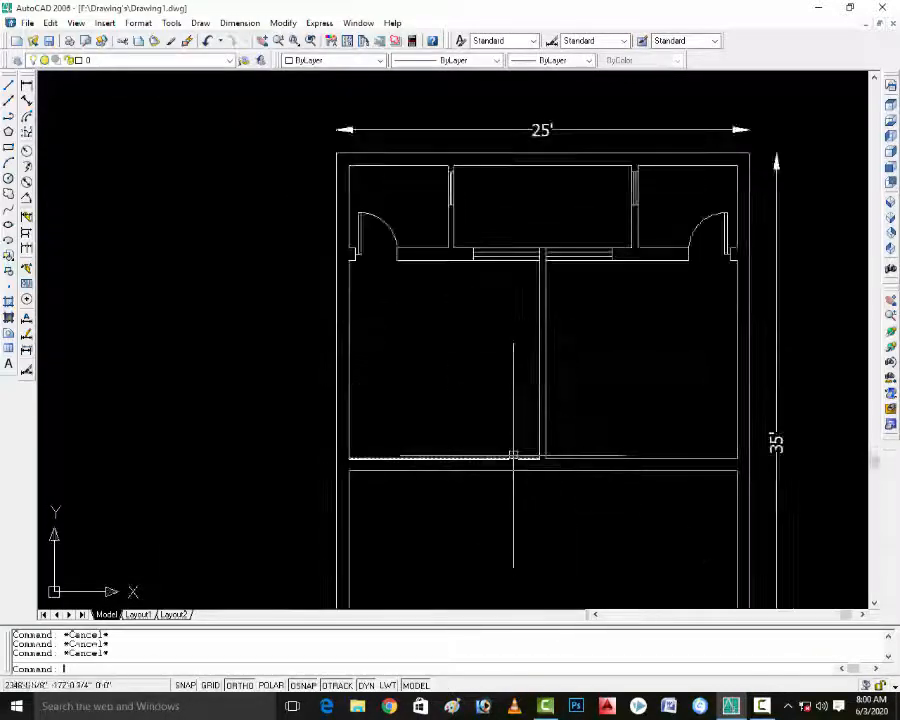
type("ex")
key("Return")
key("Return")
scroll(534, 442, "up", 4)
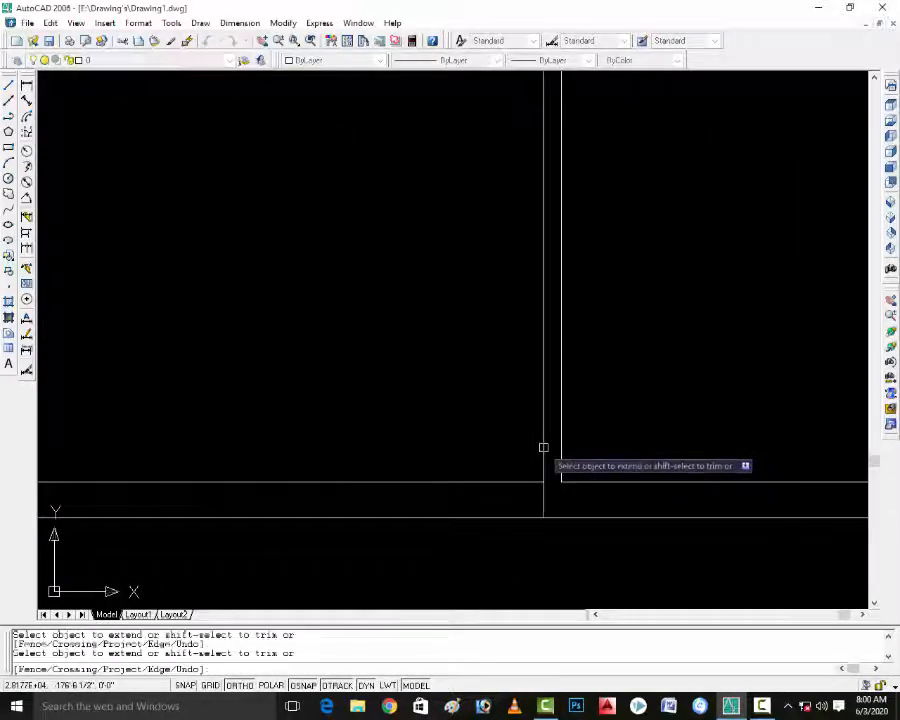
left_click(543, 454)
key("Escape")
Offset each face of the central partition 5 inches outward to mark the inner door jambs.
type("o")
key("Return")
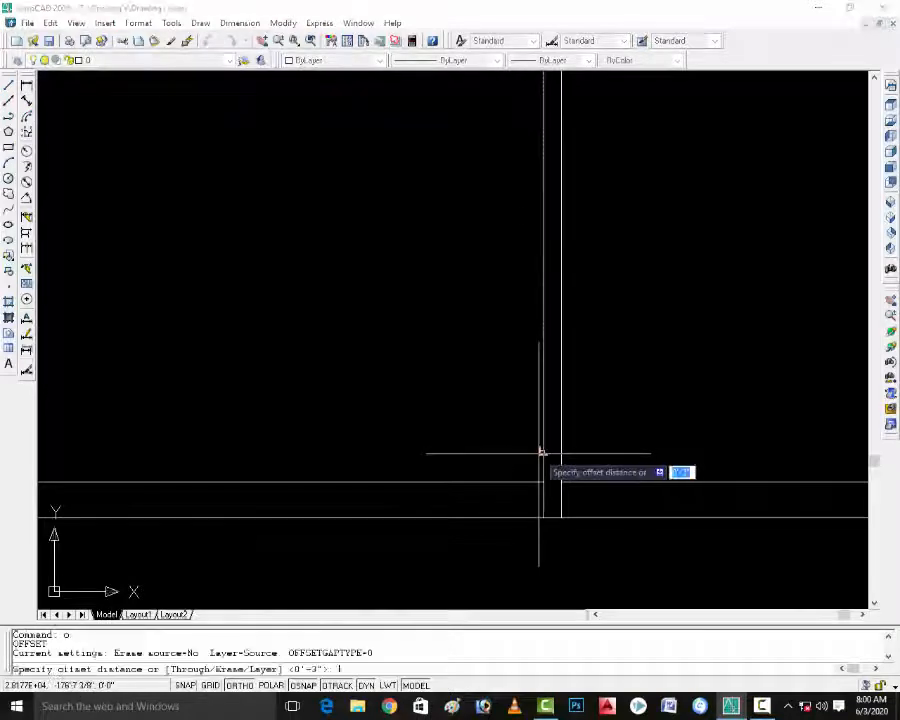
type("5")
key("Return")
left_click(561, 455)
left_click(564, 456)
scroll(520, 450, "down", 5)
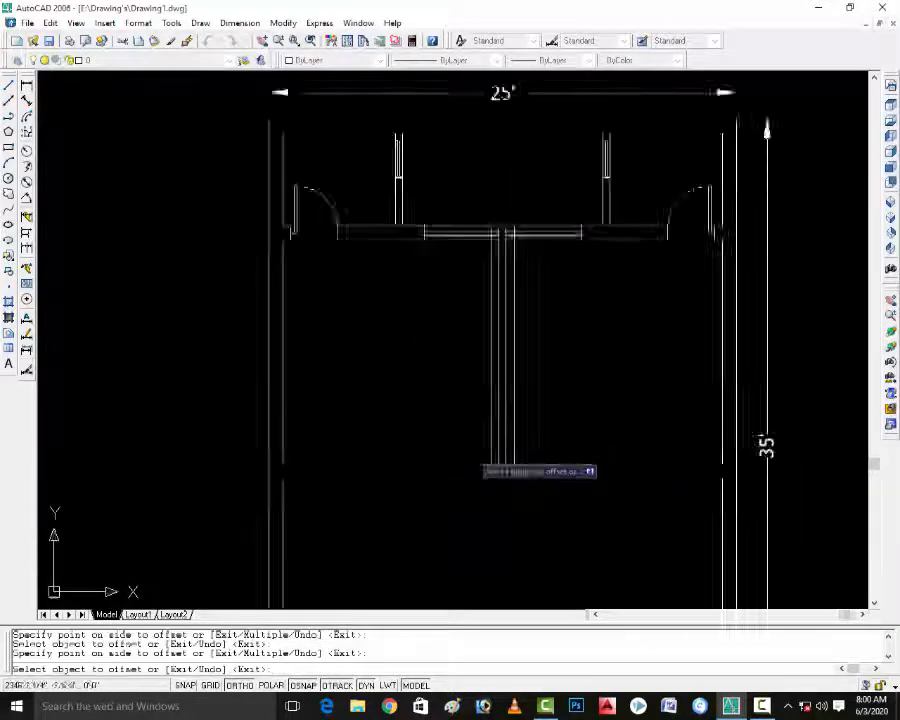
scroll(480, 455, "up", 1)
scroll(492, 460, "up", 2)
key("Escape")
key("Escape")
key("Escape")
key("Escape")
scroll(492, 455, "down", 3)
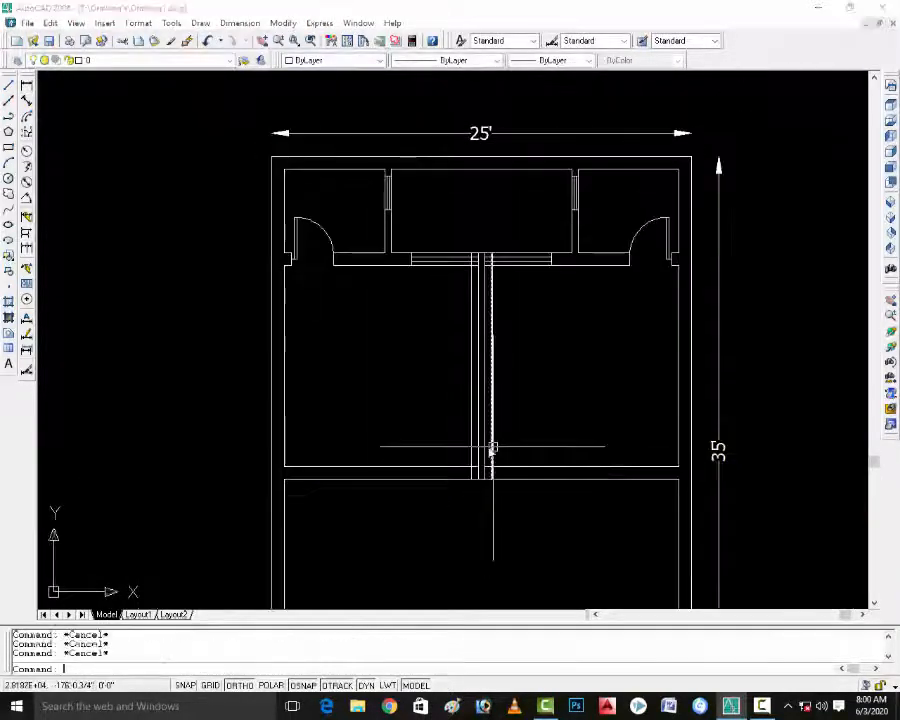
Offset each 5-inch jamb line another 3.5' outward to mark the door widths in the middle cross wall.
type("o")
key("Return")
type("3.5")
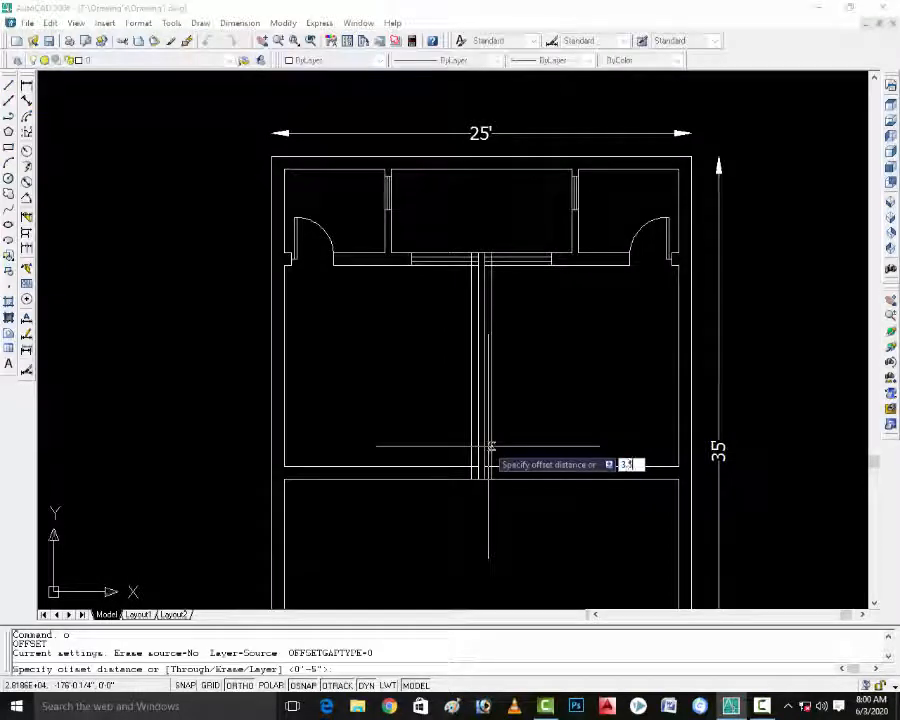
type("'")
key("Return")
scroll(495, 441, "up", 3)
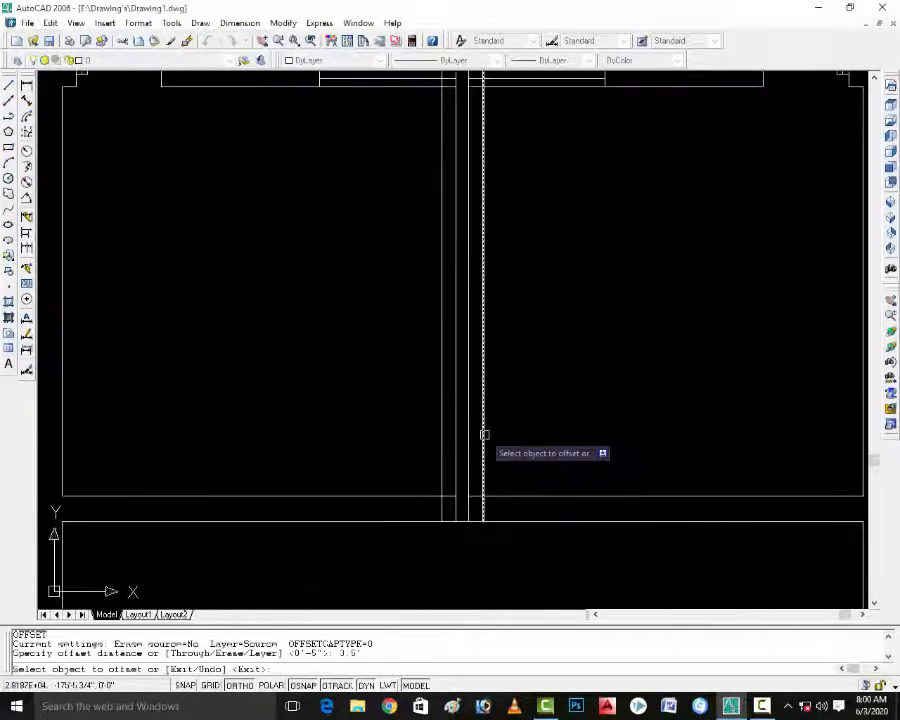
left_click(484, 434)
left_click(570, 449)
left_click(447, 453)
left_click(380, 444)
key("Escape")
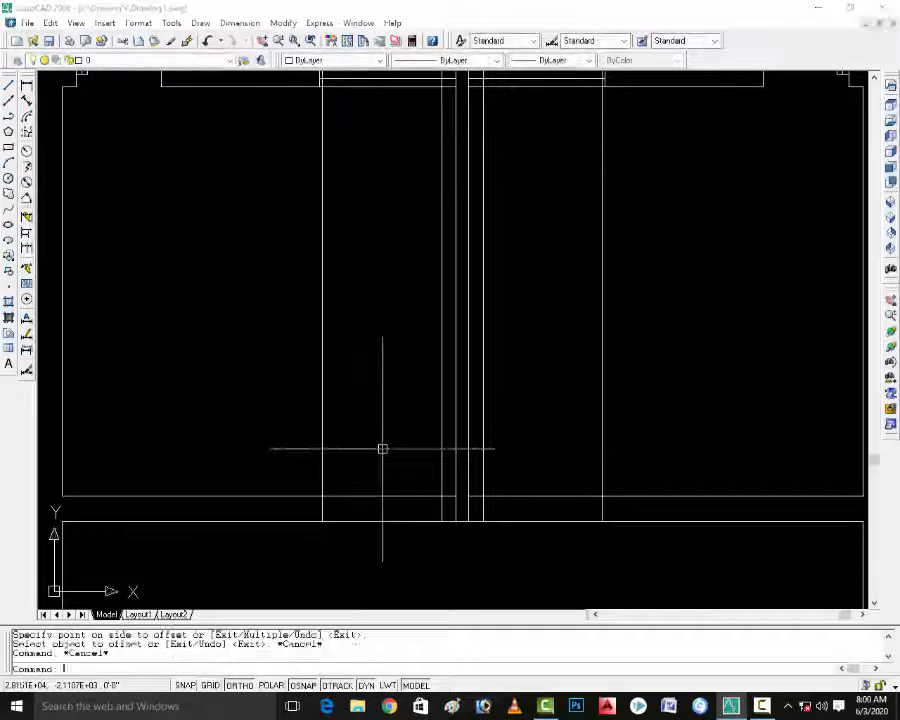
Trim the middle cross wall's faces and the outer jamb line to cut the door opening left of the central partition.
type("tr")
key("Return")
key("Return")
left_click(386, 450)
left_click(364, 556)
left_click(335, 434)
left_click(318, 428)
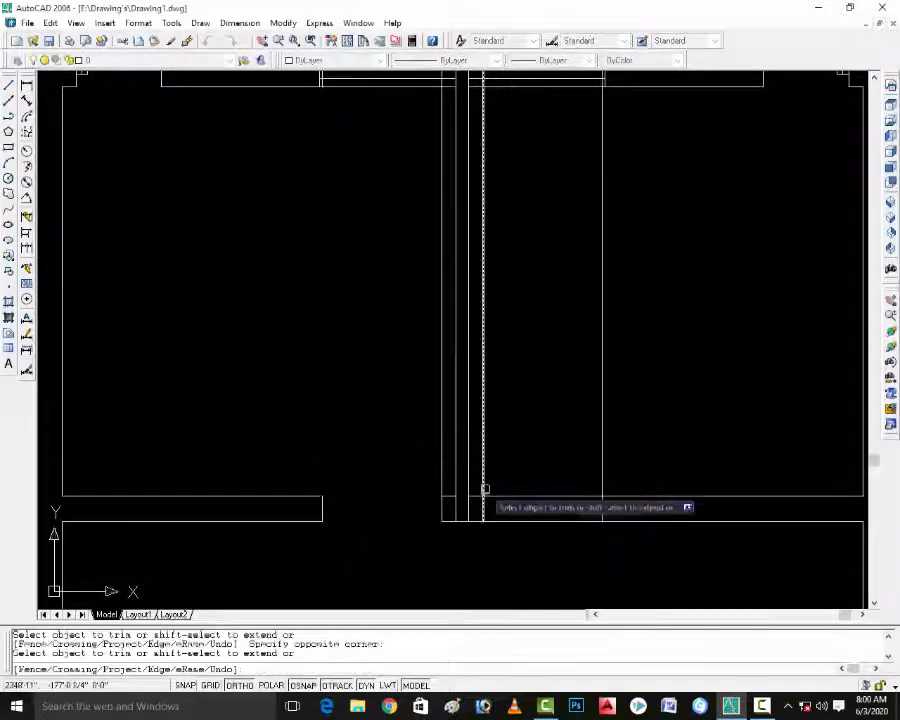
Trim the middle cross wall's faces and both jamb lines to cut the door opening right of the central partition.
left_click(484, 488)
left_click(561, 488)
left_click(543, 528)
left_click(611, 442)
left_click(592, 436)
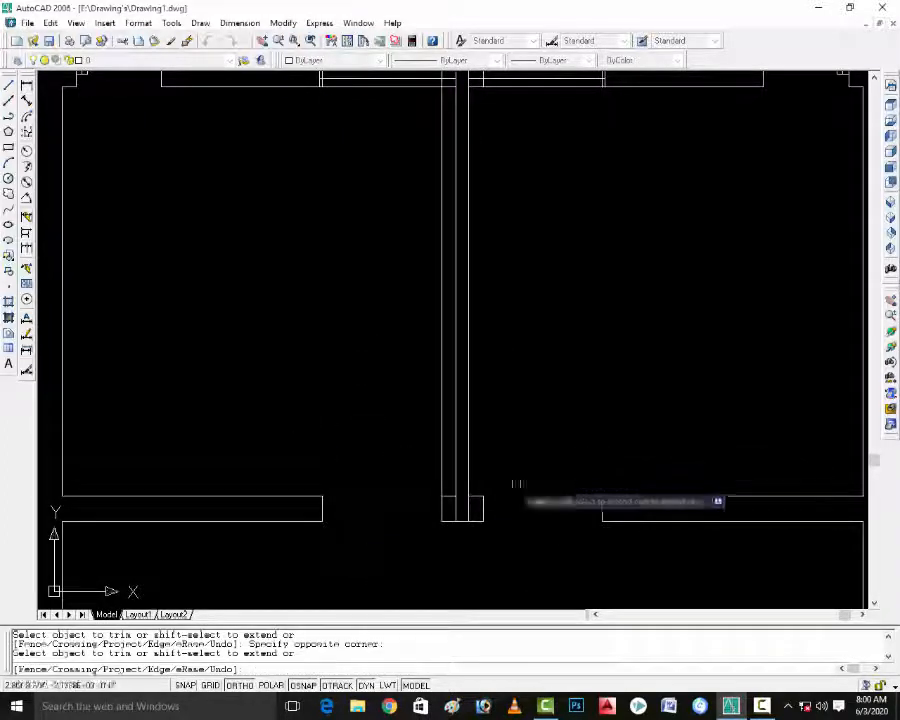
Trim the left inner jamb line above the cross wall and the partition lines inside the stub between the two openings.
scroll(456, 496, "up", 2)
left_click(429, 477)
left_click(440, 477)
left_click(433, 472)
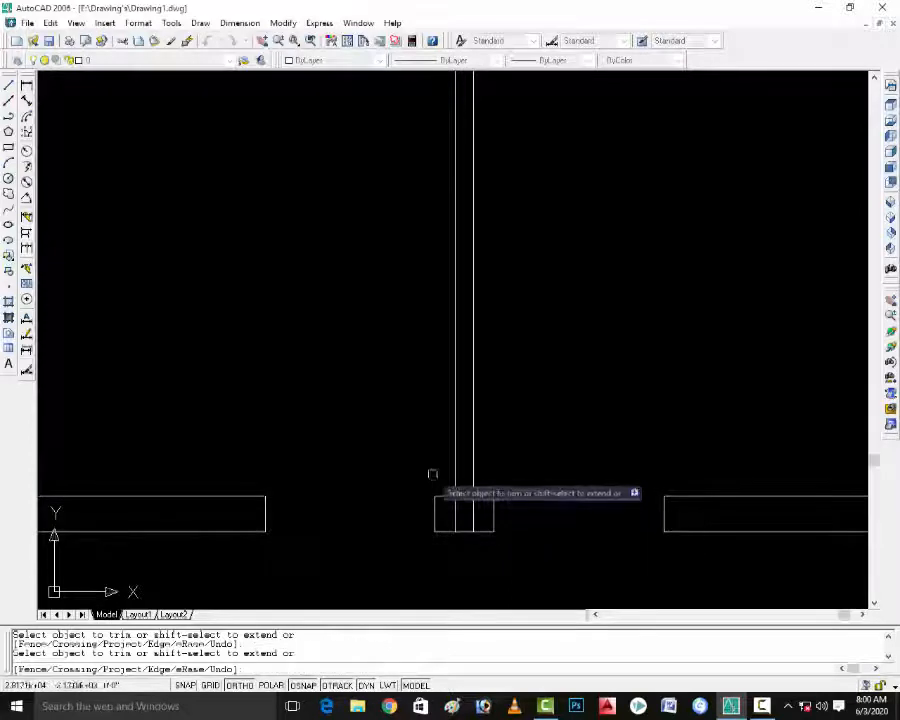
left_click(464, 509)
left_click(448, 508)
key("Escape")
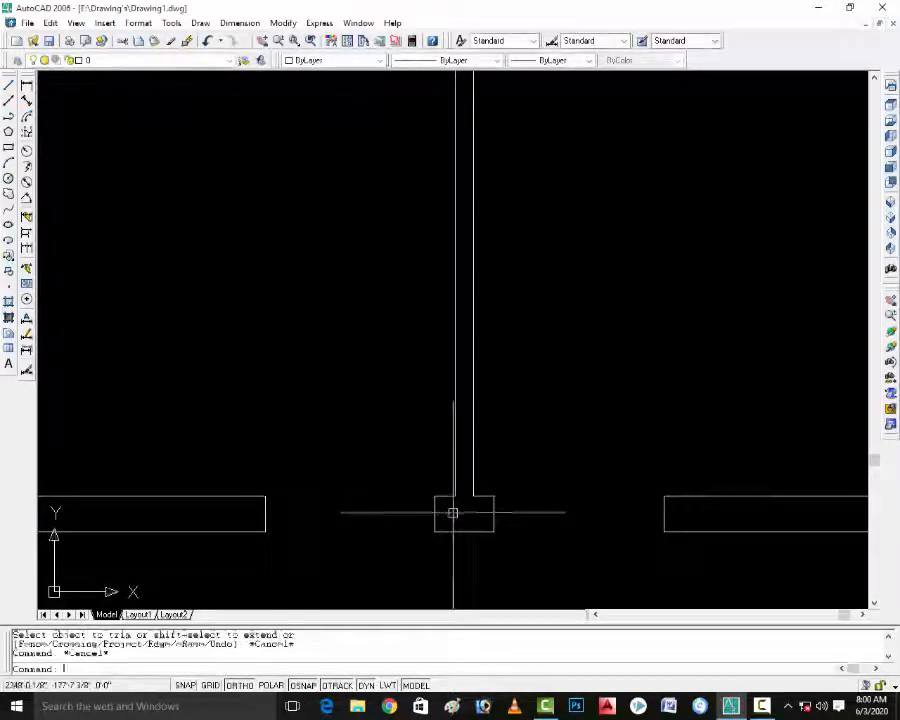
Draw the door leaf right of the central partition as a closed 2" by 3.5' outline, offset 2" from the jamb's midpoint and running upward.
type("l")
key("Return")
left_click(493, 515)
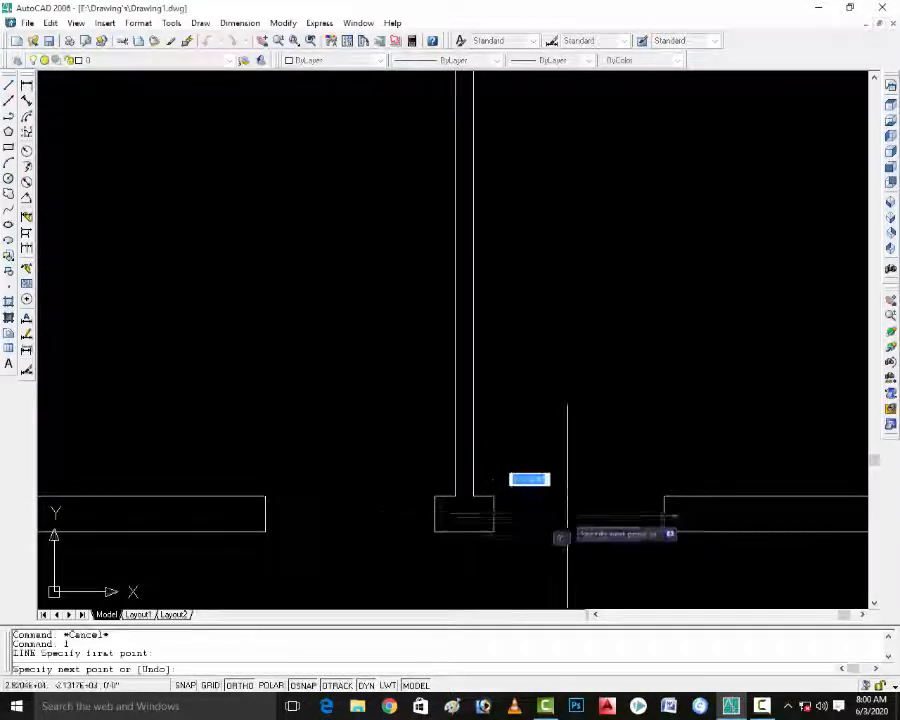
type("2")
key("Return")
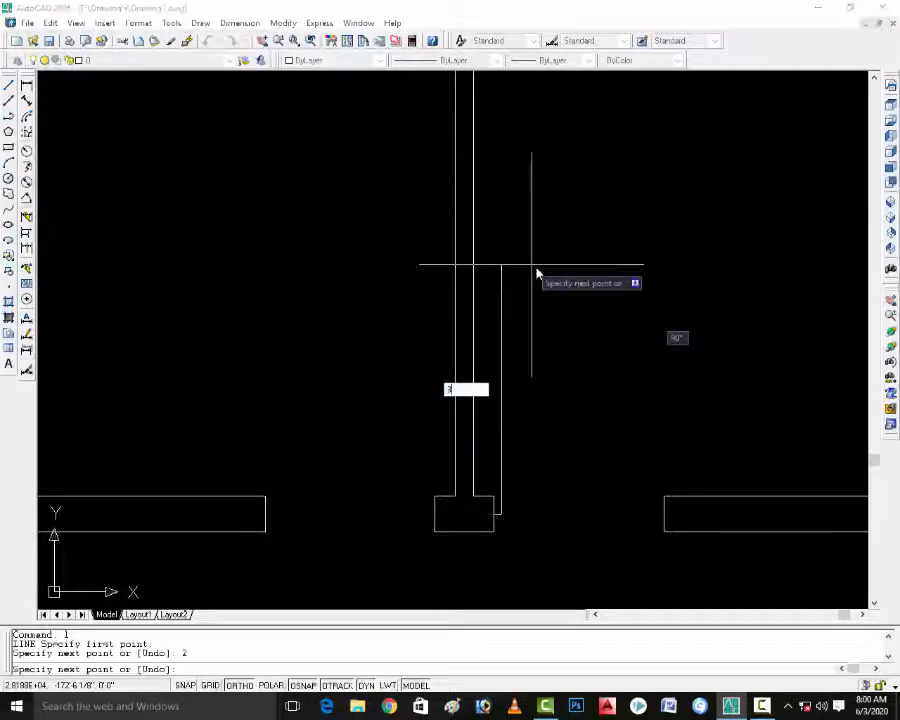
type("3.5")
key("Return")
type("2 5'")
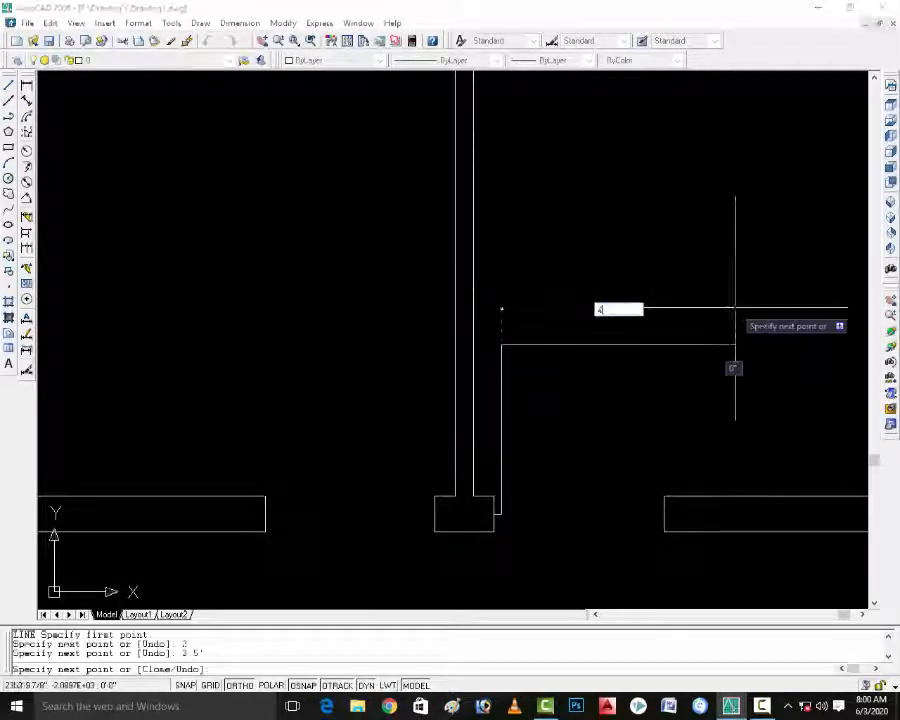
key("Return")
type("3")
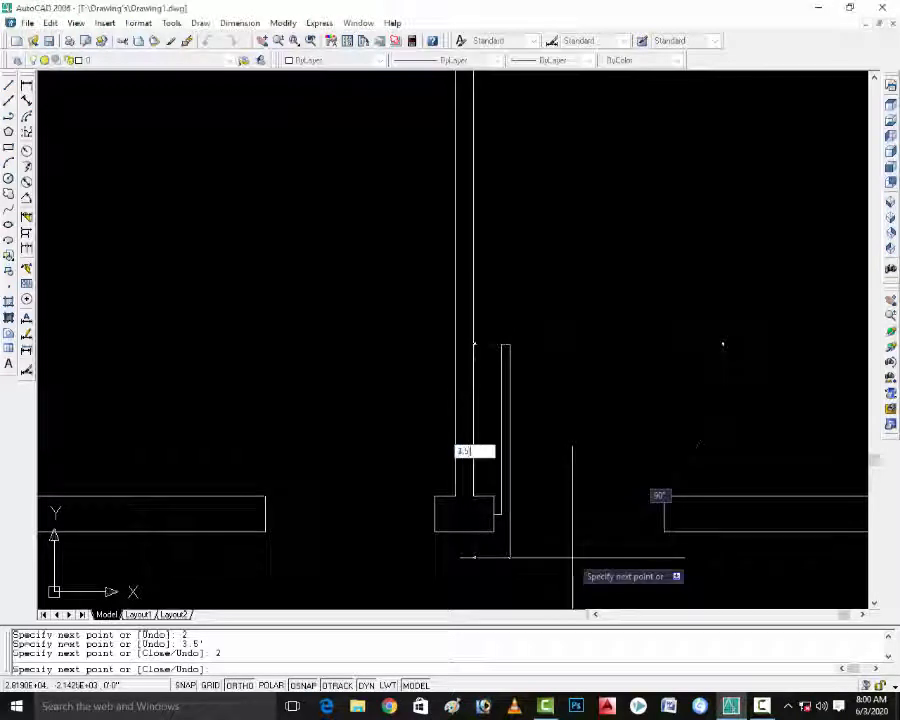
type(".5")
key("Return")
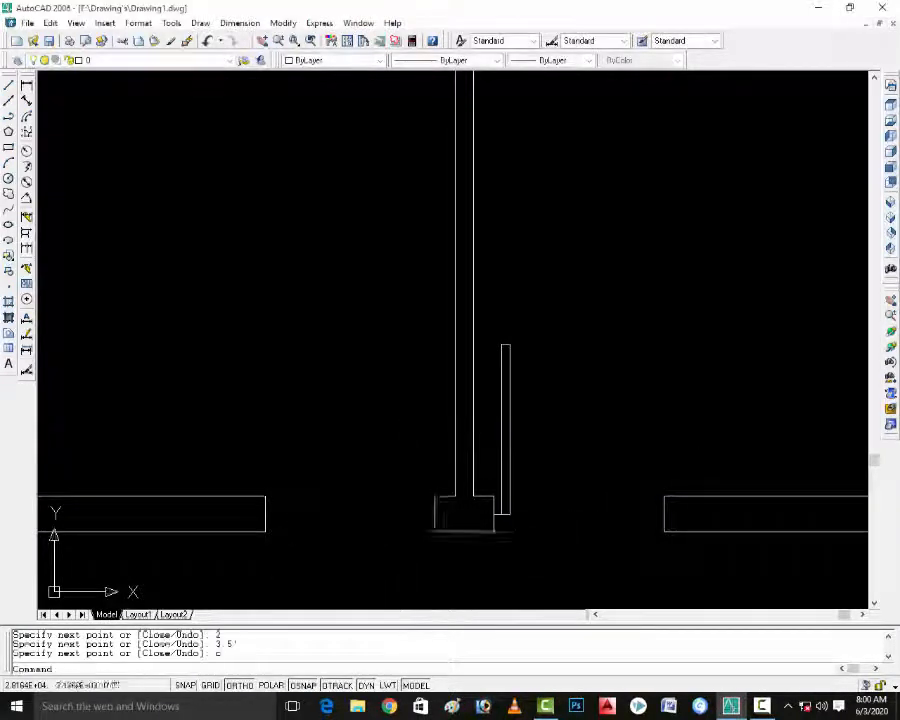
Draw a matching closed door leaf left of the central partition, 2" by 3.5', starting 2" out from the left jamb's midpoint.
scroll(432, 522, "up", 3)
key("l")
key("Return")
left_click(445, 500)
type("2")
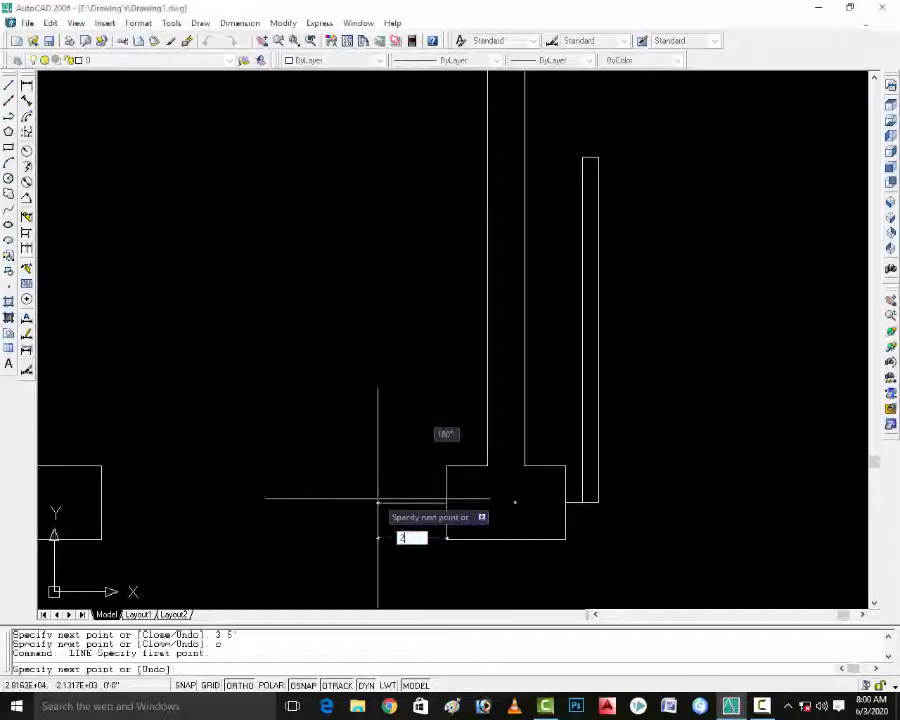
key("Return")
type("3.5")
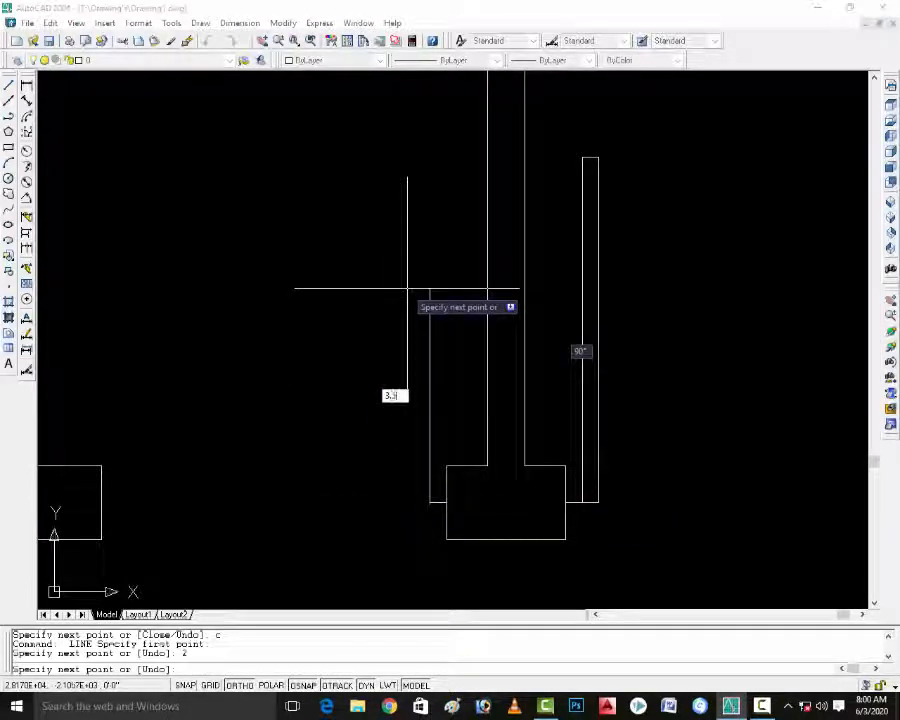
key("Return")
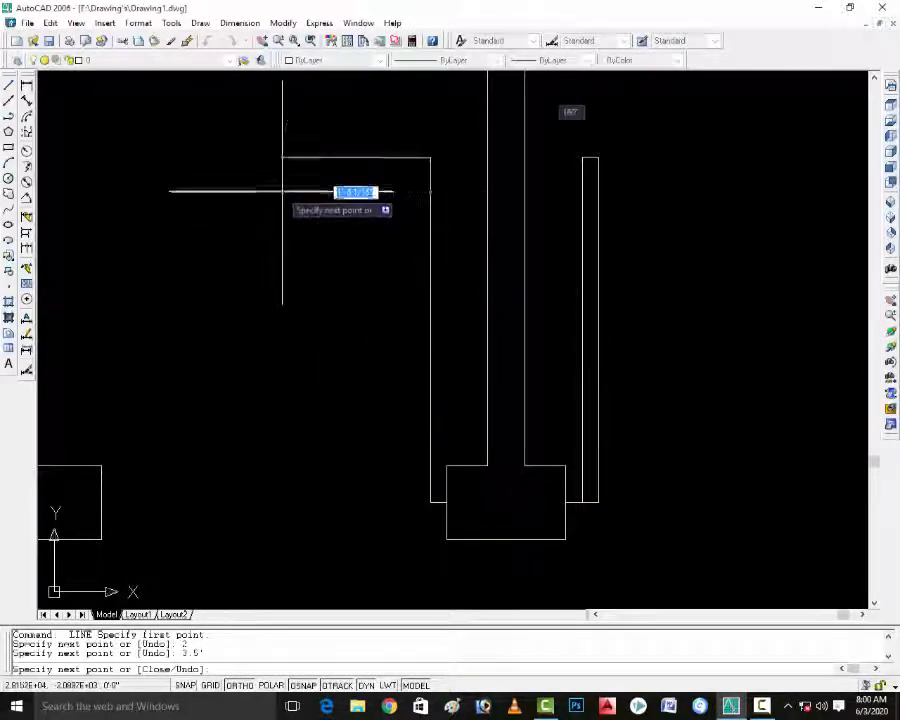
type("2")
key("Return")
type("3")
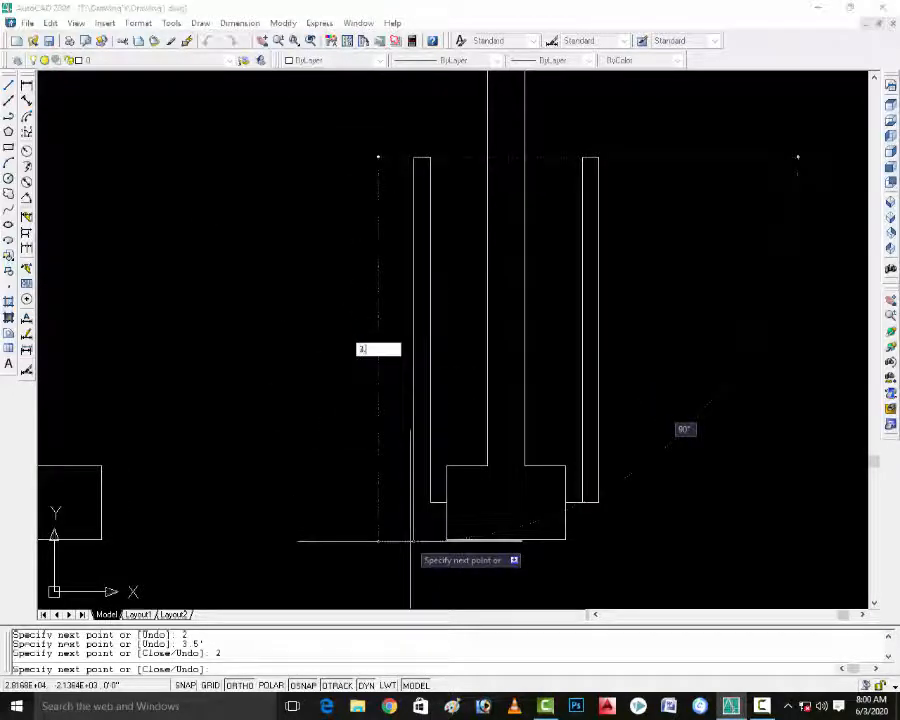
type(".5")
key("Return")
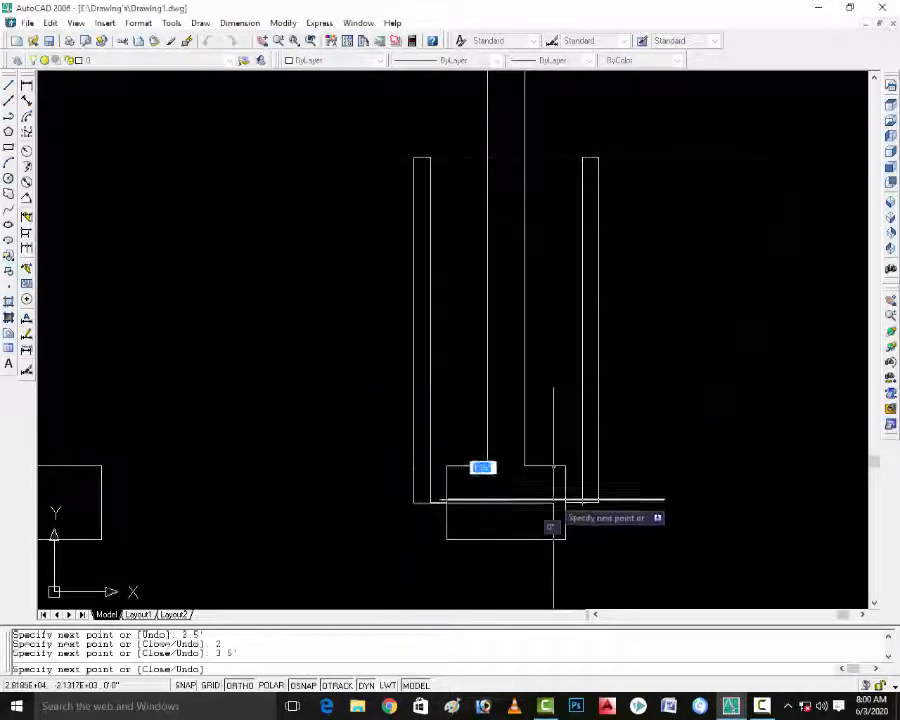
type("c")
key("Return")
Draw the right door's swing arc from the top of its leaf to the far jamb of the opening.
type("arc")
key("Return")
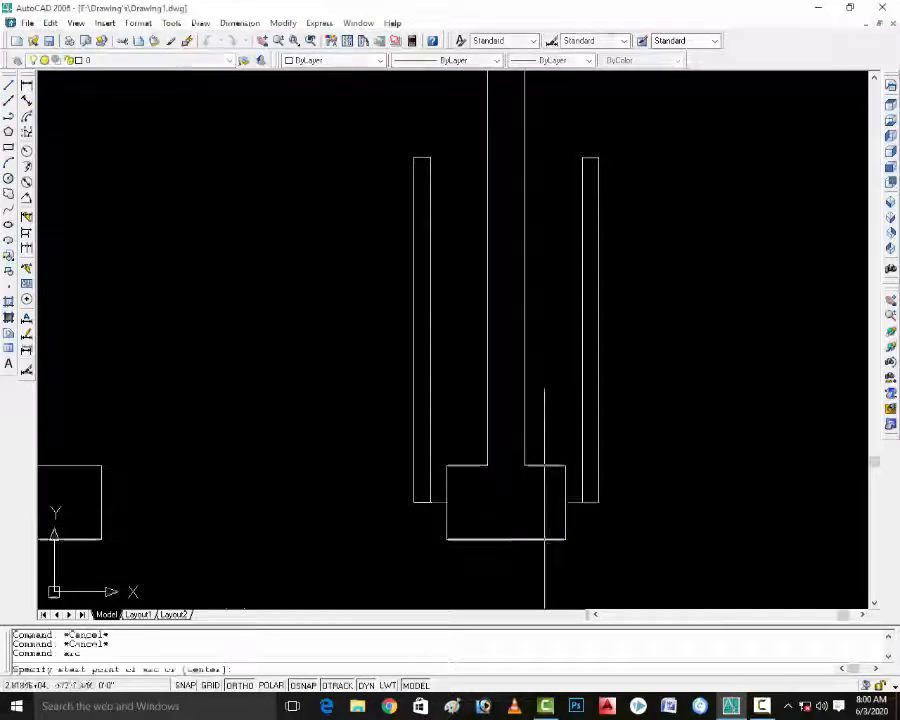
scroll(545, 470, "up", 6)
left_click(466, 456)
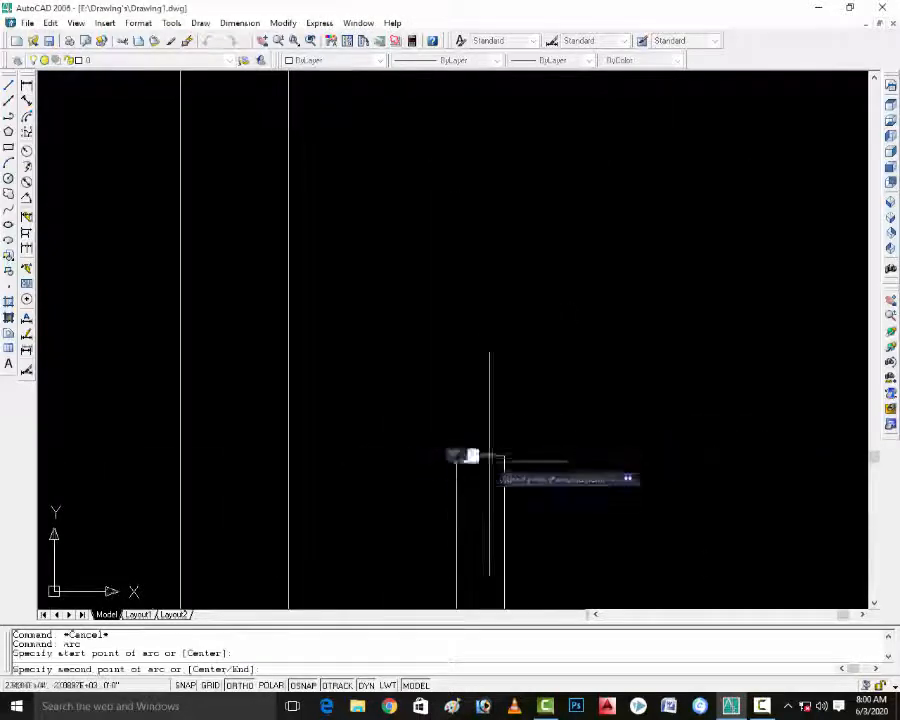
left_click(504, 456)
scroll(571, 460, "down", 4)
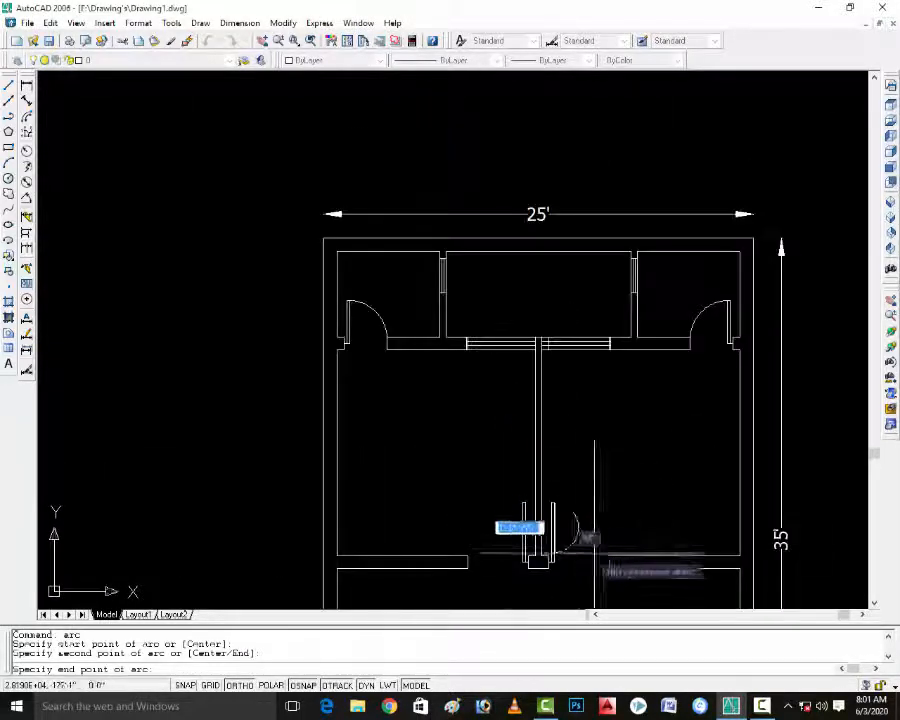
scroll(613, 426, "up", 4)
left_click(620, 561)
Draw the left door's swing arc from the top of its leaf to the opening's far jamb.
scroll(379, 412, "up", 3)
key("Return")
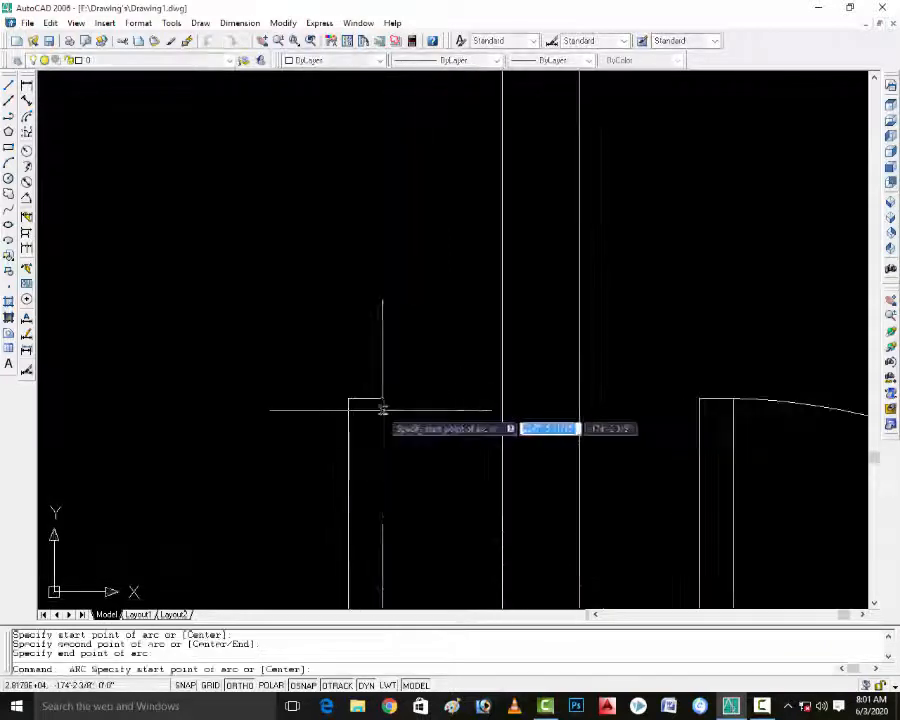
left_click(382, 397)
left_click(348, 397)
scroll(350, 398, "down", 1)
scroll(350, 398, "down", 2)
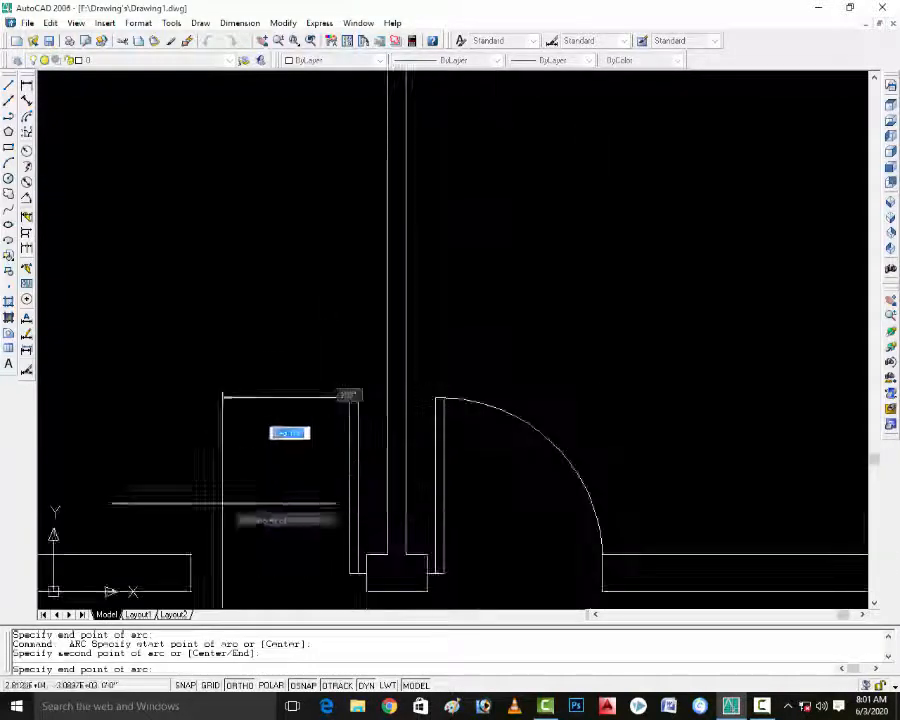
left_click(190, 545)
scroll(190, 545, "down", 3)
key("Escape")
key("Escape")
key("Escape")
scroll(320, 480, "up", 3)
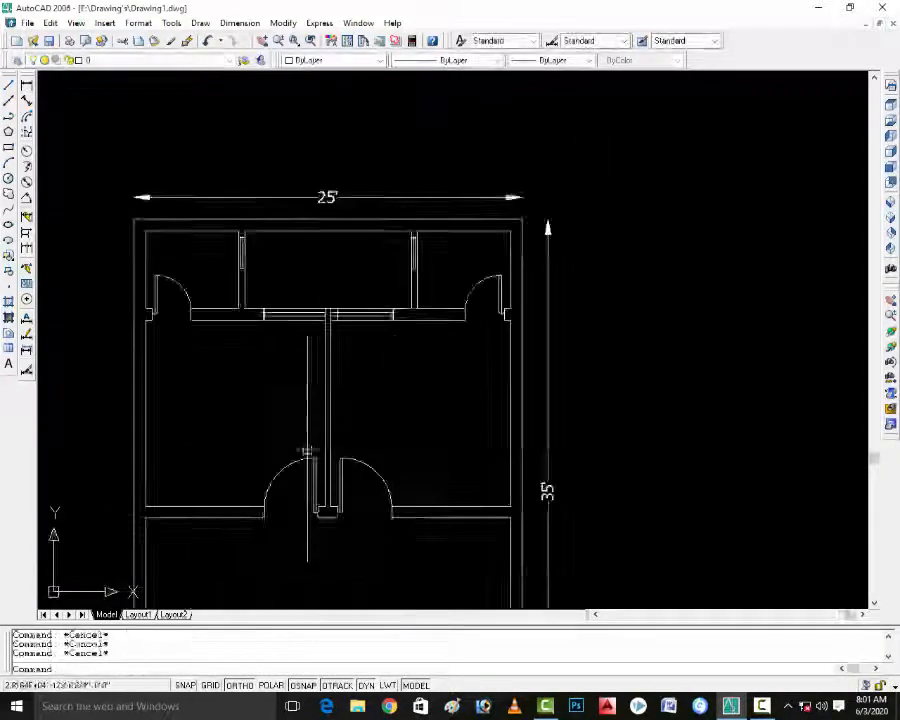
Offset the lower face of the middle cross wall's right segment 8' downward into the room below.
scroll(490, 480, "down", 5)
scroll(490, 466, "up", 5)
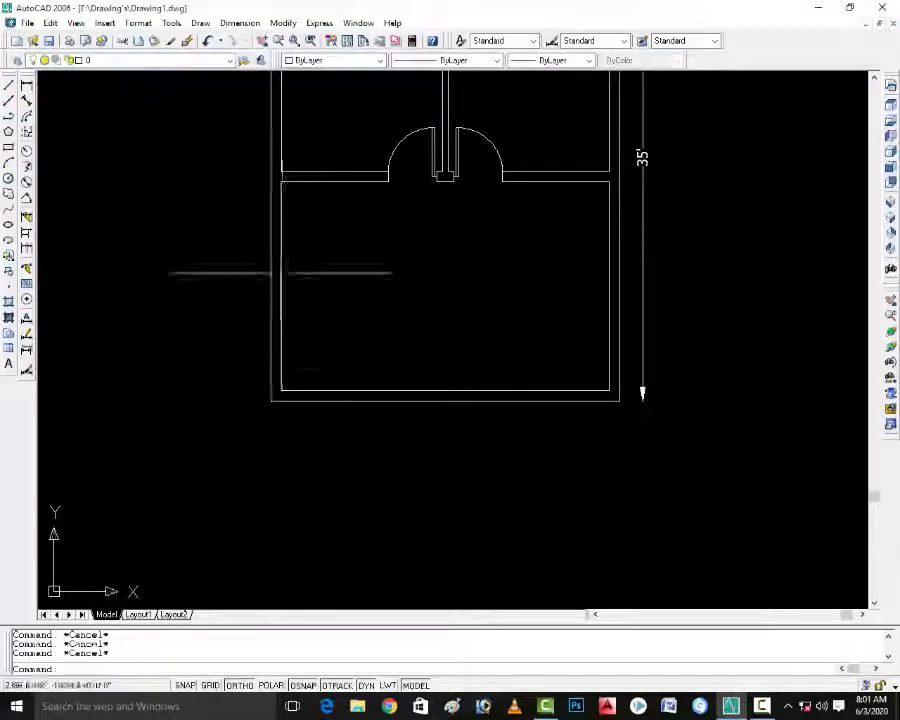
scroll(309, 297, "down", 2)
scroll(321, 273, "up", 1)
scroll(324, 353, "down", 2)
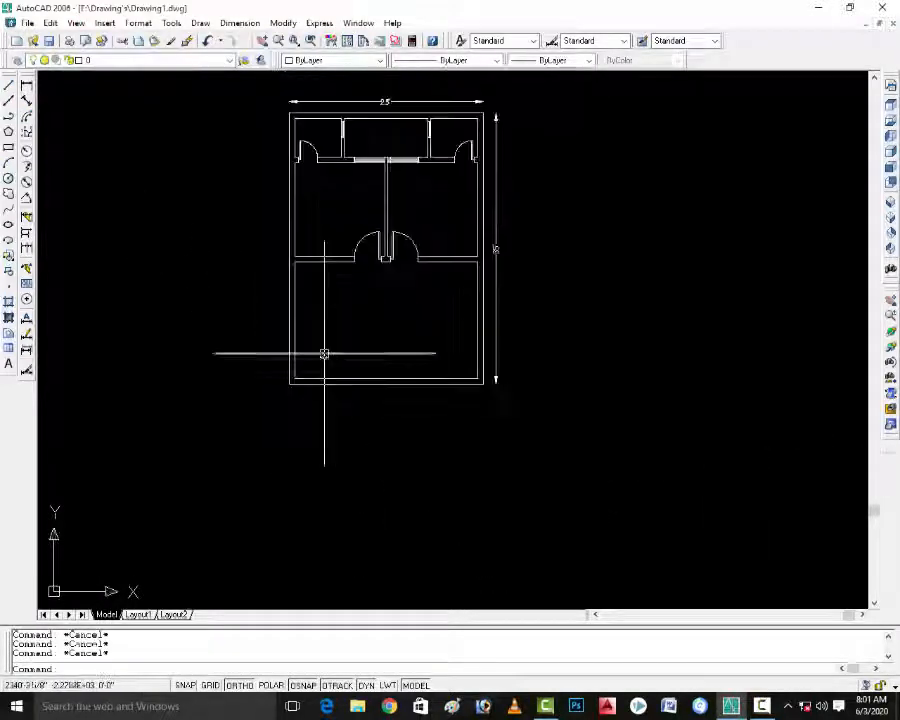
scroll(417, 230, "up", 1)
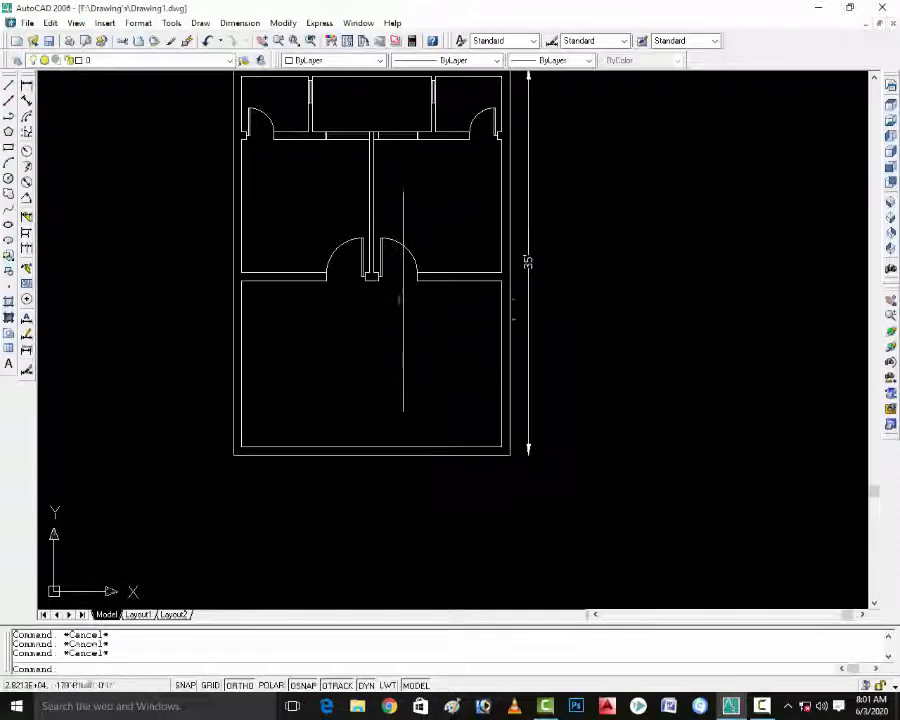
scroll(288, 359, "up", 1)
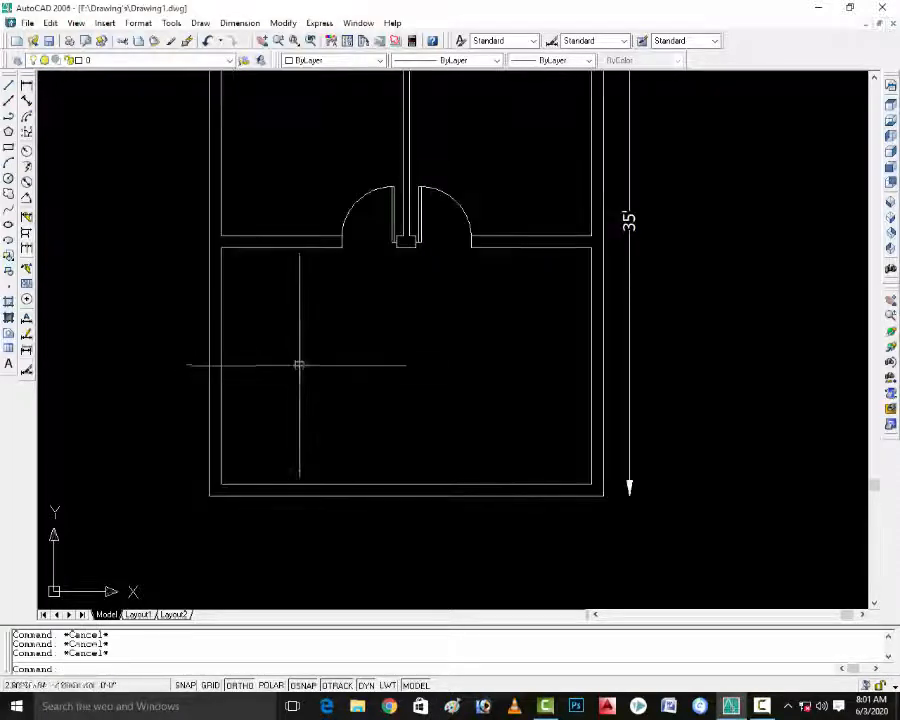
scroll(427, 288, "down", 1)
scroll(509, 270, "up", 3)
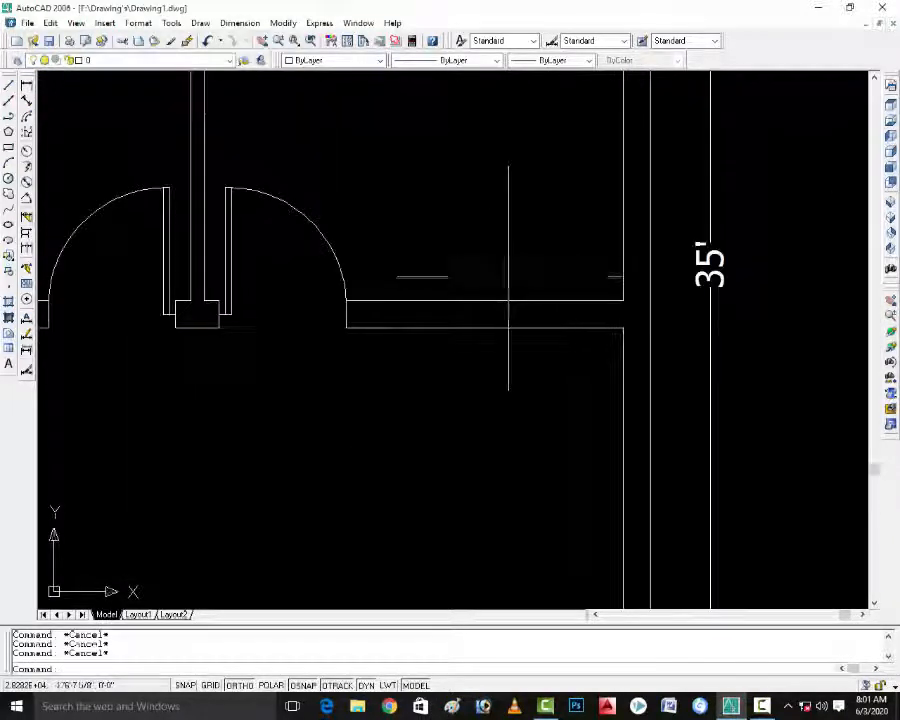
type("o")
key("Return")
type("8")
key("Return")
left_click(485, 328)
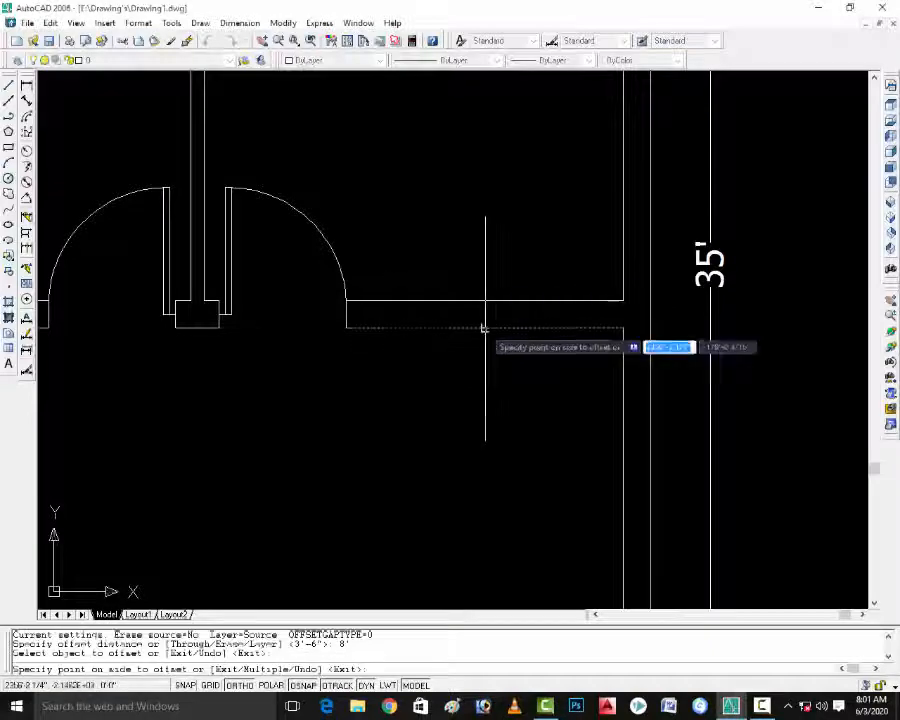
left_click(472, 356)
scroll(484, 416, "down", 6)
scroll(486, 424, "up", 3)
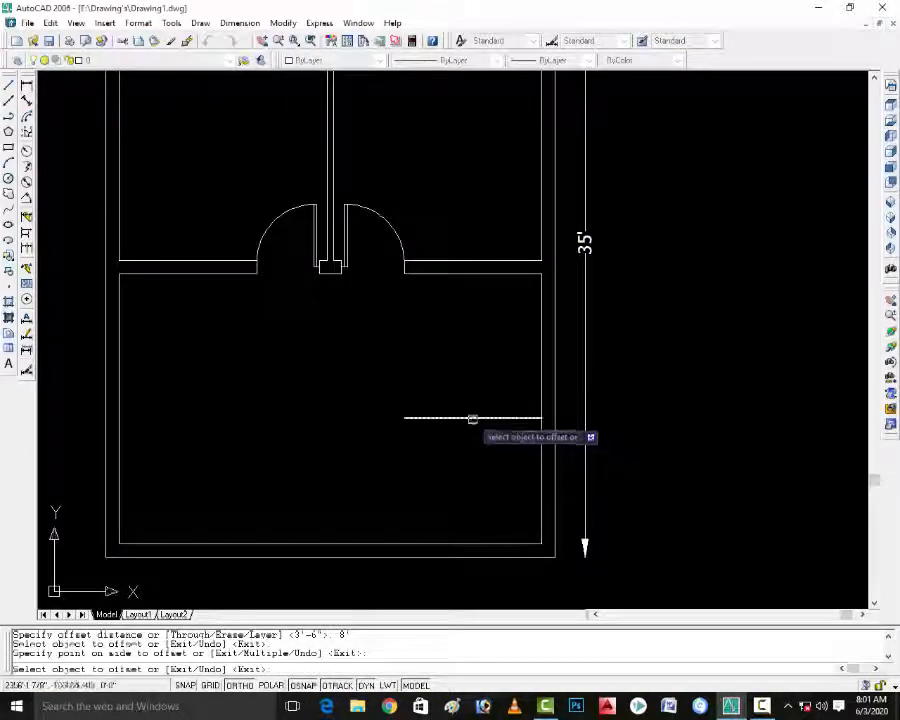
scroll(494, 450, "up", 1)
scroll(498, 450, "down", 5)
scroll(452, 346, "up", 5)
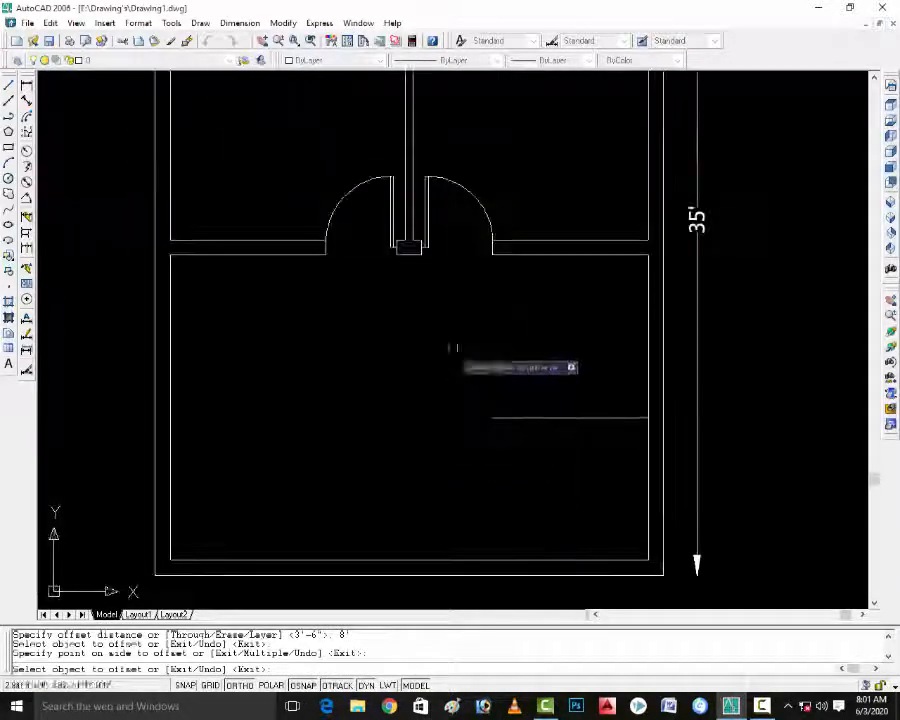
key("Escape")
key("Escape")
key("Escape")
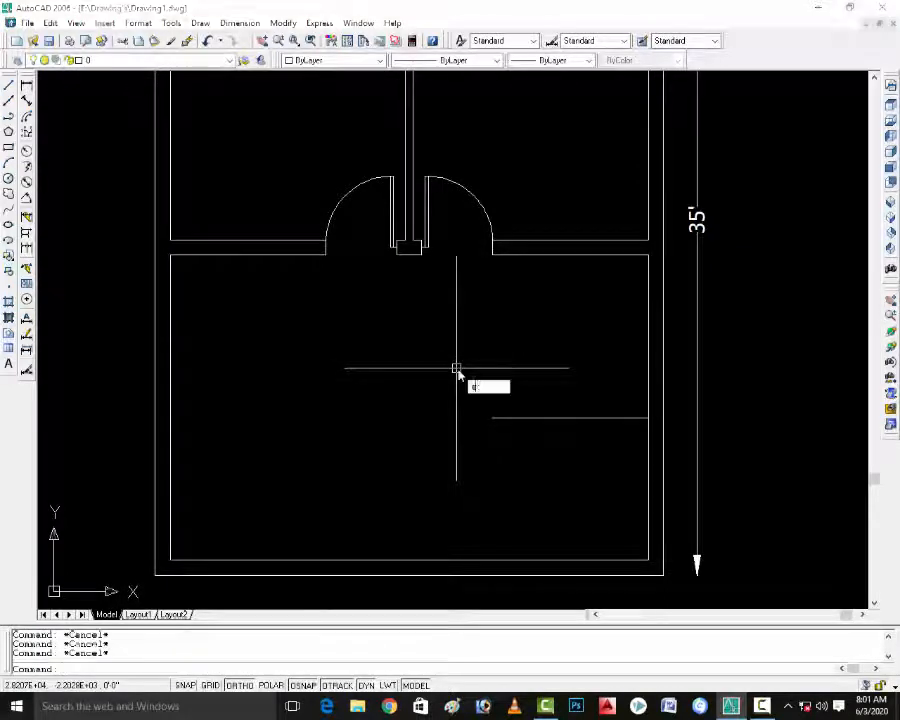
Extend the offset line across the lower room to the left outer wall's inner face.
type("ex")
key("Return")
key("Return")
left_click(516, 418)
key("Escape")
key("Escape")
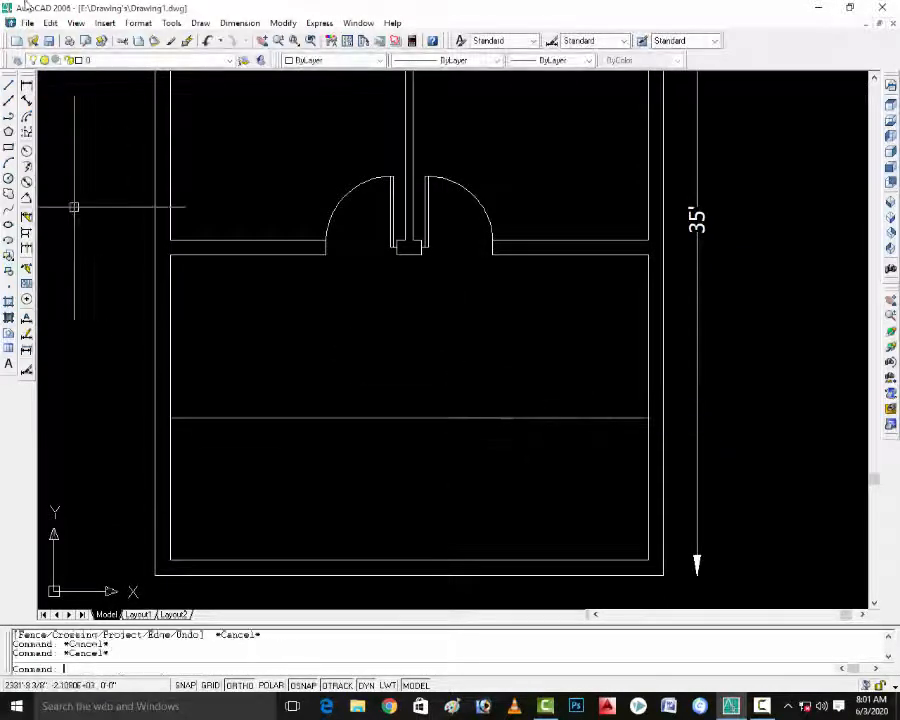
Check the depth between the extended line and the bottom wall's inner face with a temporary linear dimension.
left_click(26, 85)
left_click(170, 418)
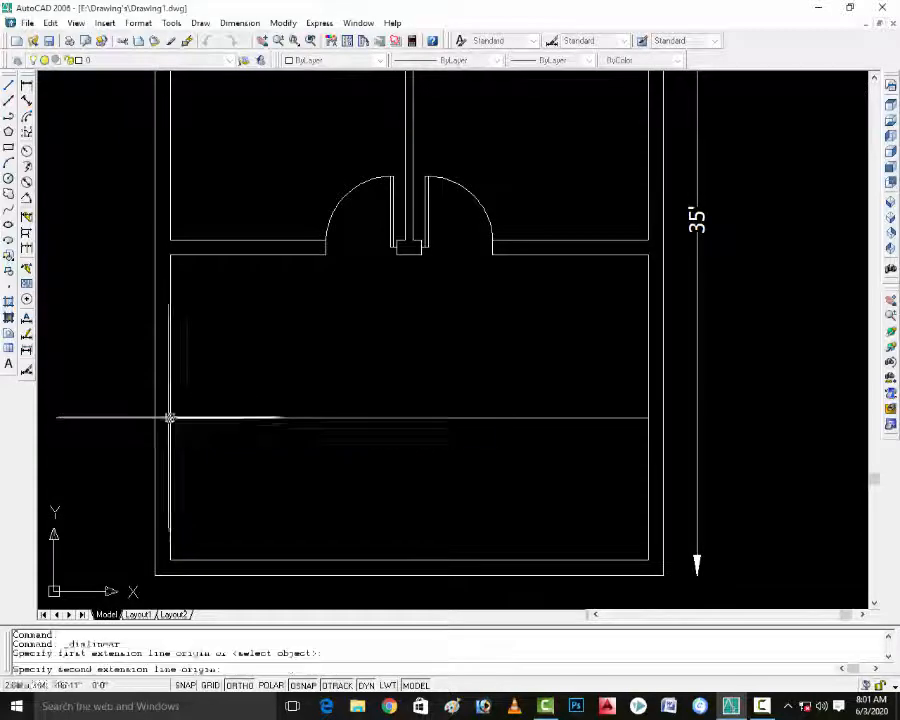
left_click(170, 560)
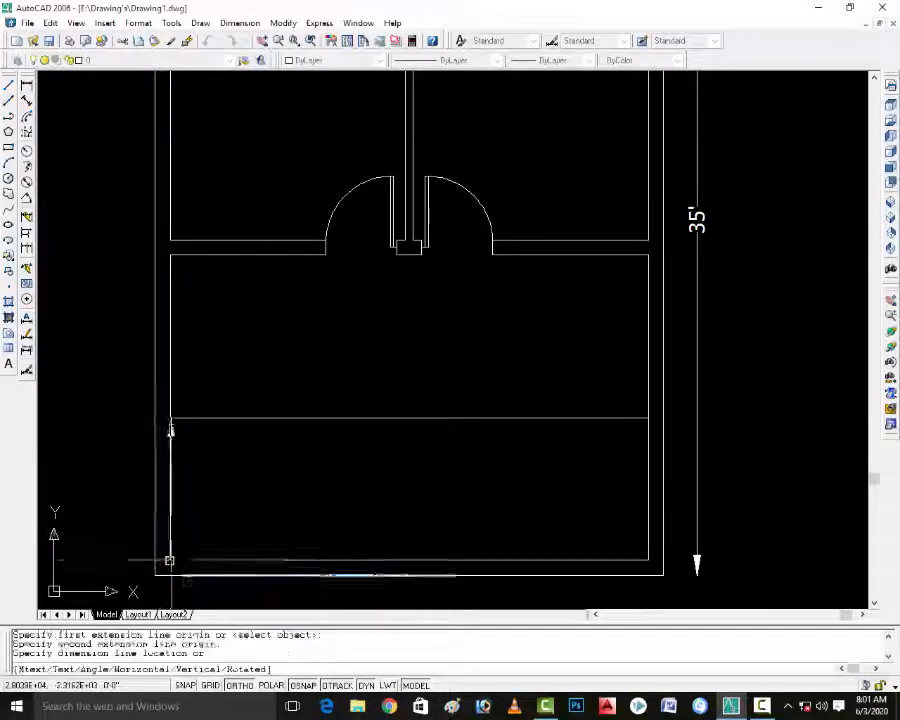
scroll(188, 535, "down", 2)
scroll(198, 533, "up", 3)
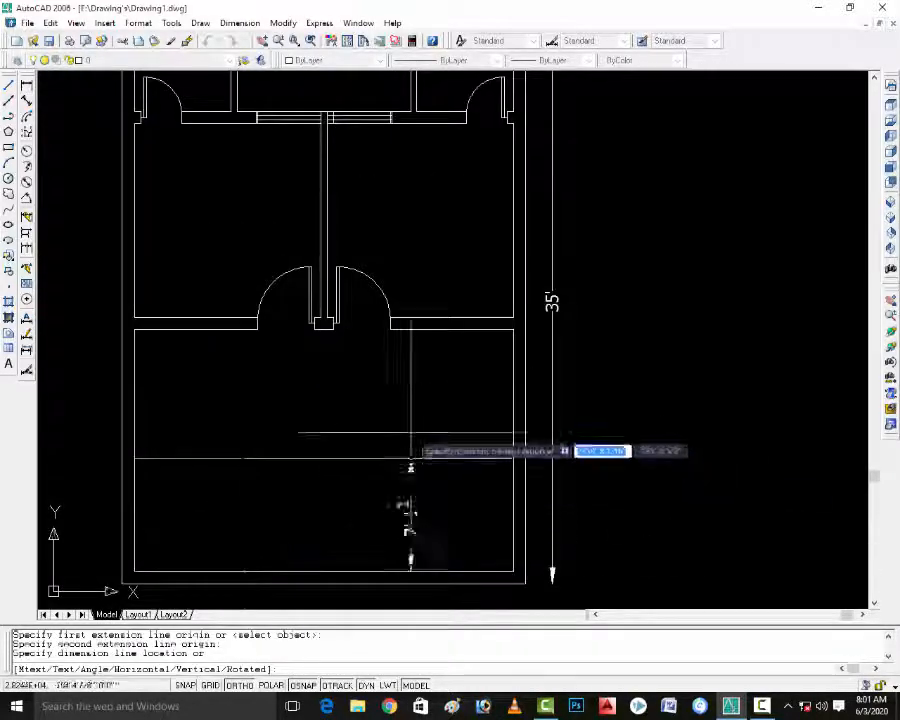
scroll(405, 468, "down", 4)
scroll(399, 479, "up", 2)
key("Escape")
key("Escape")
key("Escape")
scroll(399, 479, "up", 2)
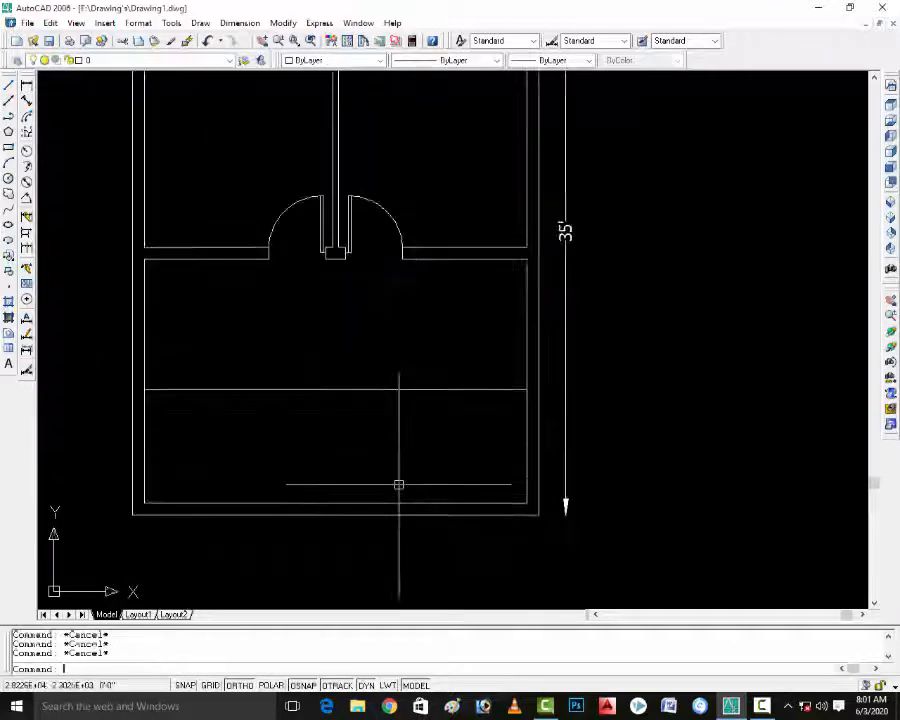
Move both bottom wall lines 5' straight down to lengthen the plan.
type("m")
key("Return")
left_click(423, 480)
left_click(362, 522)
key("Return")
left_click(391, 466)
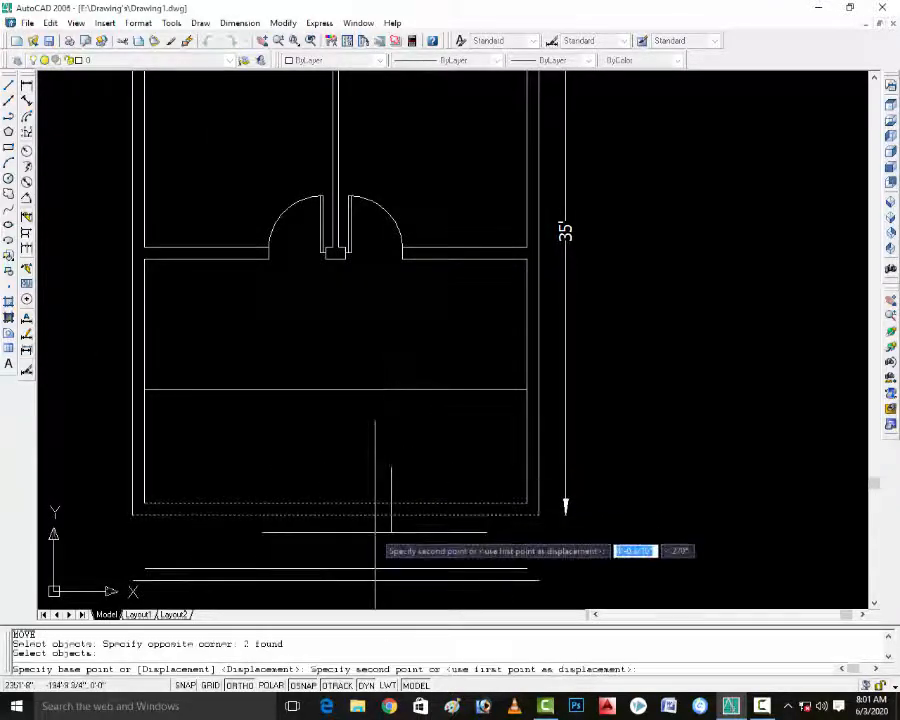
type("5")
key("Return")
scroll(374, 532, "down", 2)
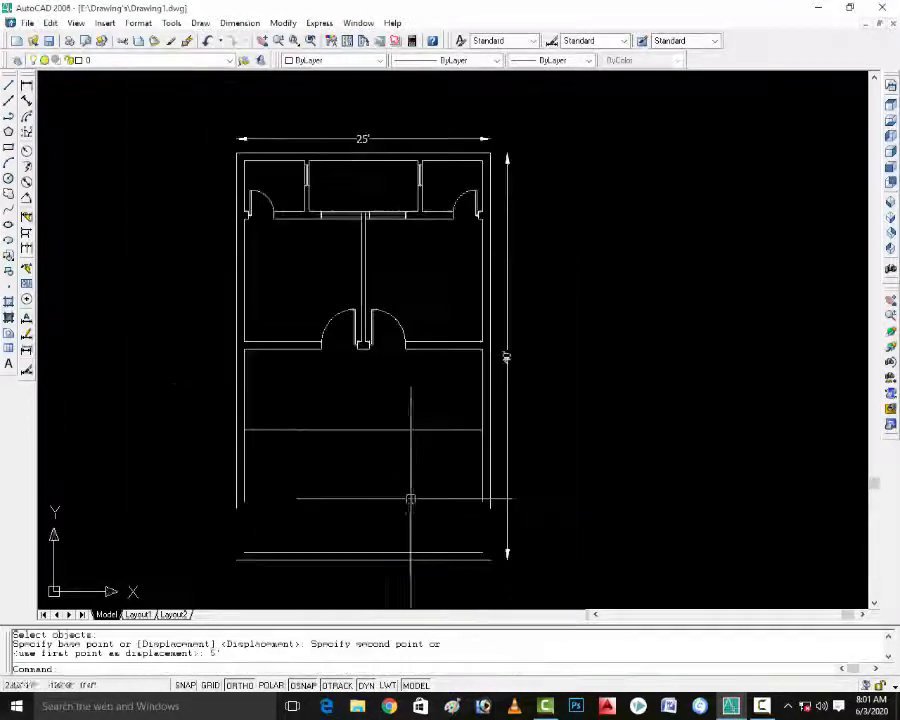
scroll(410, 496, "up", 2)
key("Escape")
key("Escape")
key("Escape")
Extend the inner and outer lines of both side walls down to the moved bottom wall.
type("ex")
key("Return")
key("Return")
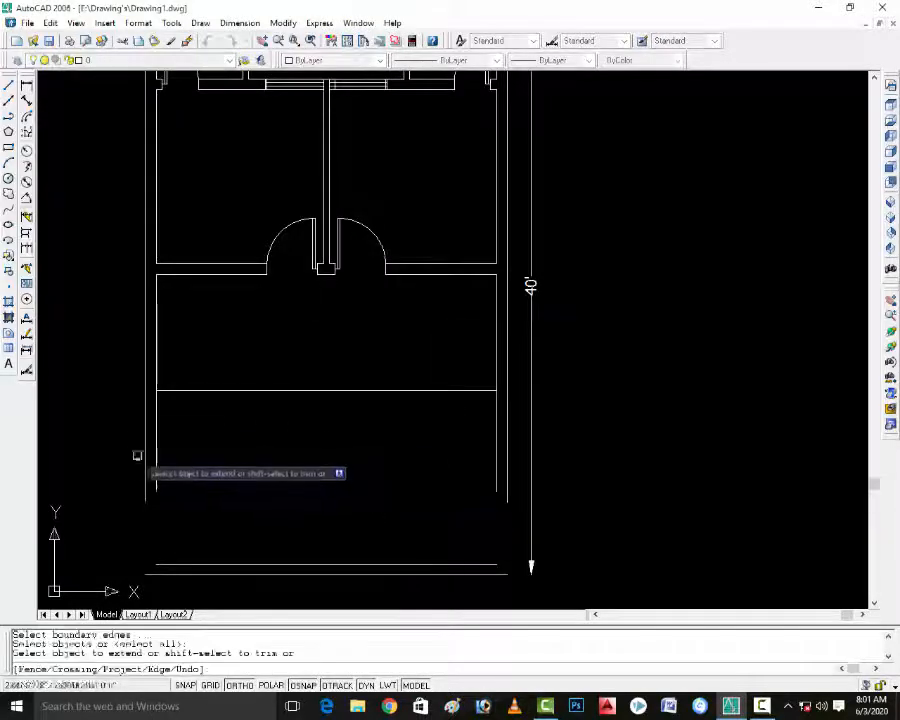
left_click(153, 461)
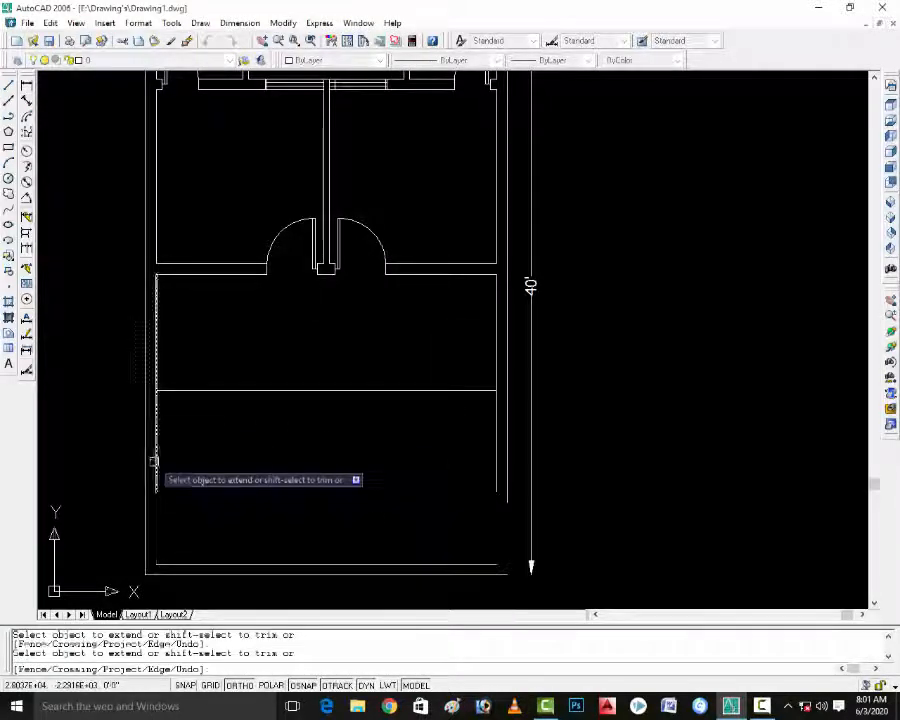
left_click(499, 484)
key("Escape")
key("Escape")
key("Escape")
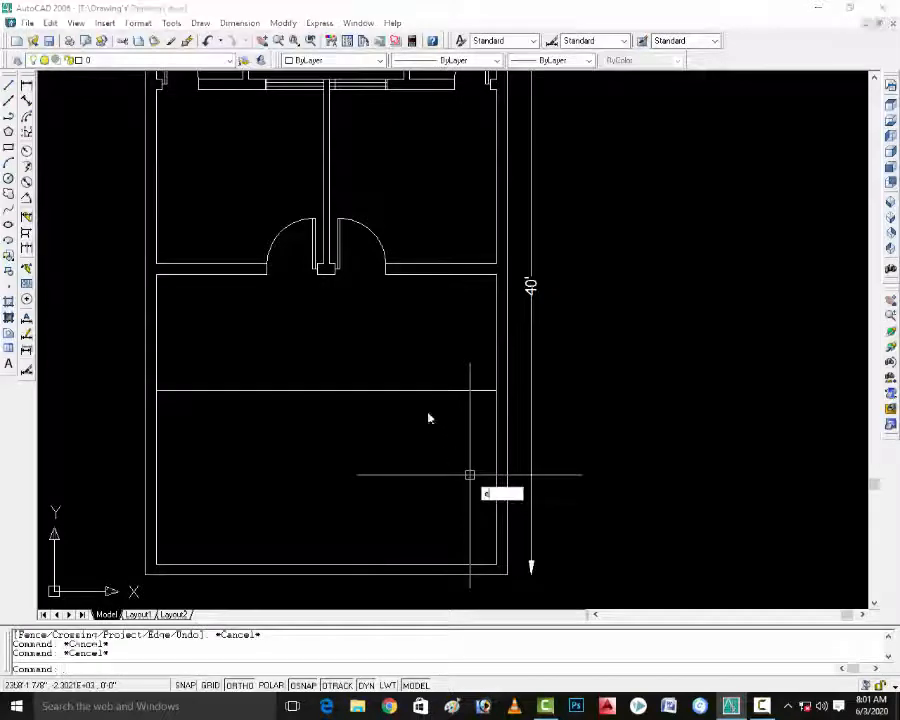
Erase the horizontal line spanning the lower room.
type("e")
key("Return")
key("Escape")
key("Escape")
key("Escape")
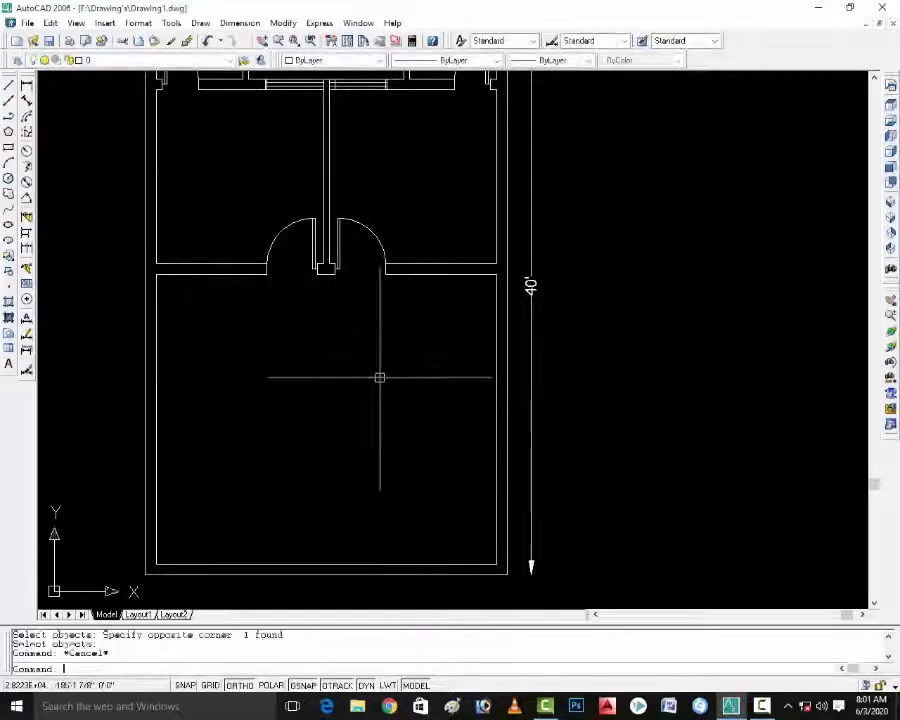
Offset the lower room's left inner wall line 10' into the room.
scroll(294, 530, "down", 2)
scroll(291, 518, "up", 2)
type("o")
key("Return")
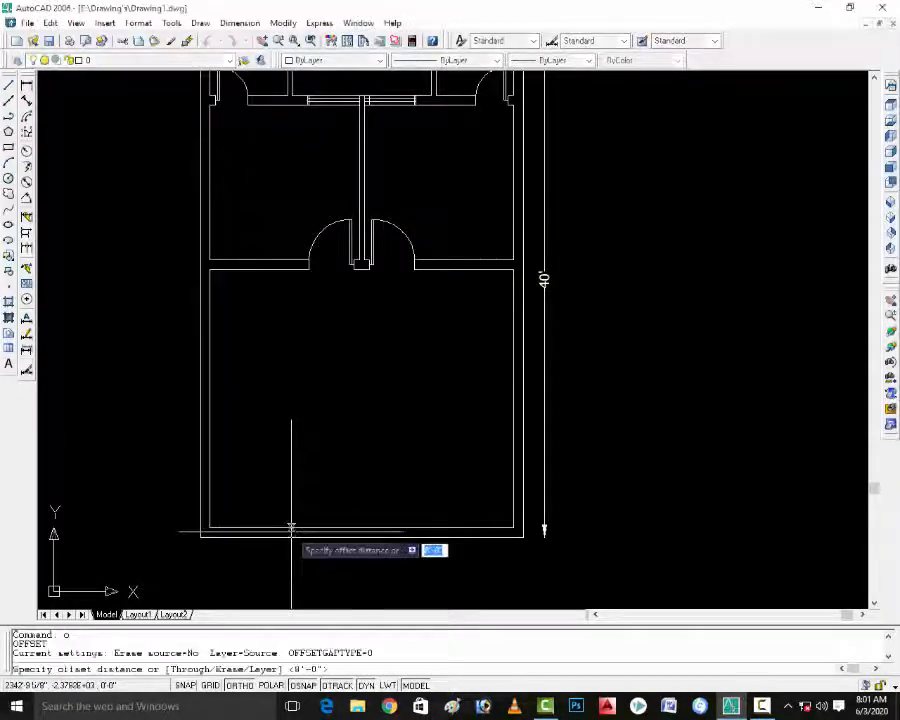
type("1")
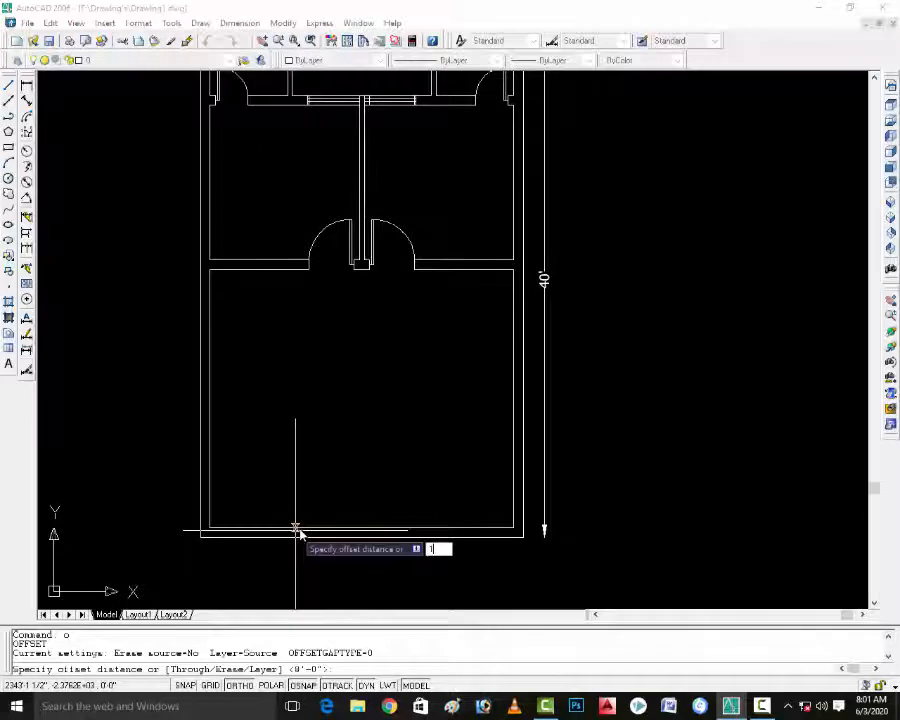
type("0'")
key("Return")
left_click(210, 455)
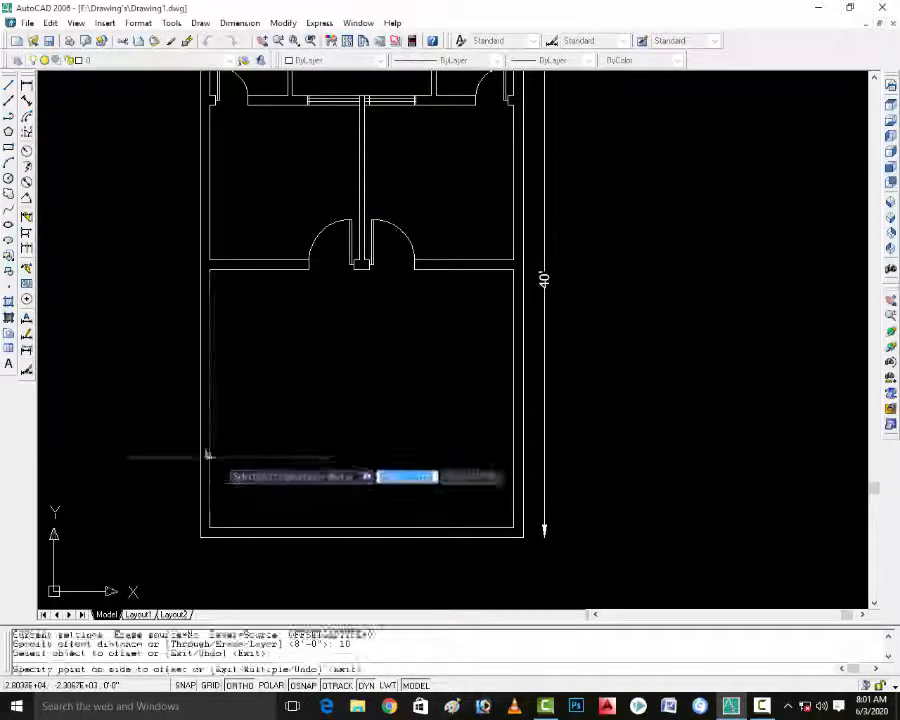
left_click(297, 484)
scroll(317, 486, "up", 2)
key("Escape")
key("Escape")
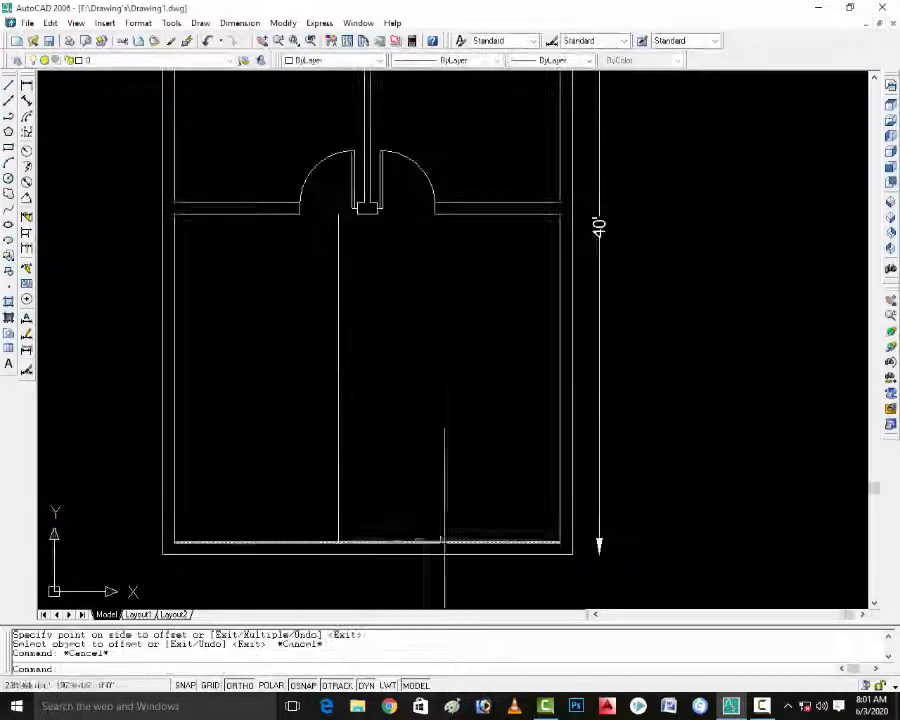
key("Escape")
key("Escape")
Offset the bottom wall's inner line 12' upward into the lower room.
scroll(292, 530, "up", 2)
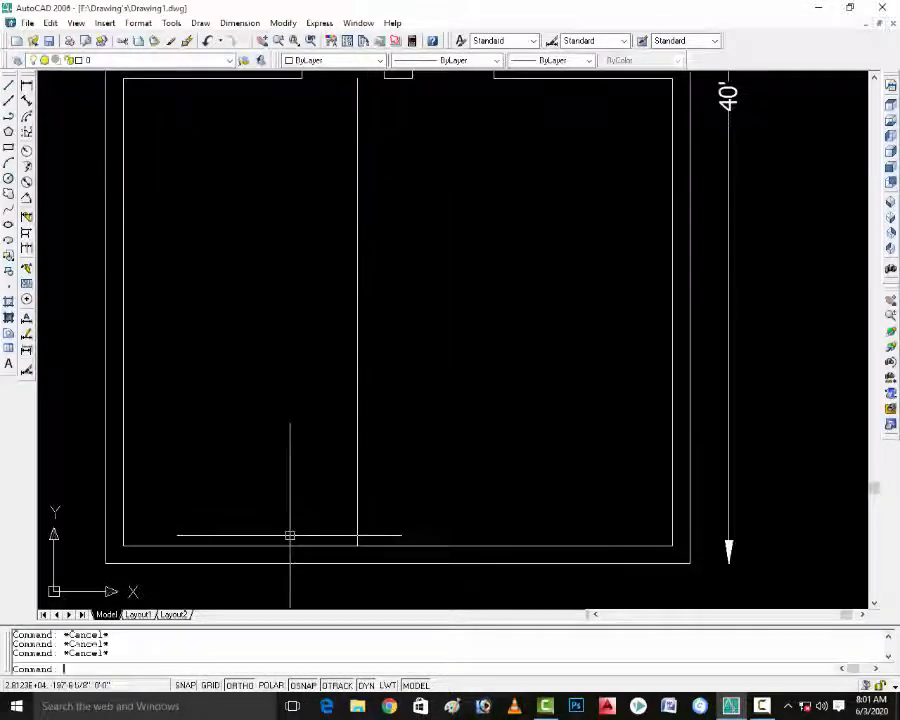
type("o")
key("Return")
type("12'")
key("Return")
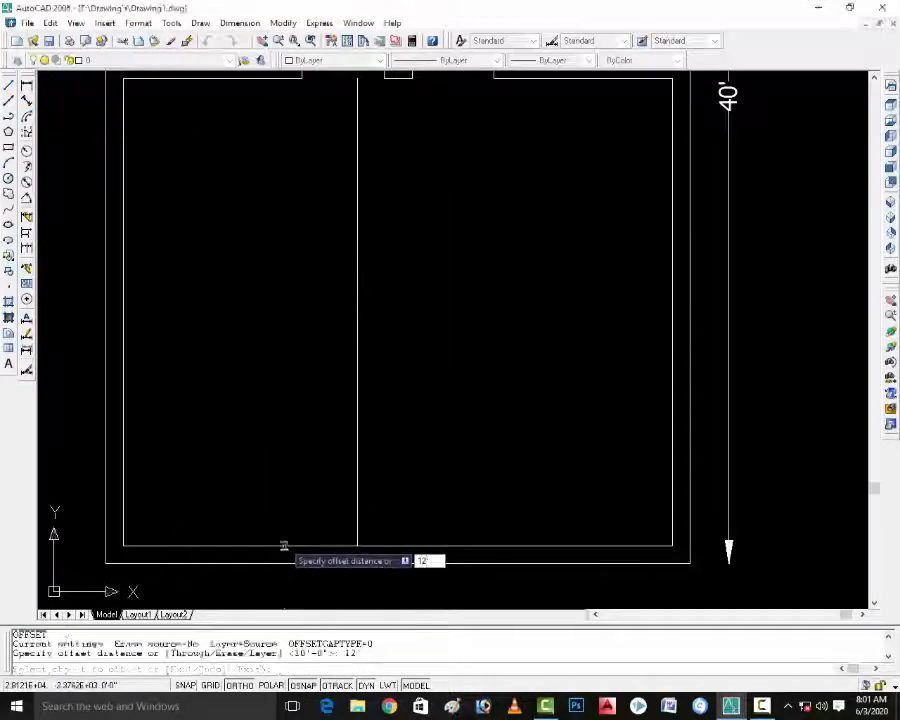
left_click(281, 539)
left_click(283, 545)
left_click(285, 513)
scroll(288, 522, "down", 3)
scroll(314, 432, "up", 3)
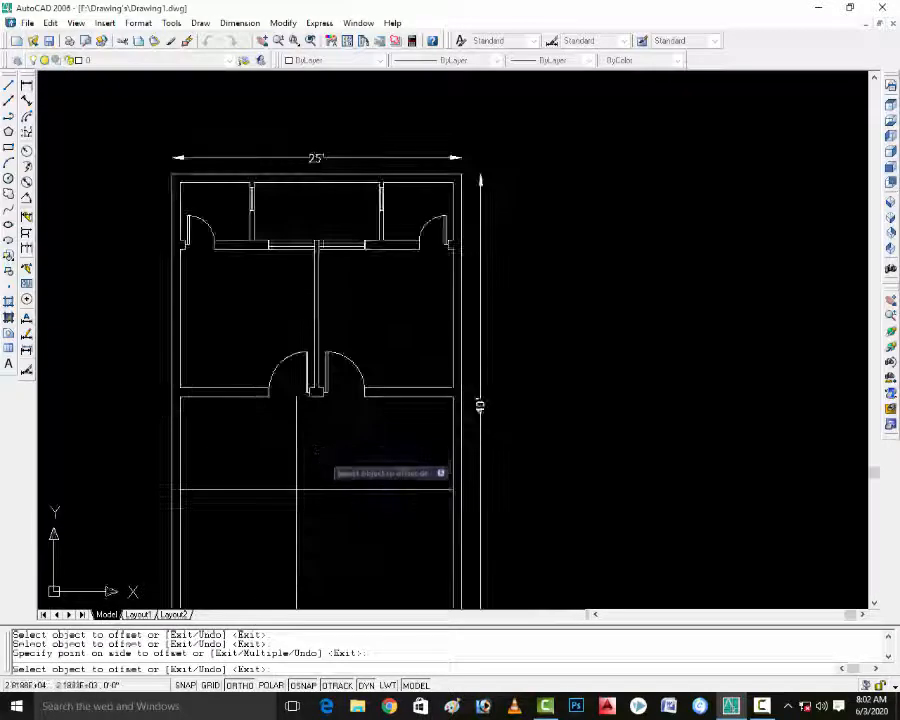
Trim the two offset lines past their intersection so they enclose a room in the plan's lower-left corner.
scroll(312, 450, "up", 2)
key("Escape")
key("Escape")
type("tr")
key("Return")
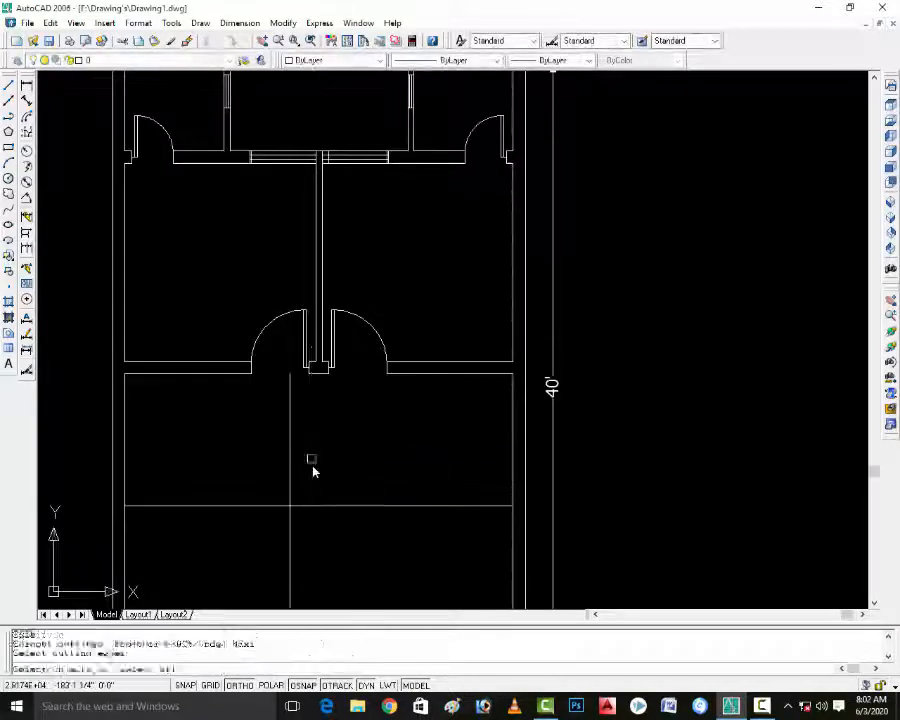
key("Return")
left_click(311, 458)
left_click(304, 462)
left_click(290, 456)
left_click(326, 496)
left_click(328, 512)
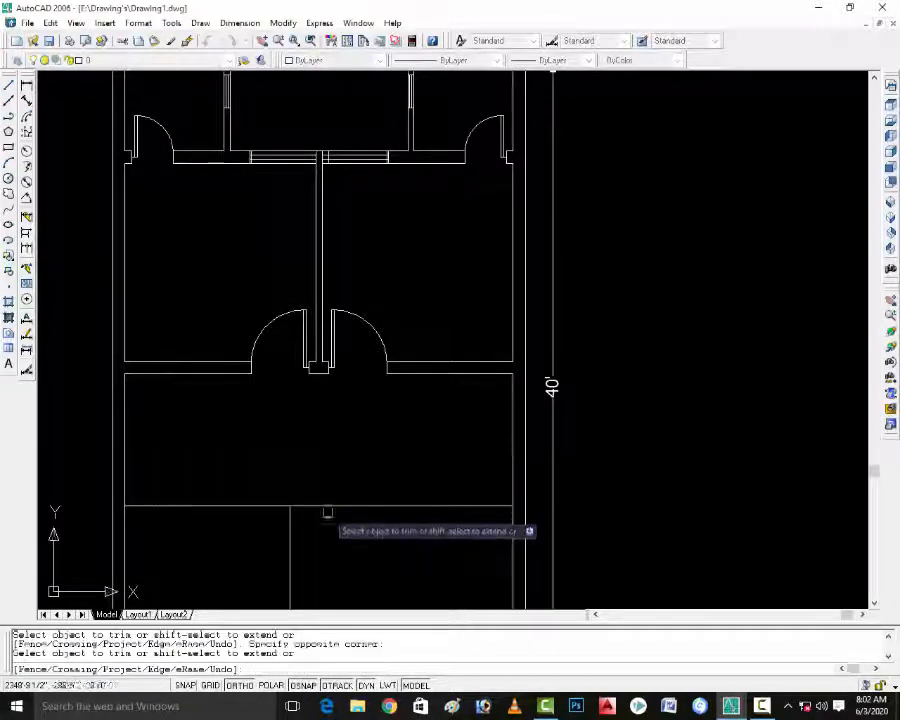
scroll(335, 510, "down", 4)
scroll(340, 508, "up", 3)
key("Escape")
key("Escape")
key("Escape")
Offset the corner room's top and right lines 9" outward to give the partitions thickness.
scroll(341, 505, "up", 2)
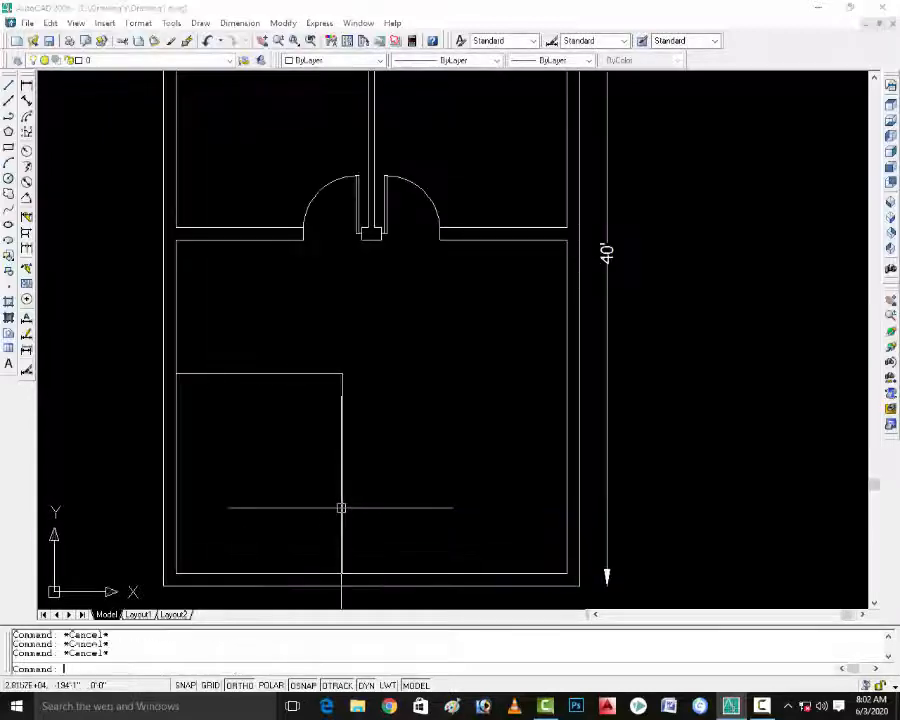
type("o")
key("Return")
key("Return")
left_click(266, 372)
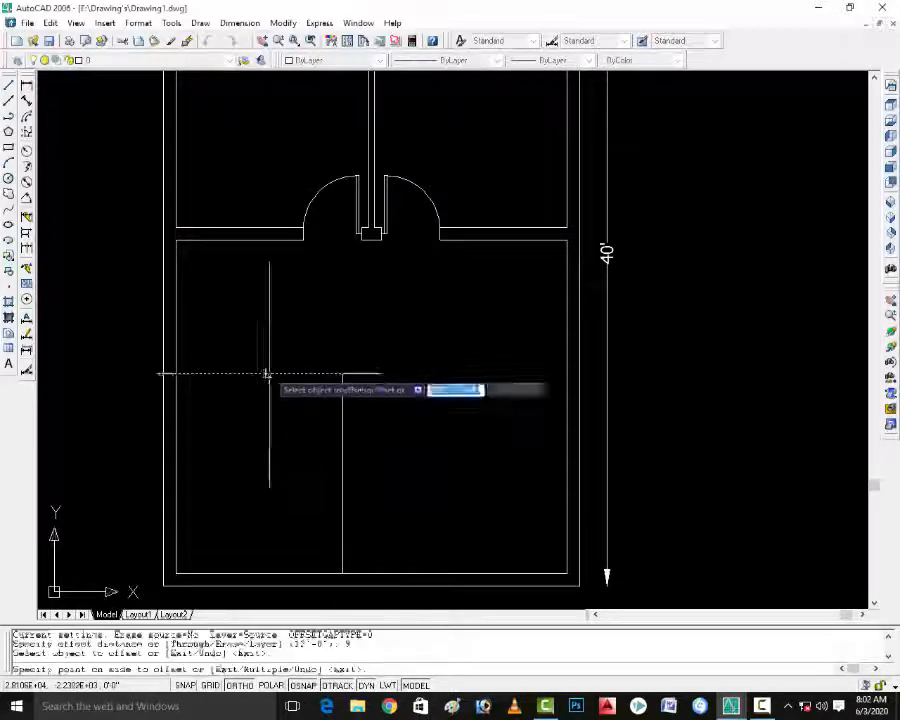
left_click(268, 366)
left_click(341, 400)
left_click(348, 414)
key("Escape")
Fillet the two outer partition lines with zero radius into a sharp corner.
scroll(338, 392, "up", 3)
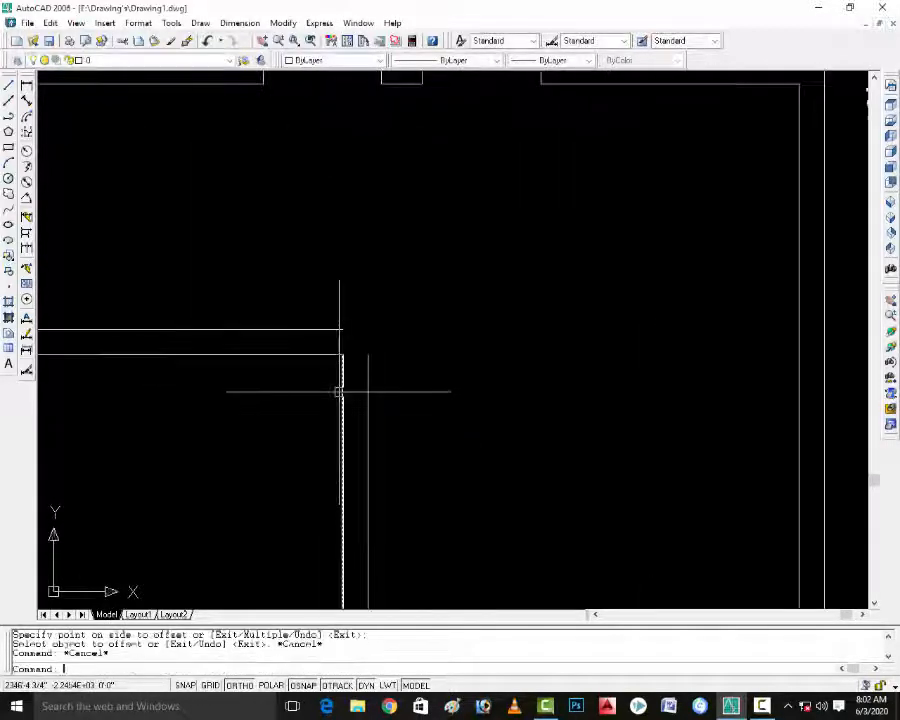
type("f")
key("Return")
left_click(315, 328)
left_click(368, 372)
scroll(384, 405, "down", 5)
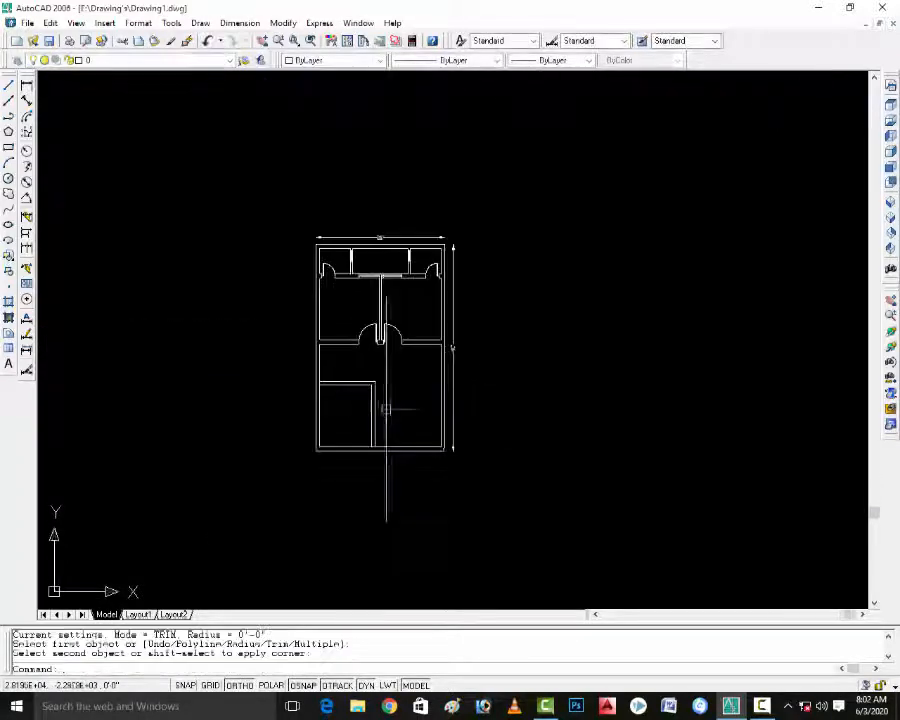
key("Escape")
key("Escape")
Trim the inner wall line segments between the partition lines where the new partitions meet the left and bottom walls.
scroll(340, 390, "up", 5)
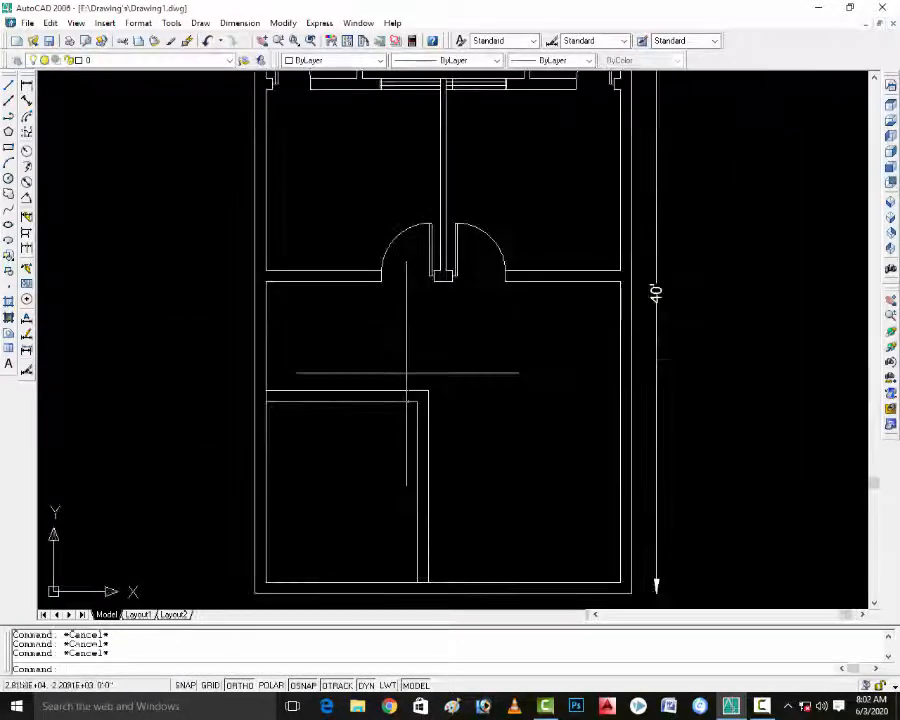
type("tr")
key("Return")
key("Return")
scroll(264, 392, "up", 3)
scroll(342, 476, "down", 5)
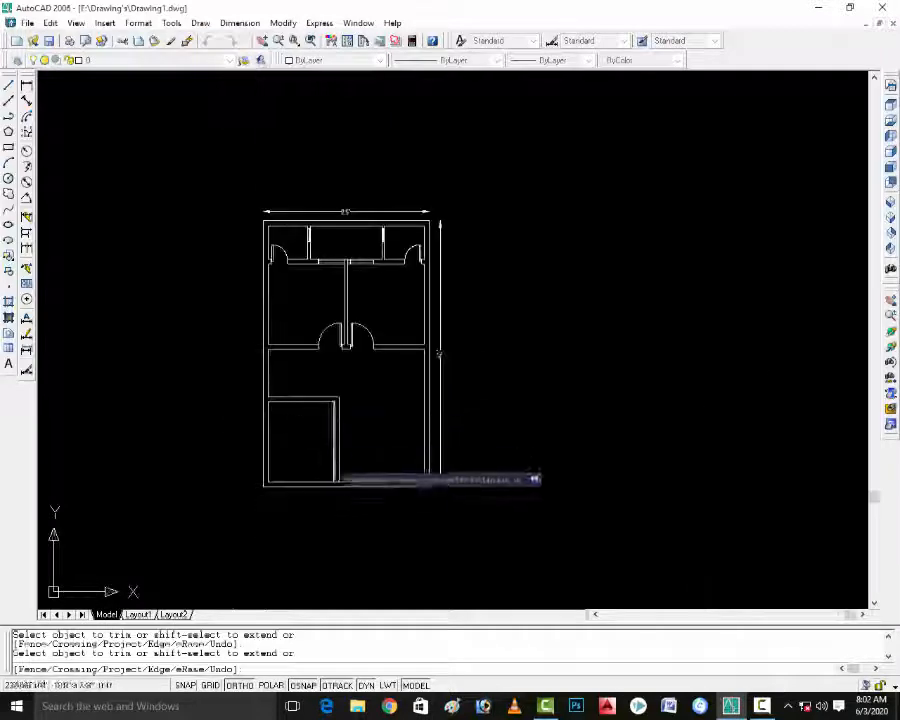
scroll(337, 490, "up", 6)
left_click(335, 499)
scroll(326, 513, "down", 3)
scroll(326, 515, "up", 3)
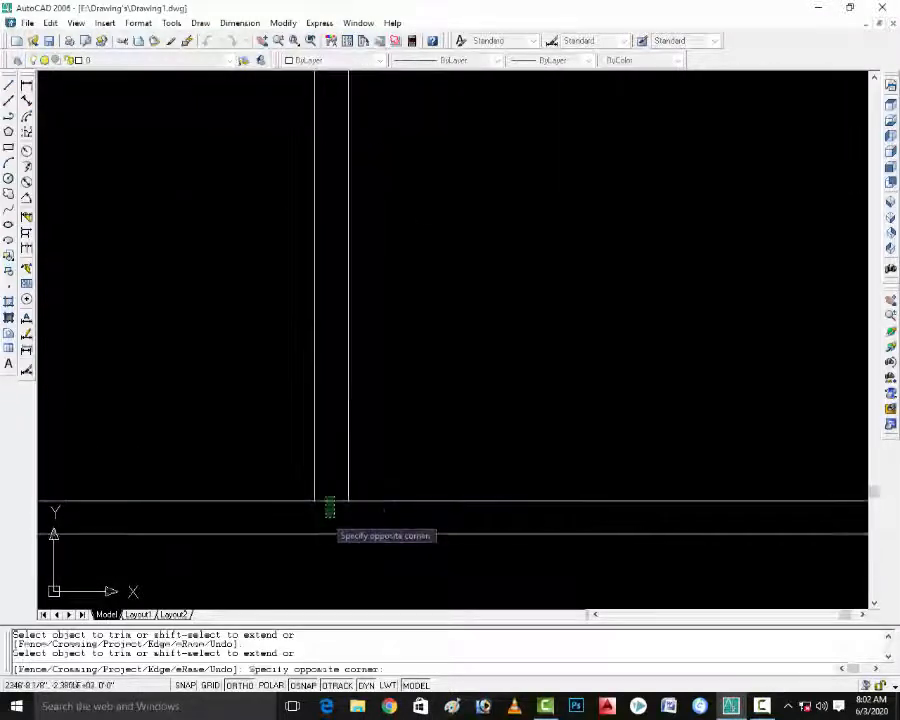
left_click(327, 517)
scroll(336, 518, "down", 5)
key("Escape")
key("Escape")
key("Escape")
Extend the vertical partition's room-side line down to the bottom wall's outer line.
scroll(290, 490, "up", 6)
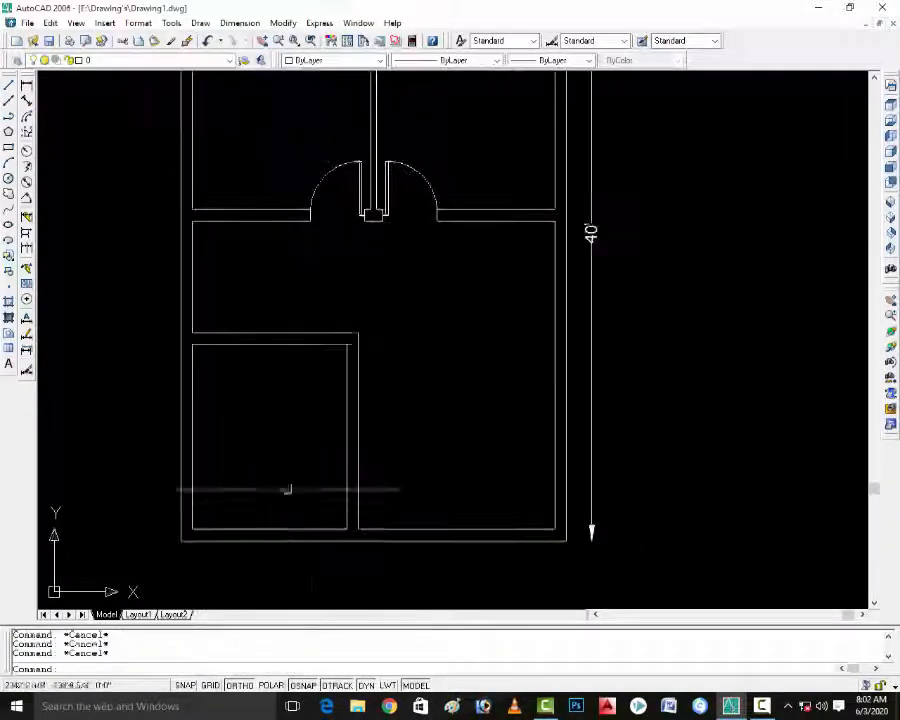
scroll(438, 537, "up", 2)
type("ex")
key("Return")
key("Return")
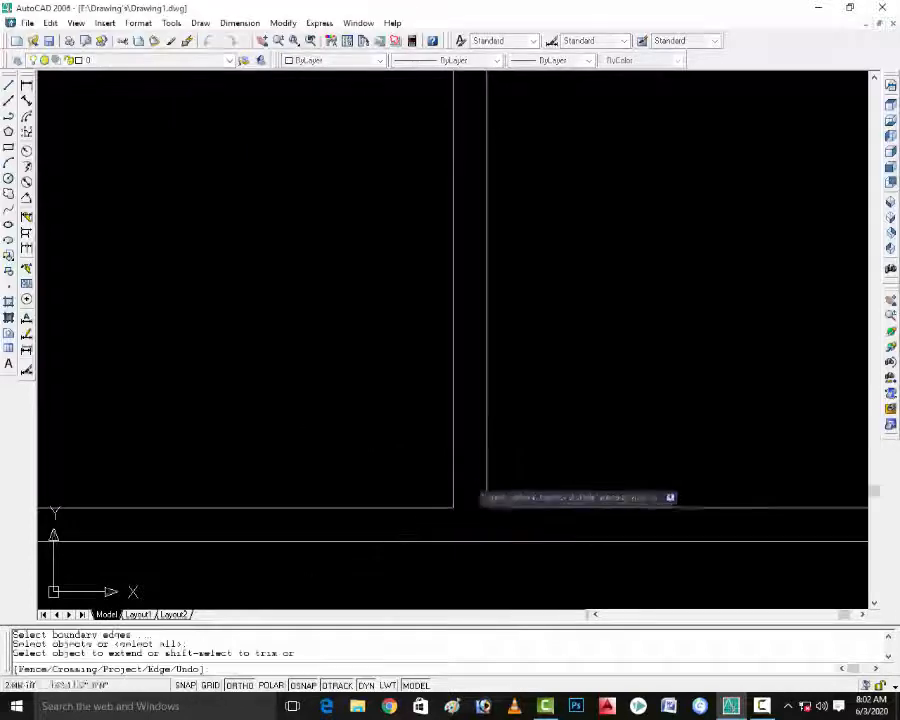
left_click(454, 464)
key("Escape")
key("Escape")
Offset the extended partition line 5" into the corner room for the door jamb.
type("o")
key("Return")
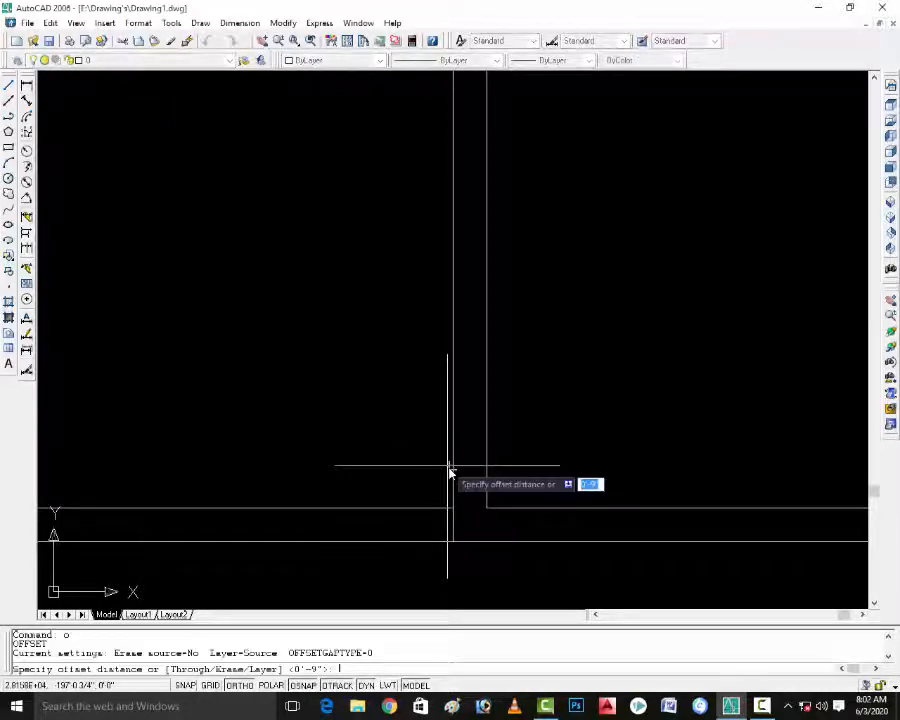
type("5")
key("Return")
left_click(452, 462)
left_click(388, 475)
key("Escape")
key("Escape")
key("Escape")
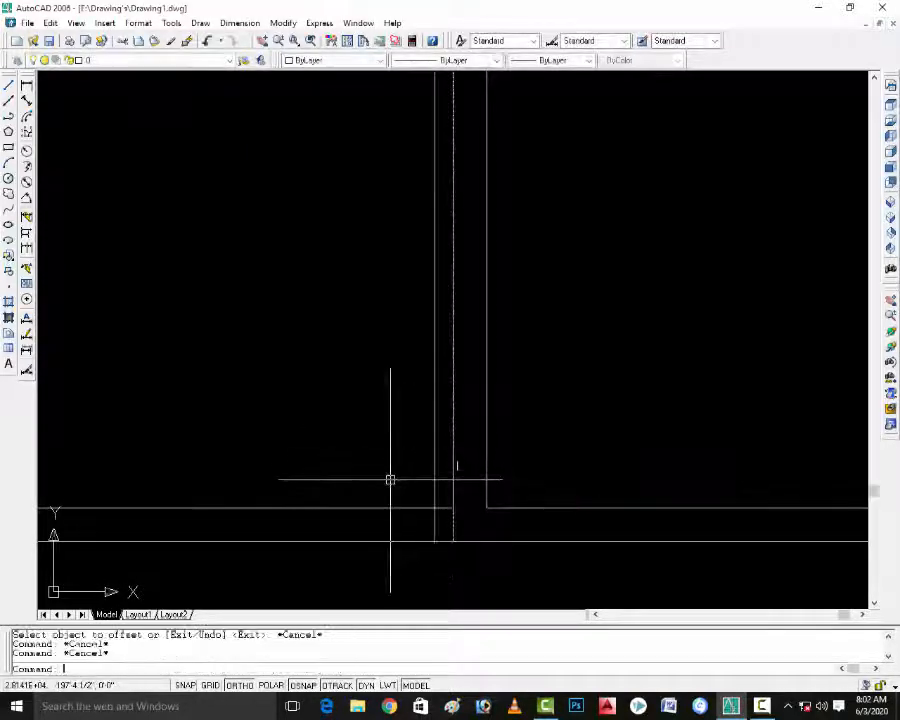
Offset the jamb line 3.5' to the left to mark the door width.
type("o")
key("Return")
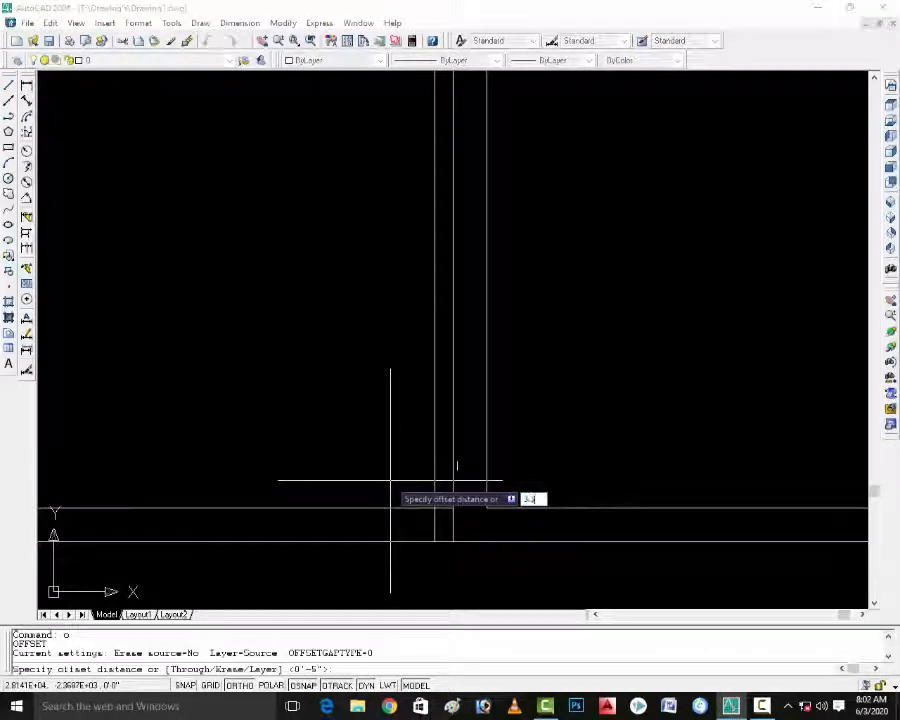
type("3.5'")
key("Return")
left_click(440, 454)
left_click(380, 458)
key("Escape")
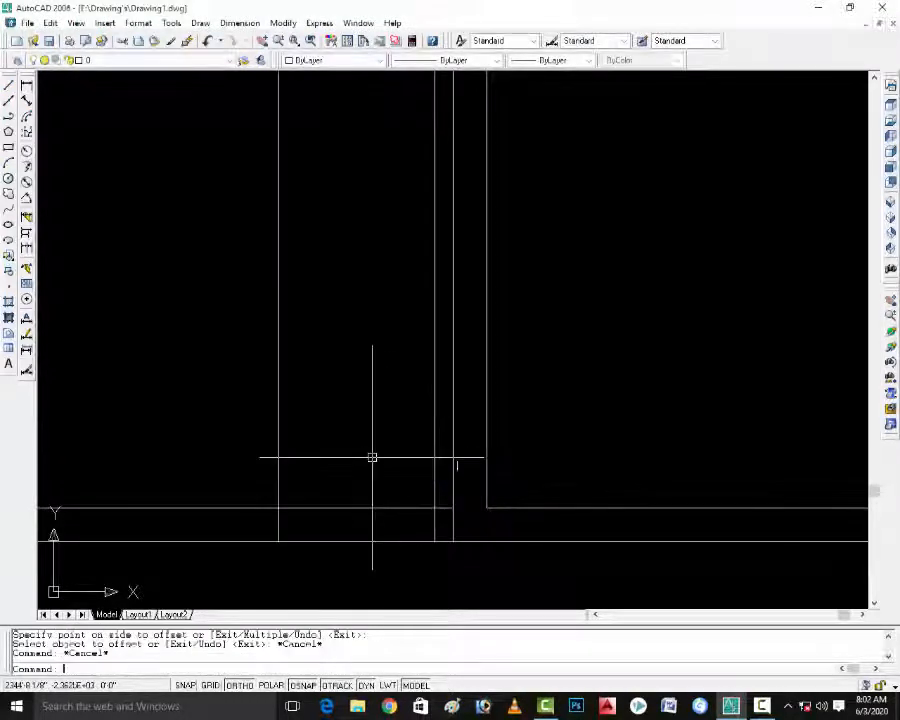
Trim the bottom wall between the jamb lines and remove their excess above the wall to open the doorway.
key("Return")
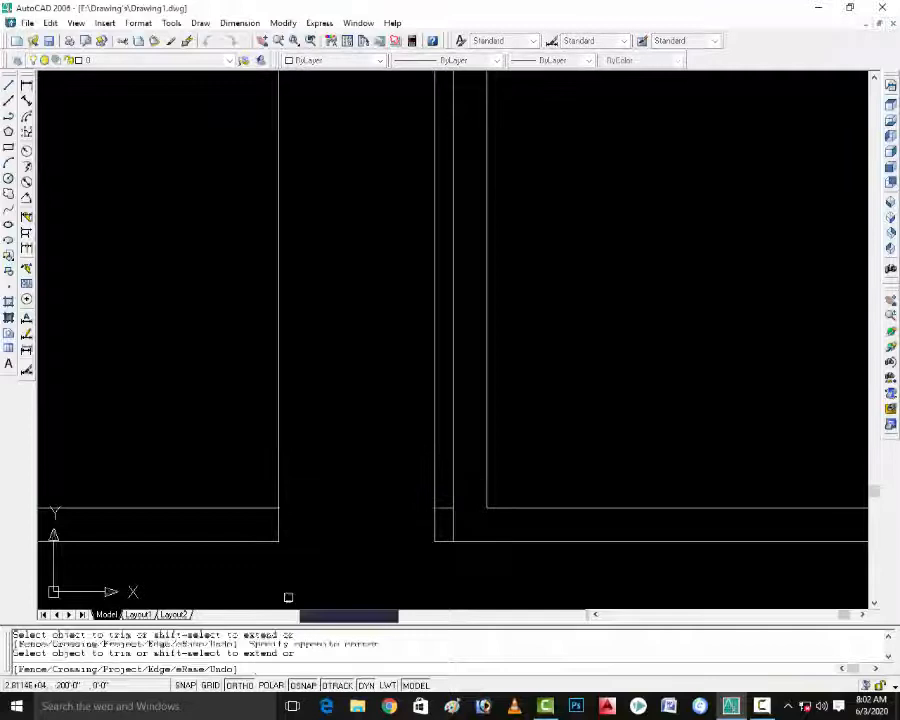
left_click(277, 450)
left_click(444, 484)
left_click(438, 492)
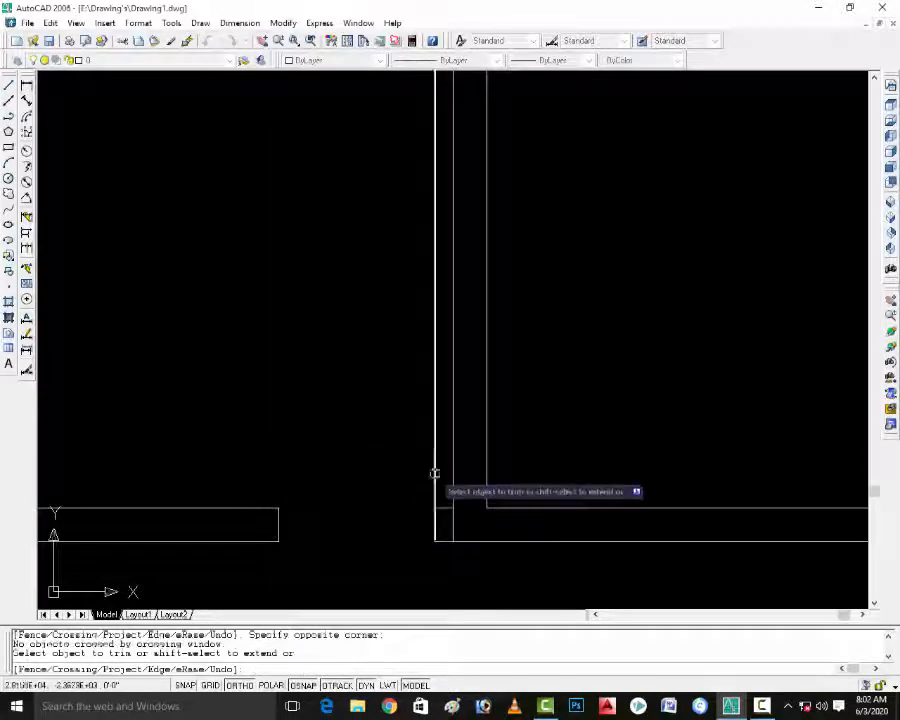
left_click(434, 472)
key("Escape")
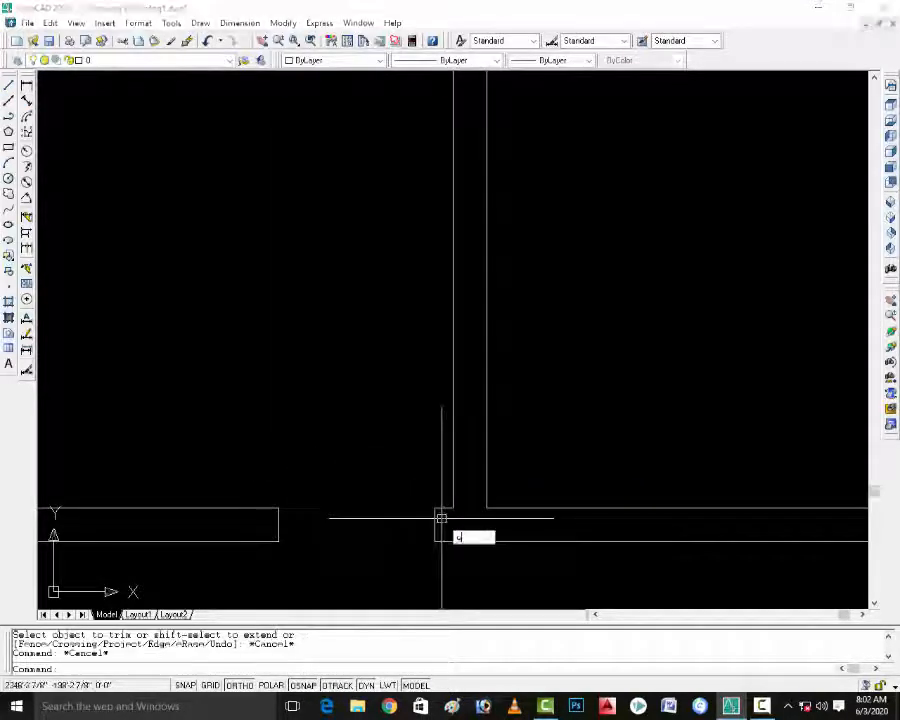
Offset the doorway's left jamb line 1' to the left within the bottom wall.
key("Return")
type("1'")
key("Return")
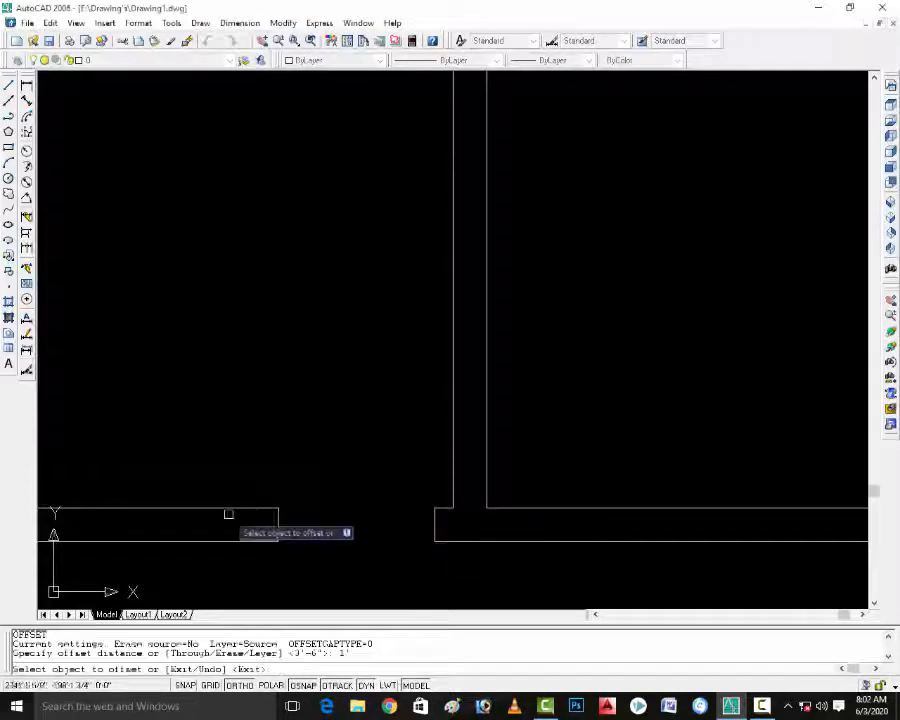
left_click(278, 524)
left_click(262, 521)
scroll(272, 520, "down", 2)
scroll(198, 516, "up", 3)
key("Escape")
key("Escape")
key("Escape")
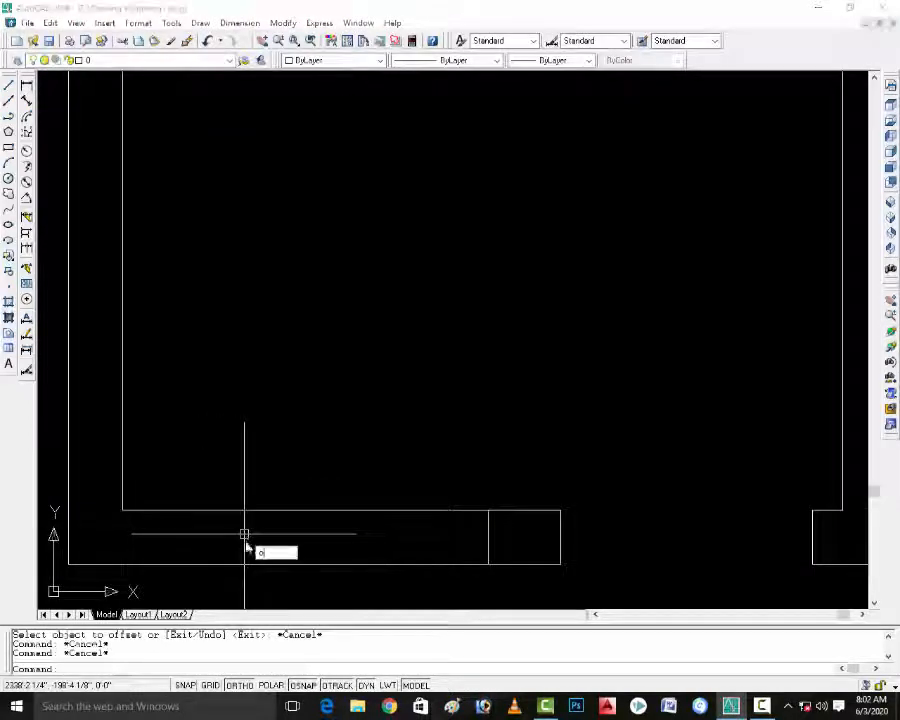
Offset the new line 4' to the left to mark the window's width in the bottom wall.
type("o")
key("Return")
key("Return")
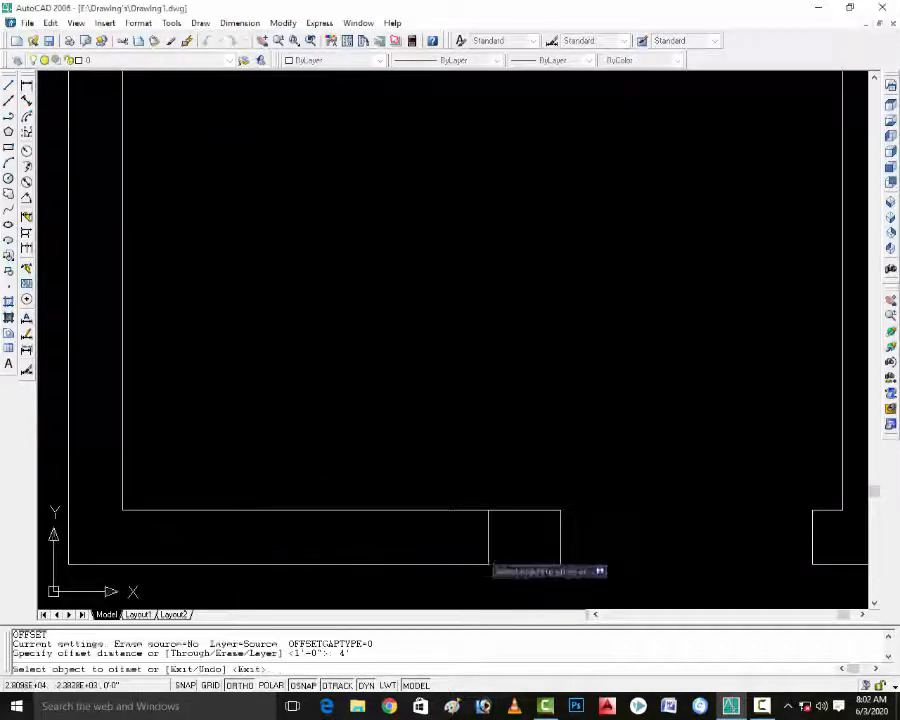
left_click(487, 553)
left_click(440, 544)
key("Escape")
key("Escape")
key("Escape")
Offset the bottom wall's inner and outer lines 3" into the wall for the window glazing lines.
type("o")
key("Return")
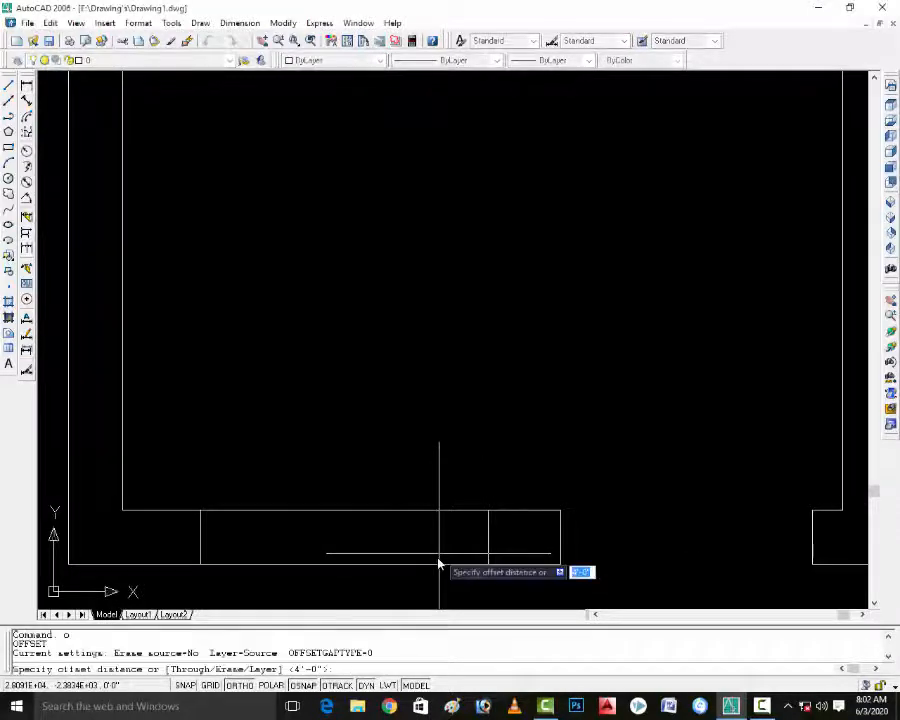
type("3")
key("Return")
left_click(414, 510)
left_click(402, 556)
left_click(402, 557)
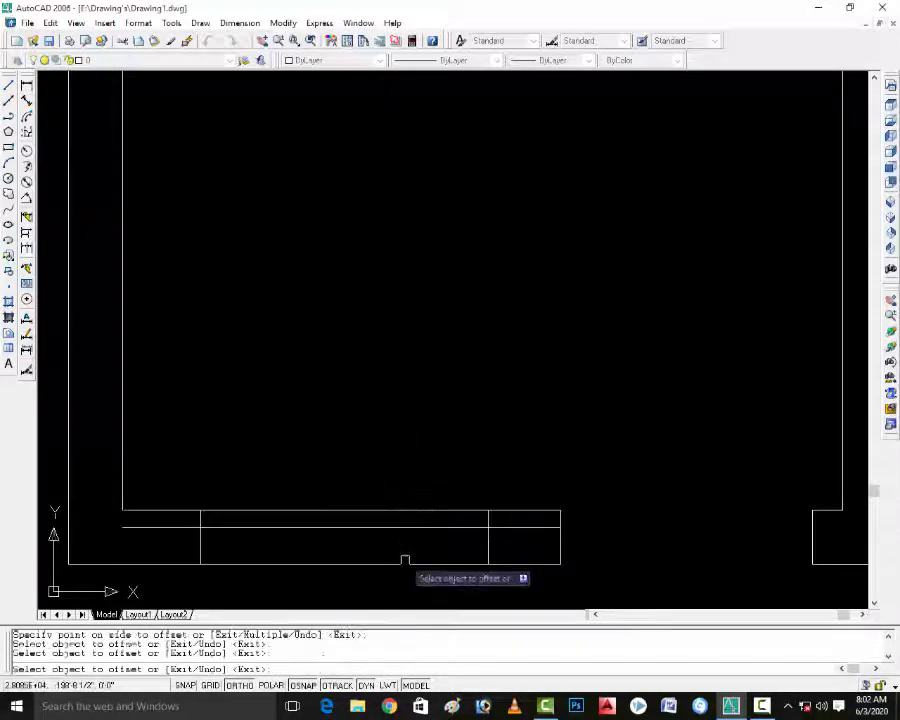
left_click(398, 560)
left_click(392, 562)
left_click(405, 545)
key("Escape")
key("Escape")
Trim both glazing lines back to the two window end lines.
type("tr")
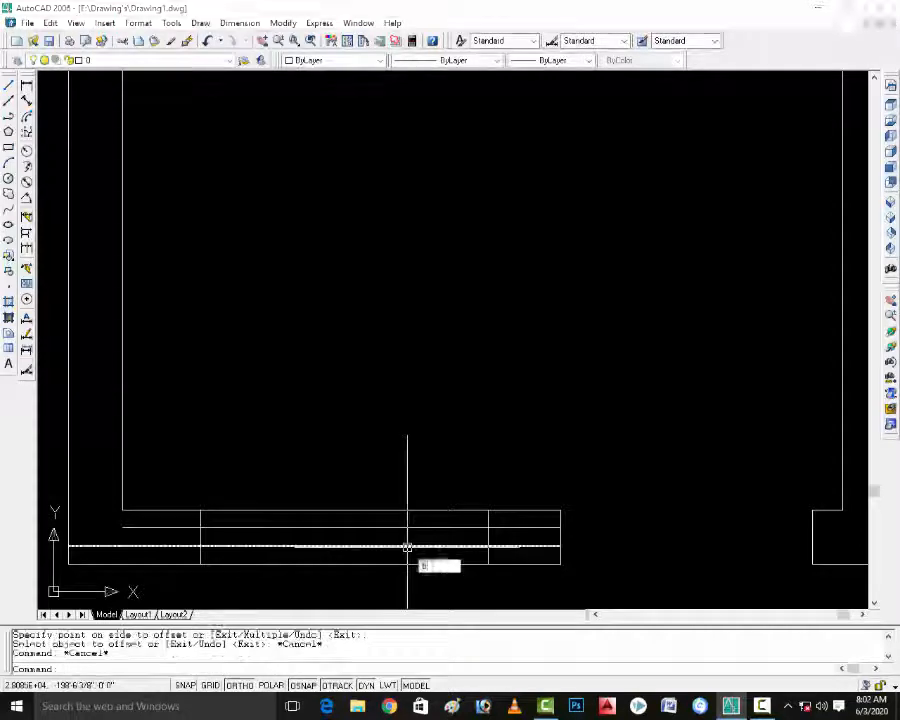
key("Return")
key("Return")
left_click(177, 527)
left_click(178, 545)
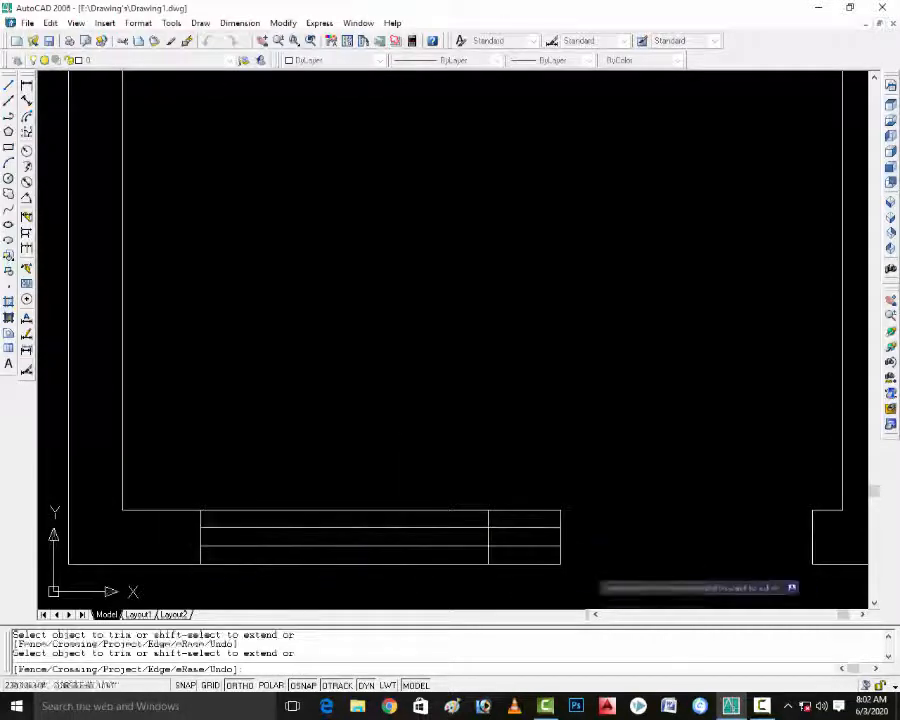
left_click(530, 545)
left_click(526, 528)
scroll(482, 538, "down", 2)
key("Escape")
key("Escape")
Draw the bottom wall's door leaf, 2" wide and 3.5' long, set 2" off the midpoint of the doorway's right jamb.
scroll(612, 531, "up", 2)
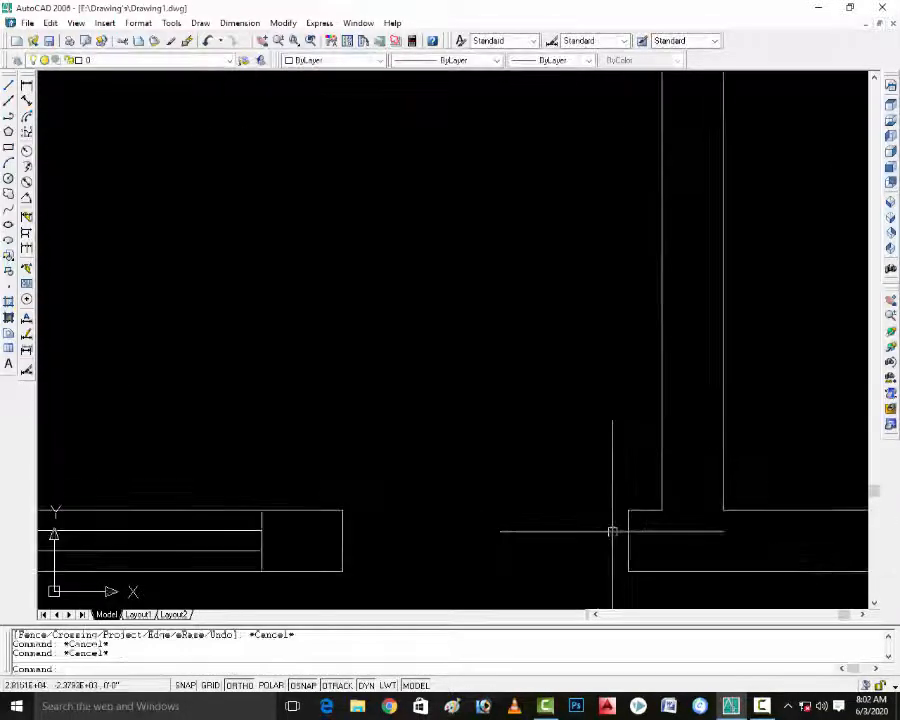
type("l")
key("Return")
left_click(628, 540)
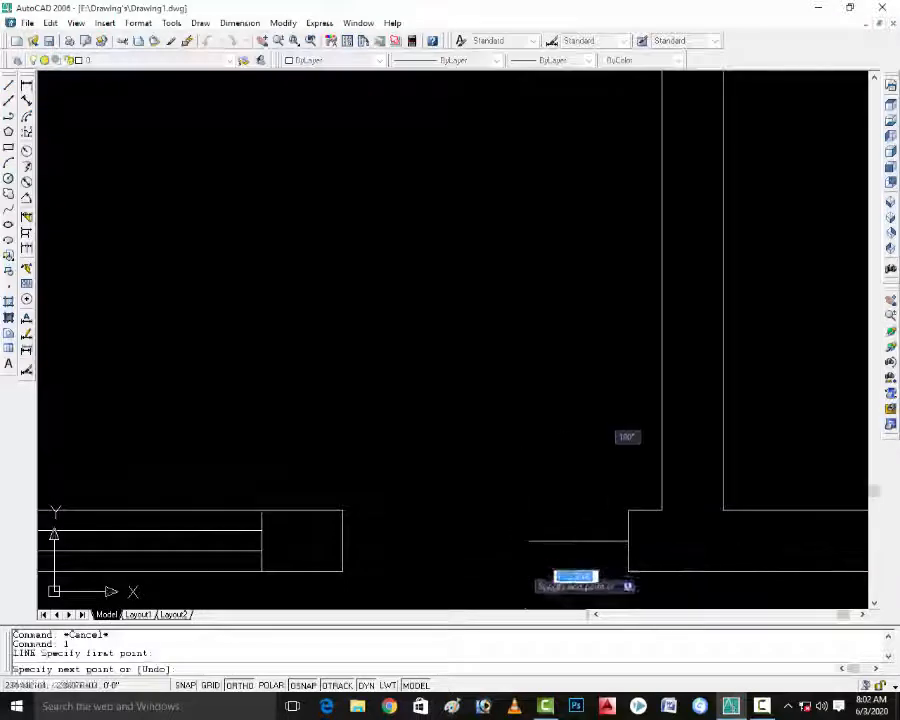
type("2")
key("Return")
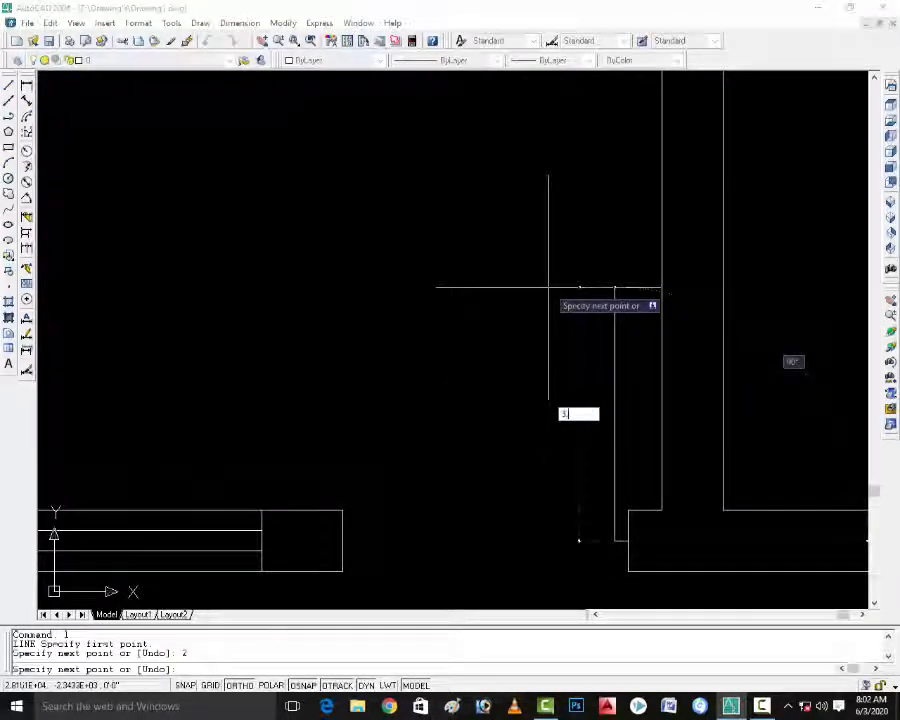
type("3.5'")
key("Return")
type("2")
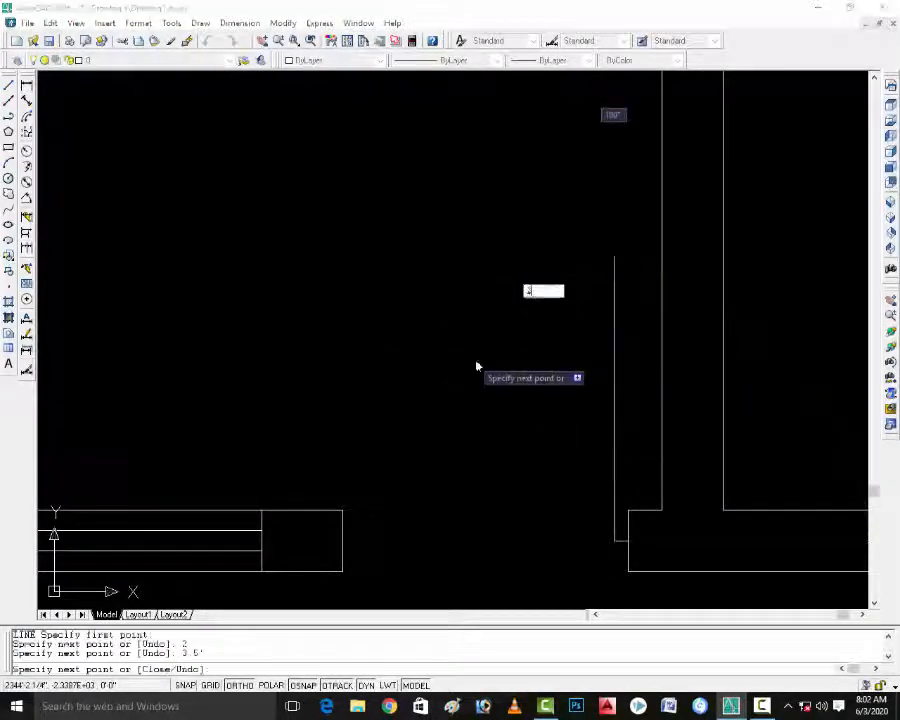
key("Return")
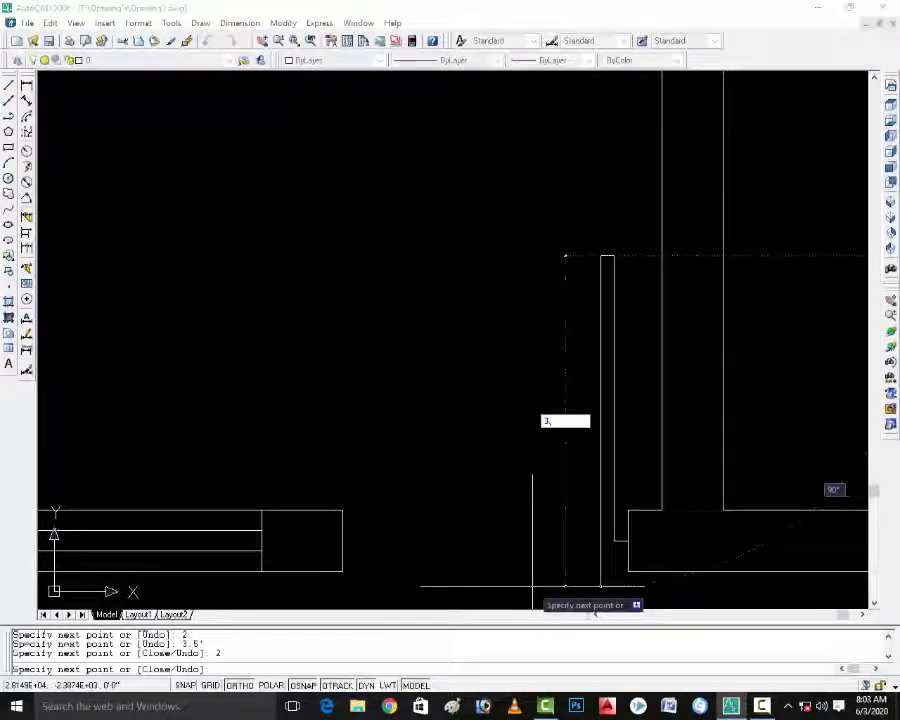
type("3.5'")
key("Return")
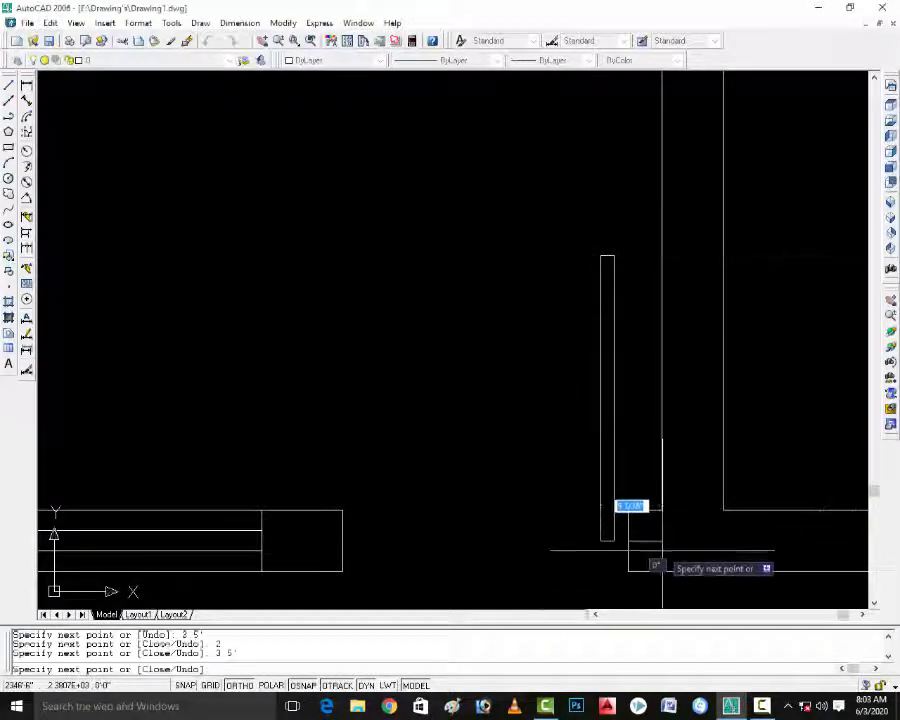
type("c")
key("Return")
Draw the door's swing arc through the leaf's two upper corners to the inner corner of the left jamb.
type("arc")
key("Return")
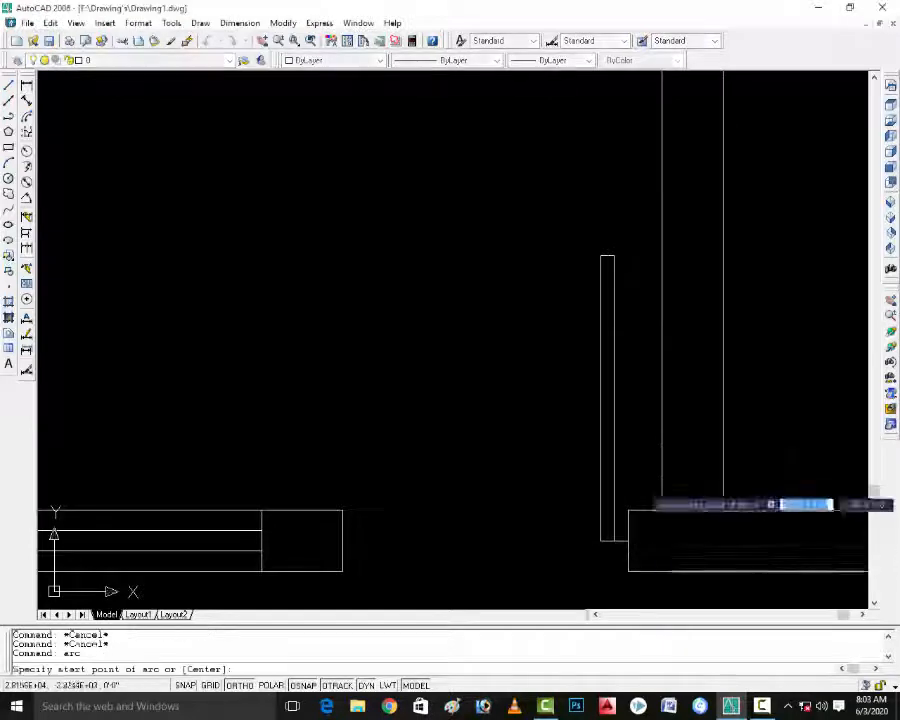
scroll(592, 236, "up", 4)
left_click(656, 294)
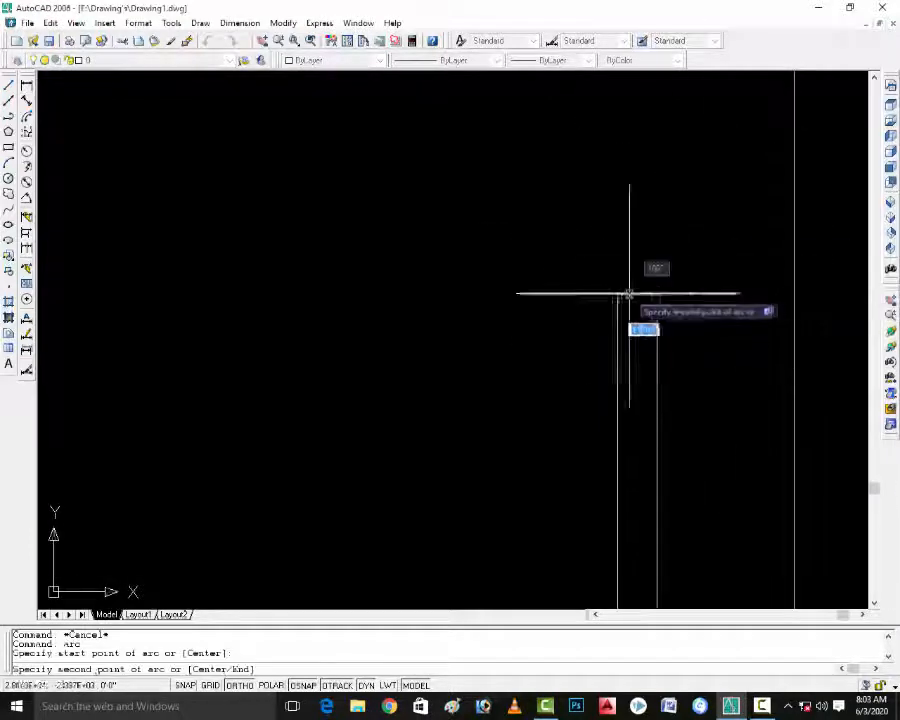
left_click(618, 294)
scroll(619, 293, "down", 3)
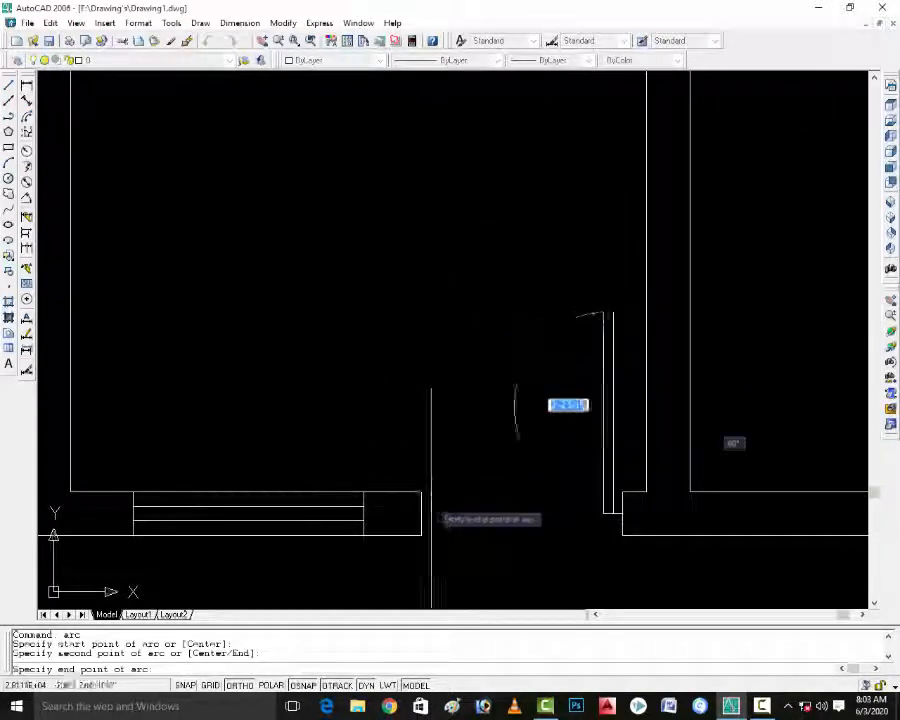
scroll(418, 486, "down", 4)
key("Escape")
key("Escape")
key("Escape")
Offset the two facing wall lines of the space above the lower-left room 3.5' towards each other.
scroll(474, 492, "up", 3)
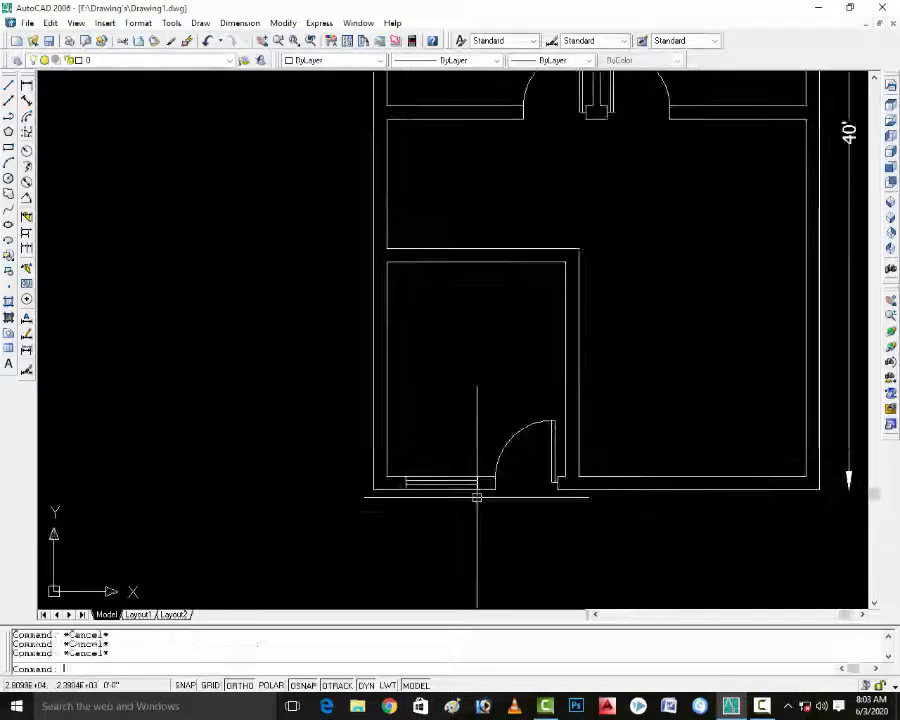
scroll(517, 484, "down", 2)
scroll(476, 280, "up", 3)
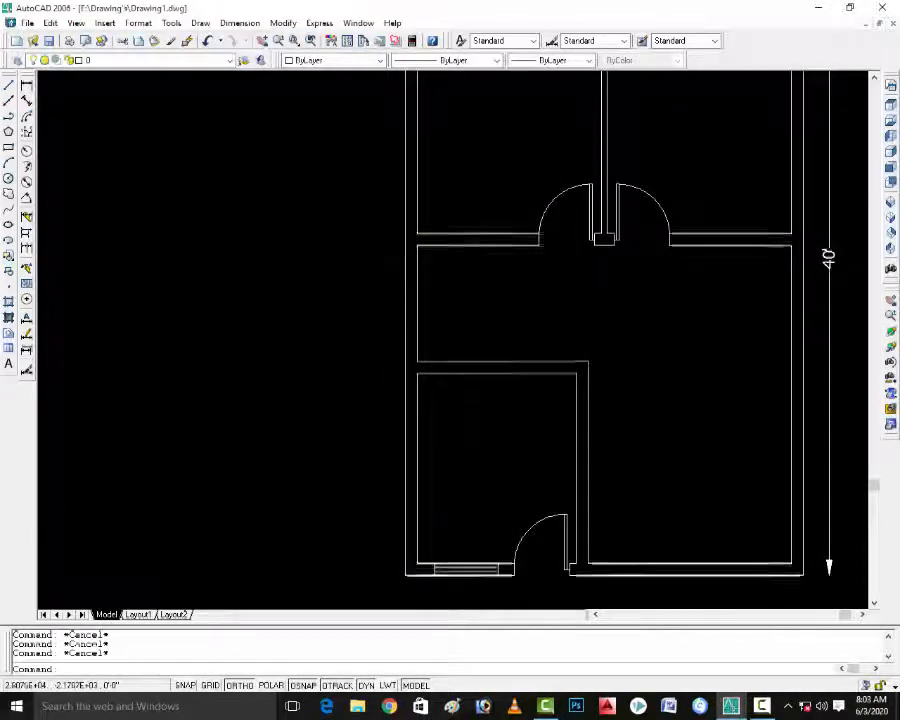
scroll(456, 291, "up", 2)
scroll(543, 334, "down", 4)
scroll(543, 334, "up", 2)
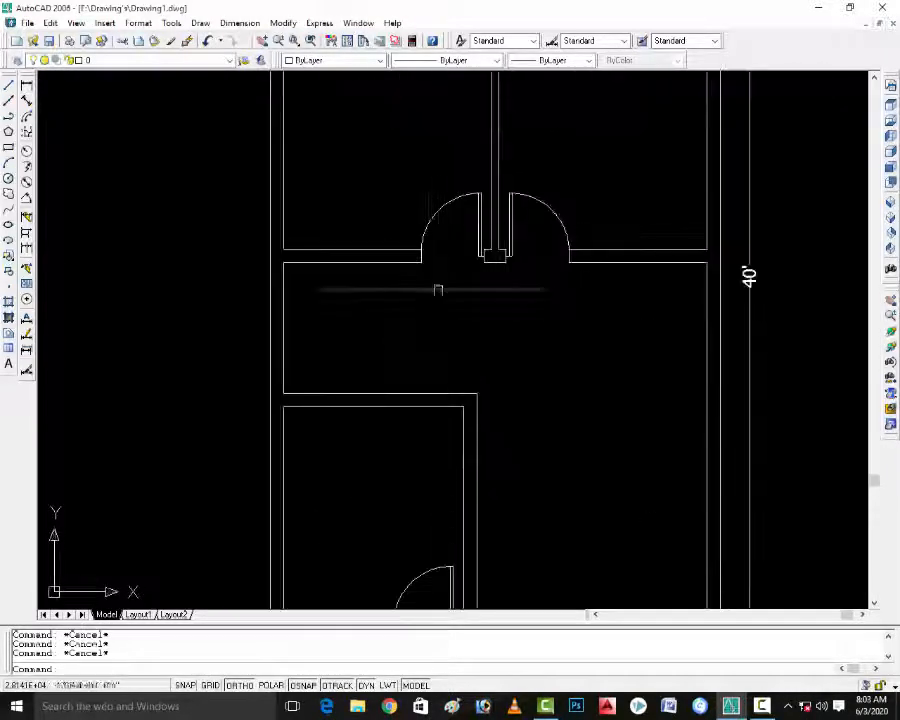
scroll(312, 286, "up", 2)
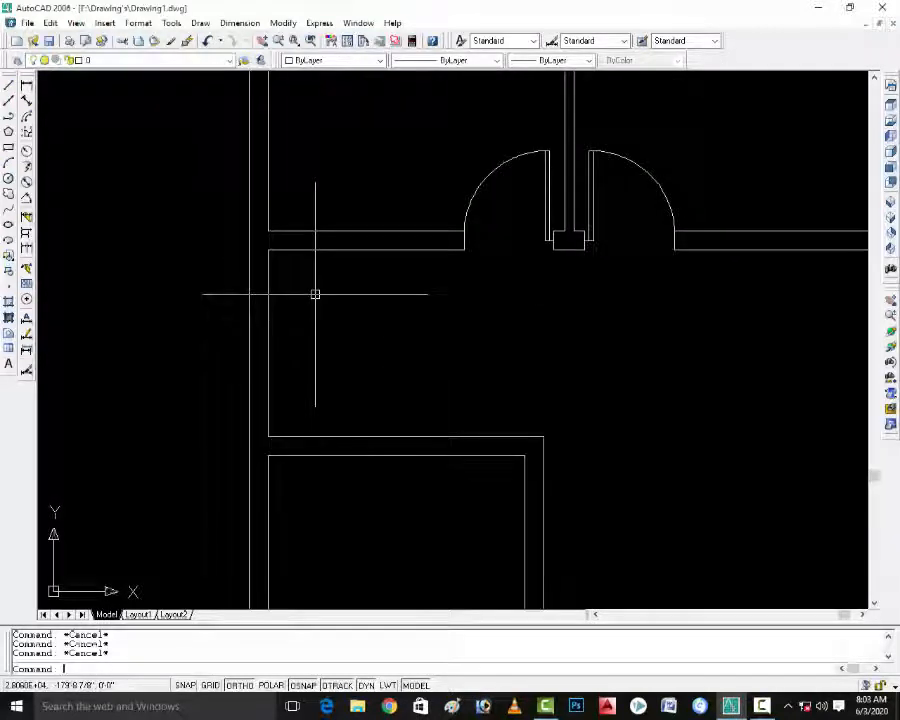
type("o")
key("Return")
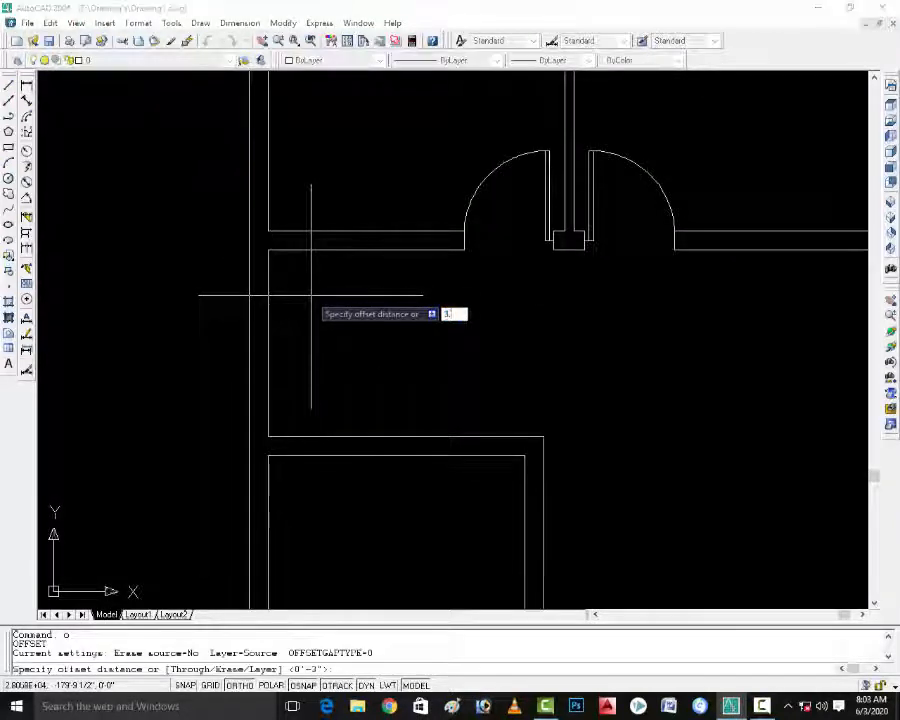
type("3.5")
key("Return")
left_click(321, 249)
left_click(336, 357)
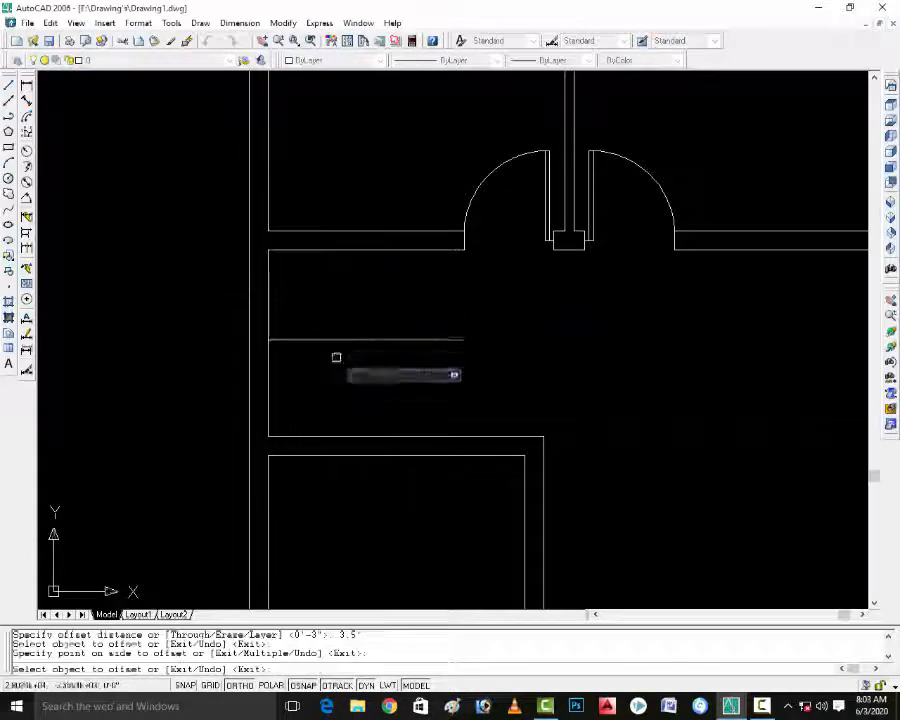
left_click(312, 435)
left_click(325, 412)
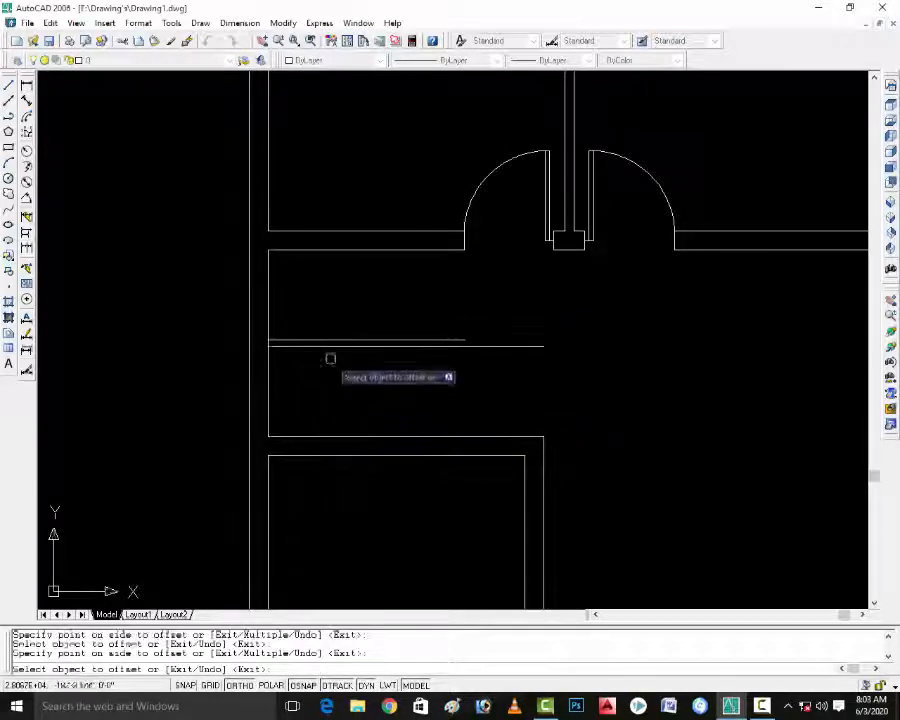
scroll(336, 357, "up", 2)
key("Escape")
key("Escape")
key("Escape")
key("Escape")
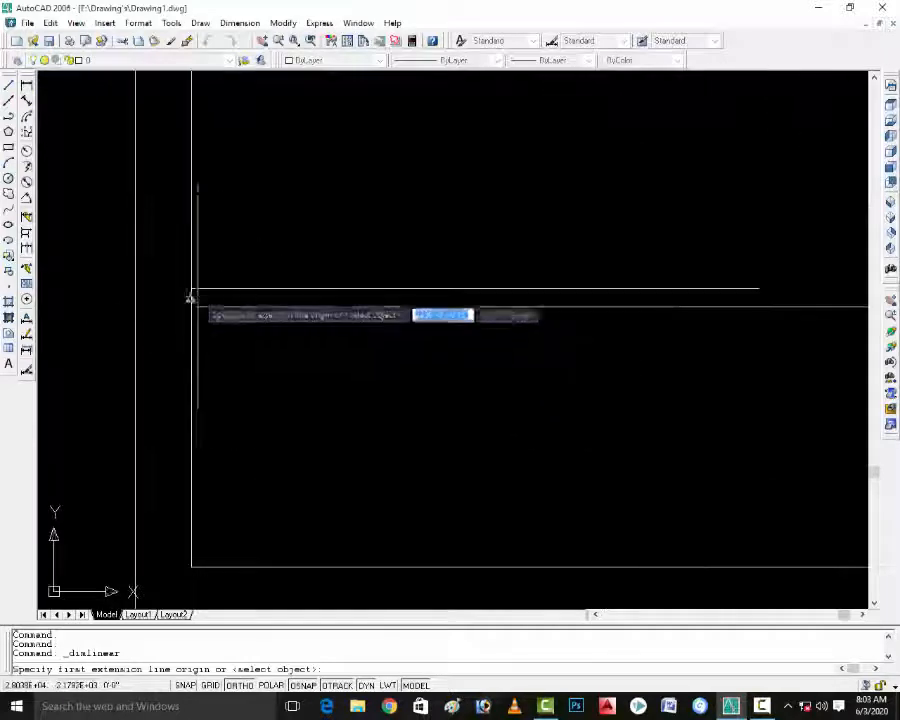
Measure the gap between the two offset lines with a linear dimension, without placing it.
left_click(191, 289)
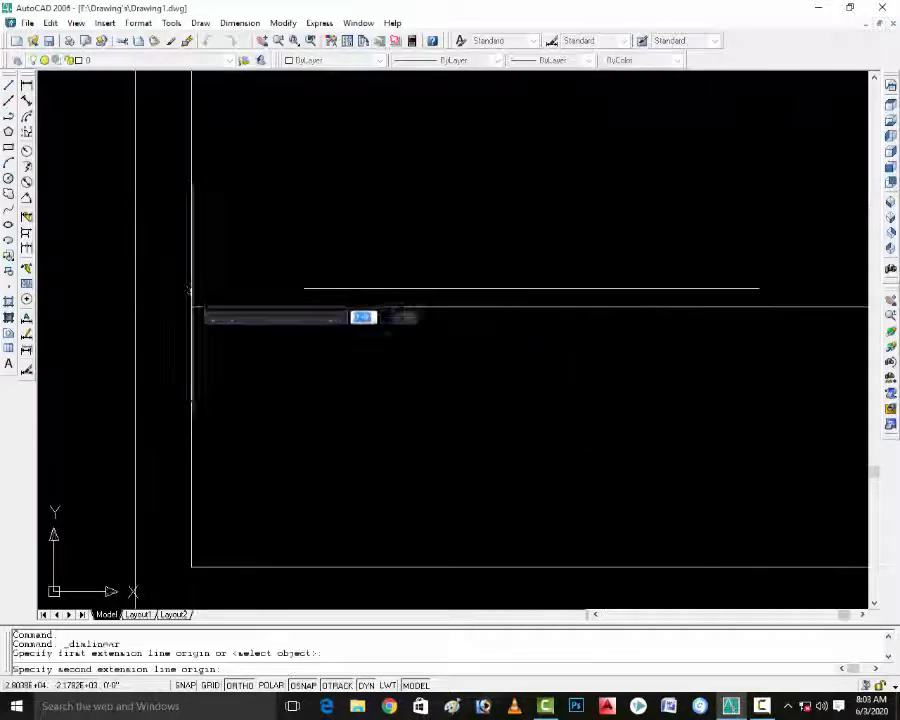
left_click(190, 307)
scroll(205, 321, "down", 2)
scroll(243, 311, "up", 3)
key("Escape")
key("Escape")
key("Escape")
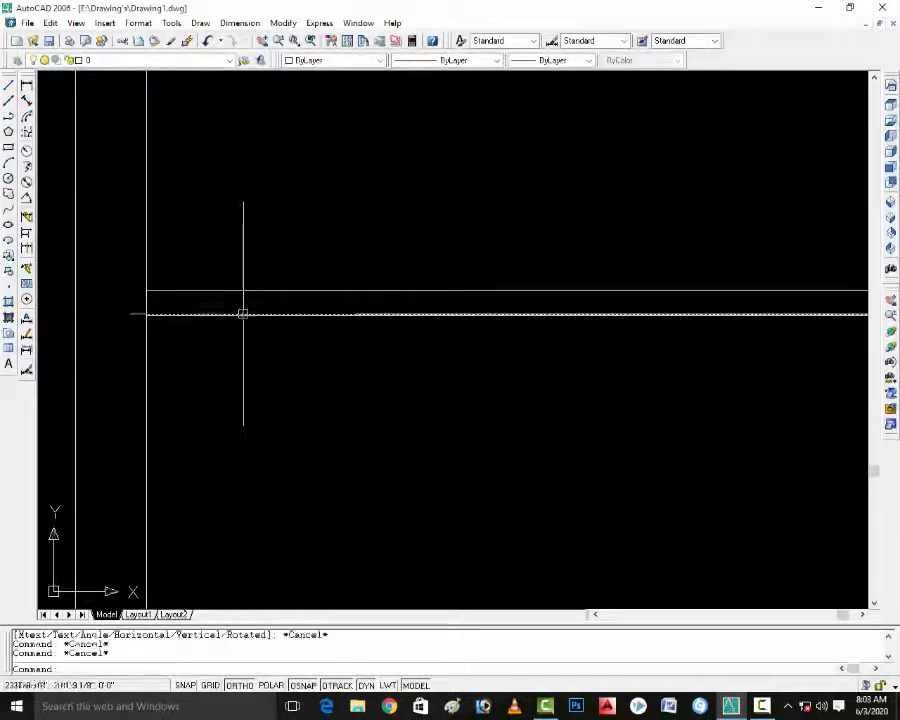
Erase both offset lines in the space above the lower-left room.
type("e")
key("Return")
left_click(370, 257)
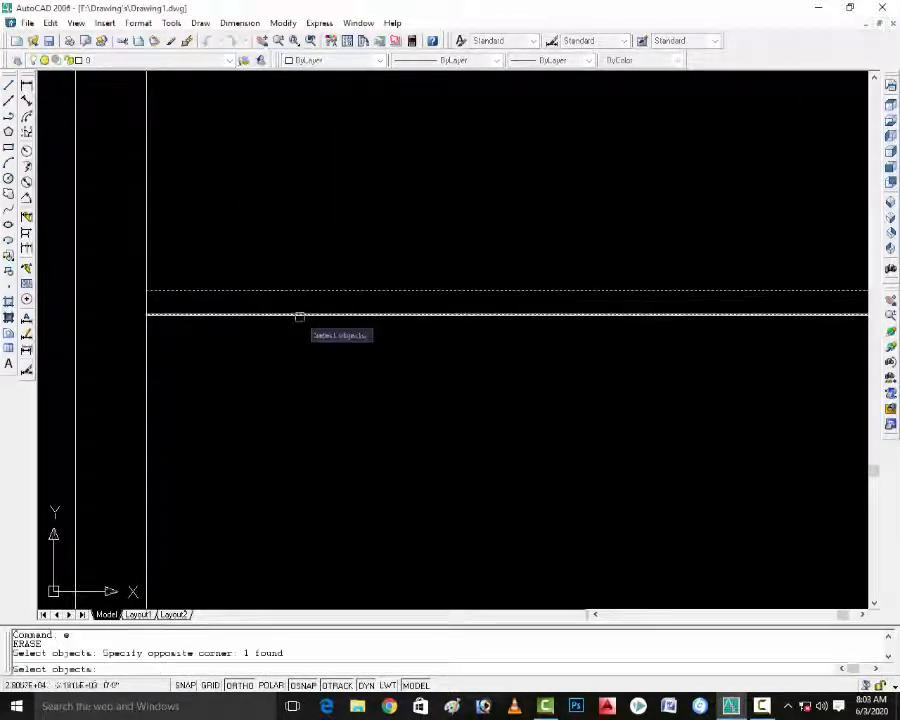
key("space")
left_click(296, 314)
key("space")
Draw a horizontal stair dividing line from the midpoint of the left wall's inner line to above the lower room's right corner.
scroll(289, 314, "down", 3)
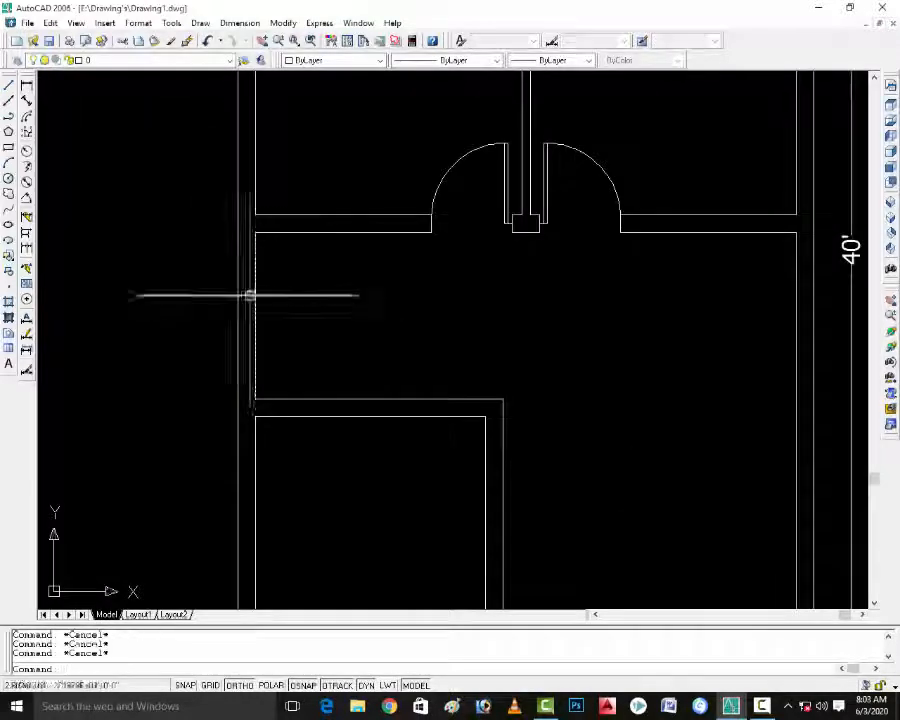
type("l")
key("Return")
scroll(250, 310, "up", 3)
left_click(252, 323)
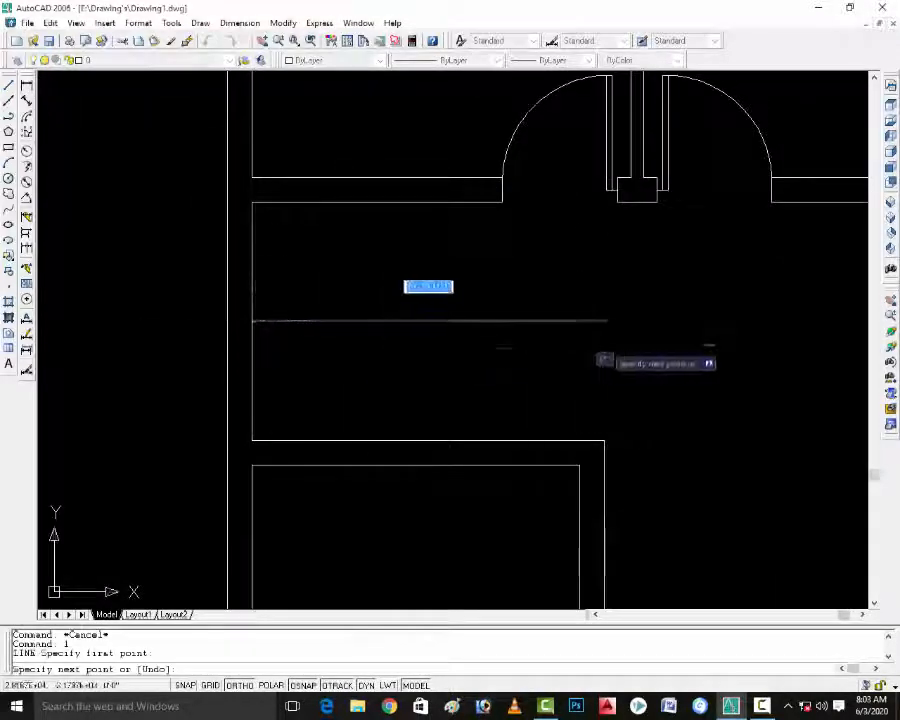
left_click(602, 321)
key("Escape")
Offset the left wall's inner line 3.5' to the right to mark the edge of the stair landing.
type("o")
key("Return")
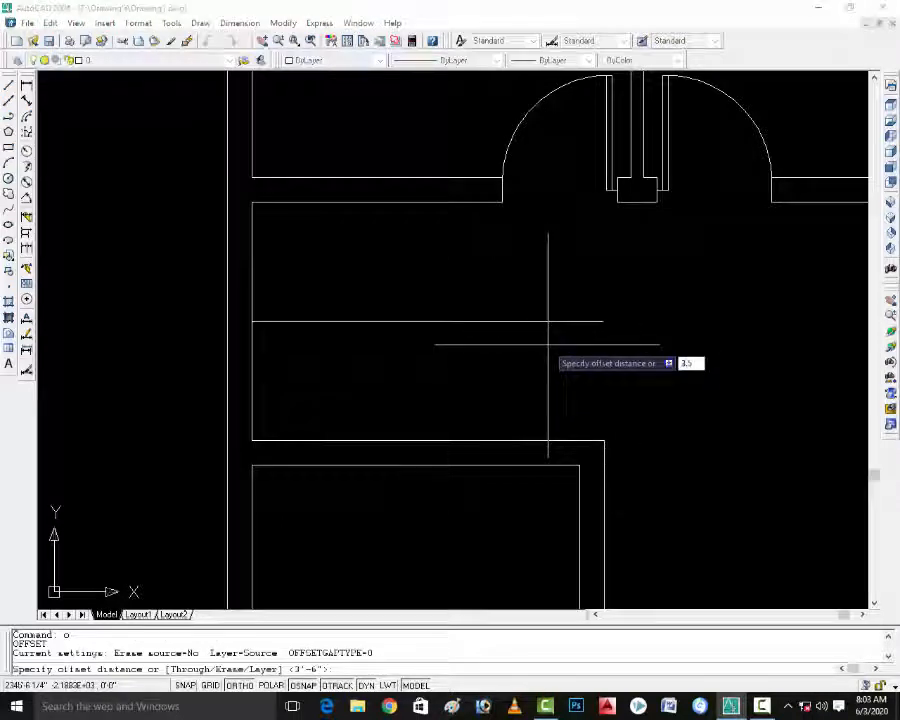
key("Return")
left_click(252, 338)
left_click(300, 354)
key("Escape")
key("Escape")
key("Escape")
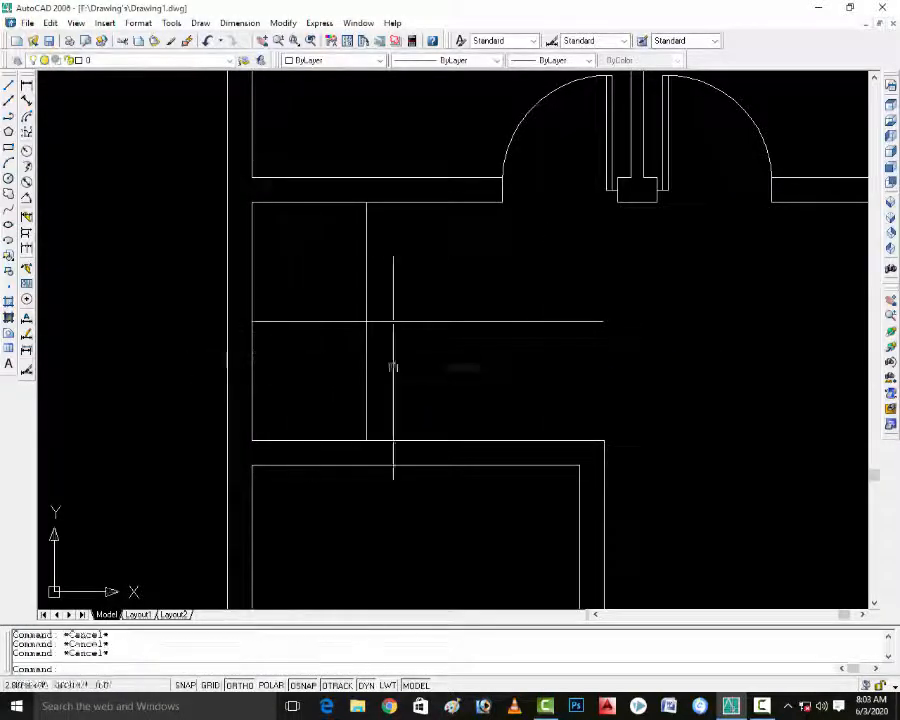
Offset the landing edge 10" to the right eight times in succession to form the stair tread lines.
scroll(516, 362, "down", 4)
scroll(510, 379, "up", 4)
type("o")
key("Return")
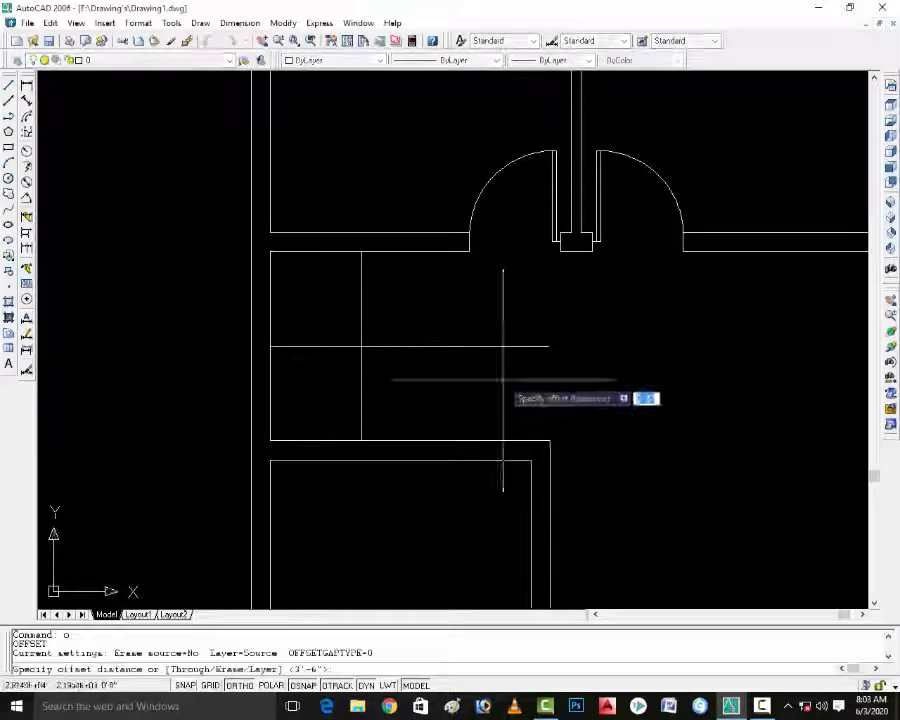
type("10")
key("Return")
left_click(362, 290)
left_click(400, 306)
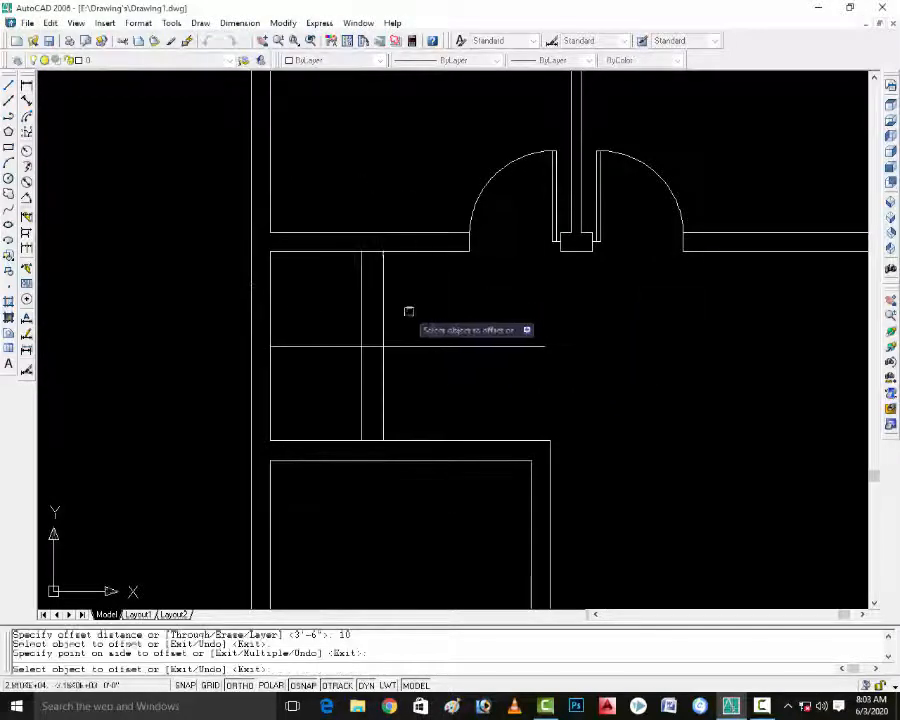
left_click(383, 315)
left_click(409, 314)
left_click(405, 314)
left_click(432, 315)
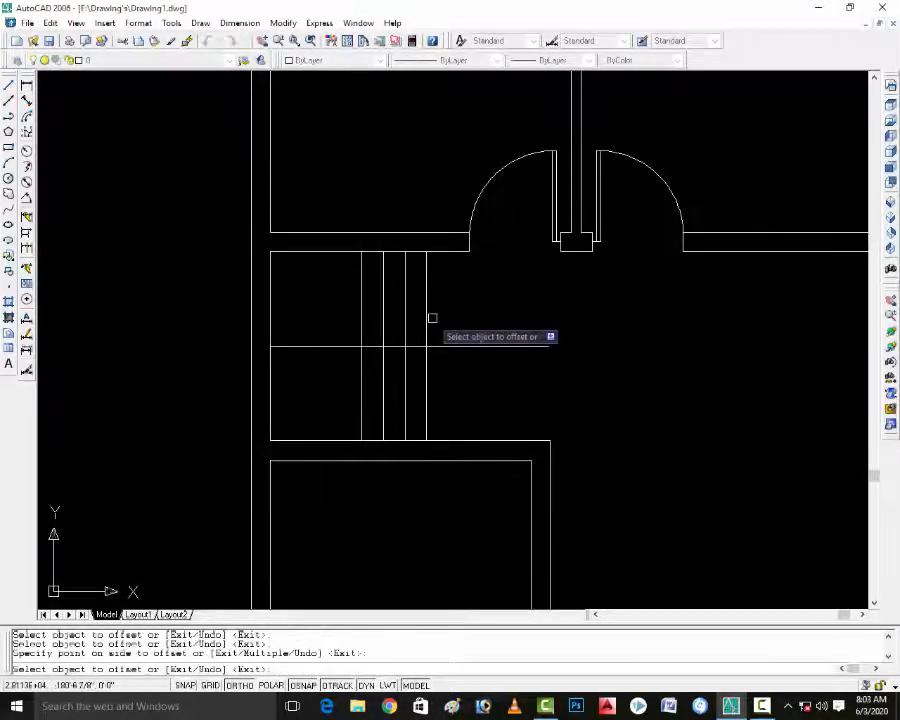
left_click(427, 316)
left_click(452, 318)
left_click(448, 318)
left_click(473, 320)
left_click(470, 322)
left_click(494, 328)
left_click(491, 328)
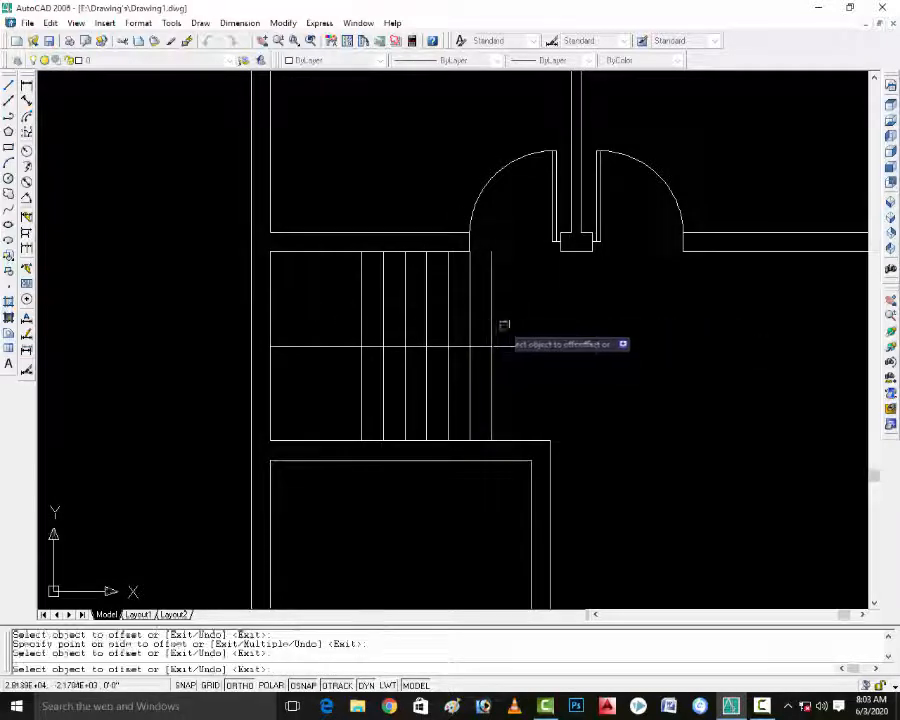
left_click(508, 326)
left_click(513, 330)
left_click(531, 337)
left_click(534, 332)
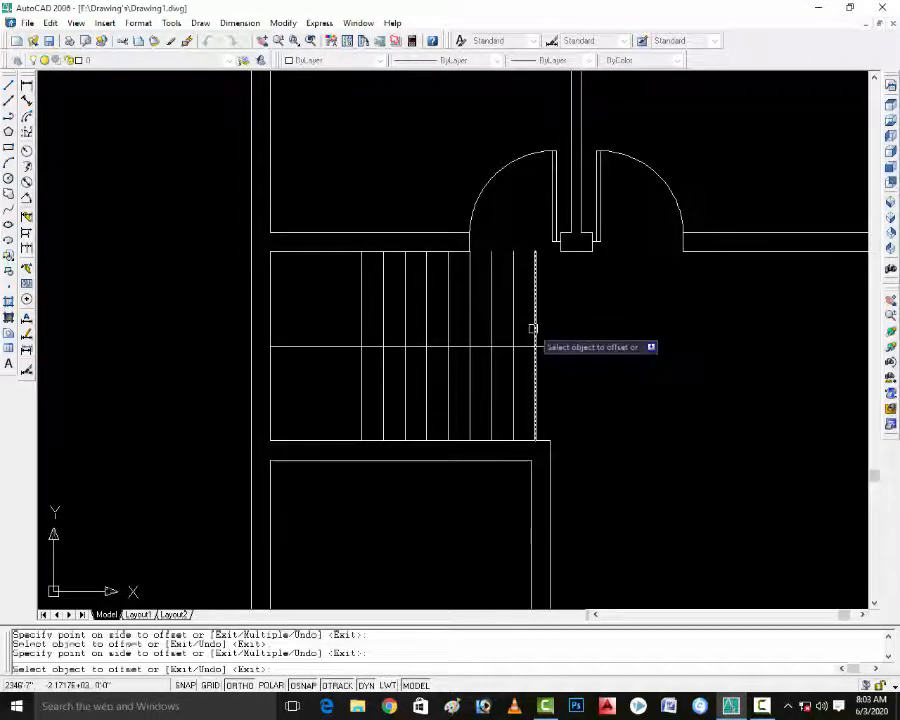
key("Escape")
key("Escape")
key("Escape")
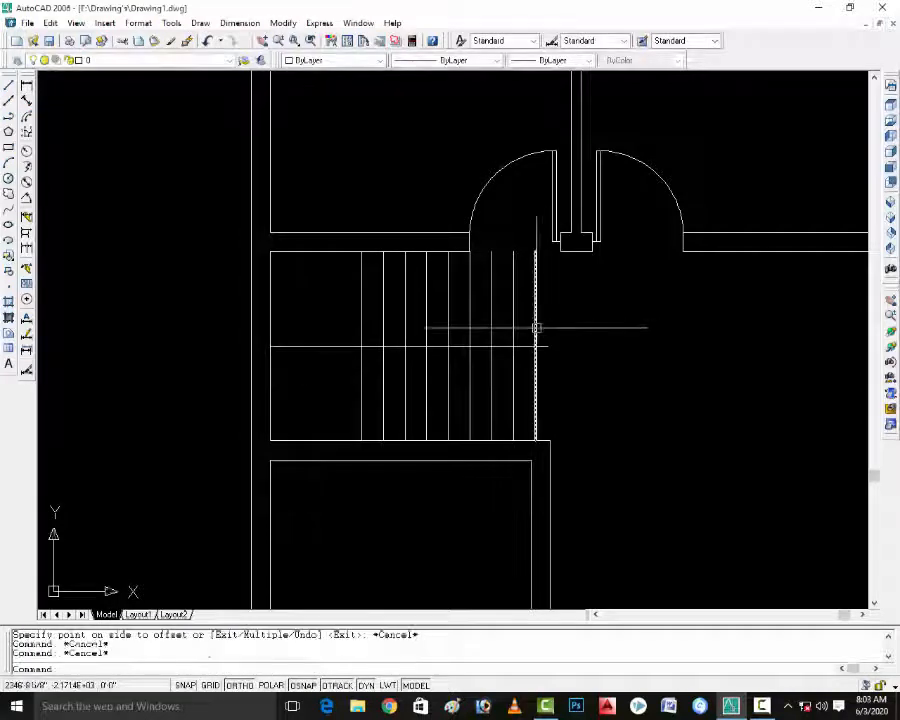
Trim the four rightmost tread lines above the stair's dividing line and the dividing line's overhang past the last tread.
type("tr")
key("Return")
key("Return")
left_click(548, 304)
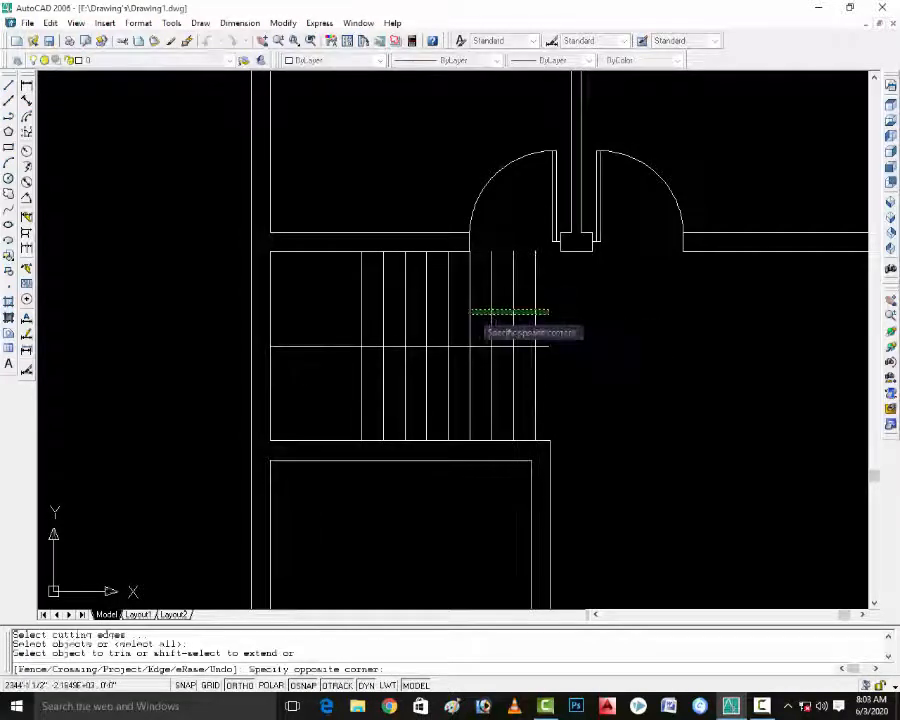
left_click(471, 315)
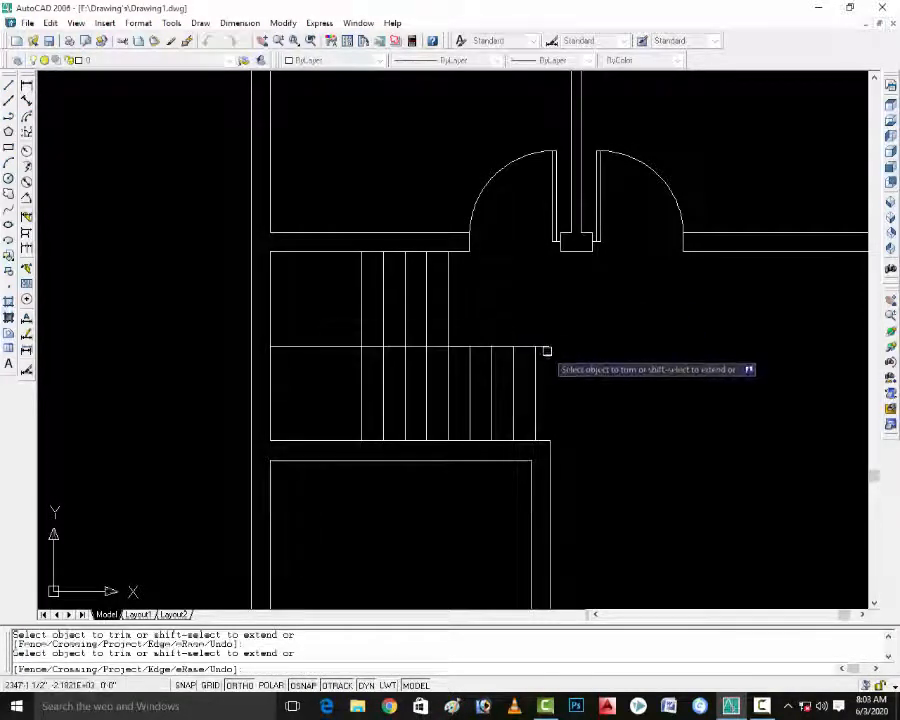
scroll(522, 374, "down", 5)
scroll(477, 361, "up", 4)
scroll(477, 361, "down", 3)
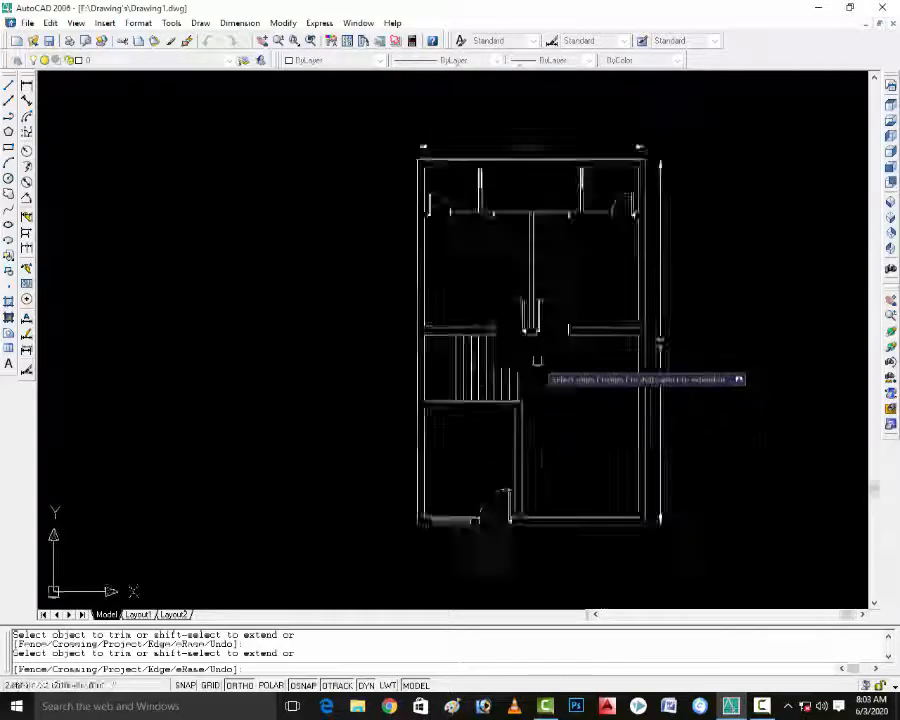
scroll(706, 330, "up", 2)
key("Escape")
key("Escape")
key("Escape")
Draw the stair walking line from the midpoint of the upper flight's last tread, around the landing, to the lower flight's second-last tread.
scroll(562, 406, "down", 3)
scroll(562, 406, "up", 5)
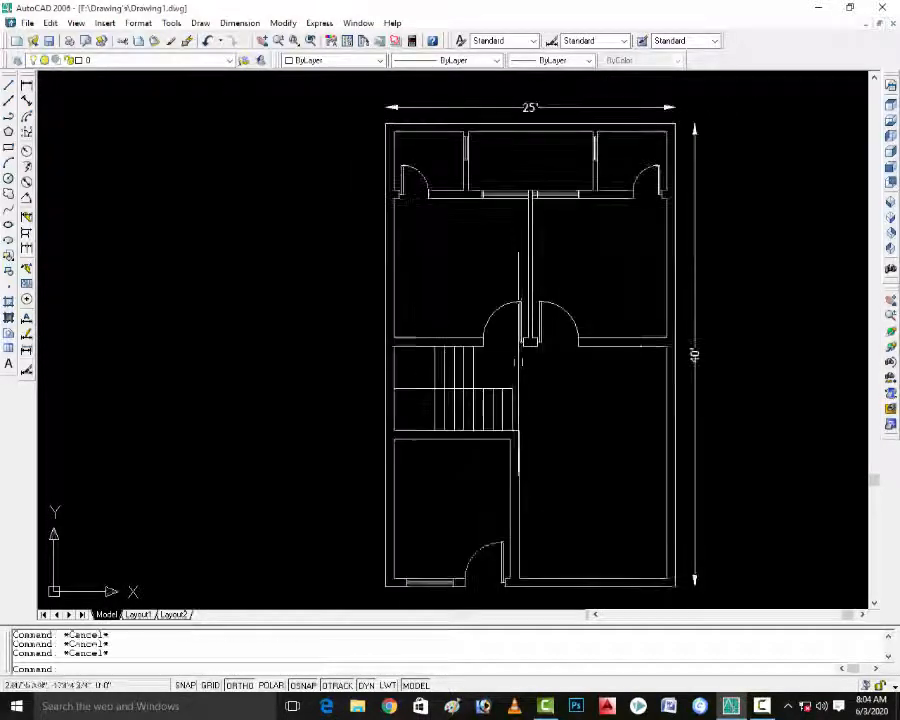
type("l")
key("Return")
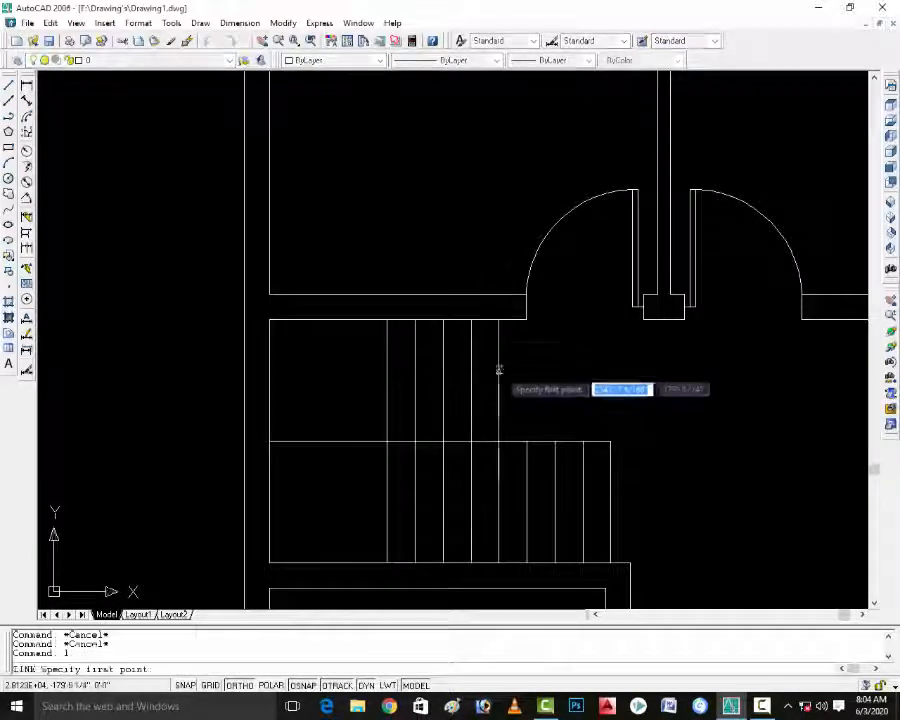
left_click(497, 376)
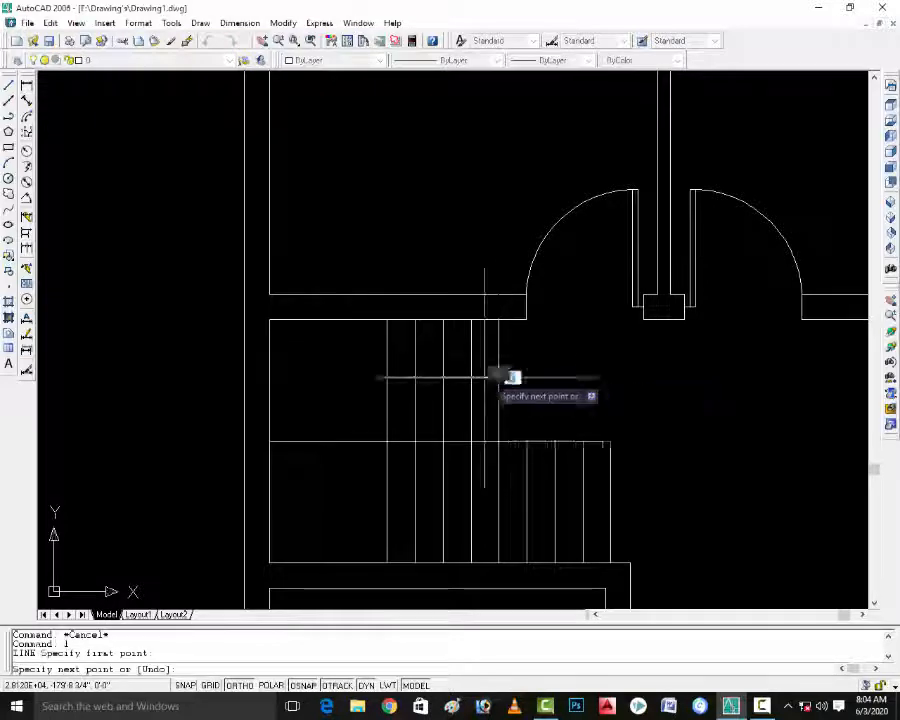
left_click(325, 378)
left_click(322, 500)
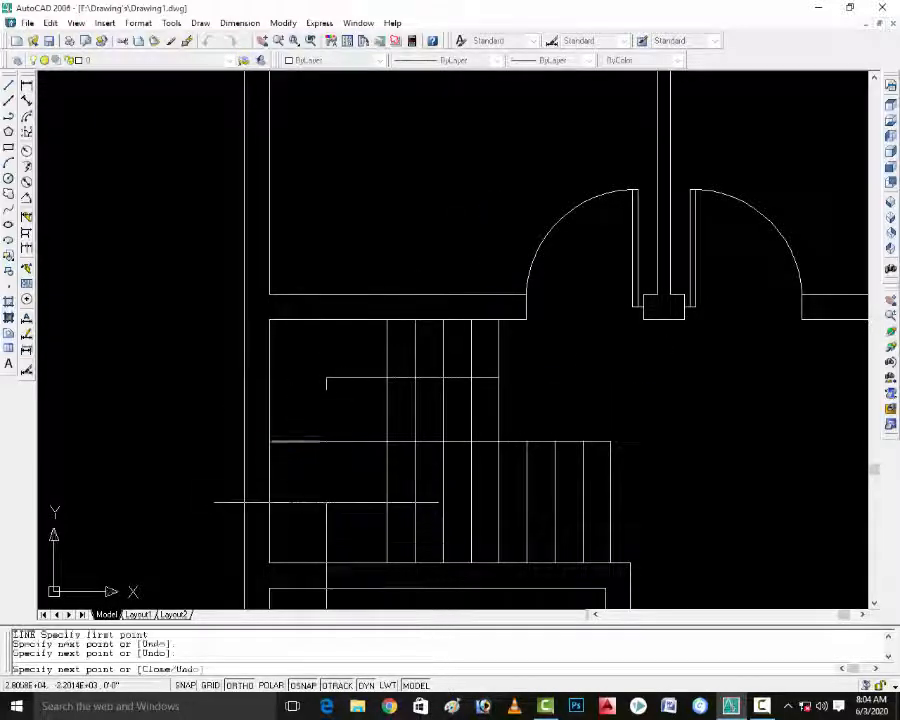
scroll(558, 496, "up", 2)
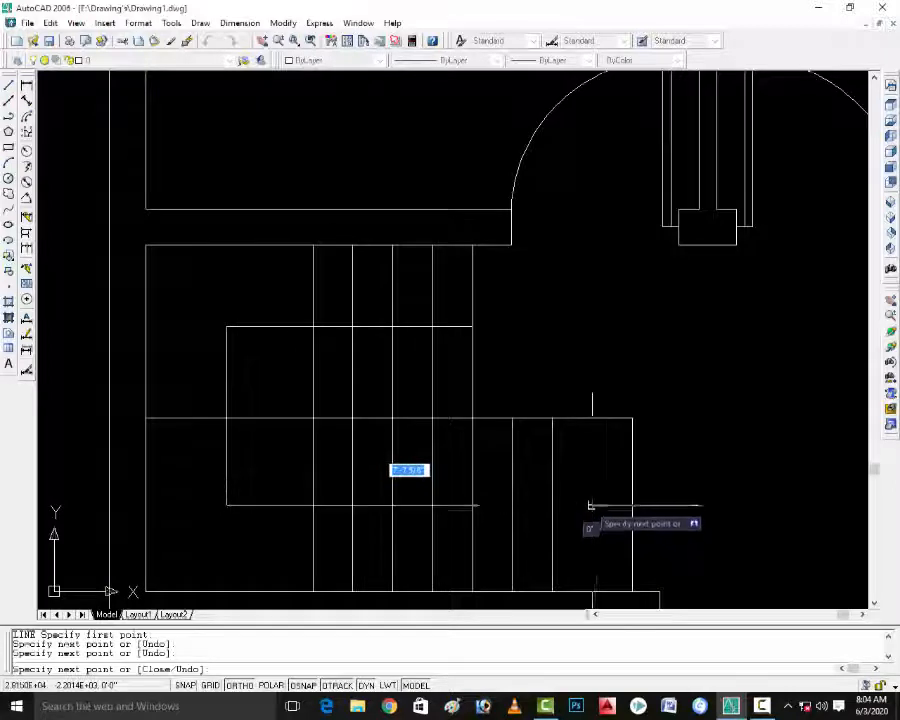
left_click(586, 505)
Turn Ortho off and draw two short slanted lines forming an arrowhead at the end of the stair walking line.
scroll(556, 520, "up", 3)
key("F8")
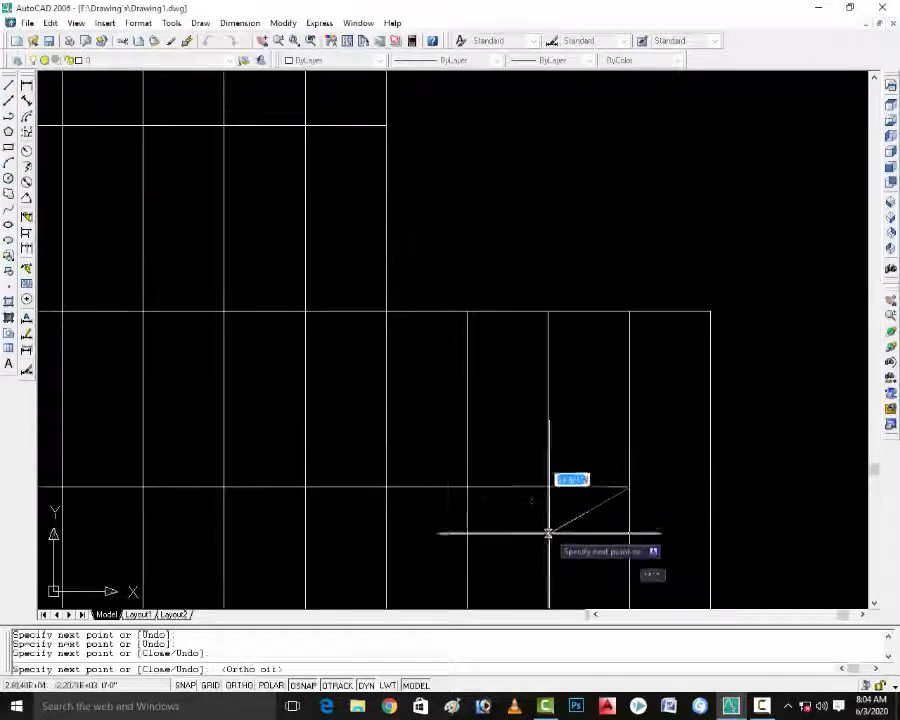
key("Return")
key("Return")
left_click(629, 487)
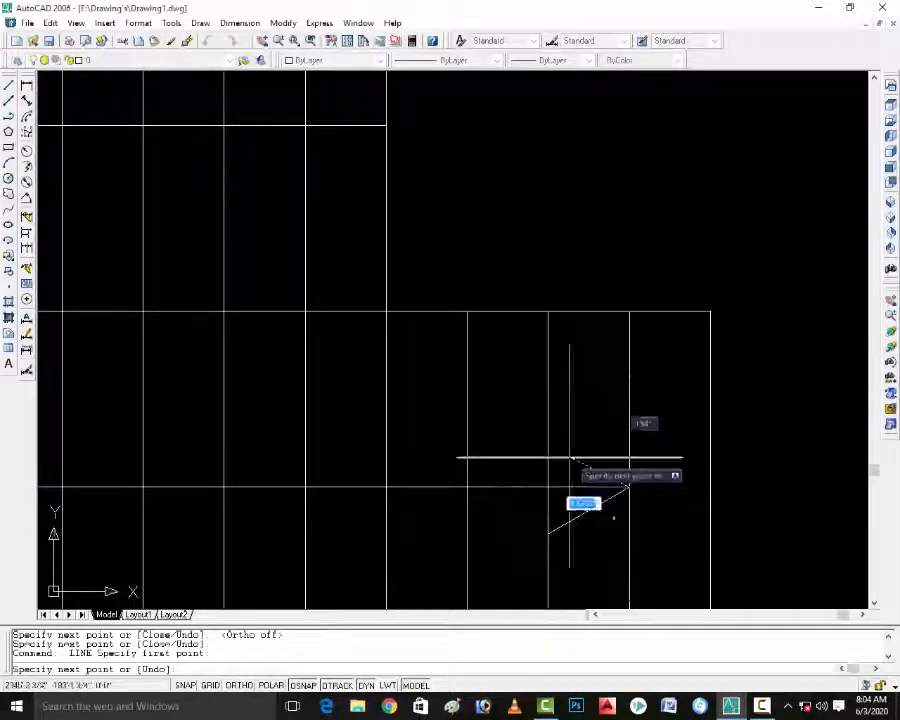
left_click(548, 453)
key("Return")
scroll(580, 488, "down", 5)
scroll(668, 494, "up", 2)
key("Escape")
key("Escape")
key("Escape")
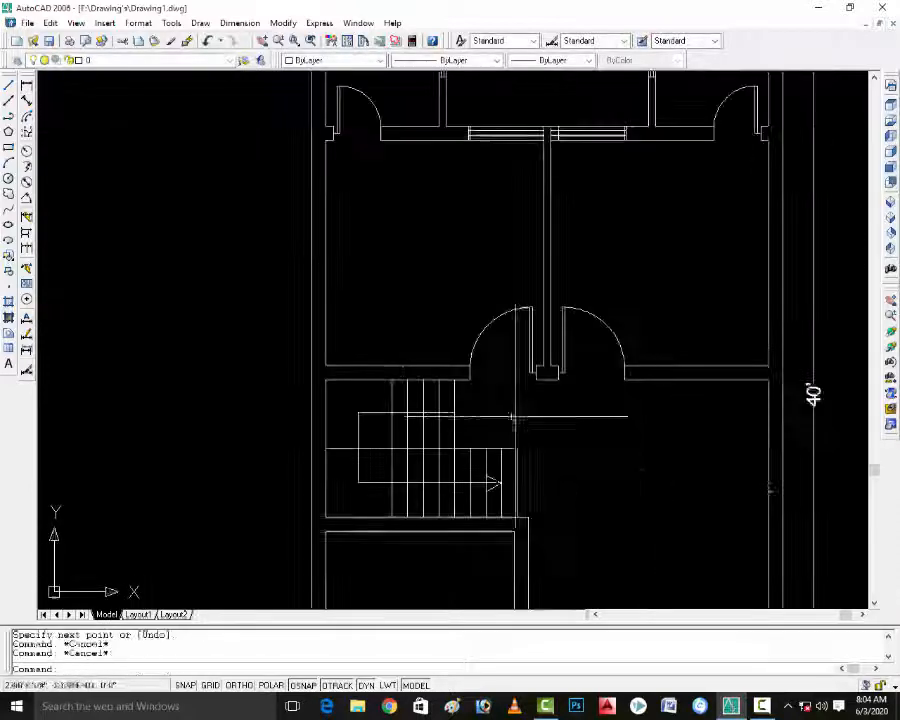
Draw an 18" x 18" column rectangle starting from the plan's lower-right outer wall corner.
scroll(519, 374, "down", 3)
scroll(580, 515, "up", 6)
type("re")
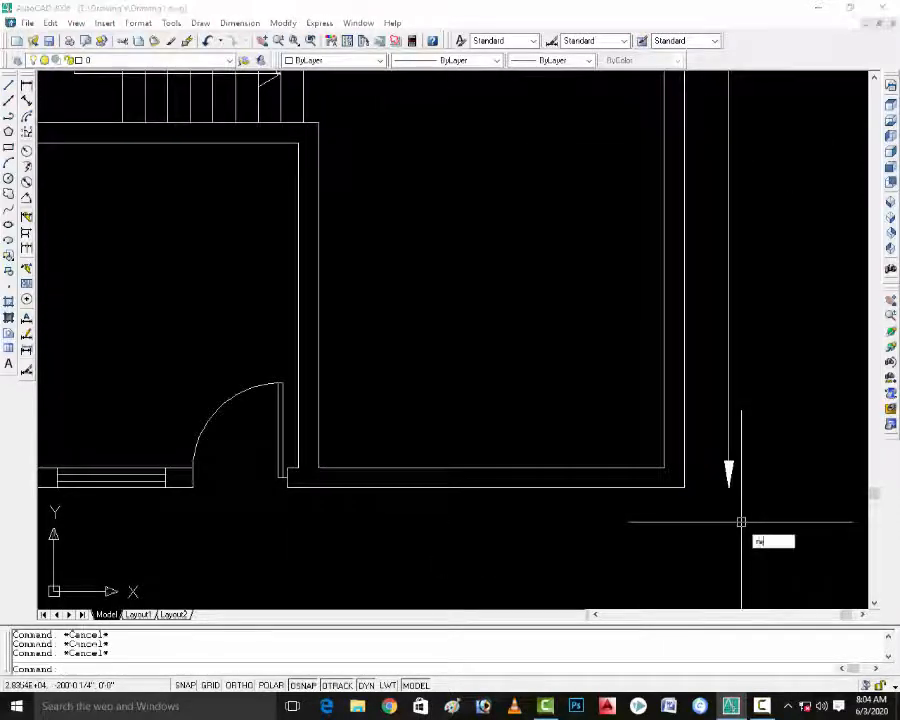
scroll(741, 521, "up", 2)
type("c")
key("Return")
left_click(658, 472)
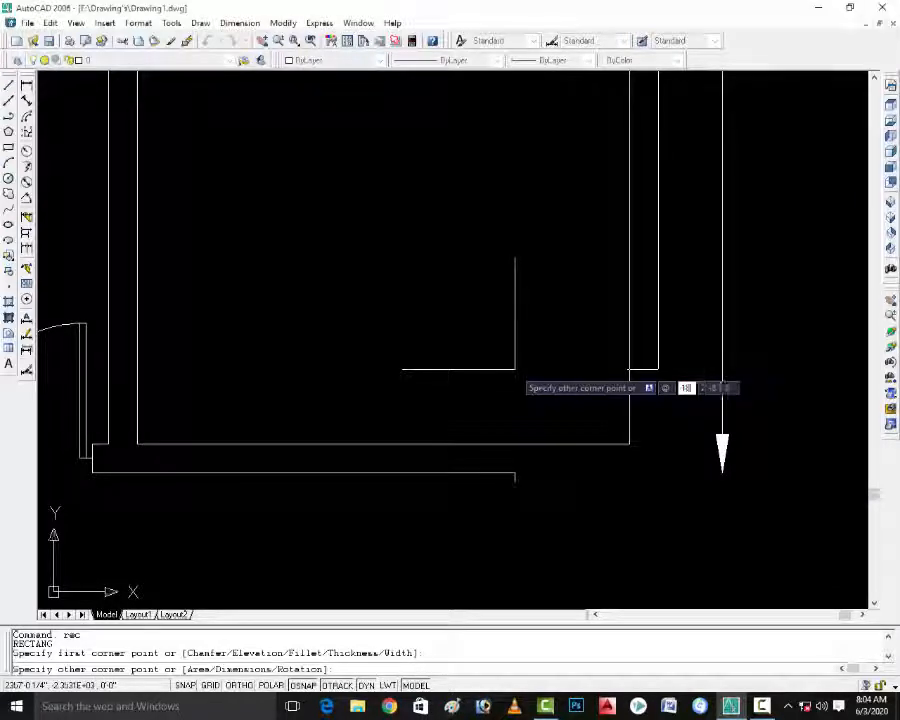
type("1")
key("Return")
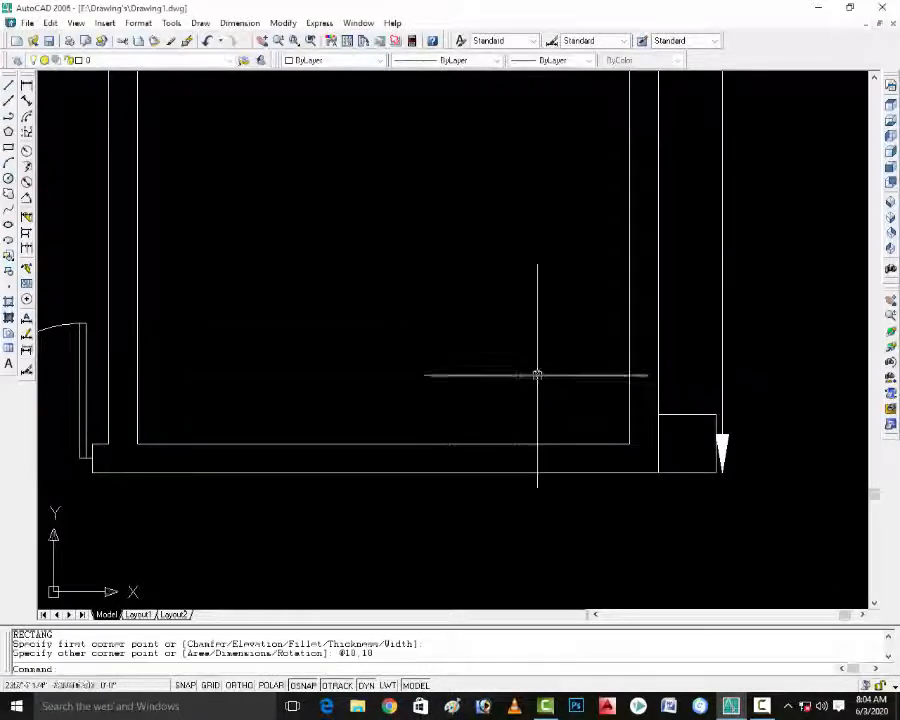
Move the column square by its lower-right corner onto the plan's lower-right outer wall corner.
key("Escape")
scroll(657, 464, "down", 2)
scroll(680, 465, "up", 3)
key("Escape")
key("Escape")
type("m")
key("Return")
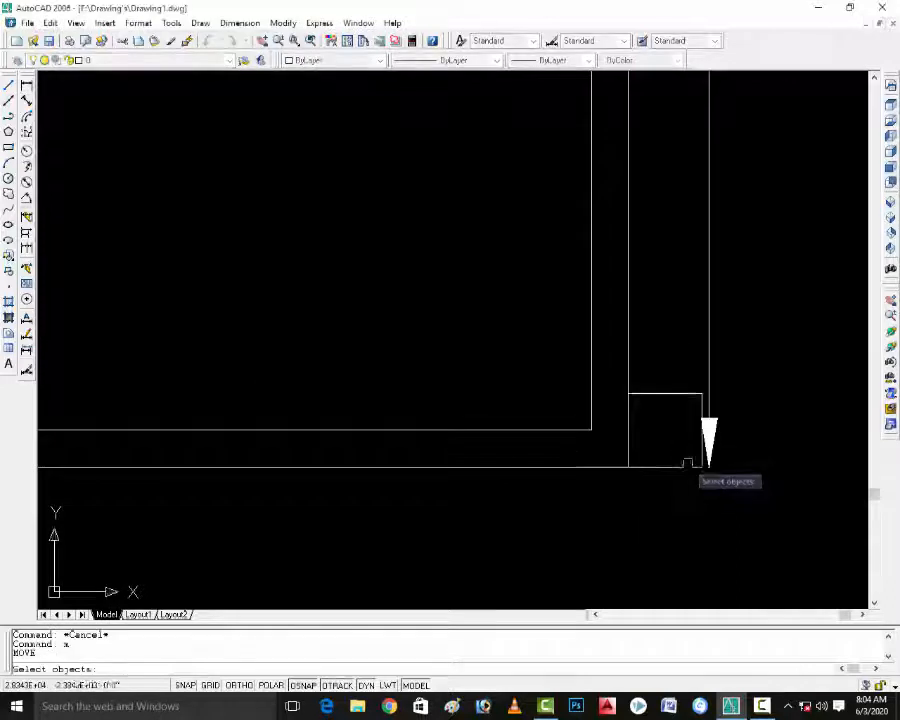
left_click(702, 466)
key("Return")
left_click(702, 467)
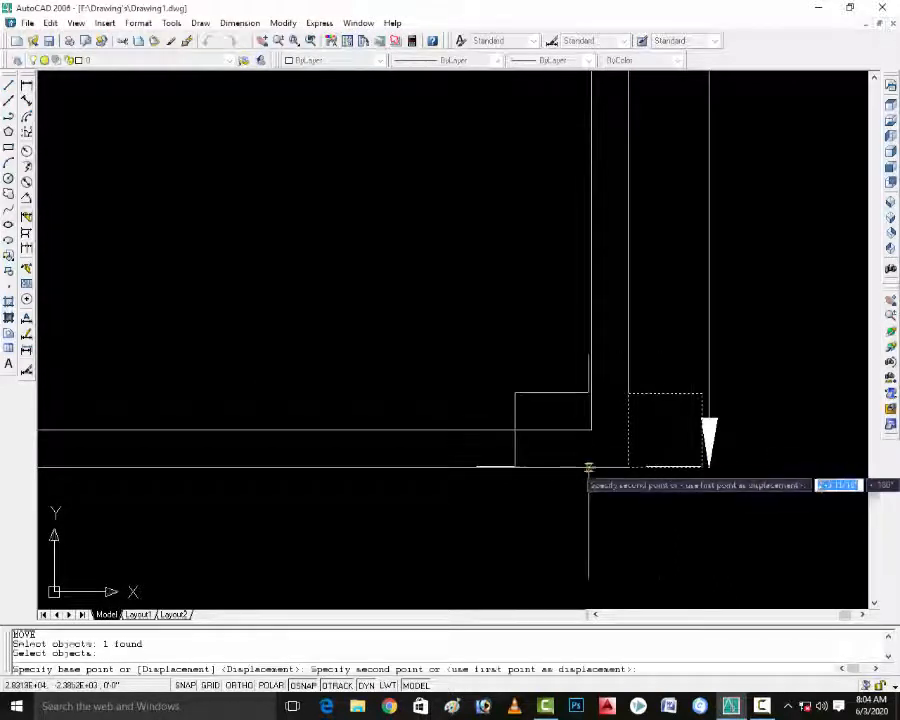
left_click(612, 465)
key("Escape")
key("Escape")
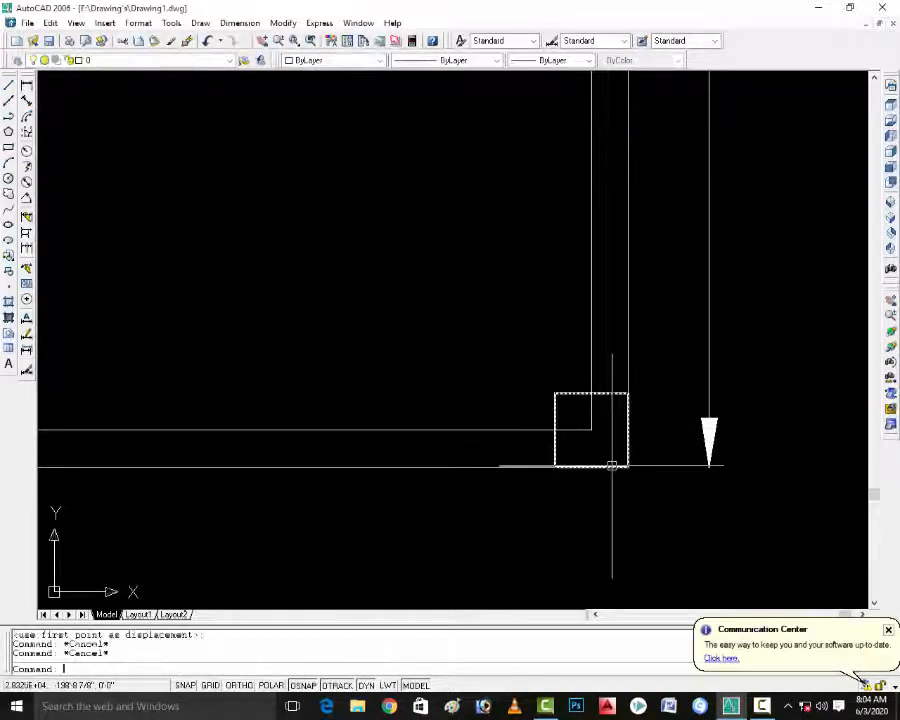
type("ter")
key("Return")
key("Return")
left_click(580, 420)
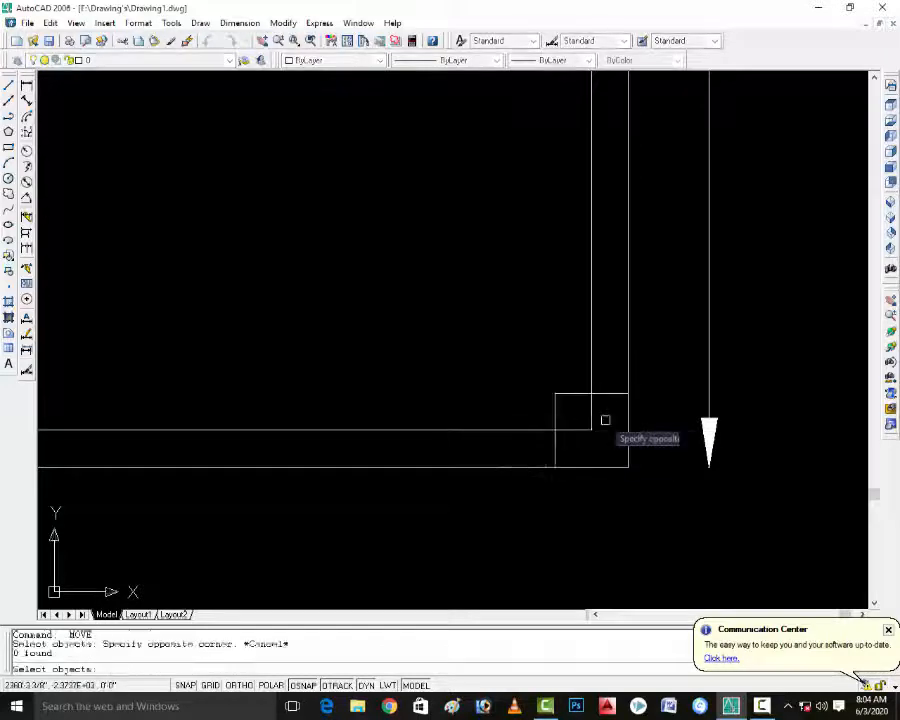
key("Escape")
key("Escape")
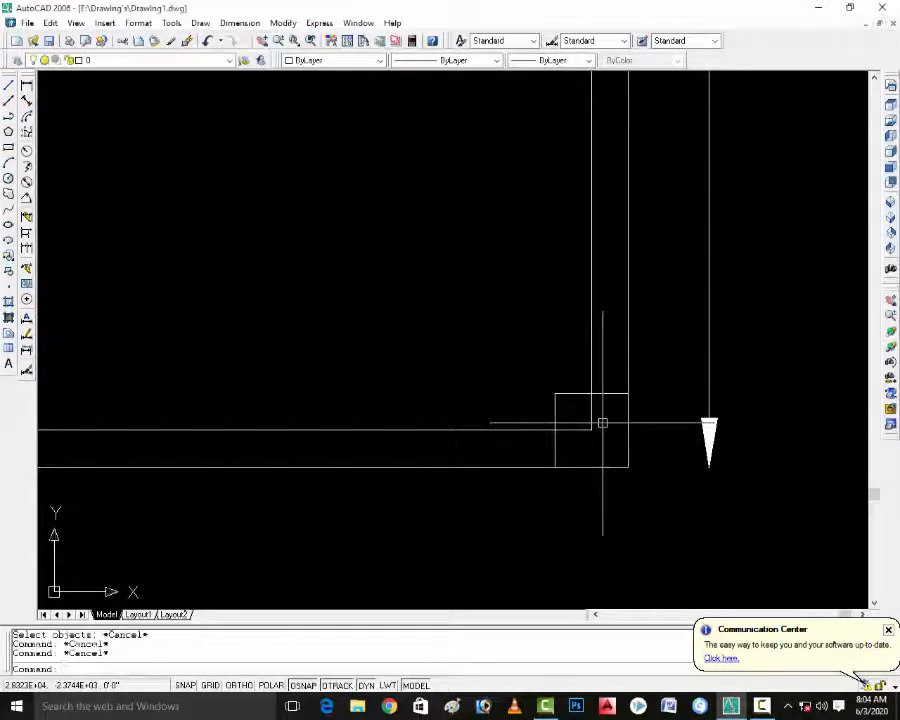
Trim the two inner wall lines inside the lower-right corner column.
type("tr")
key("Return")
key("Return")
left_click(593, 424)
left_click(581, 431)
scroll(585, 436, "down", 4)
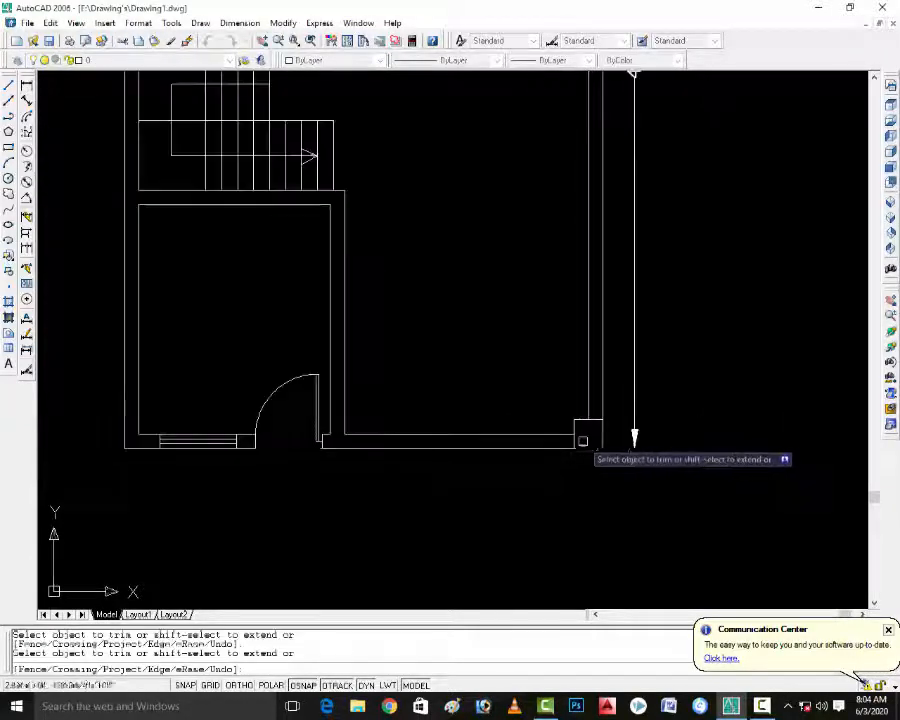
scroll(565, 439, "up", 3)
key("Escape")
key("Escape")
key("Escape")
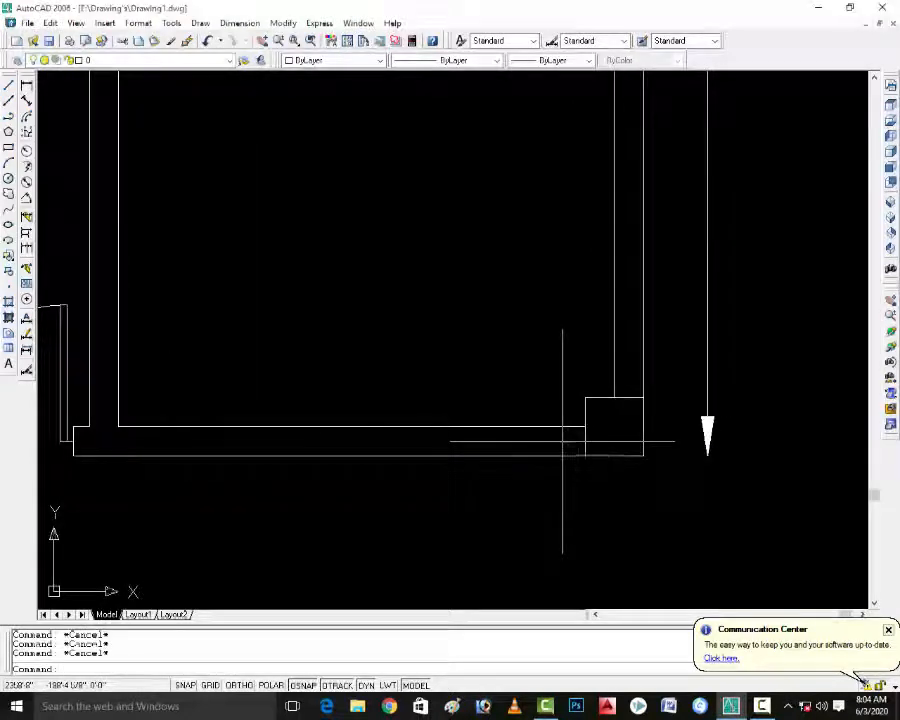
Copy the corner column square 9'6" to the left along the bottom wall.
type("cp")
key("Return")
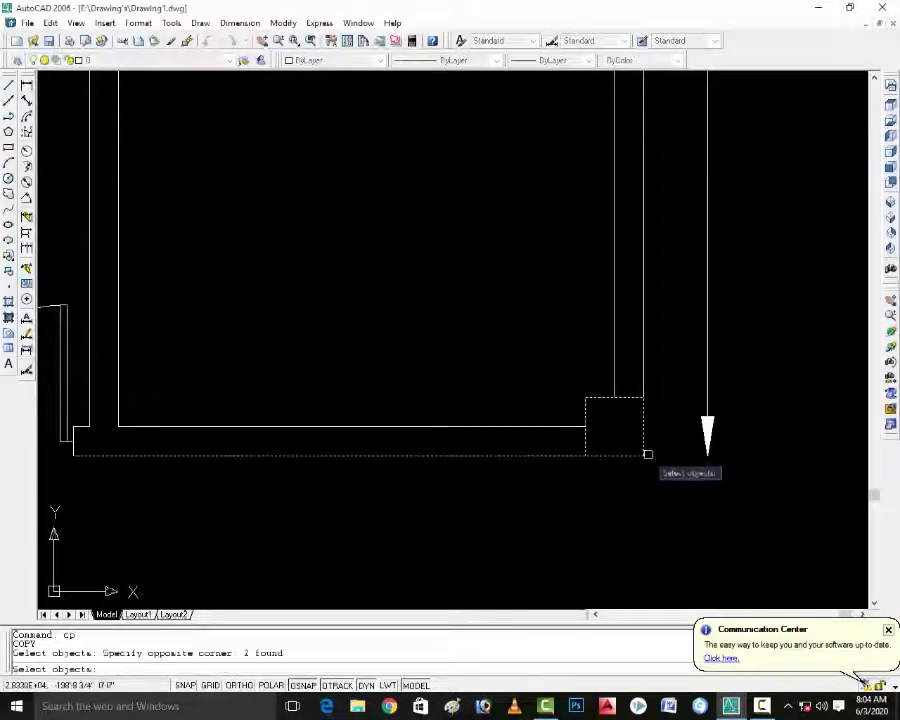
key("Escape")
key("Return")
left_click(590, 398)
key("Return")
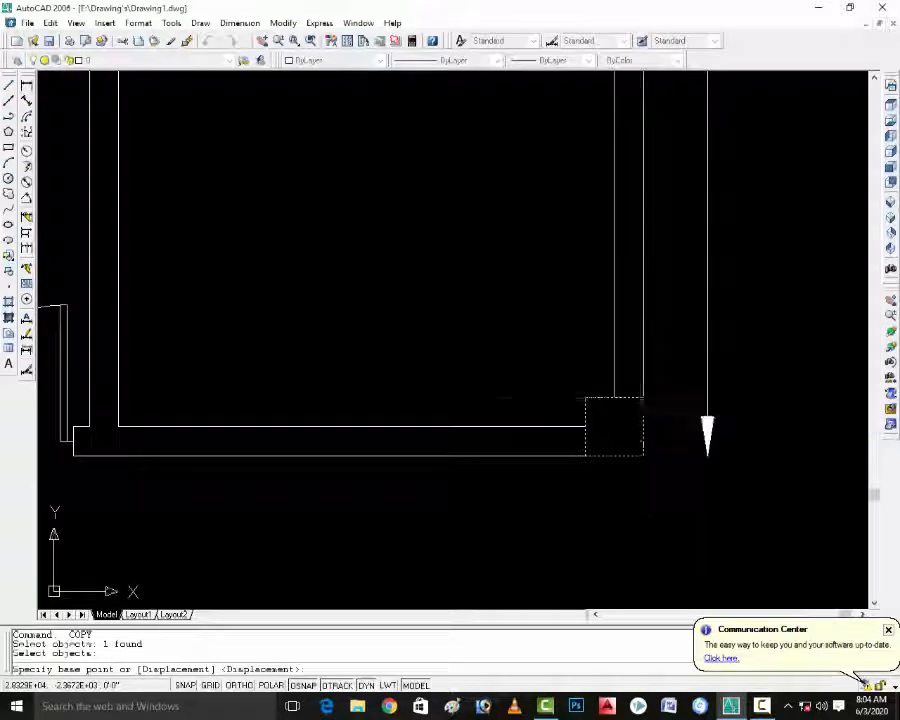
left_click(595, 398)
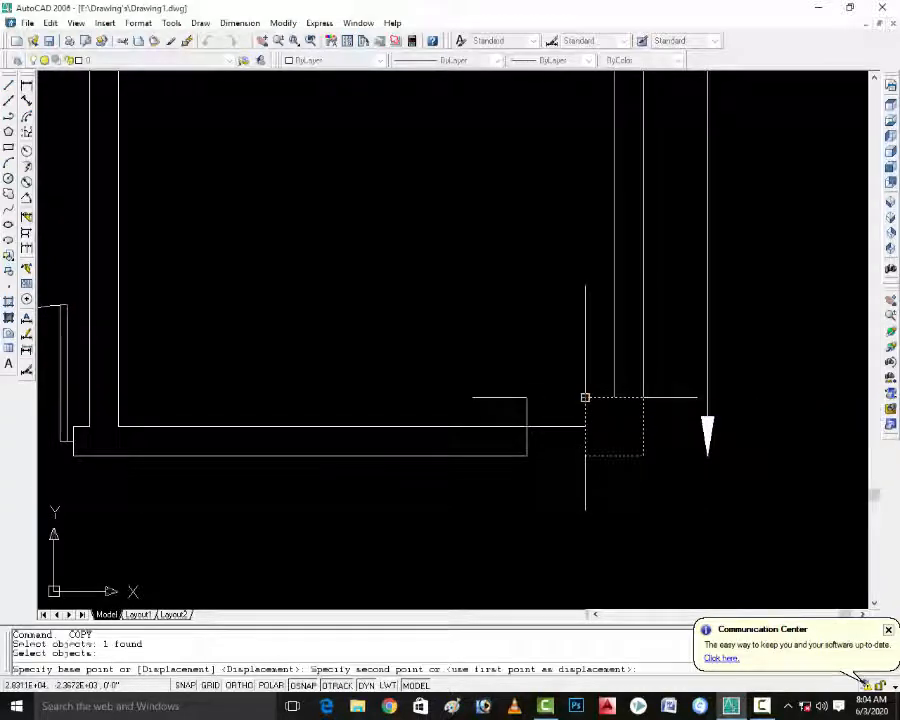
type("9'")
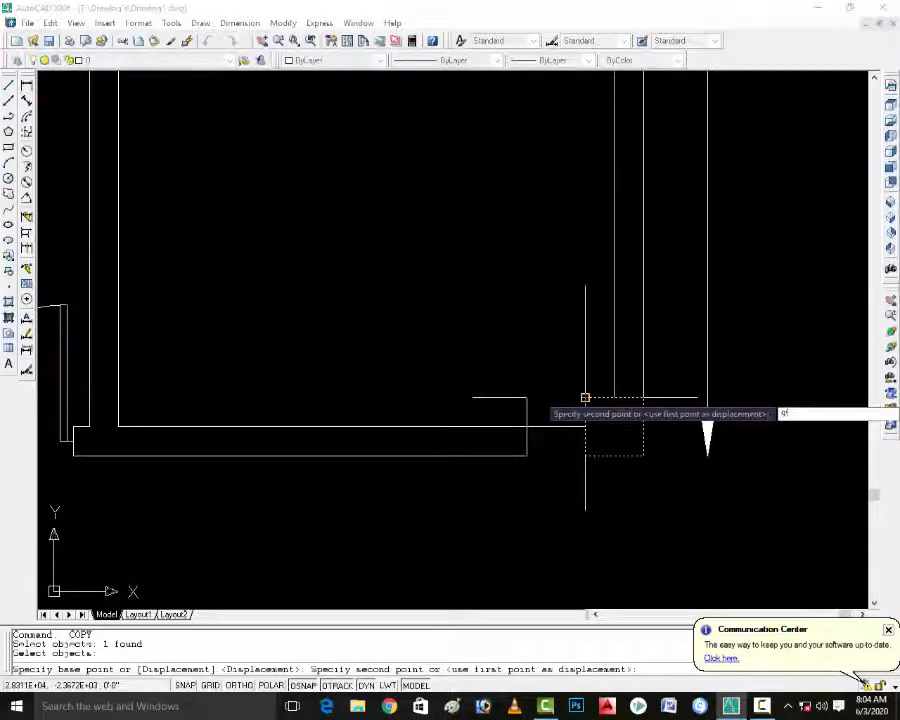
type("6")
key("Return")
key("Escape")
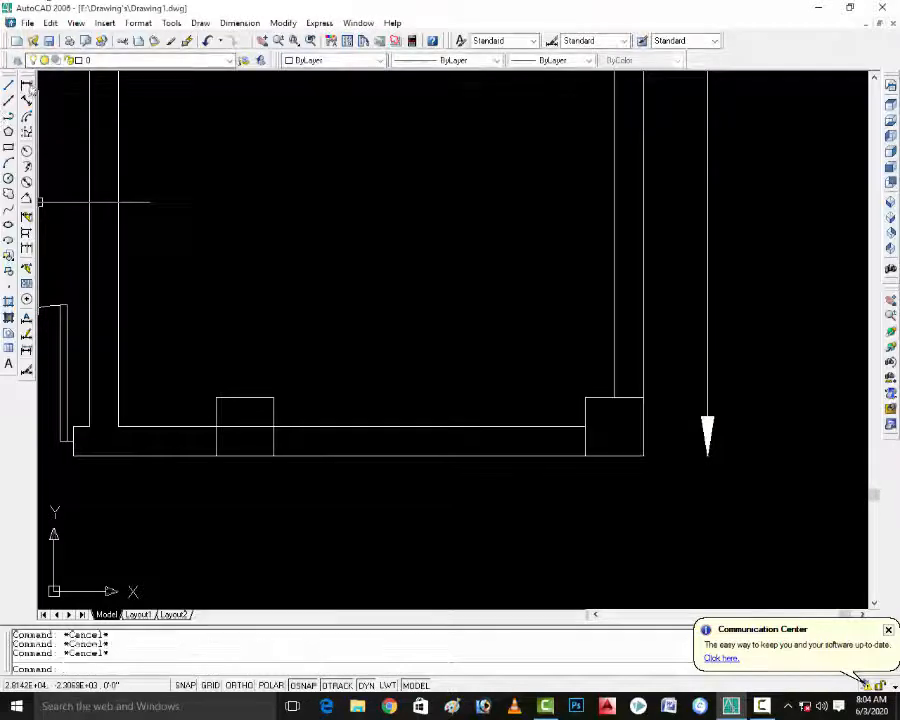
Measure the clear distance between the two bottom-wall columns with a linear dimension.
left_click(26, 85)
left_click(273, 397)
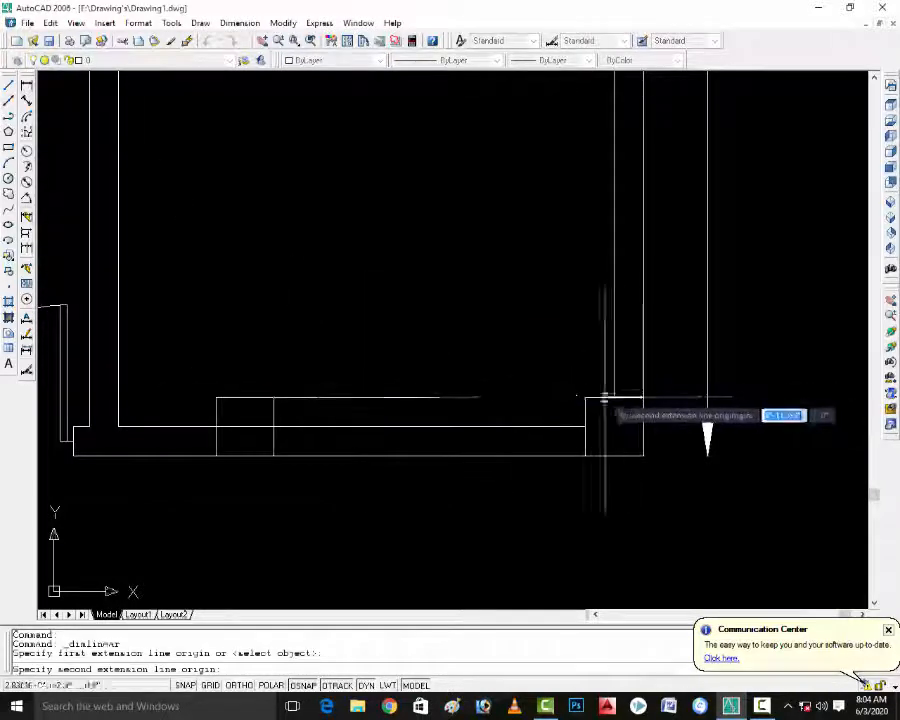
left_click(585, 397)
key("Escape")
key("Escape")
key("Escape")
type("t")
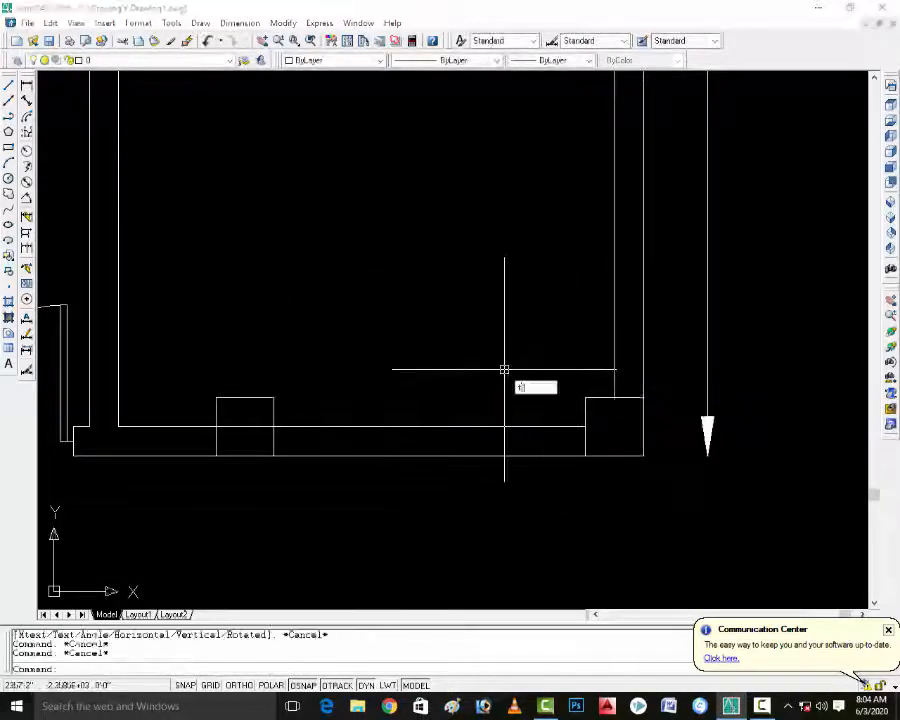
type("r")
key("Return")
key("Return")
key("Escape")
Draw both corner-to-corner diagonals inside the copied column square on the bottom wall.
type("l")
key("Return")
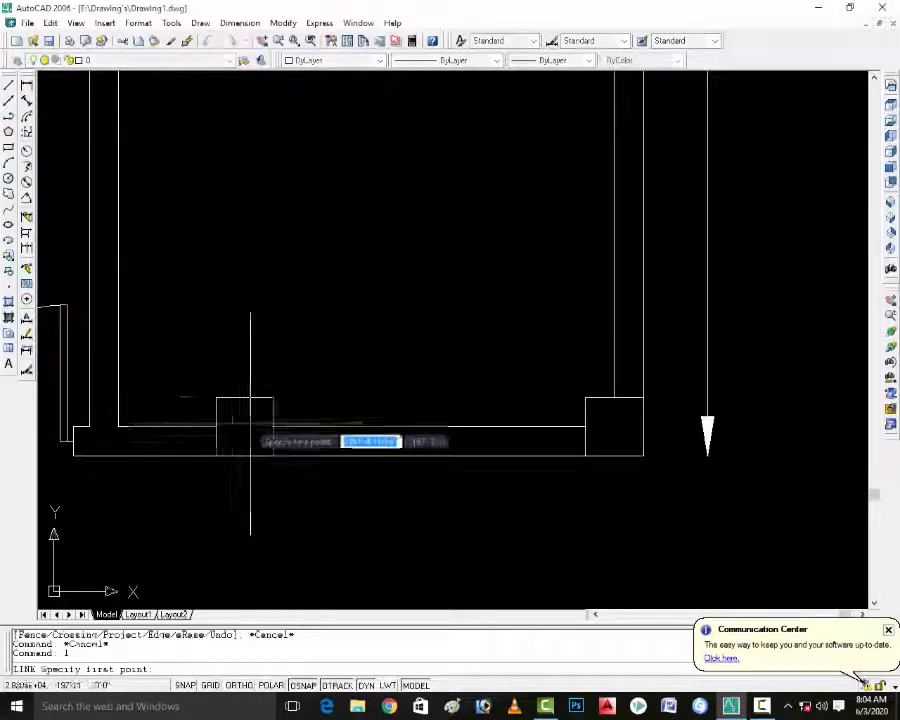
left_click(273, 397)
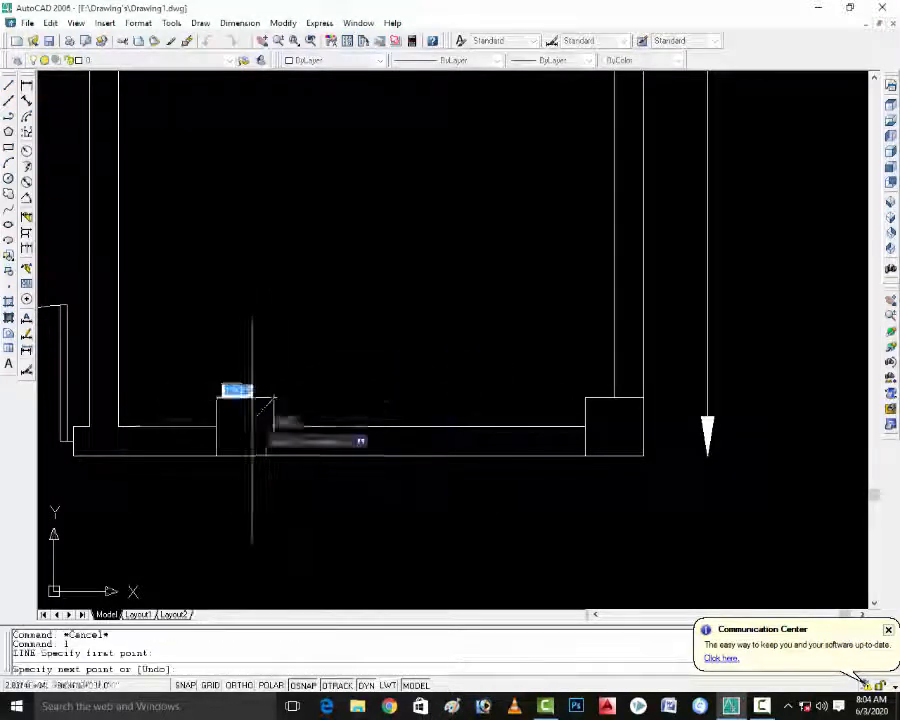
left_click(218, 453)
key("Return")
key("Return")
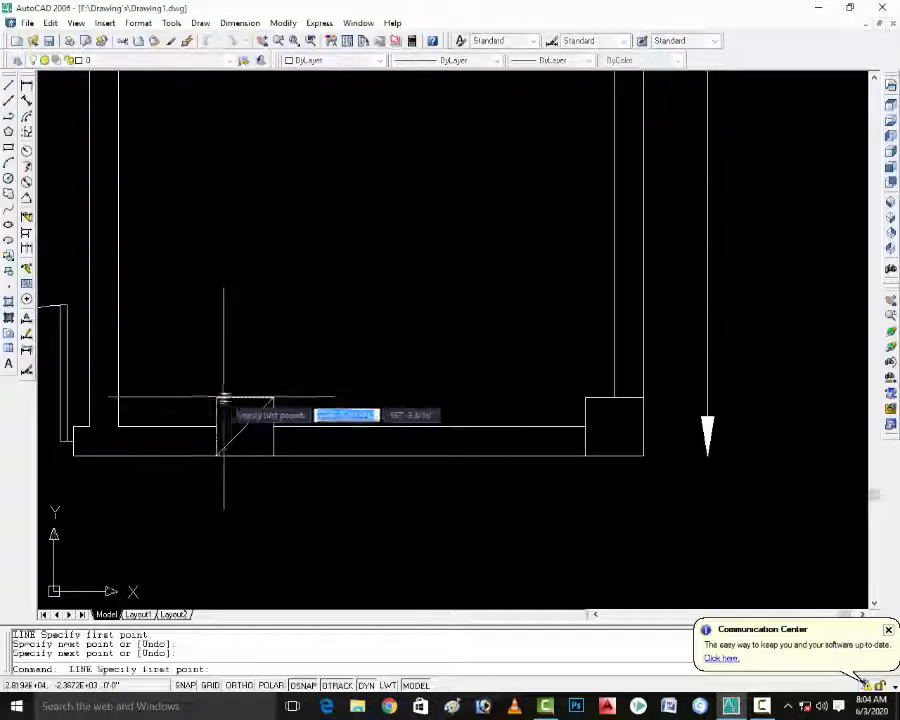
left_click(215, 397)
left_click(276, 455)
key("Escape")
key("Escape")
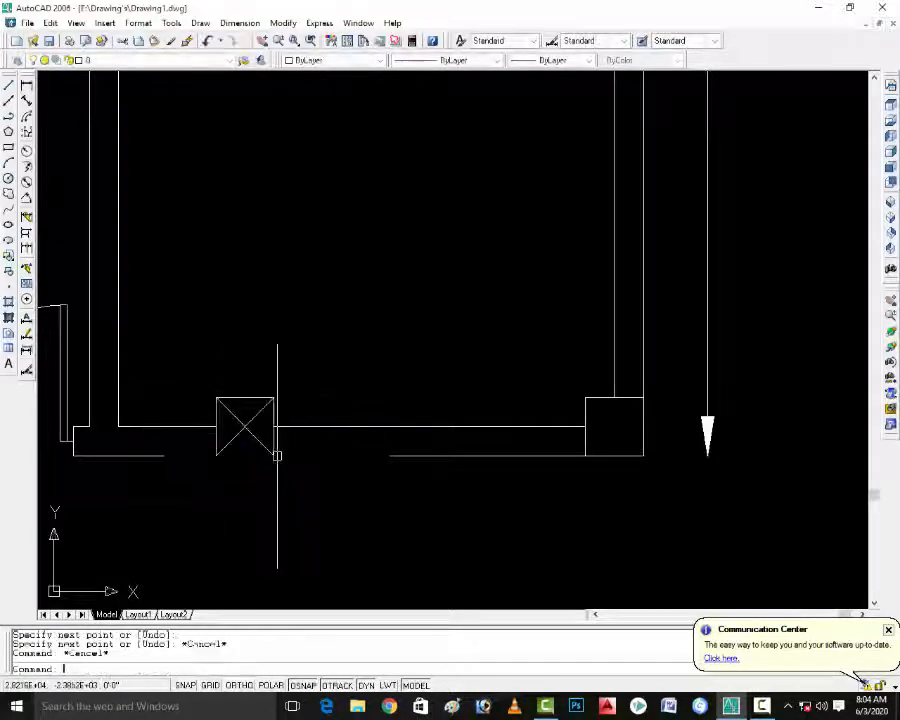
Draw a circle inside the copied column square, centred where its two diagonals cross.
type("c")
key("Return")
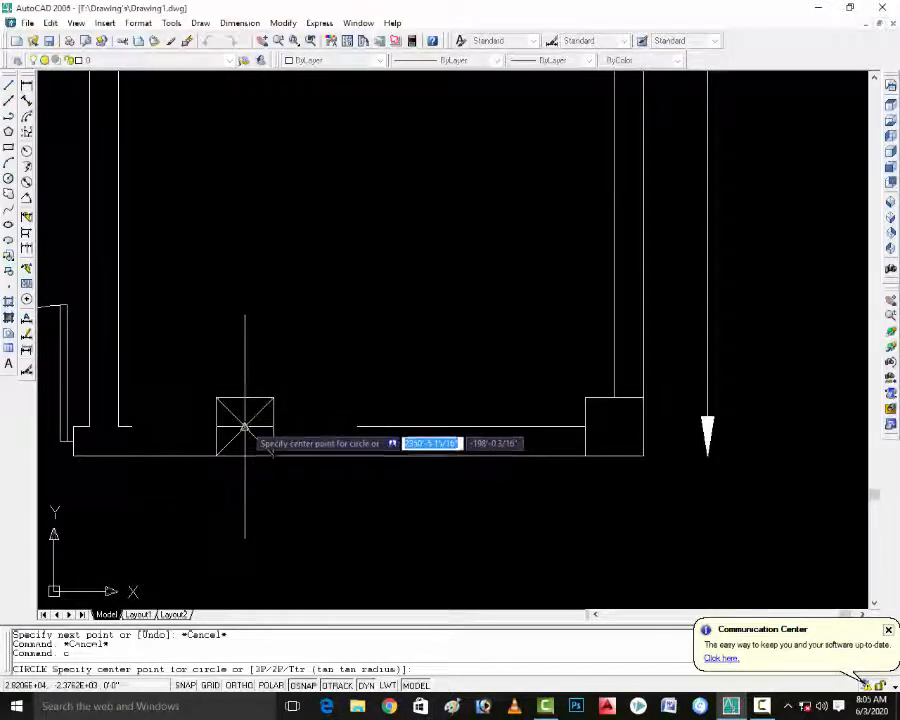
left_click(244, 426)
left_click(257, 427)
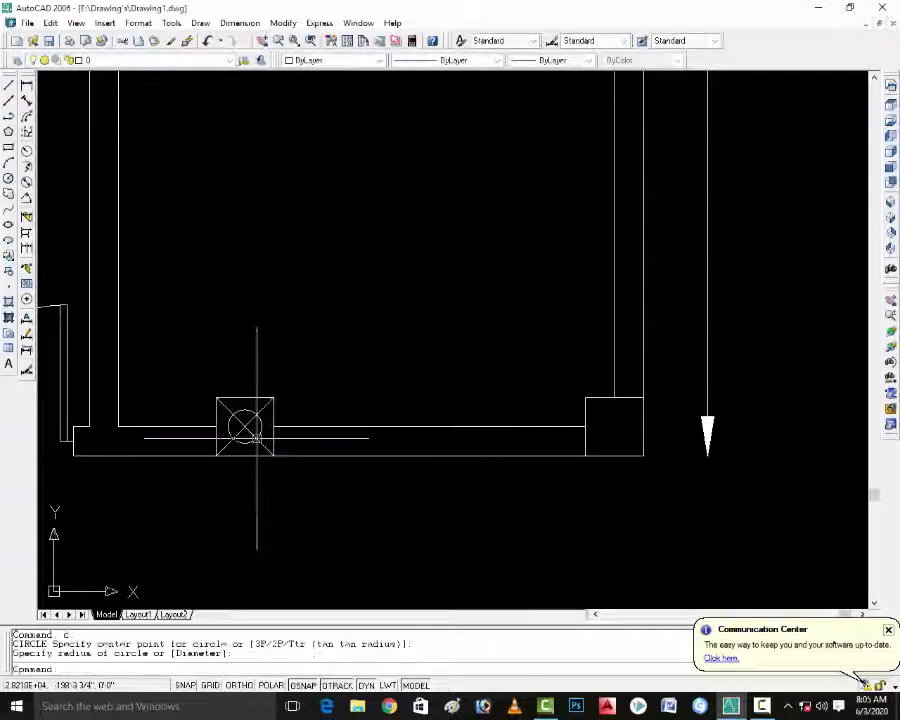
key("Escape")
key("Escape")
Copy the circle and both diagonals into the lower-right corner column, matching the squares' lower-right corners.
type("co")
key("Return")
scroll(252, 420, "up", 6)
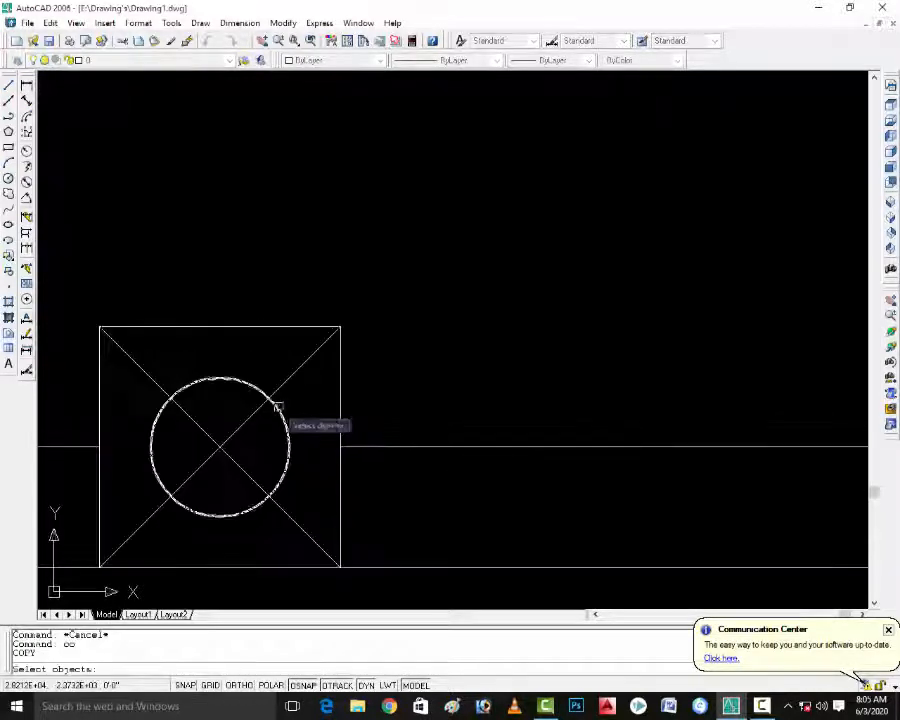
left_click(298, 408)
left_click(182, 480)
key("Return")
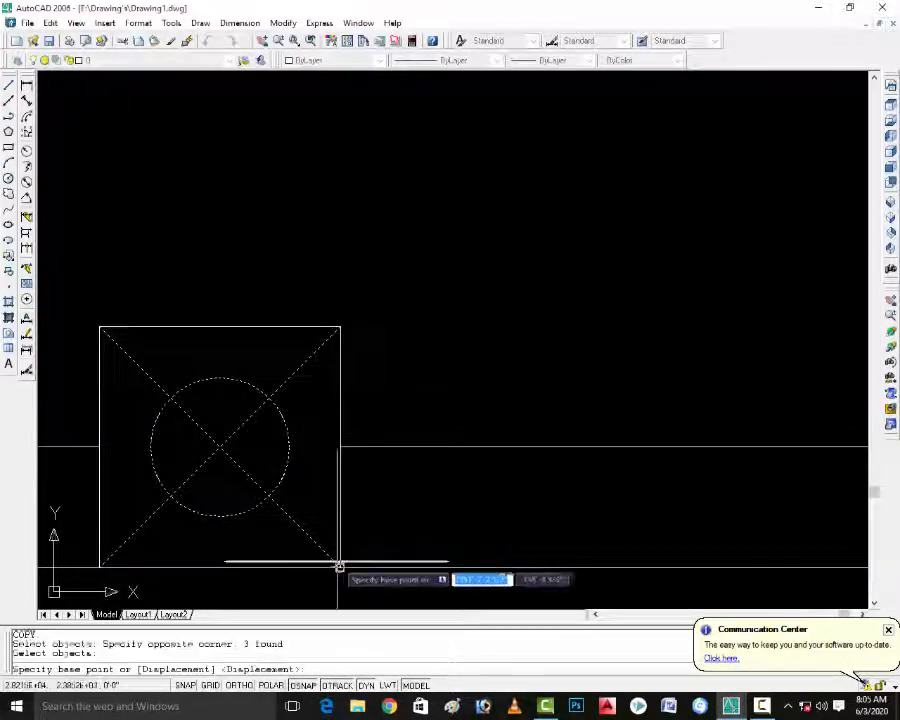
left_click(340, 567)
scroll(336, 562, "down", 6)
scroll(735, 580, "up", 6)
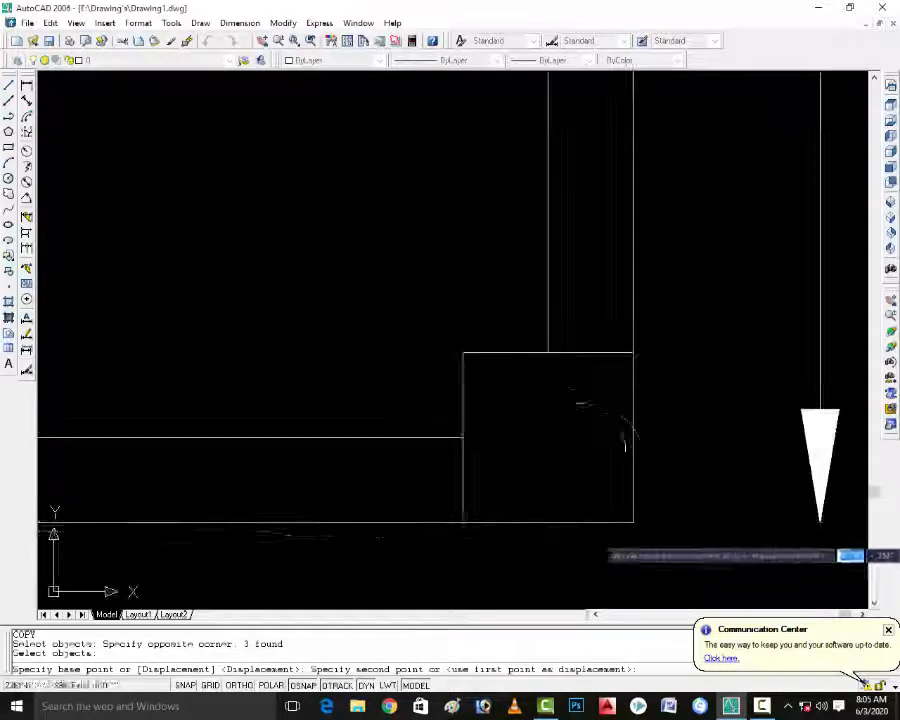
left_click(633, 522)
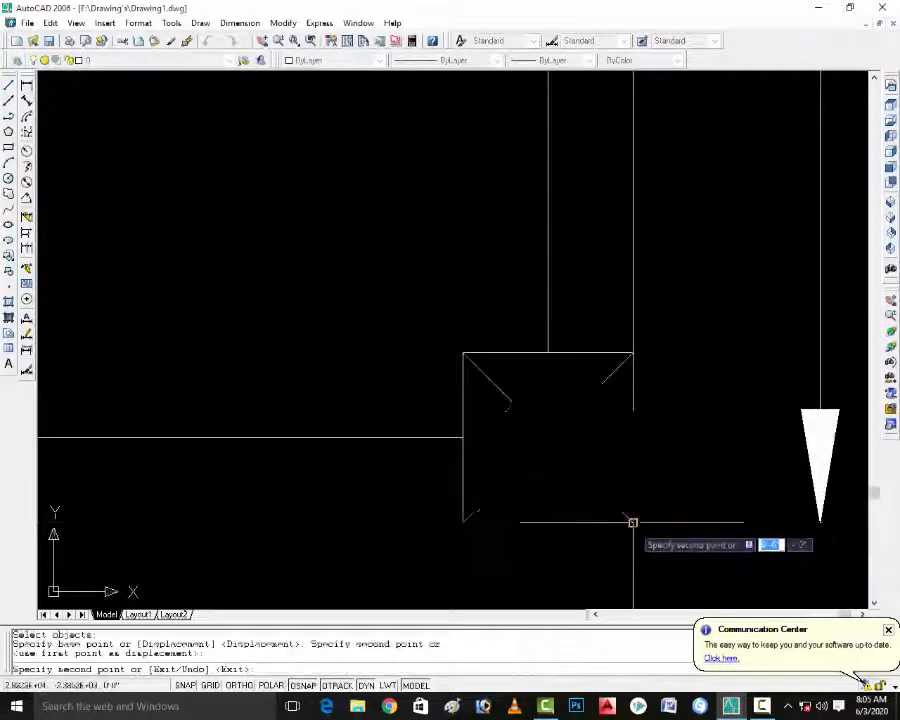
Trim away the bottom wall's outer line between the two columns.
scroll(633, 522, "down", 6)
key("Escape")
key("Escape")
key("Escape")
scroll(558, 552, "up", 4)
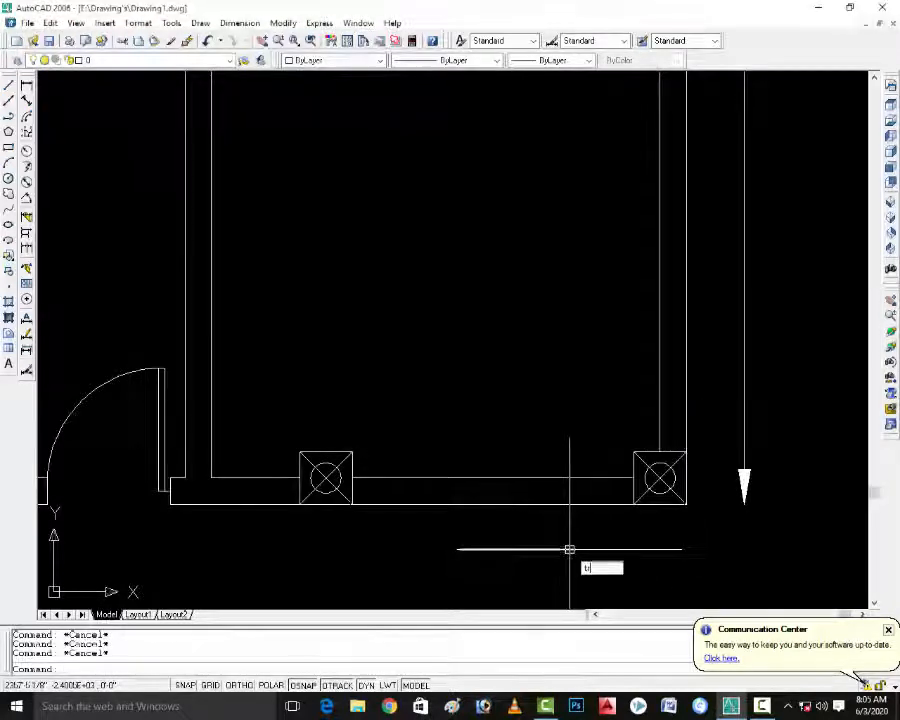
key("Return")
key("Return")
left_click(573, 414)
left_click(548, 451)
left_click(506, 505)
key("Escape")
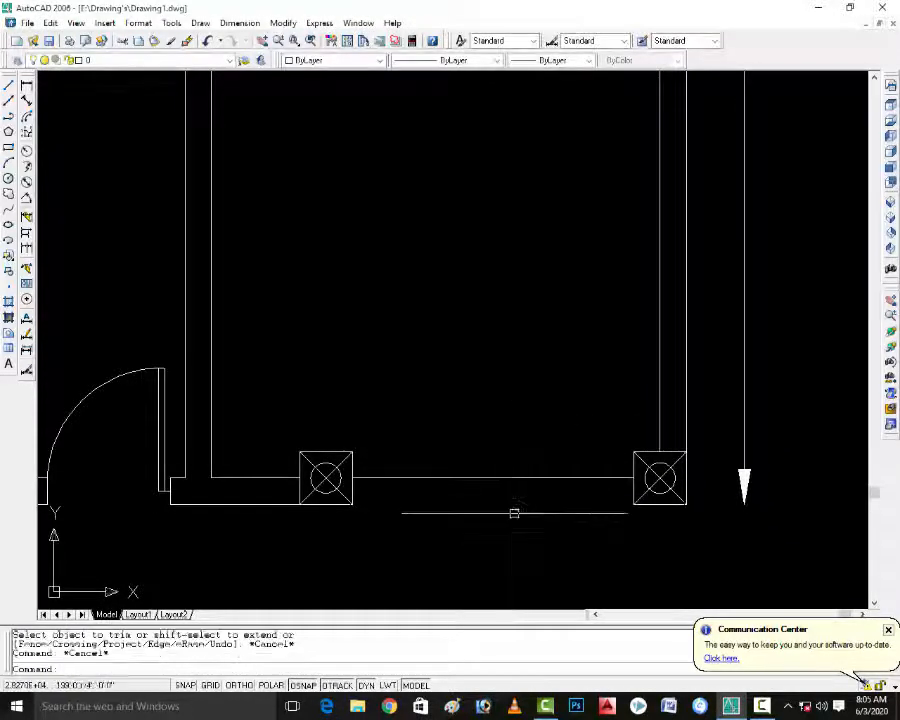
Erase the bottom wall's inner line between the two columns.
type("e")
key("Return")
left_click(512, 478)
key("Return")
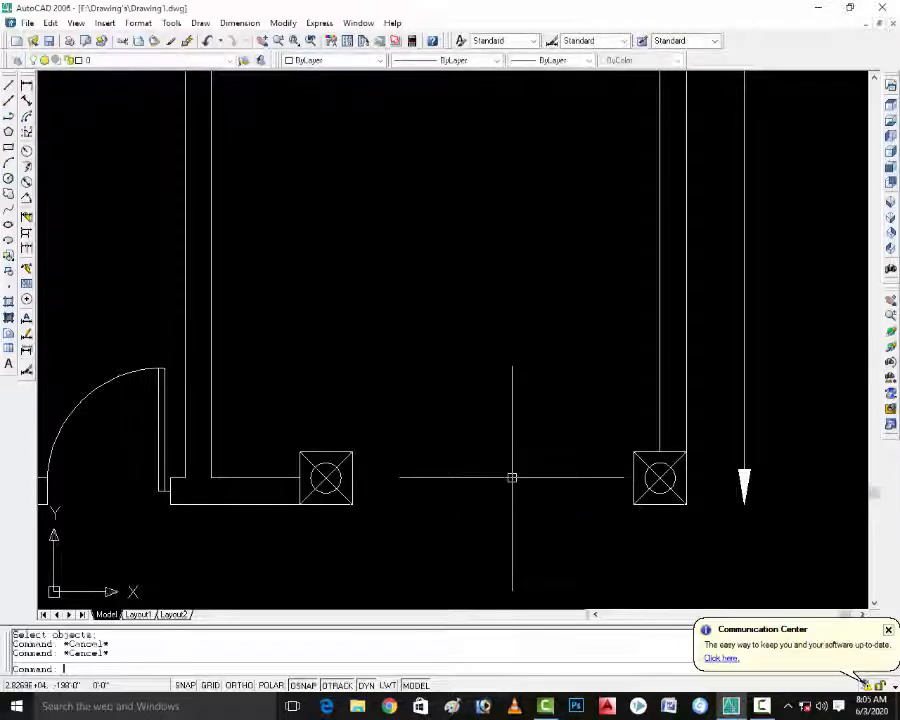
Draw a single line connecting the midpoints of the two bottom columns' facing sides.
type("l")
key("Return")
left_click(352, 479)
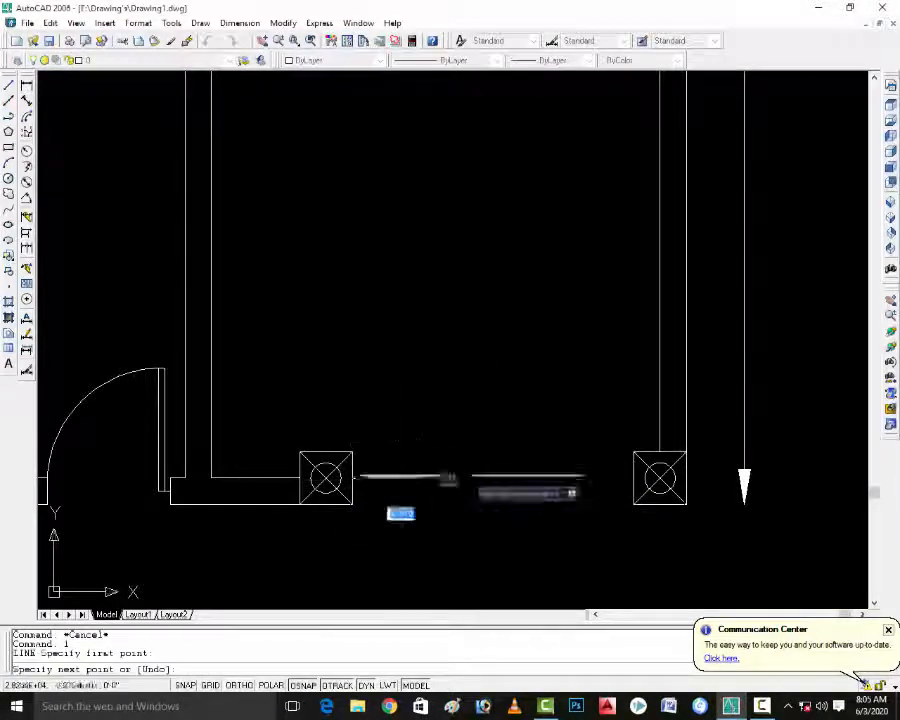
left_click(633, 480)
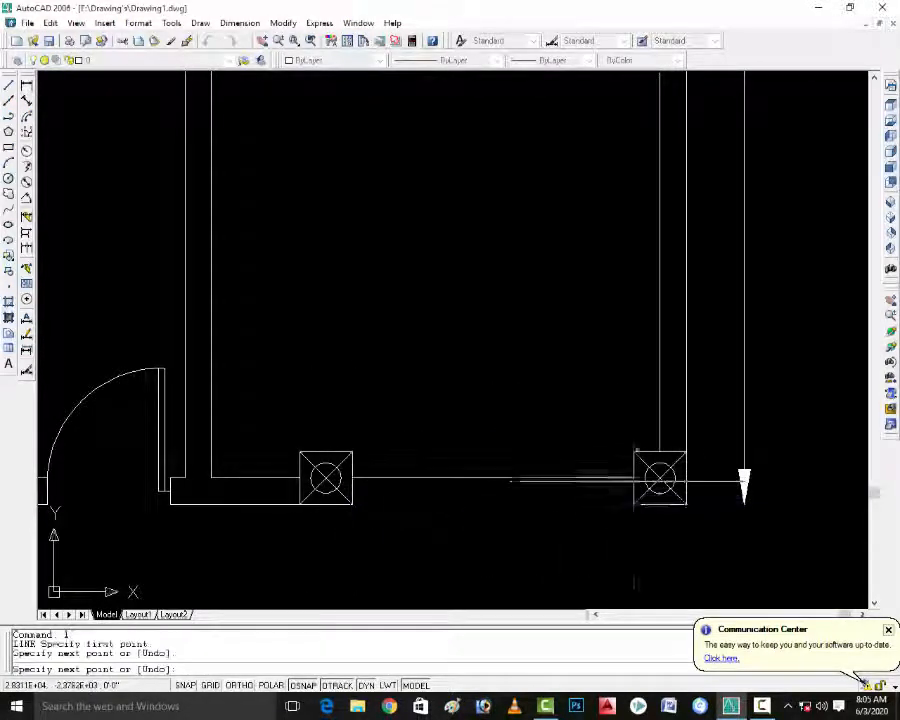
scroll(590, 497, "down", 5)
key("Escape")
key("Escape")
key("Escape")
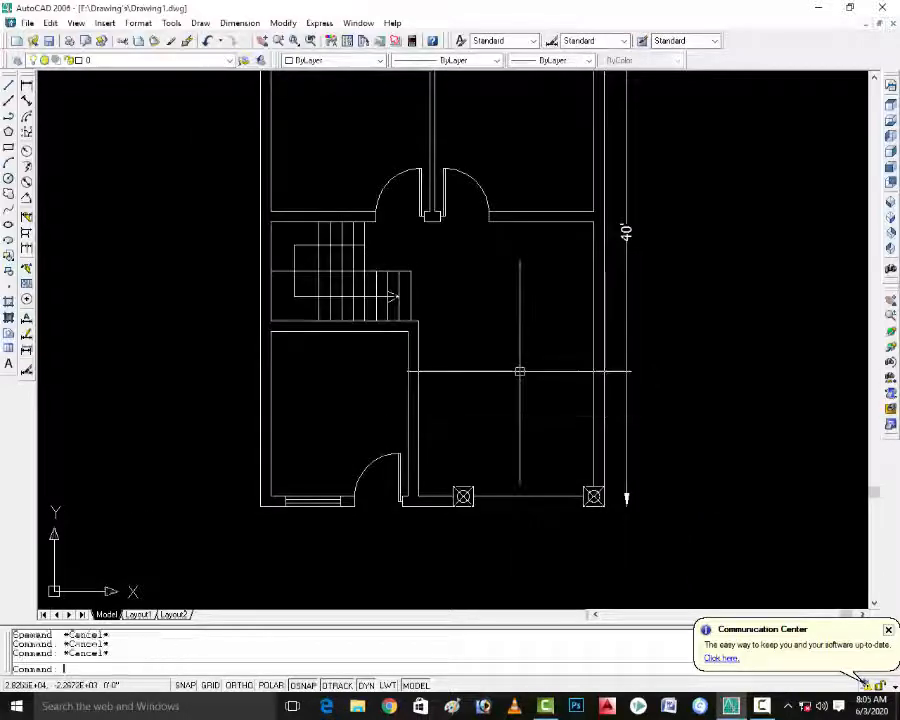
Measure the left bedroom's clear width with a linear dimension just below its top wall.
scroll(577, 462, "up", 2)
scroll(502, 372, "up", 2)
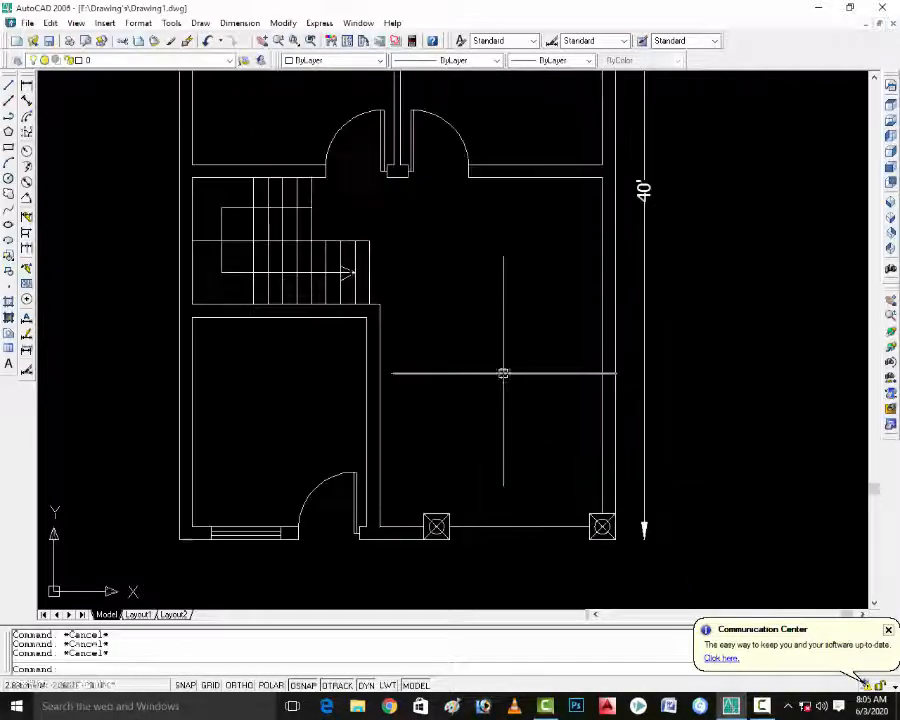
scroll(464, 368, "down", 3)
scroll(551, 466, "up", 2)
scroll(374, 484, "down", 5)
scroll(412, 364, "up", 1)
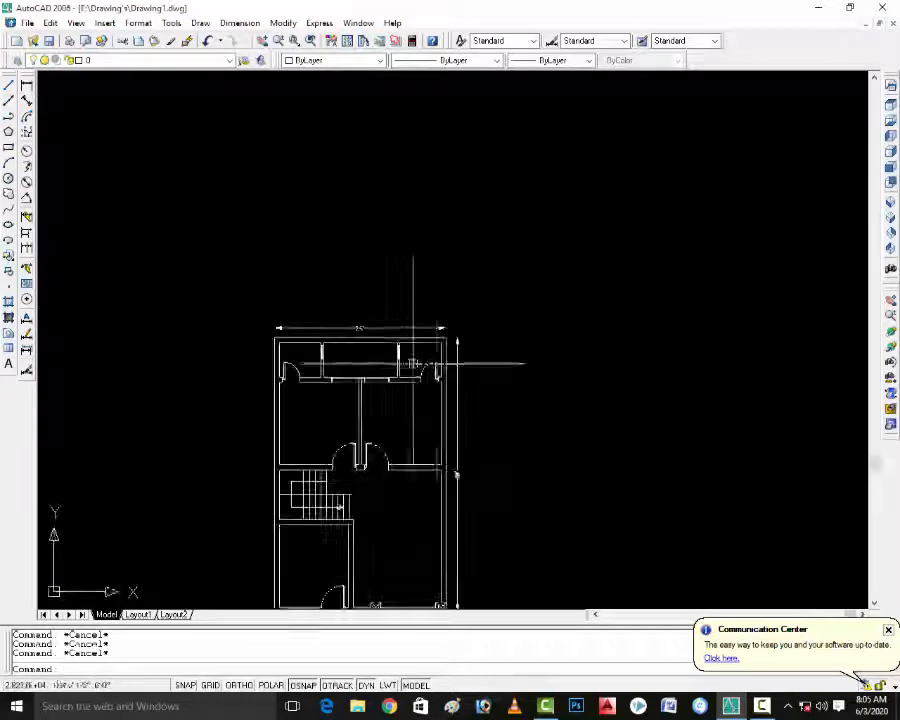
scroll(355, 372, "up", 2)
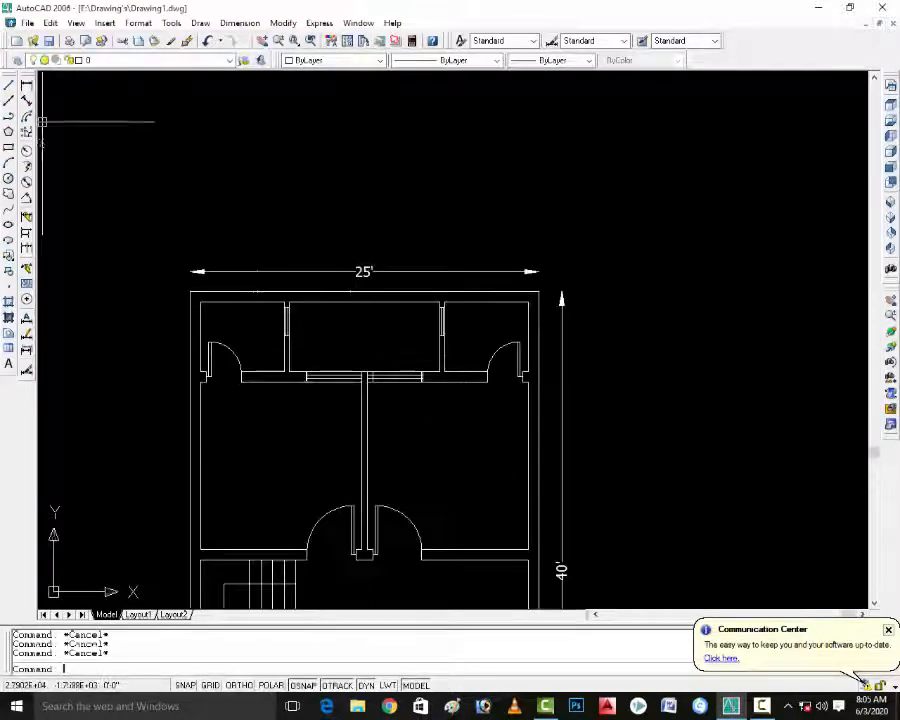
left_click(27, 87)
scroll(214, 392, "up", 3)
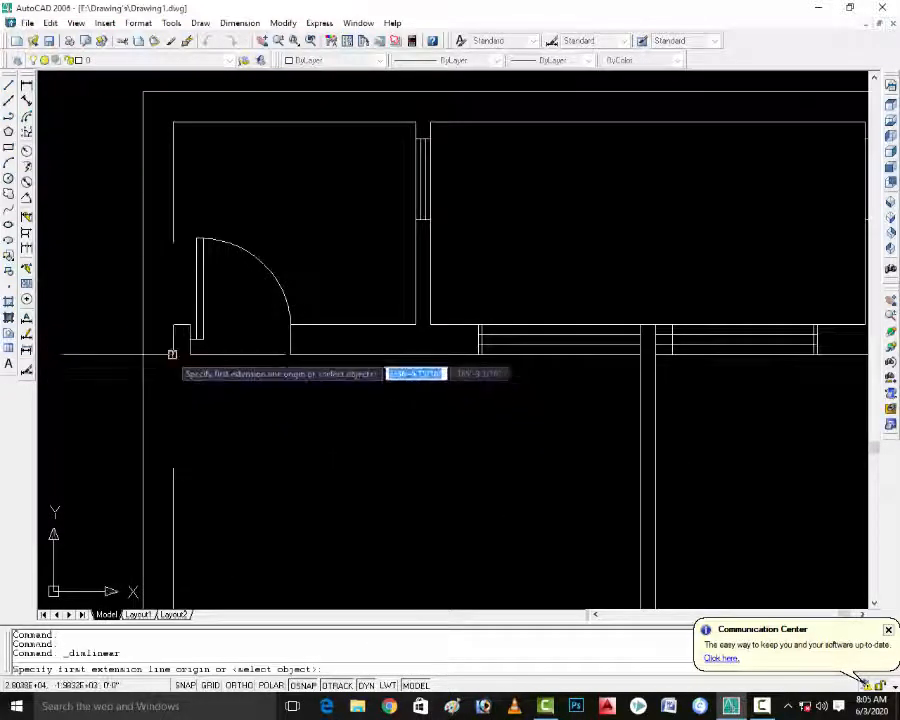
left_click(173, 353)
left_click(640, 355)
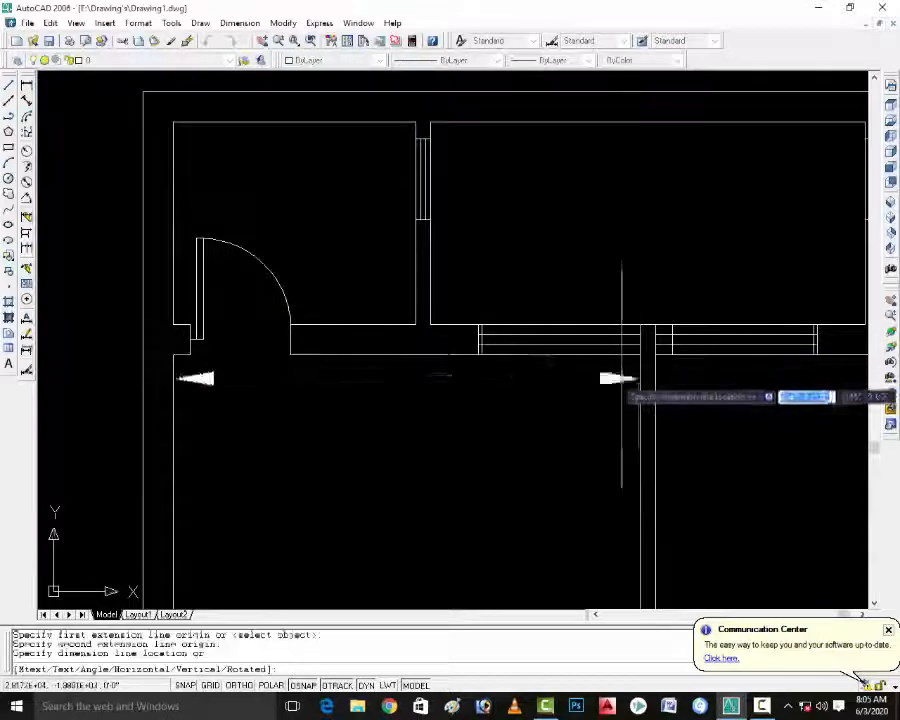
left_click(610, 394)
key("Escape")
key("Escape")
key("Escape")
Add a two-line multiline text label inside the left bedroom reading BED ROOM and 11'6"X12'.
scroll(520, 398, "down", 4)
scroll(463, 466, "up", 3)
type("t")
key("Return")
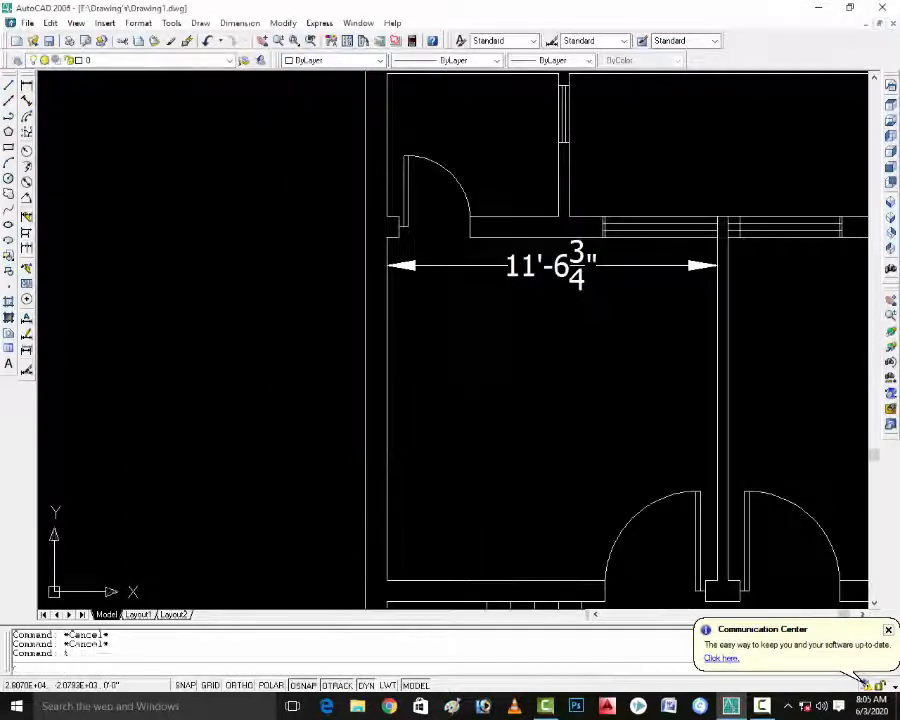
left_click(427, 321)
left_click(671, 523)
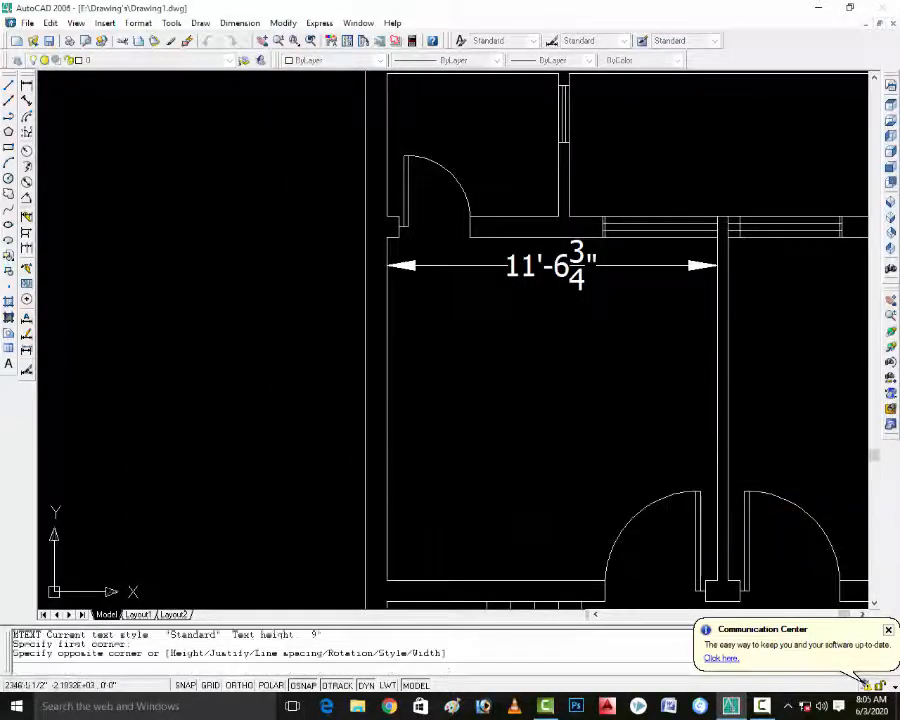
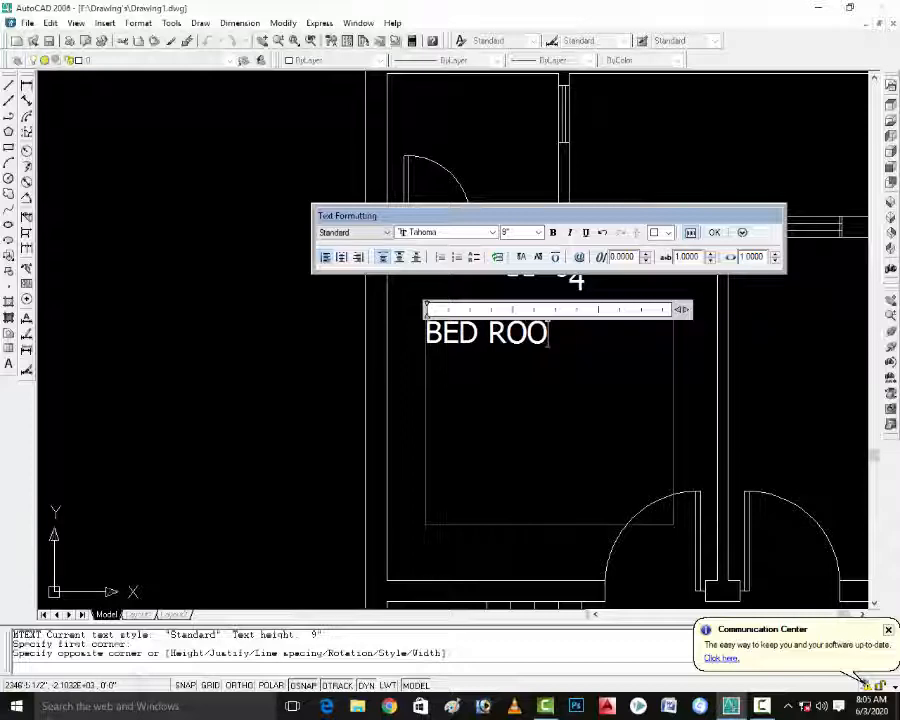
key("Return")
scroll(525, 433, "down", 1)
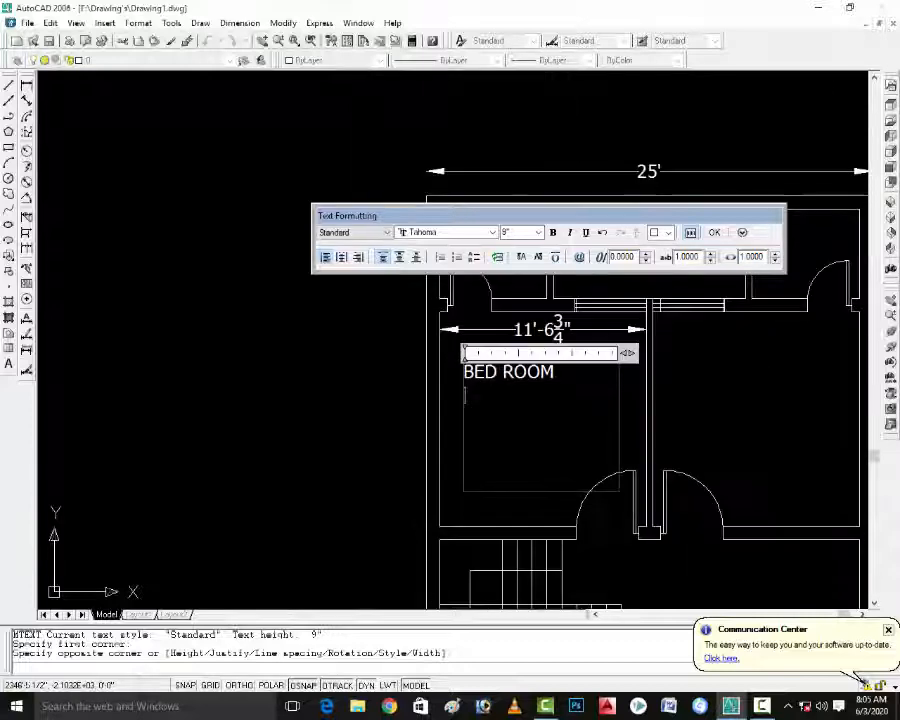
scroll(537, 367, "up", 2)
scroll(522, 316, "down", 1)
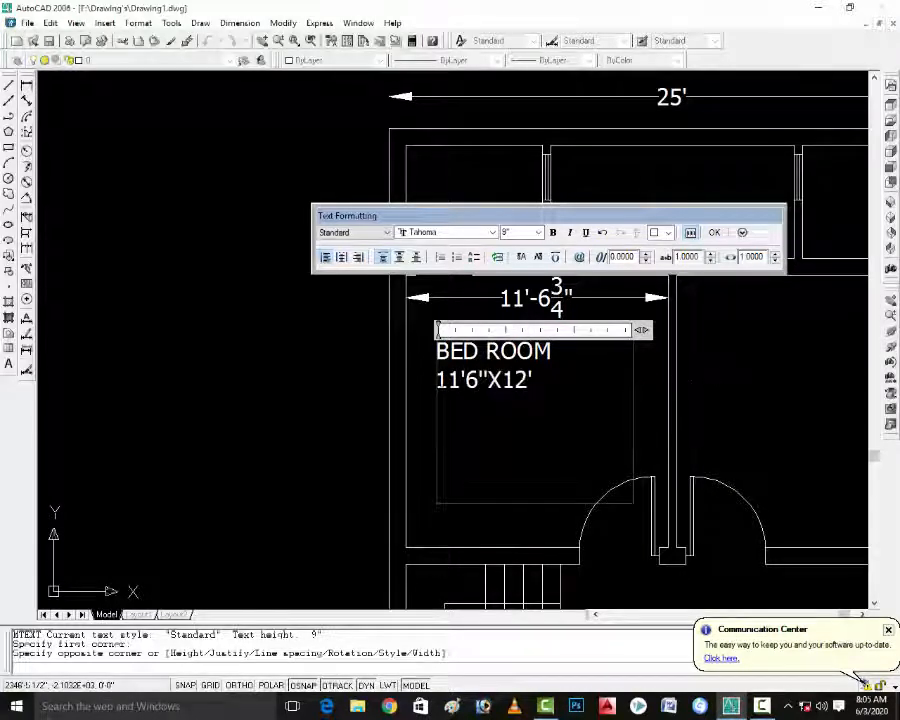
key("Escape")
key("Escape")
key("Escape")
Erase the width dimension in the left bedroom.
scroll(636, 403, "up", 1)
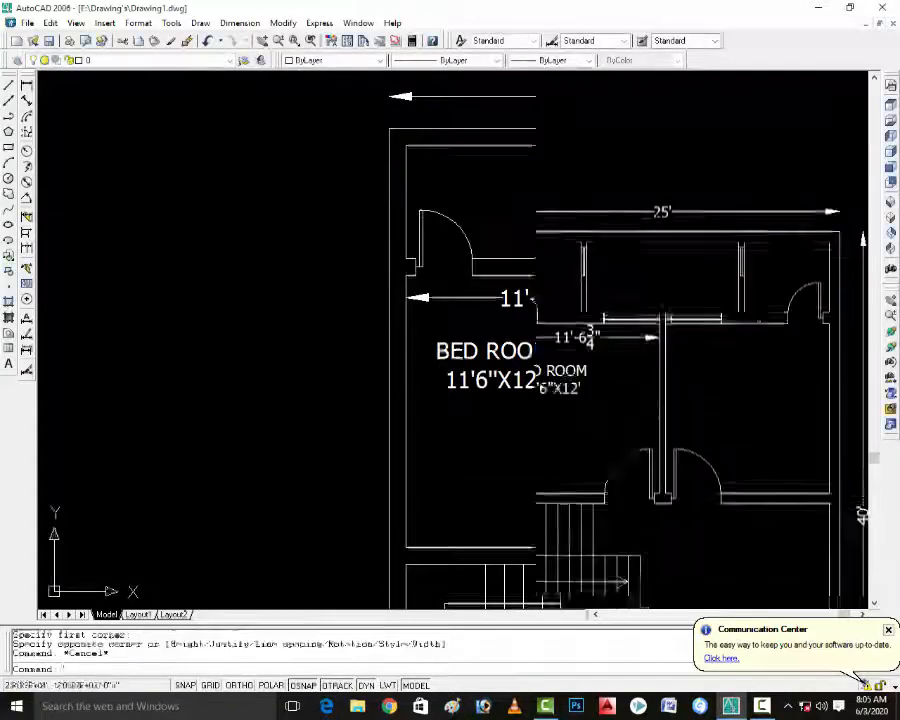
type("e")
key("Return")
left_click(528, 270)
key("Return")
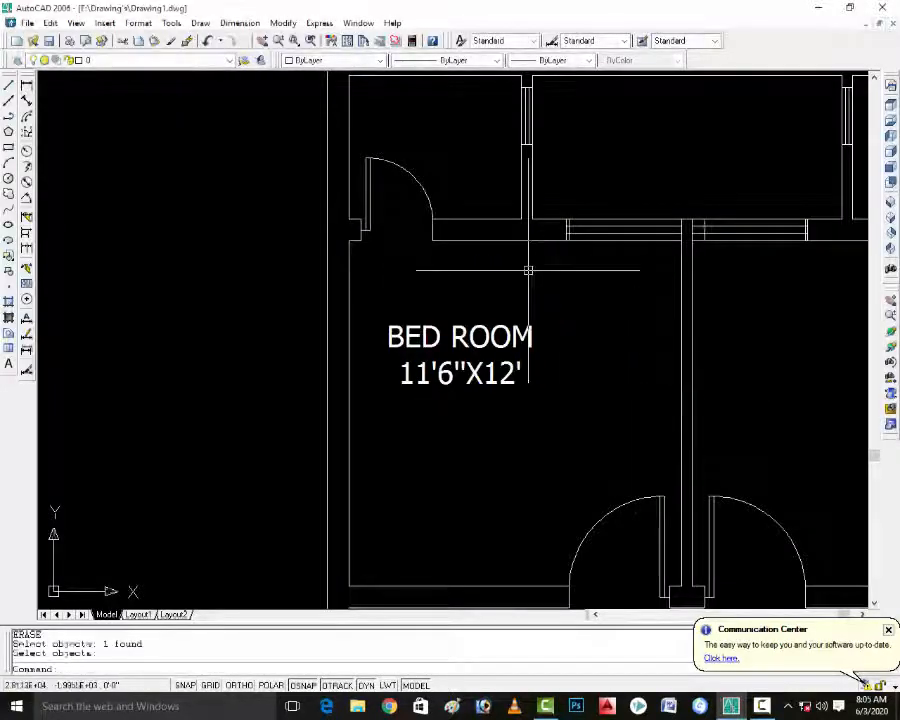
Move the BED ROOM label to the middle of the left bedroom.
type("m")
key("Return")
left_click(460, 368)
key("Return")
left_click(389, 384)
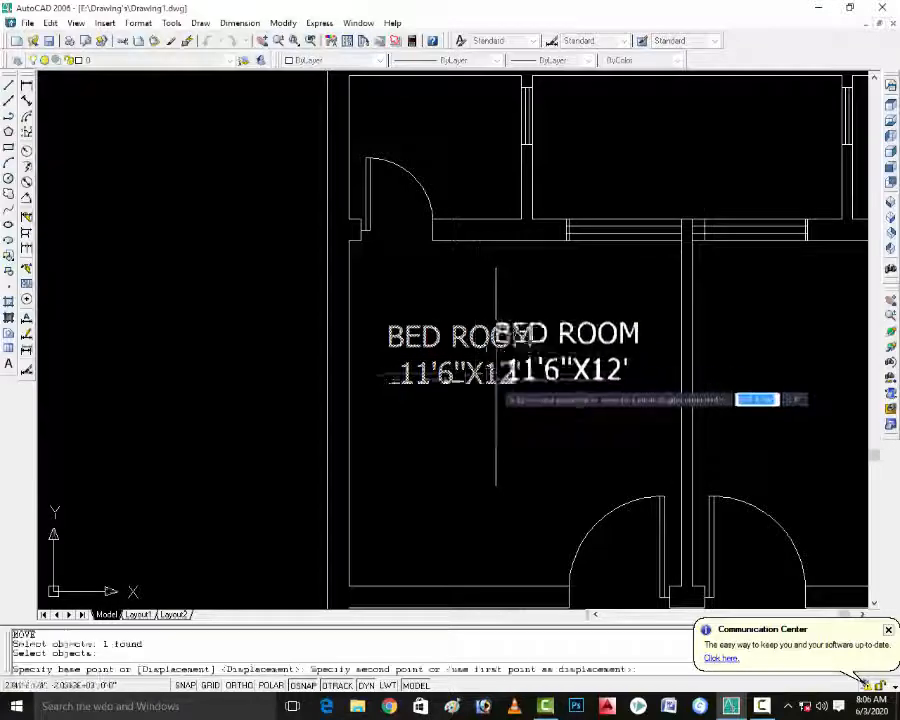
left_click(459, 432)
key("Escape")
key("Escape")
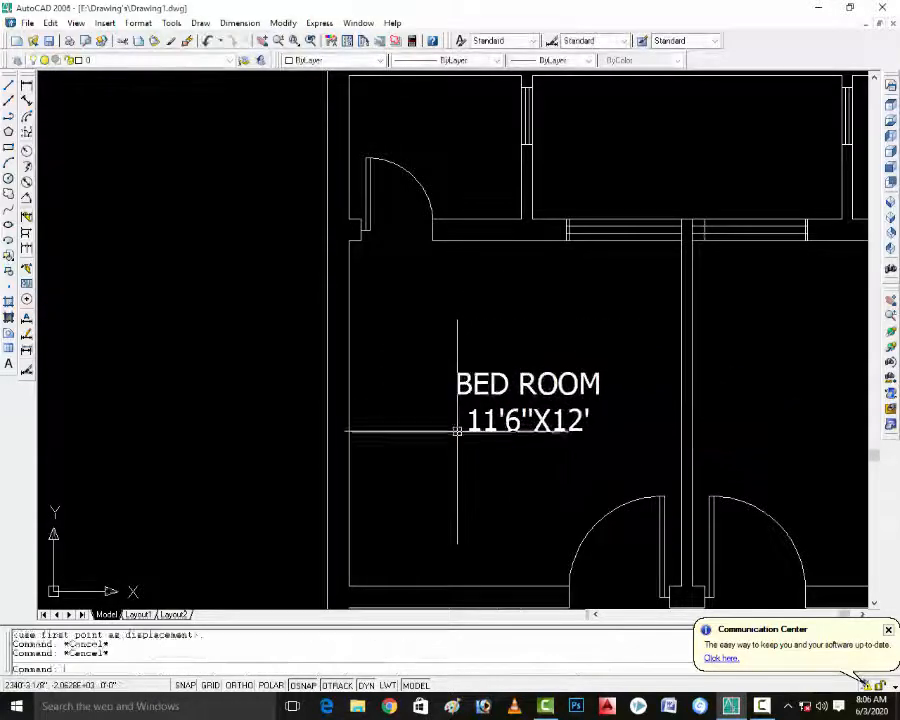
Copy the BED ROOM label into the middle of the right bedroom.
type("co")
key("Return")
left_click(495, 429)
key("Return")
left_click(493, 418)
scroll(526, 427, "down", 3)
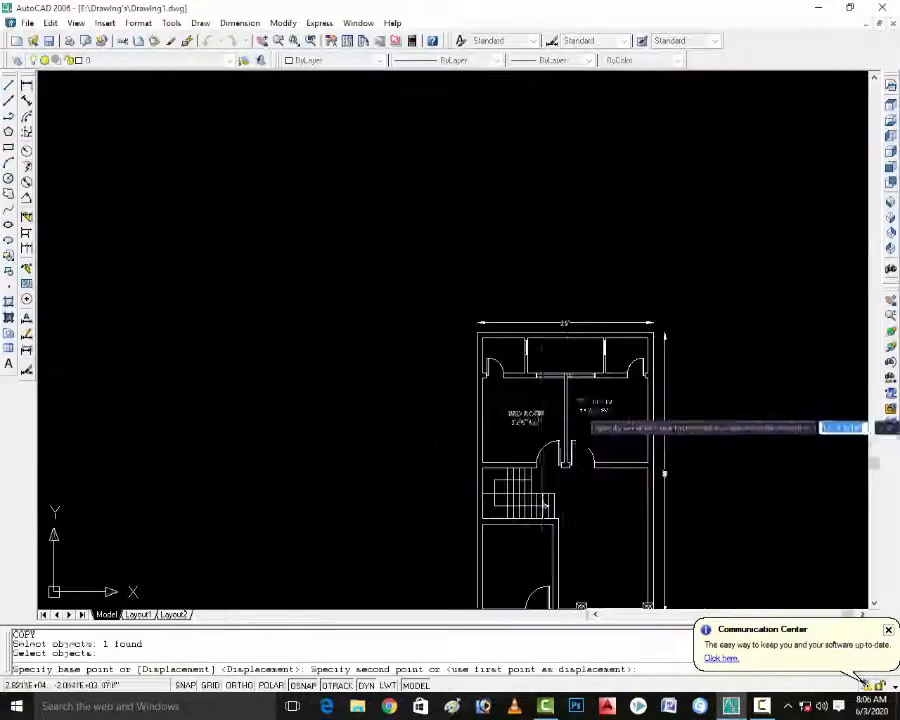
scroll(627, 425, "up", 3)
left_click(530, 440)
scroll(525, 445, "down", 5)
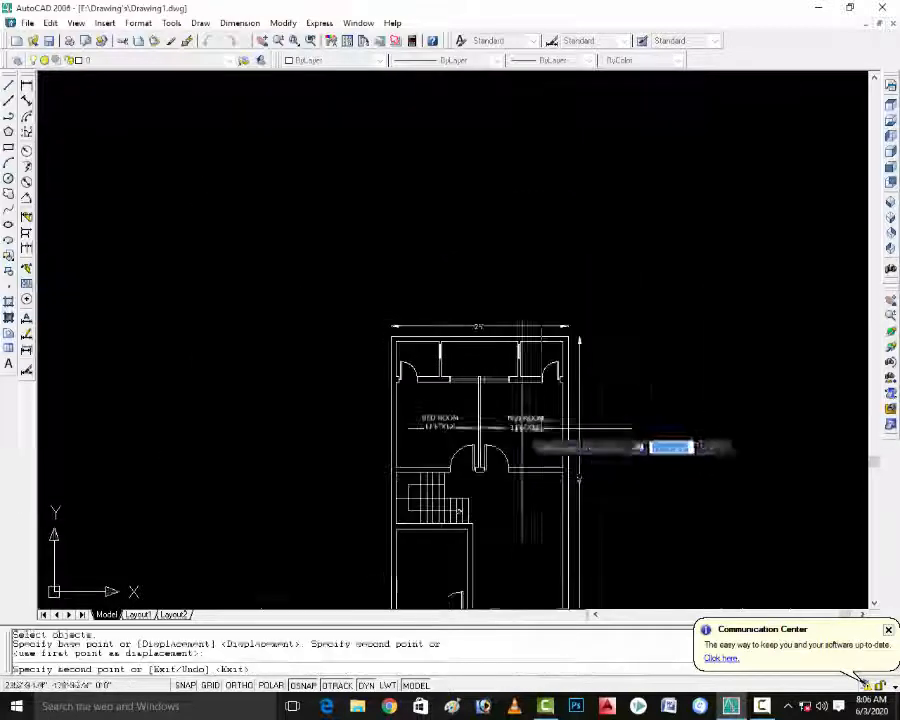
key("Escape")
key("Escape")
key("Escape")
key("Escape")
Measure the clear width of the room below the staircase with a linear dimension along its top wall.
scroll(503, 523, "up", 4)
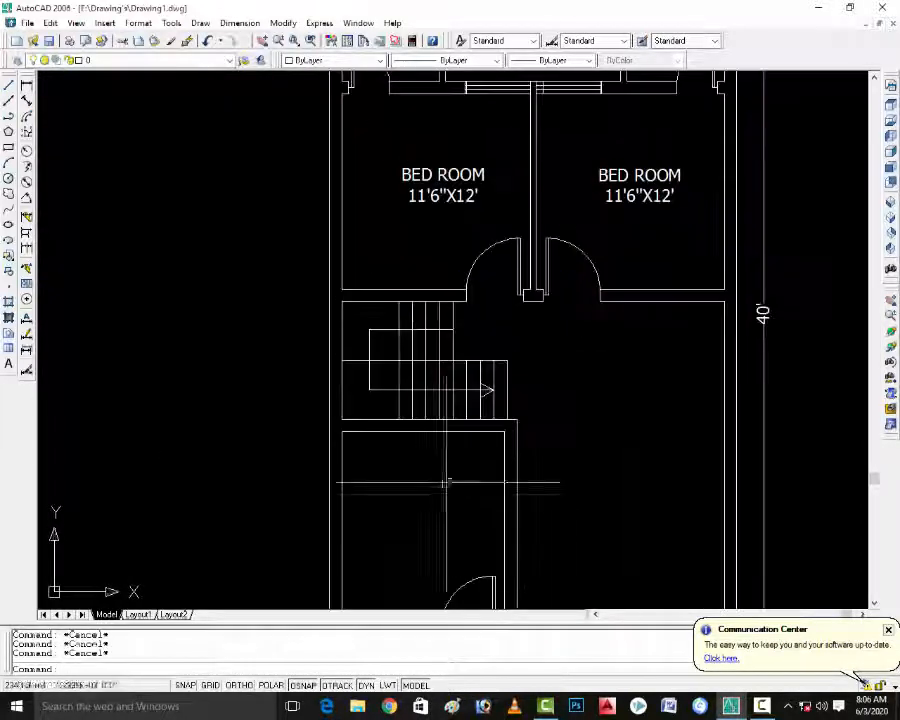
left_click(27, 86)
scroll(340, 440, "up", 2)
left_click(338, 406)
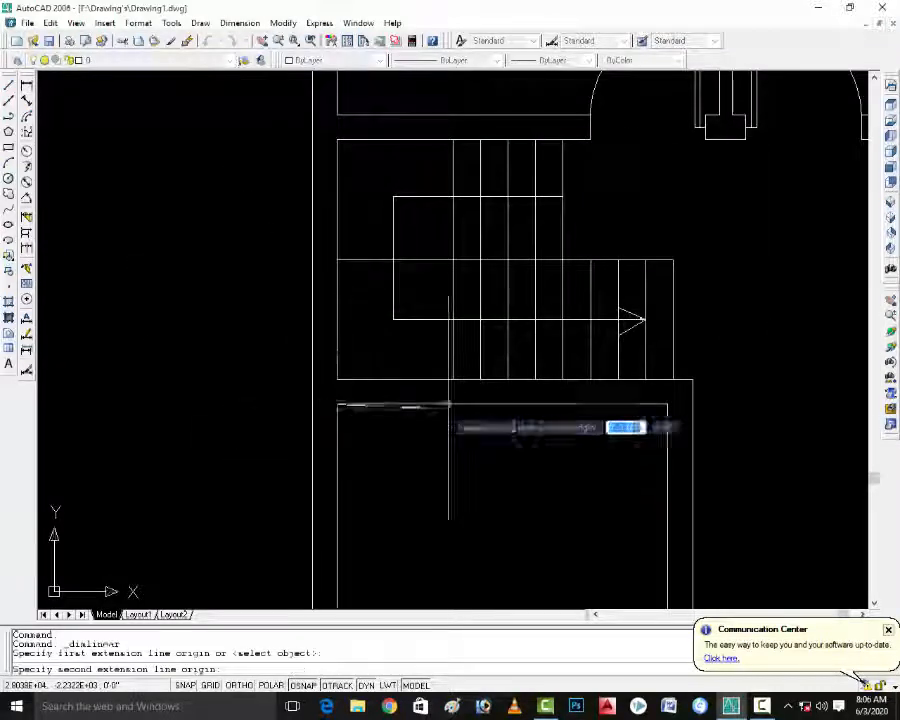
left_click(667, 405)
left_click(531, 430)
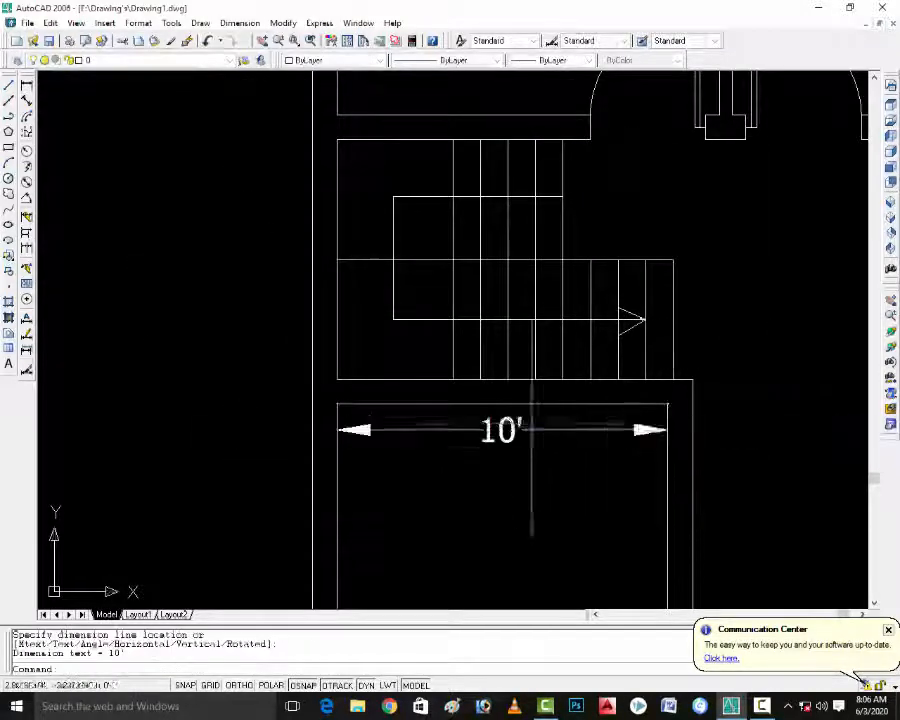
Measure the clear length of the room below the staircase with a vertical dimension outside the left wall.
key("Return")
left_click(339, 405)
scroll(340, 410, "down", 4)
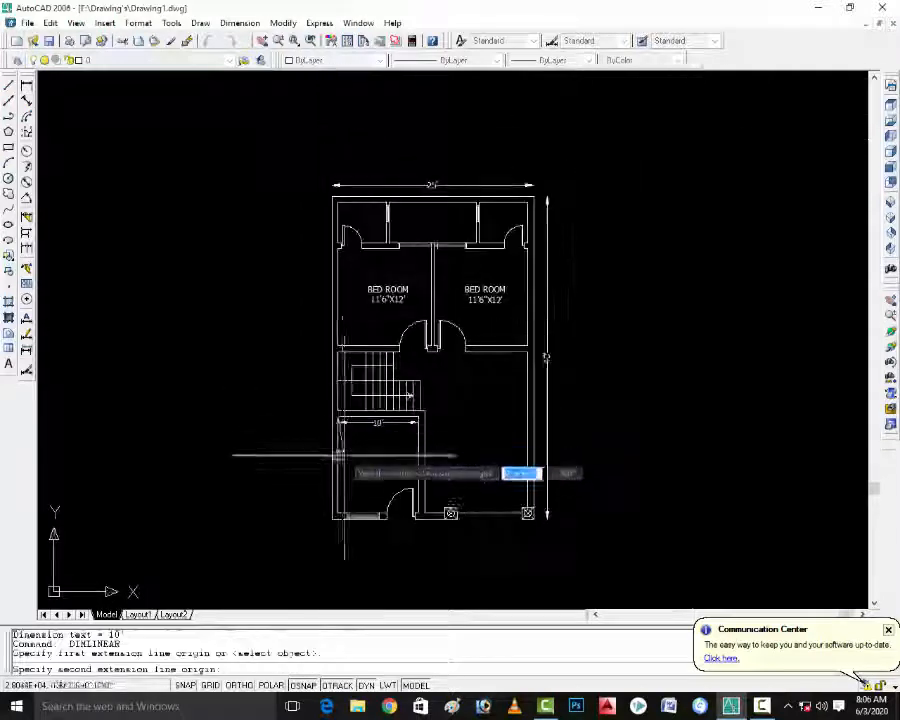
scroll(344, 455, "up", 4)
left_click(326, 572)
left_click(282, 558)
key("Escape")
key("Escape")
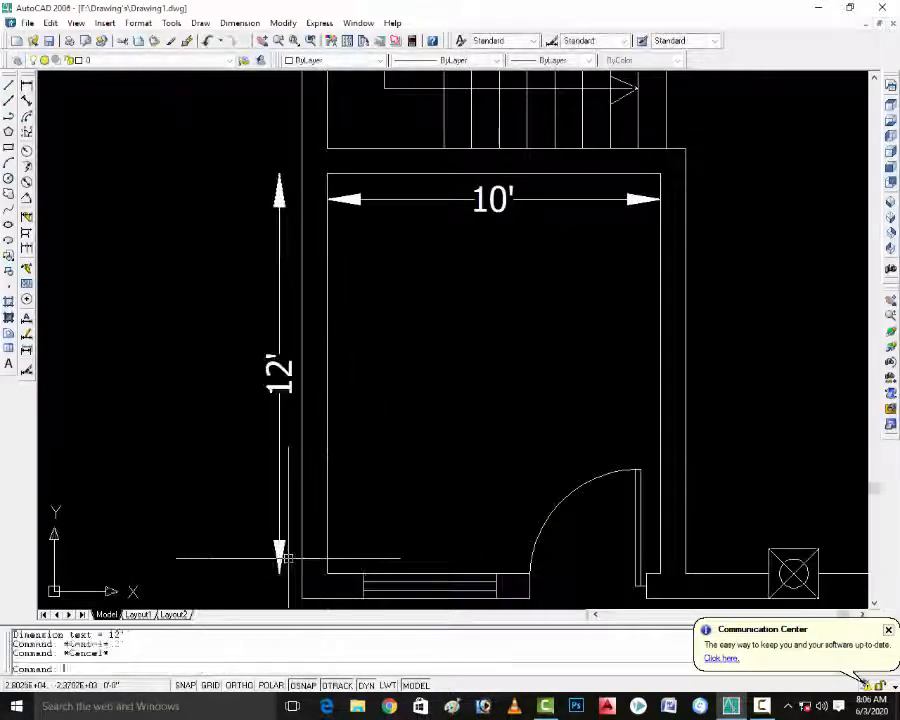
Add a multiline text label in the room below the staircase reading DRAWING ROOM with 10'X12' on the second line.
type("t")
key("Return")
left_click(372, 274)
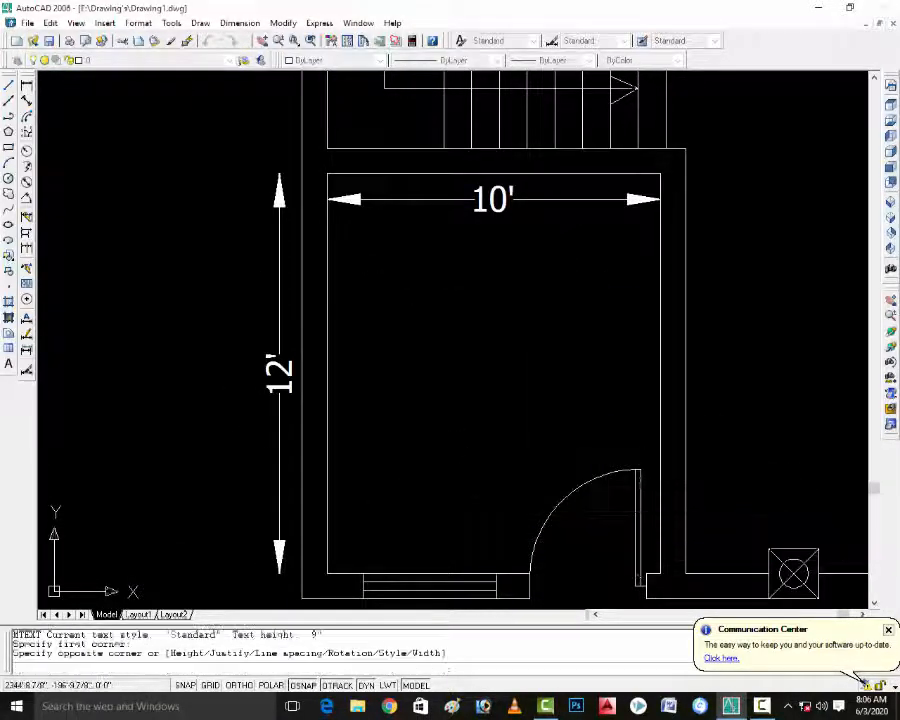
left_click(603, 535)
type("DRAWING")
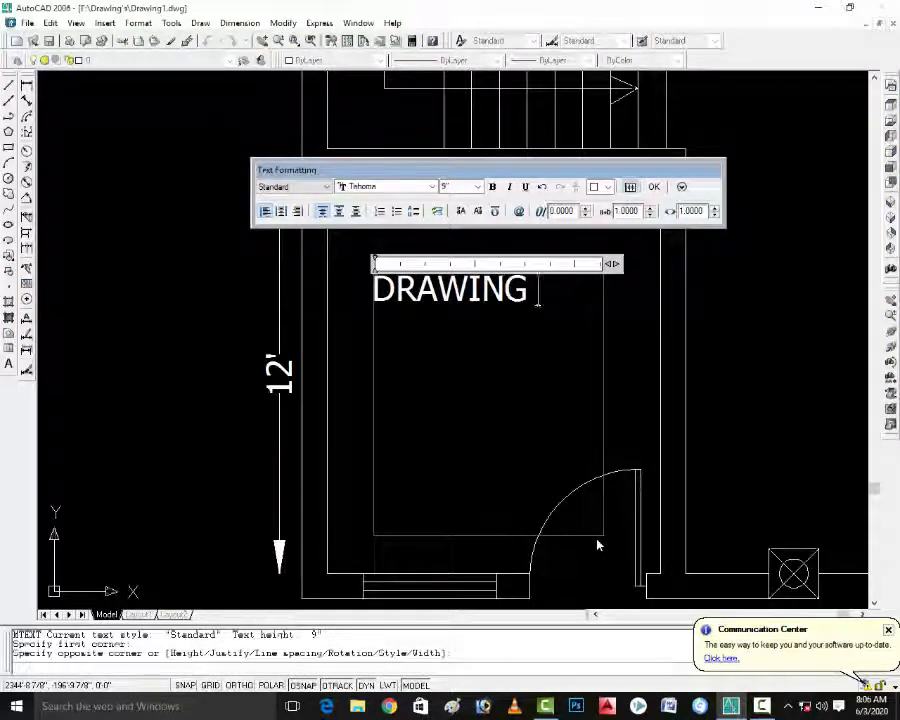
type(" ROOM")
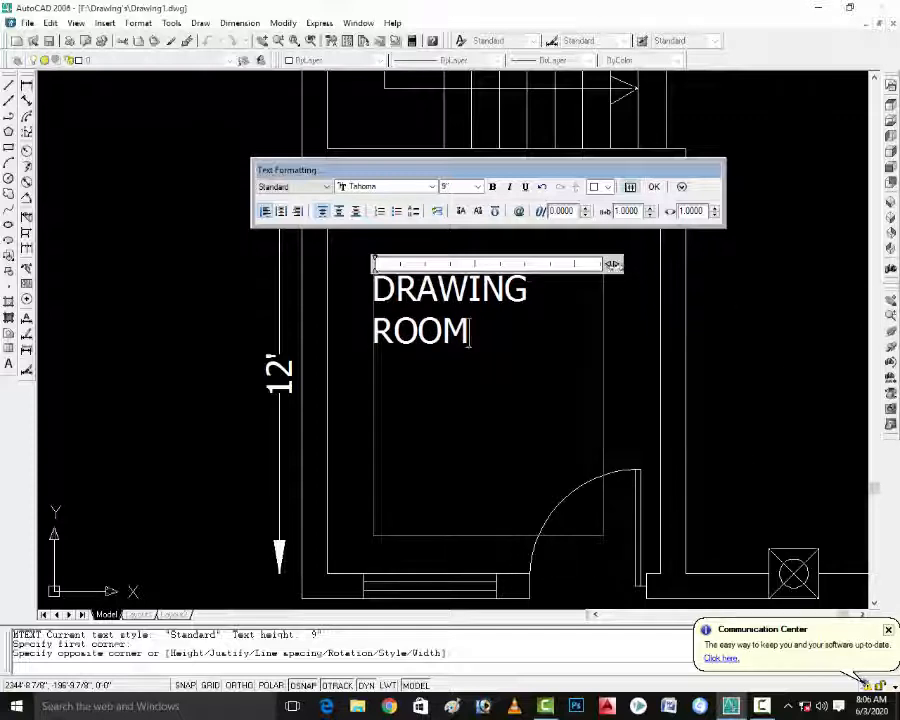
left_click_drag(622, 264, 648, 264)
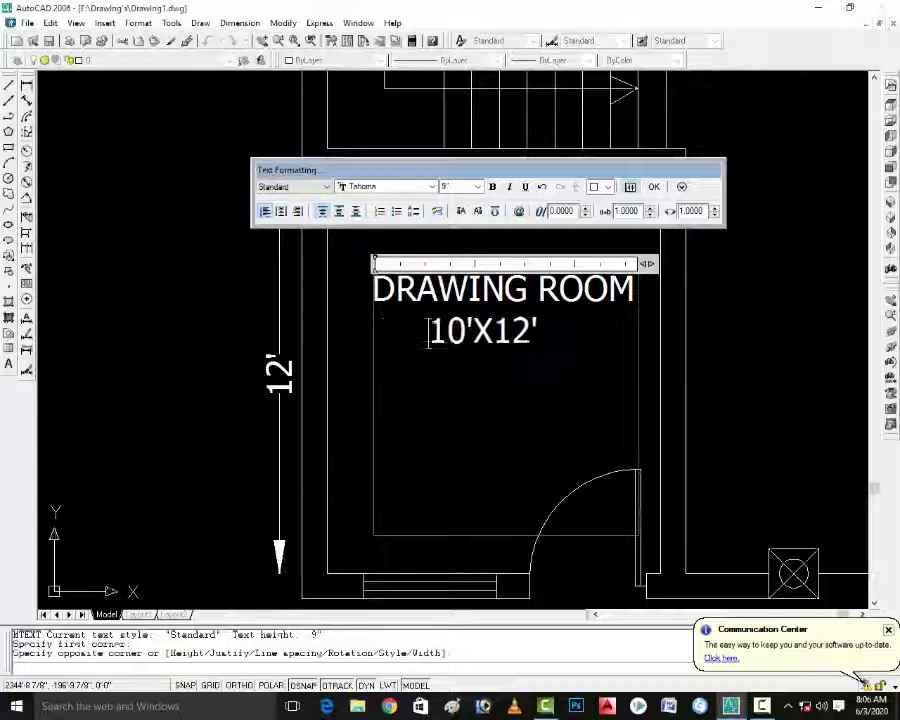
key("Escape")
key("Escape")
key("Escape")
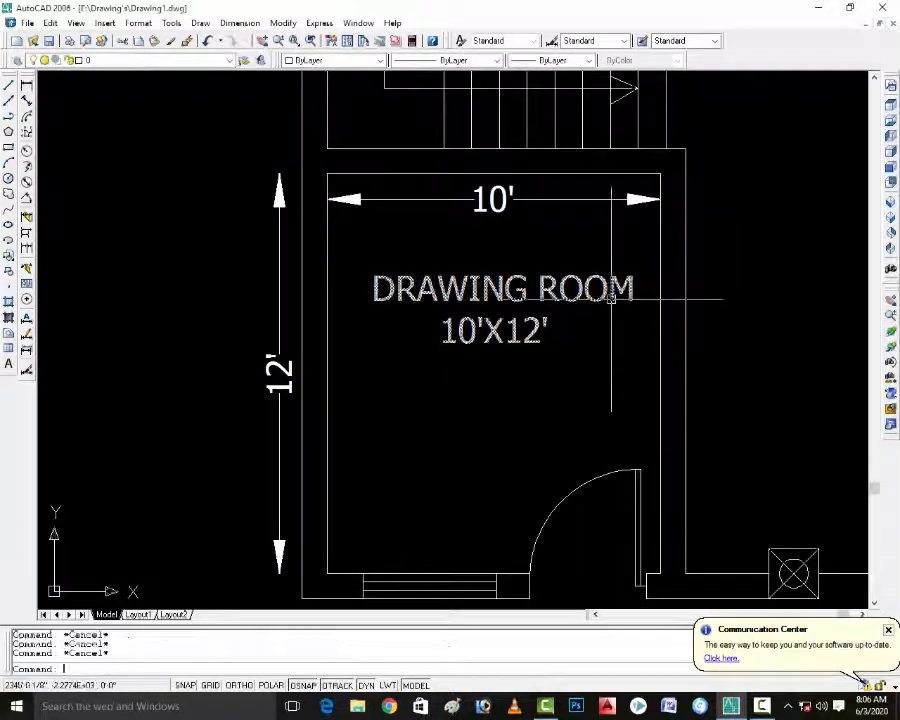
Erase the width and length dimensions of the drawing room.
key("Return")
left_click(464, 193)
left_click(470, 195)
left_click(490, 198)
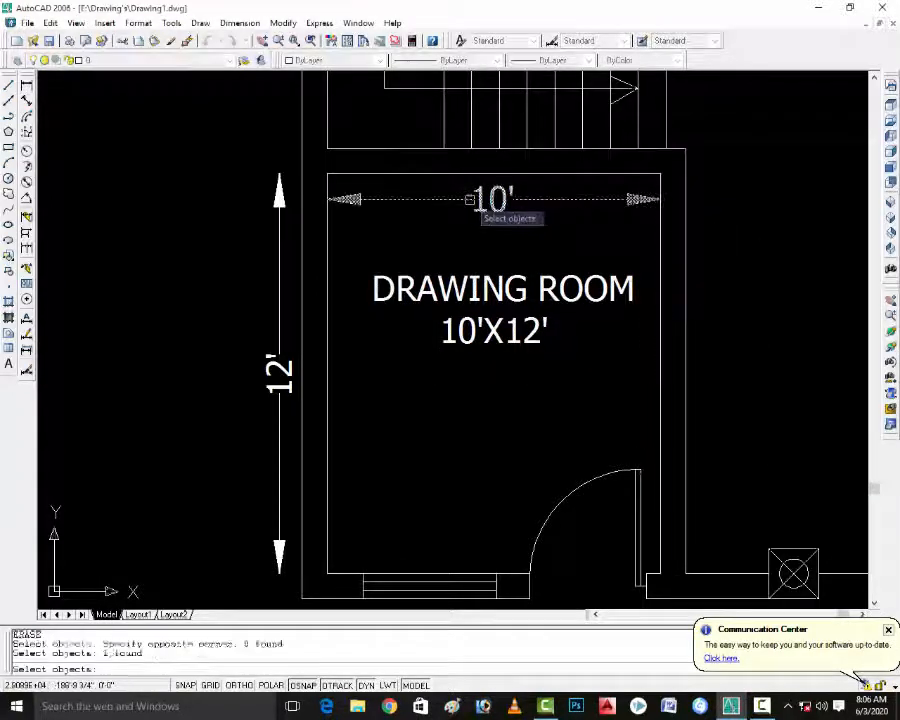
key("Return")
scroll(281, 285, "down", 4)
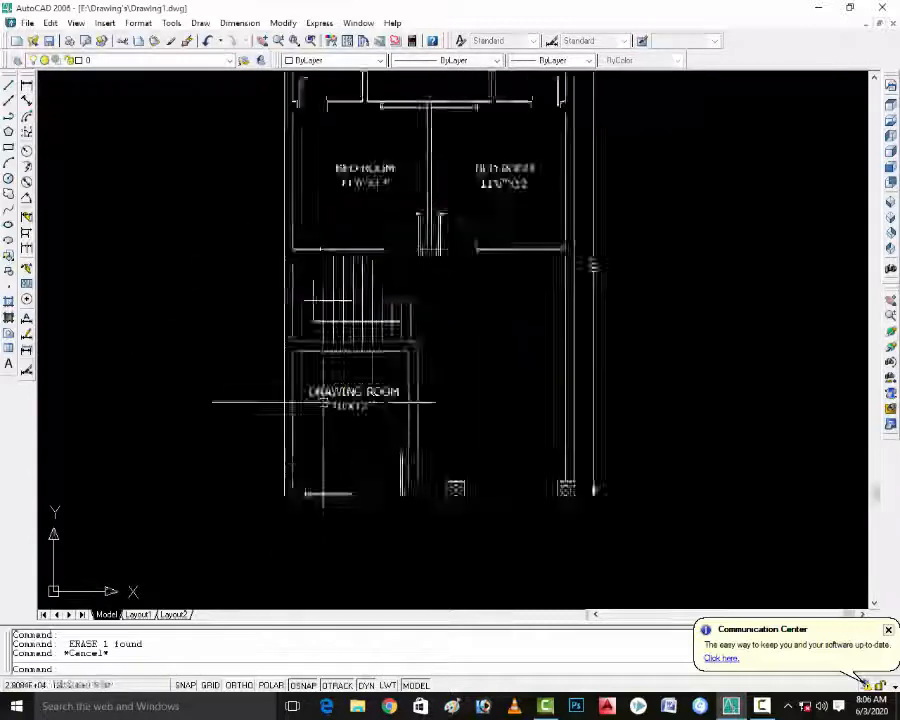
Move the DRAWING ROOM label down within its room, keeping it clear of the door swing.
scroll(424, 409, "up", 3)
type("m")
key("Return")
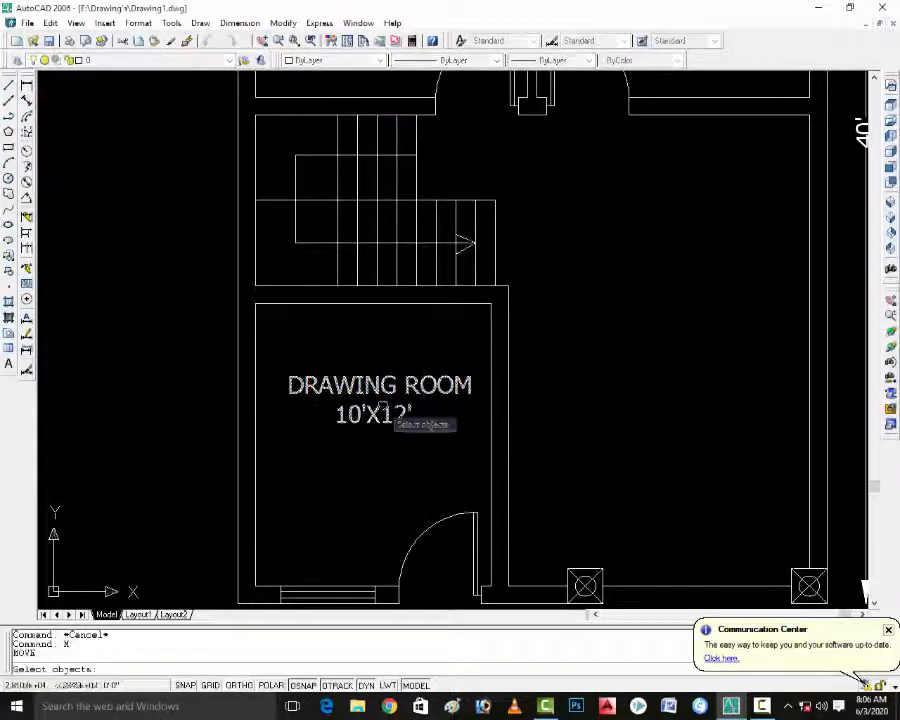
left_click(386, 410)
key("Return")
left_click(377, 416)
left_click(371, 476)
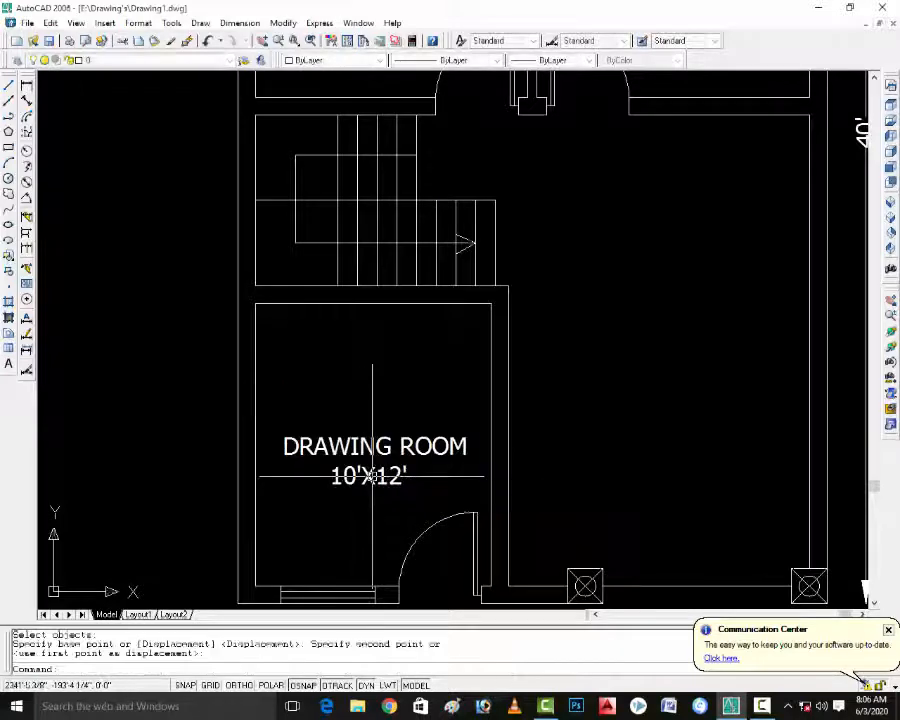
key("Escape")
key("Escape")
Extend the drawing room's upper inner wall line to the outer face of its right-hand wall.
type("EX")
key("Return")
key("Return")
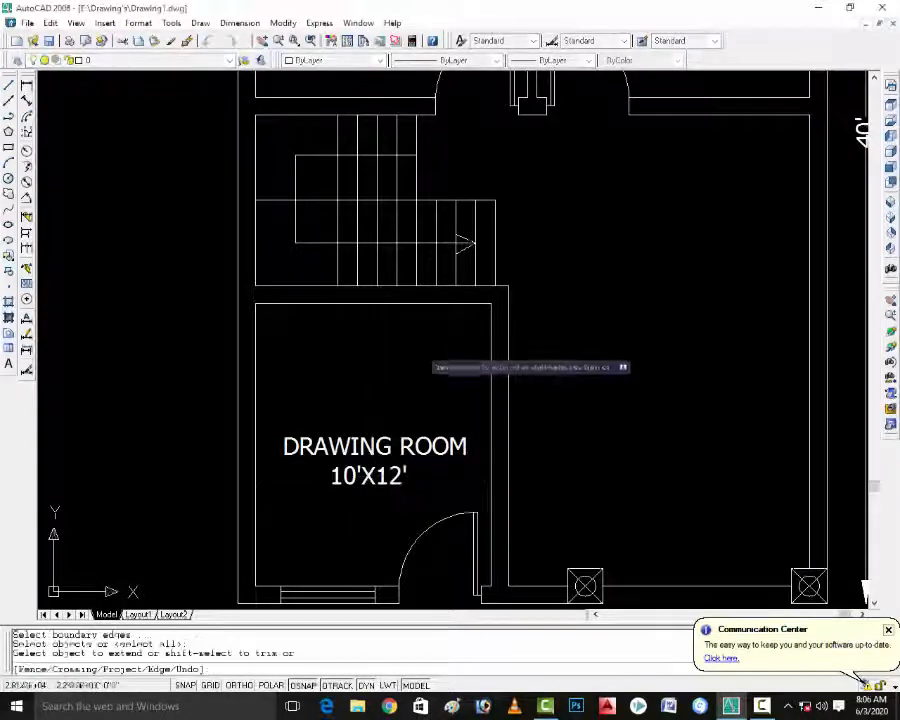
scroll(470, 303, "up", 5)
Offset the drawing room's upper inner wall line 5" downward to mark the first door jamb.
type("o")
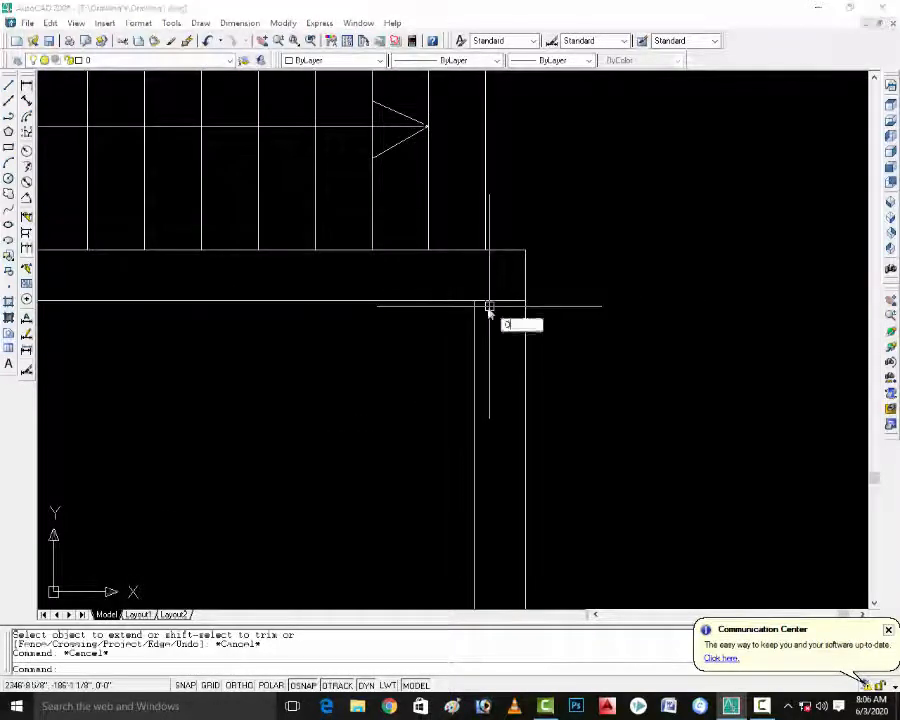
key("Return")
type("5")
key("Return")
left_click(458, 302)
left_click(424, 332)
key("Escape")
key("Escape")
key("Escape")
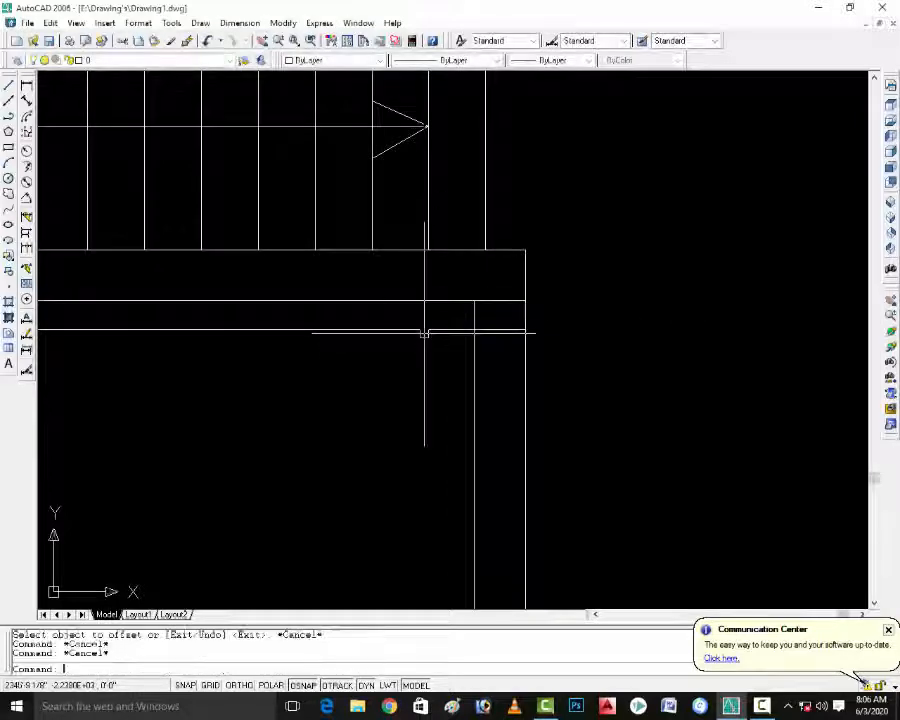
Offset the new jamb line 2.5' downward to mark the other side of the door opening.
key("Return")
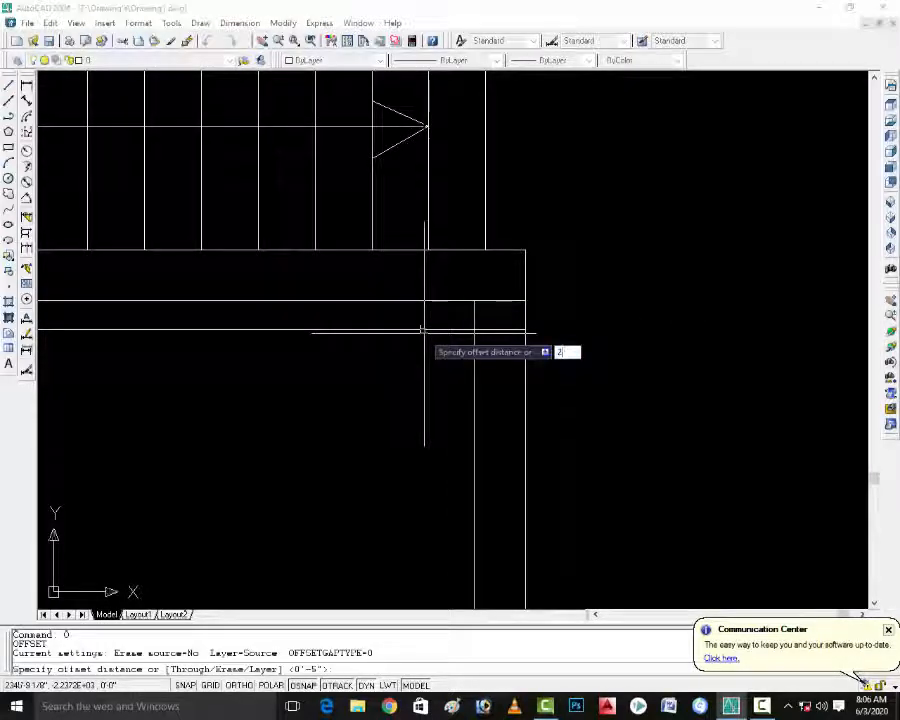
type("2.5")
key("Return")
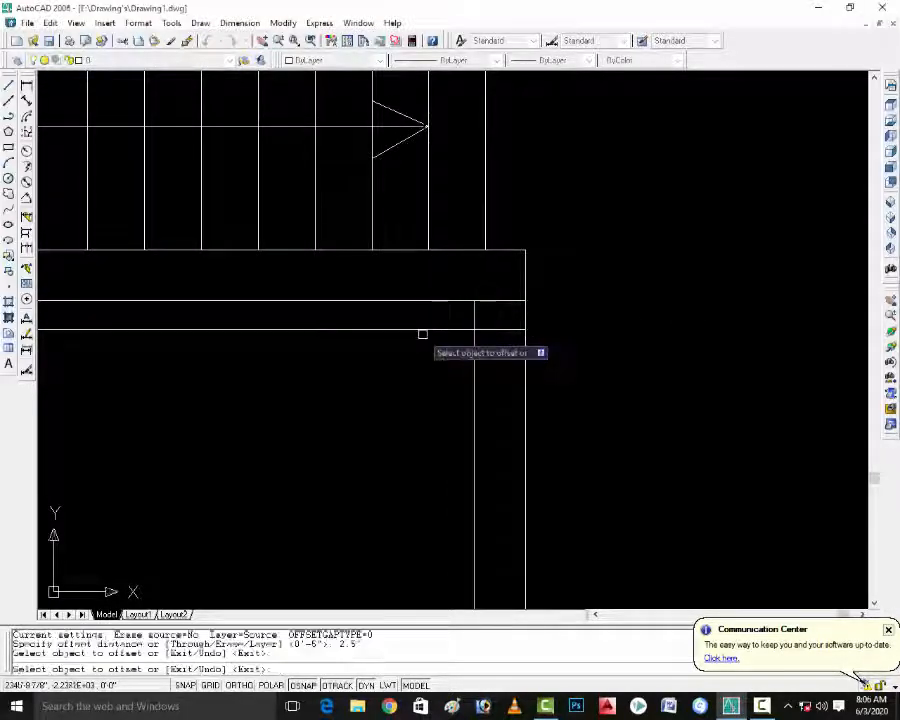
left_click(422, 331)
left_click(416, 355)
key("Escape")
Trim the wall lines between the jambs and the excess offset lines to open a doorway in the drawing room's right-hand wall.
key("Return")
key("Return")
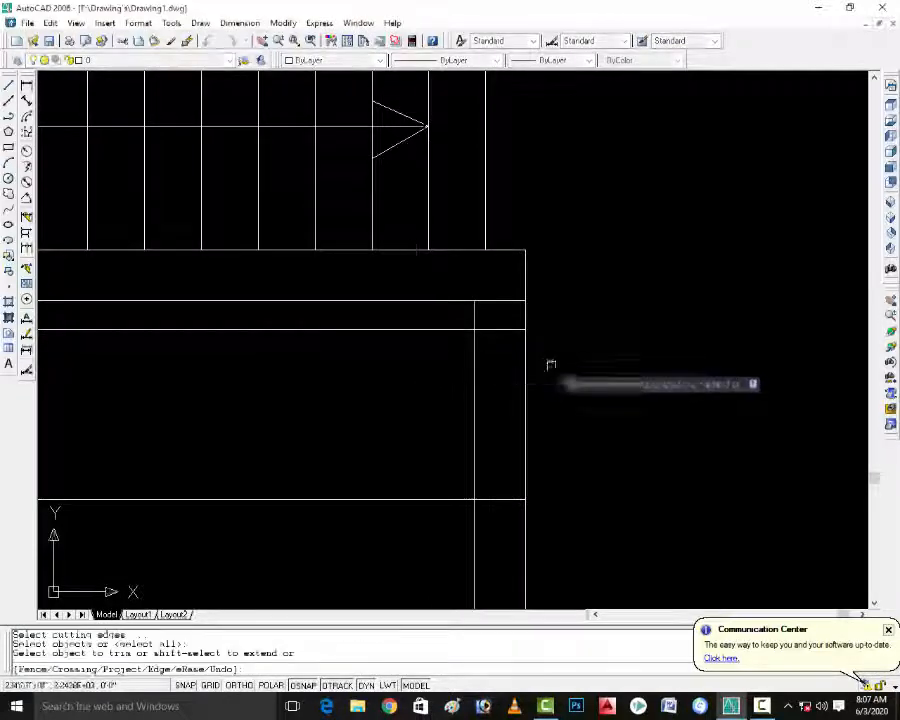
left_click(551, 366)
left_click(436, 408)
left_click(405, 326)
left_click(349, 493)
left_click(356, 490)
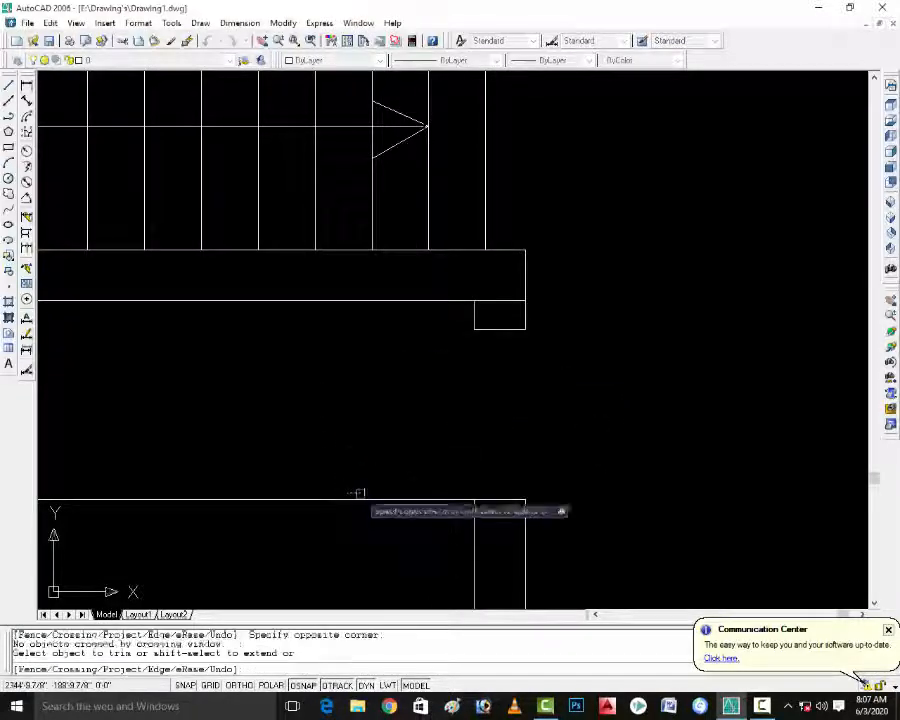
left_click(356, 496)
key("Escape")
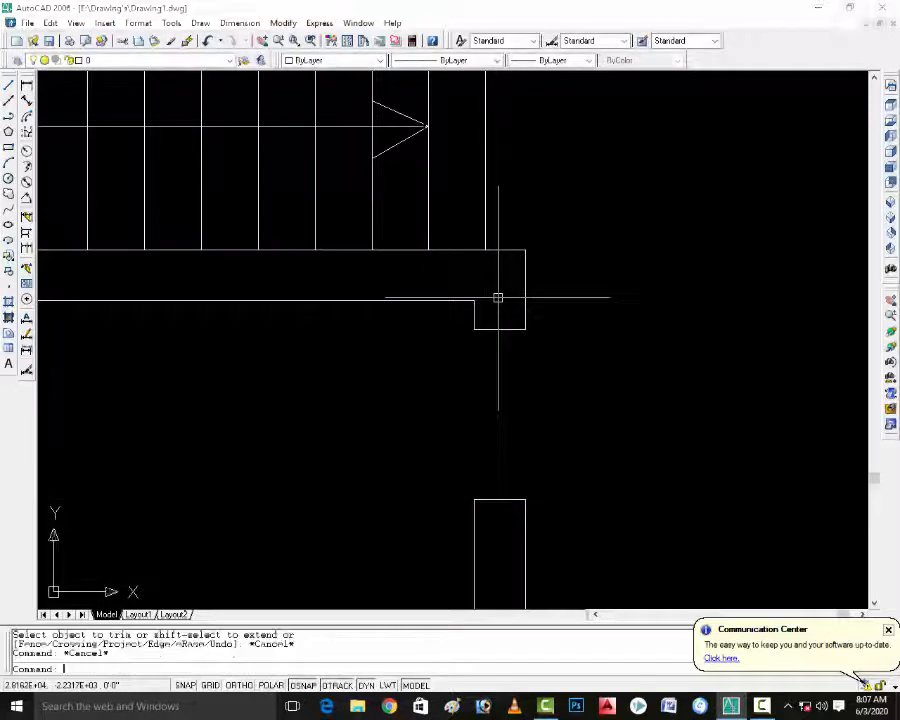
With Ortho on, draw the door leaf from the upper jamb's midpoint: 2" down, 2.5' left, 2" down, 2.5' right, closed at the start.
type("l")
key("Return")
left_click(495, 328)
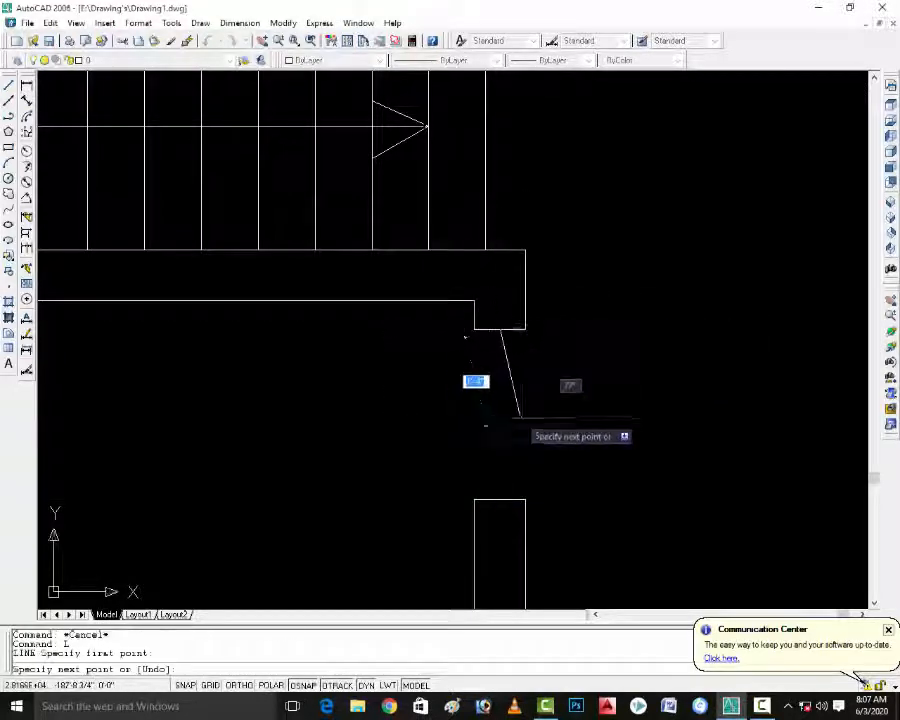
key("F8")
type("2")
key("Return")
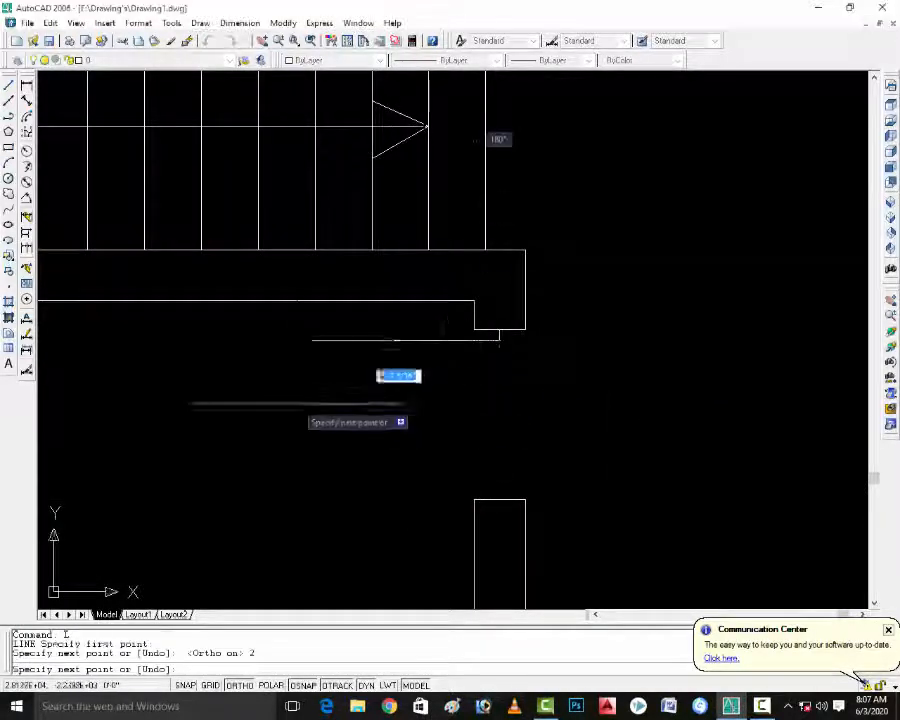
type("2")
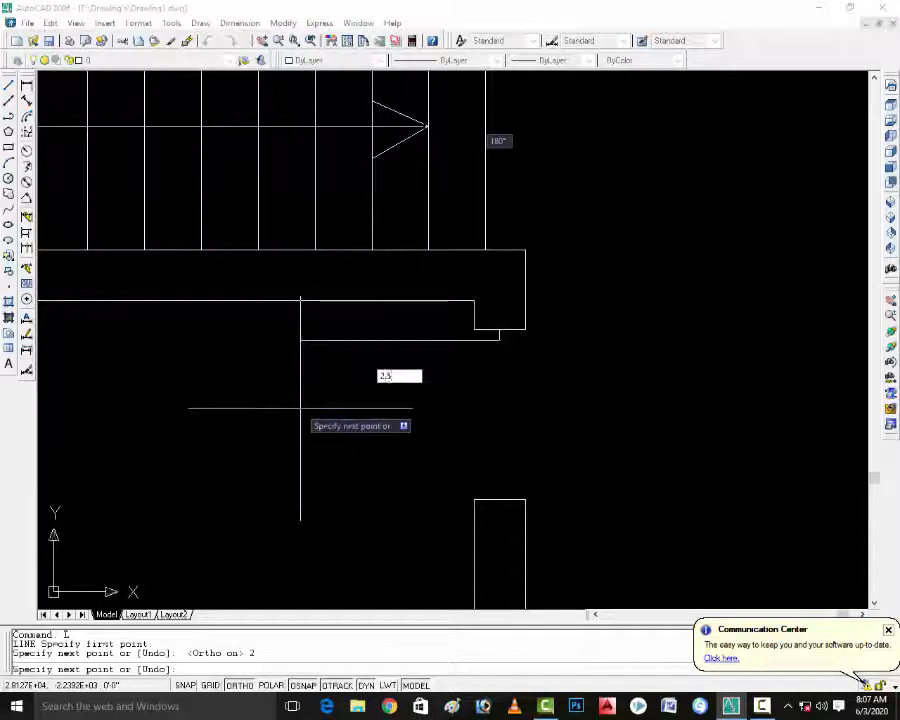
type(".5")
key("Return")
type("2")
key("Return")
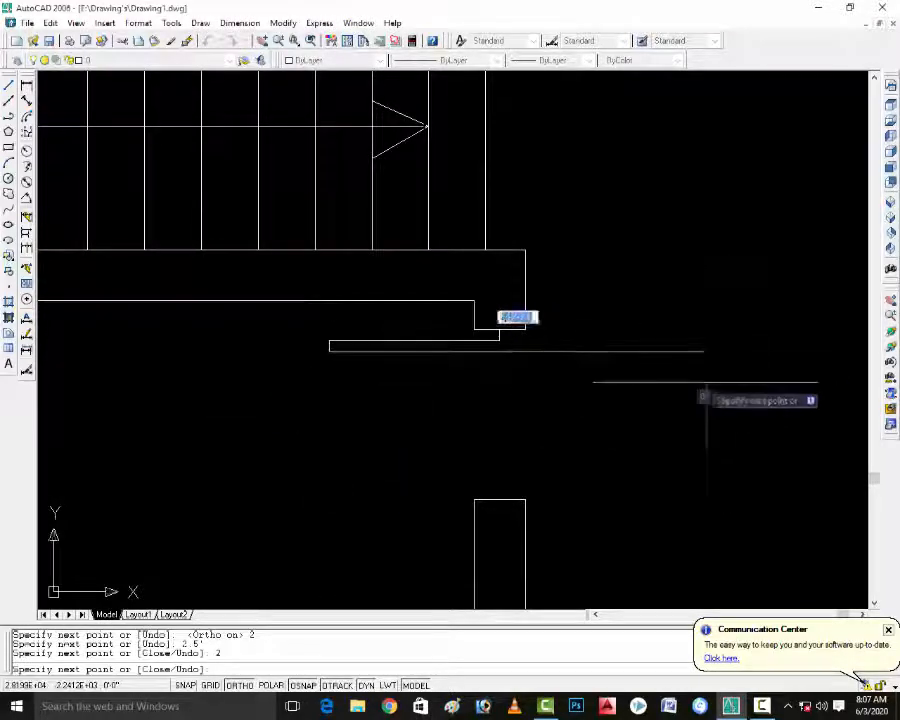
type("2.5")
key("Return")
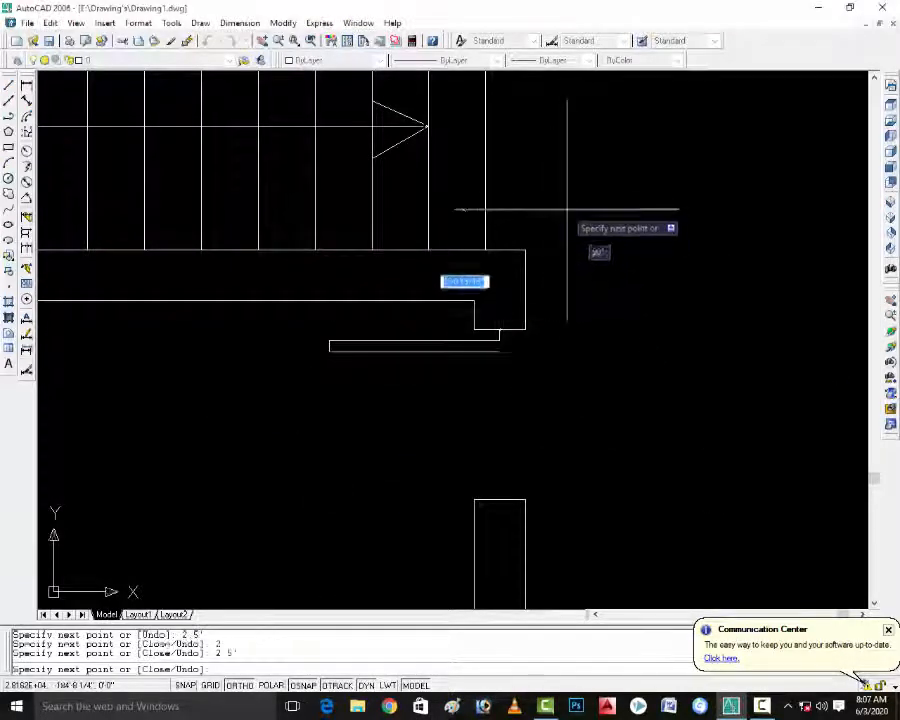
type("c")
key("Return")
Draw the door swing as a three-point arc from the leaf's free end to the lower jamb.
type("arc")
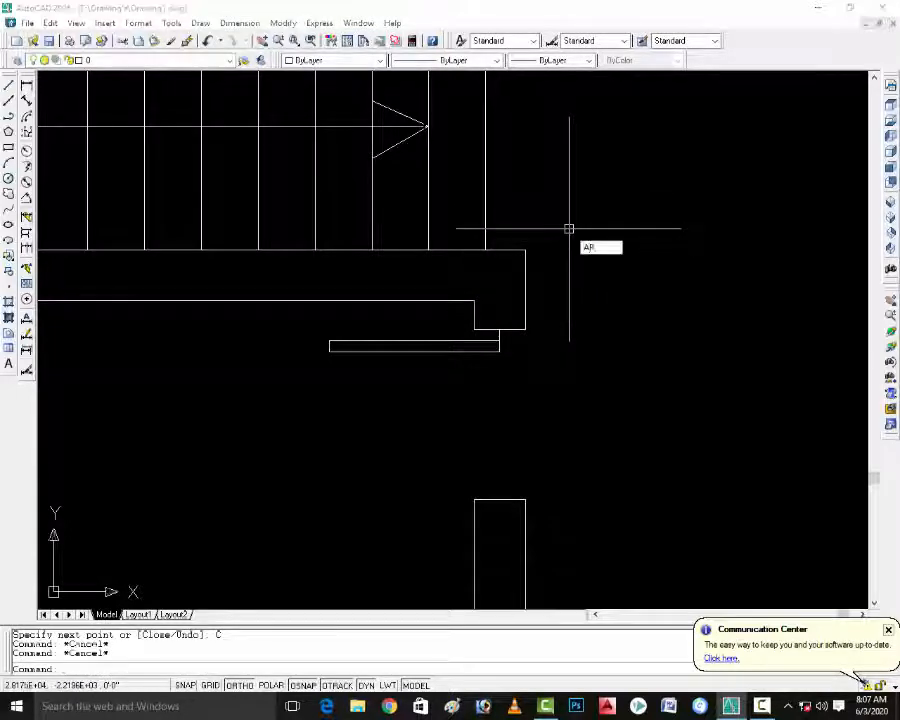
key("Return")
scroll(335, 310, "up", 3)
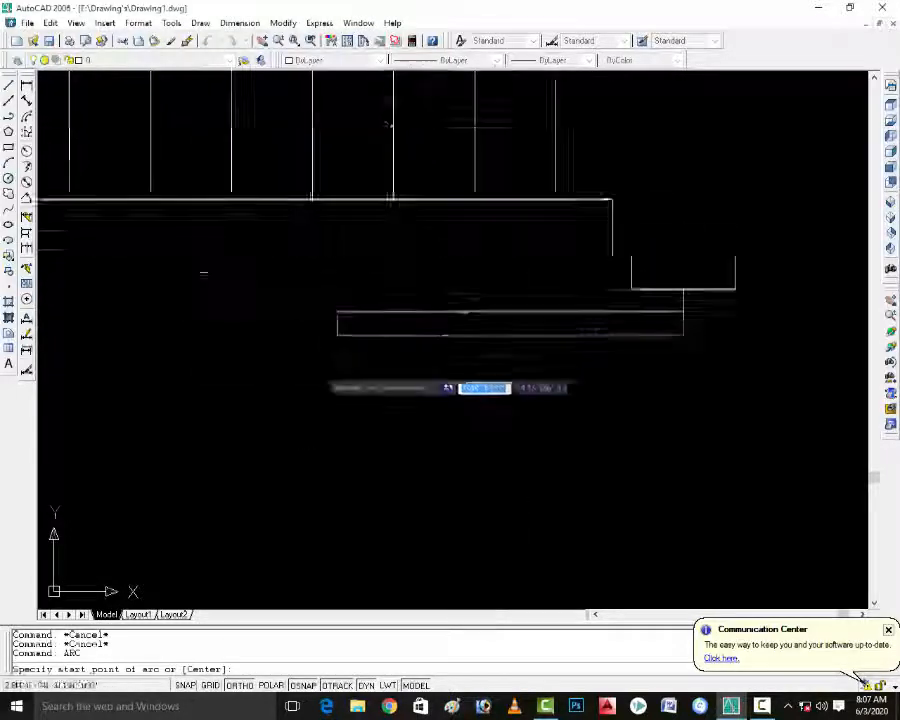
left_click(335, 311)
left_click(336, 334)
scroll(357, 353, "down", 4)
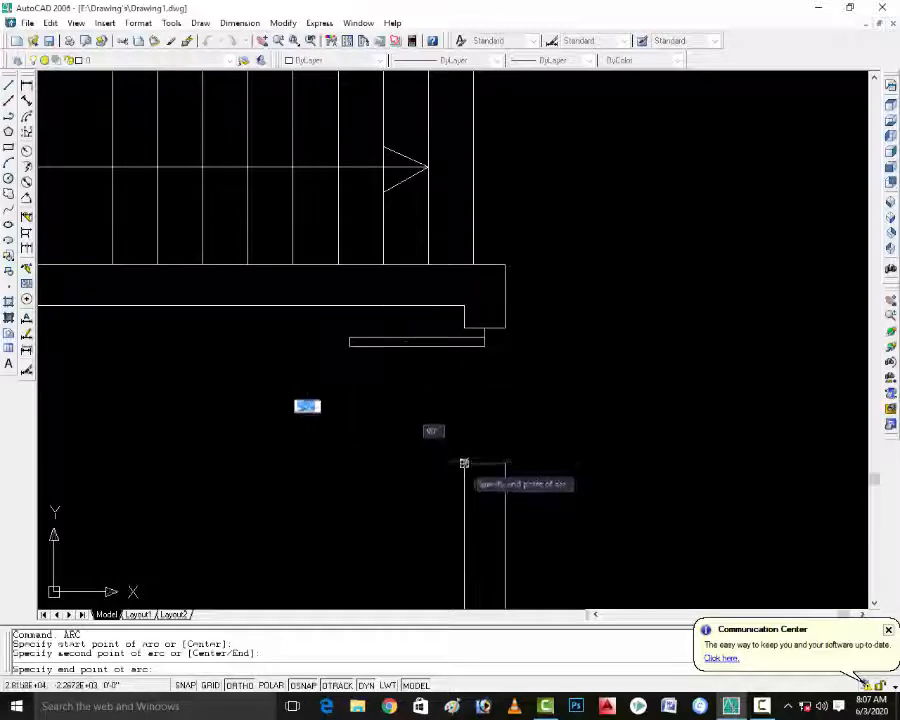
scroll(465, 465, "down", 6)
key("Escape")
key("Escape")
key("Escape")
Measure the clear width of the central space above the bedrooms with a linear dimension below its top wall.
scroll(517, 431, "up", 4)
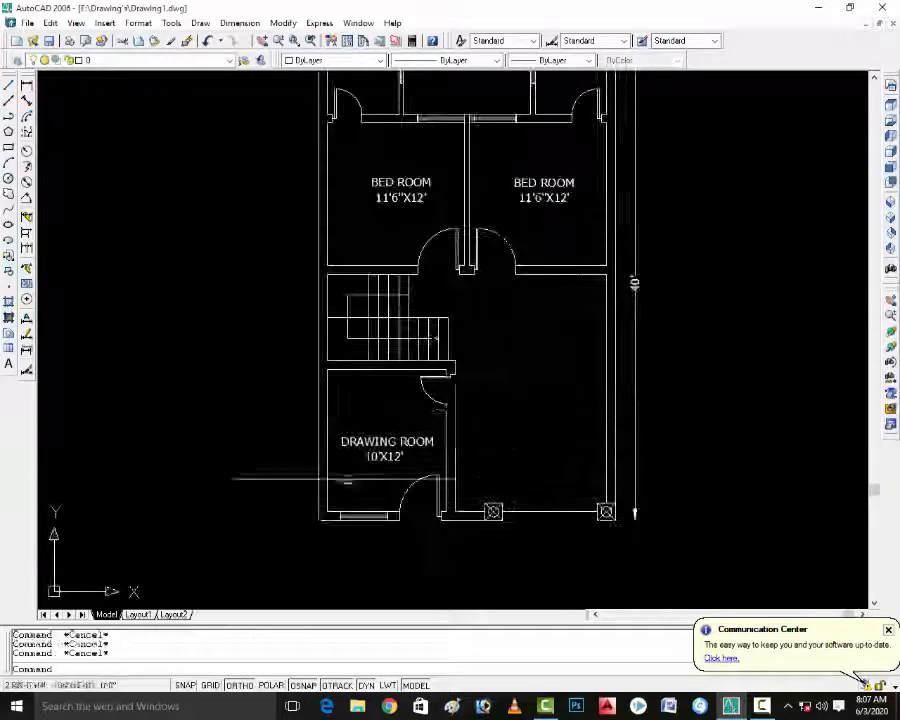
scroll(428, 290, "down", 4)
scroll(403, 242, "up", 5)
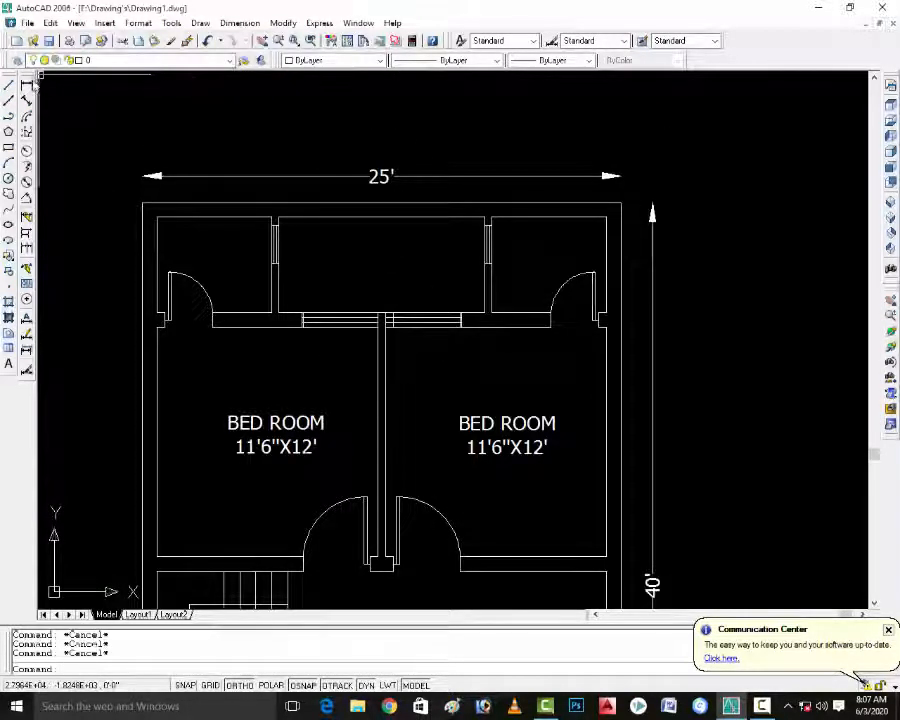
left_click(26, 85)
scroll(256, 225, "up", 3)
left_click(256, 216)
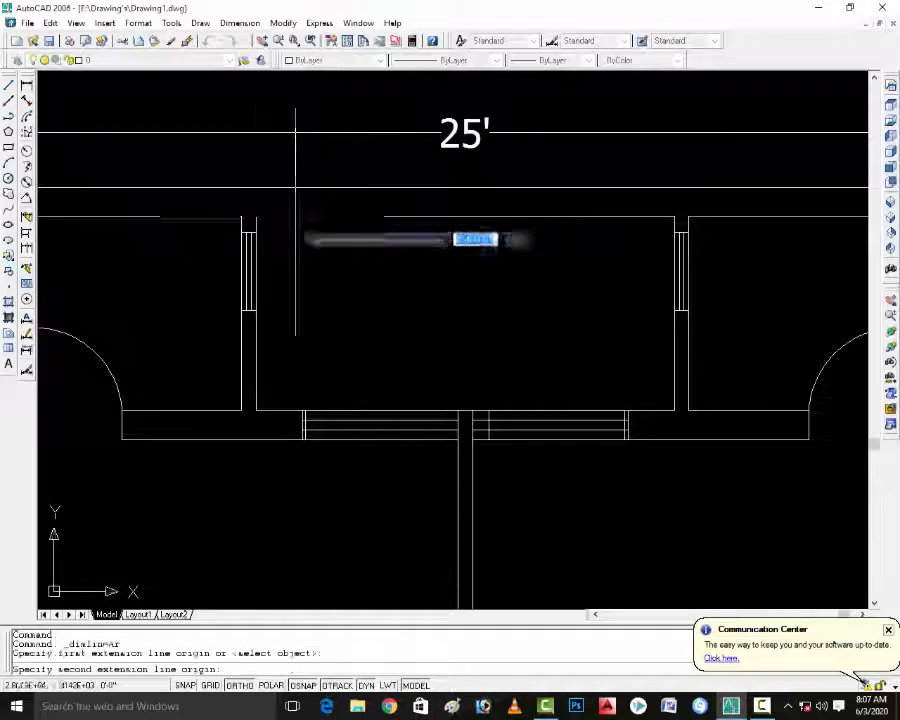
left_click(675, 216)
left_click(674, 232)
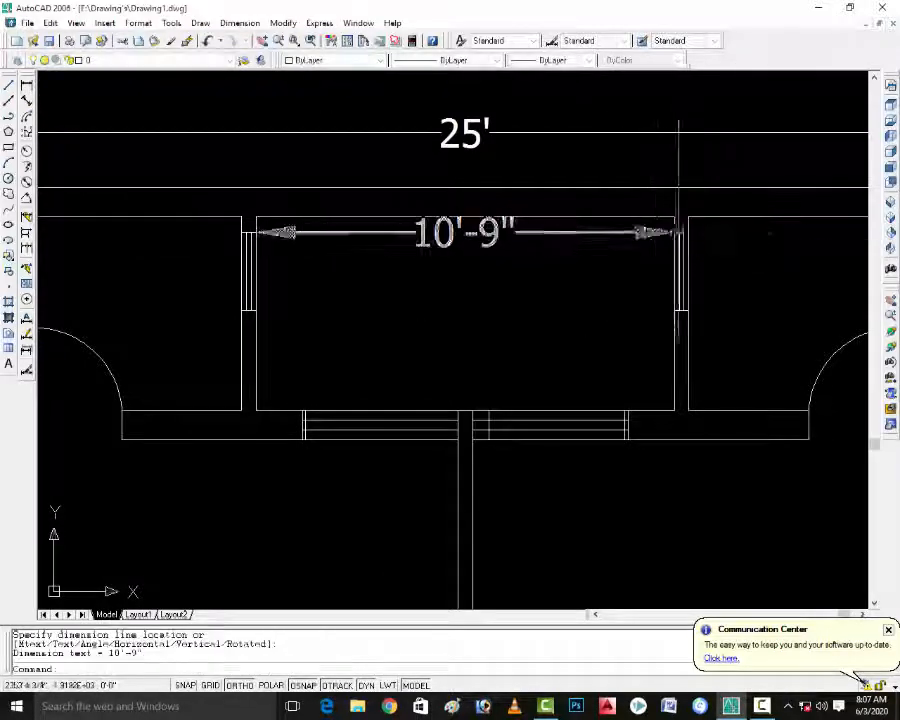
Measure the clear depth of the central space above the bedrooms with a vertical dimension near its right wall.
key("Return")
left_click(674, 216)
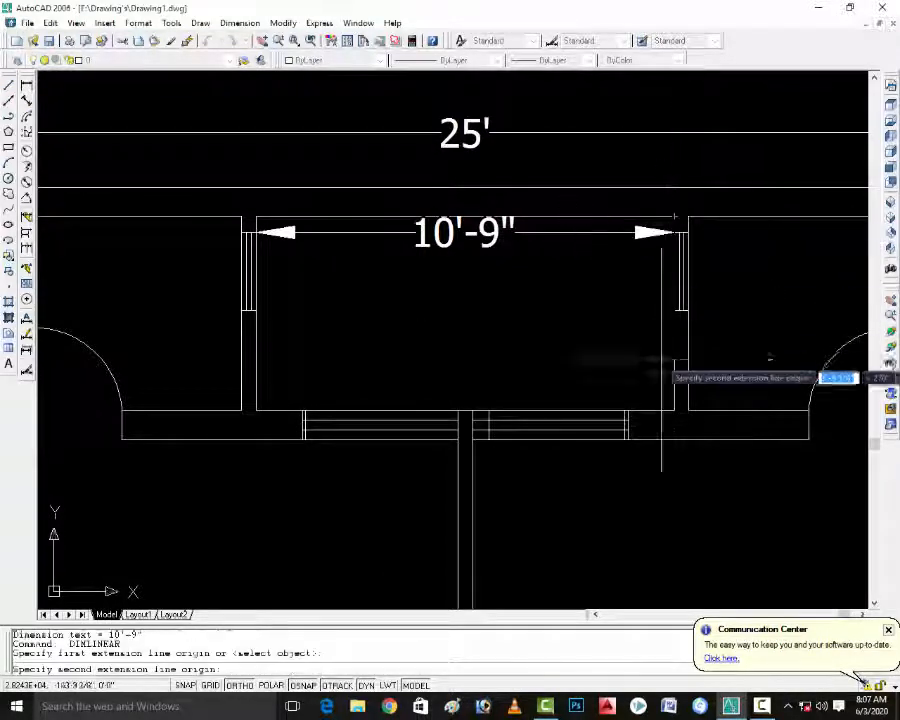
left_click(675, 410)
left_click(628, 410)
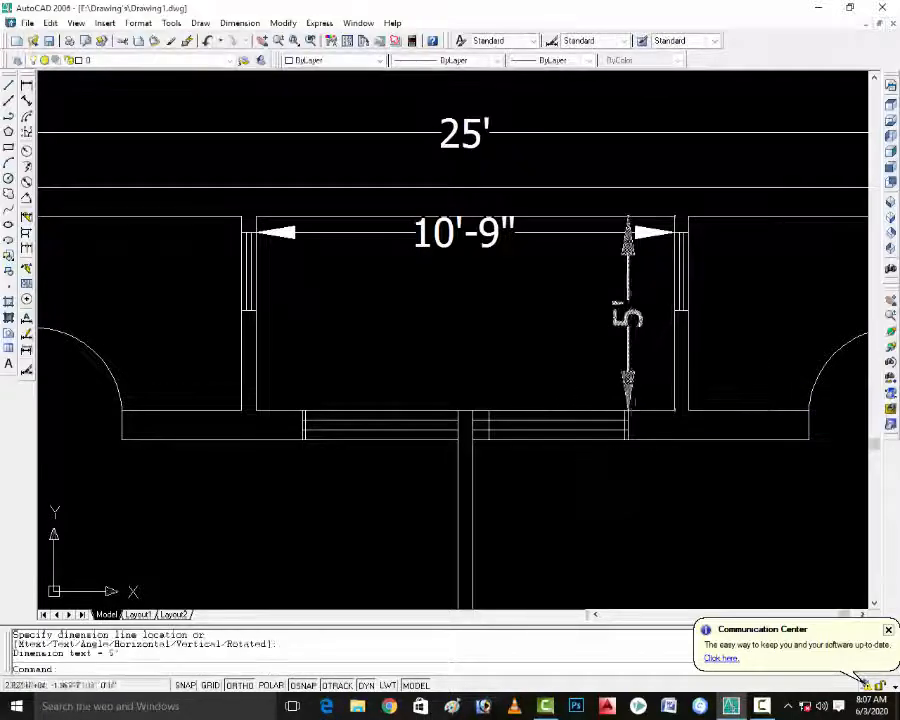
key("Escape")
key("Escape")
Add a multiline text label in the central space reading OPEN TO SKY with 10'9"X5' centred on the second line.
type("t")
key("Return")
left_click(314, 256)
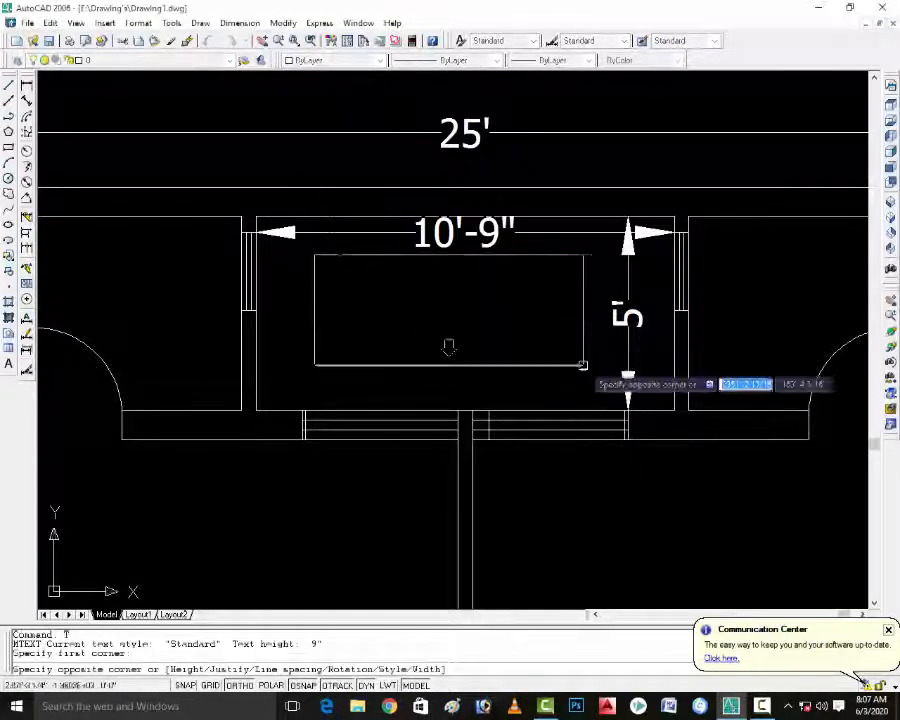
left_click(592, 385)
type("OPW")
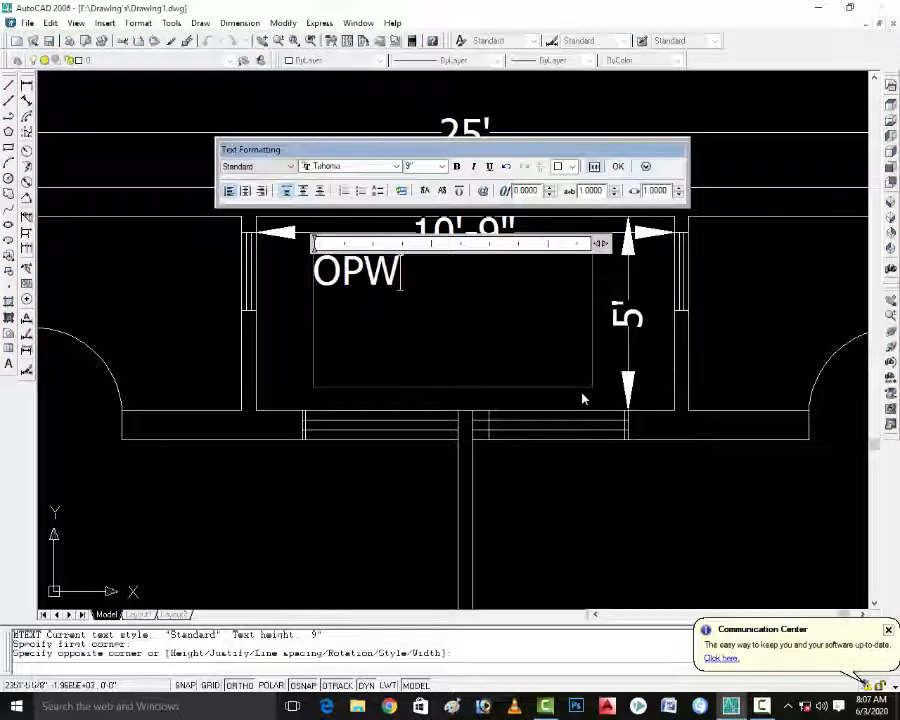
type("EN")
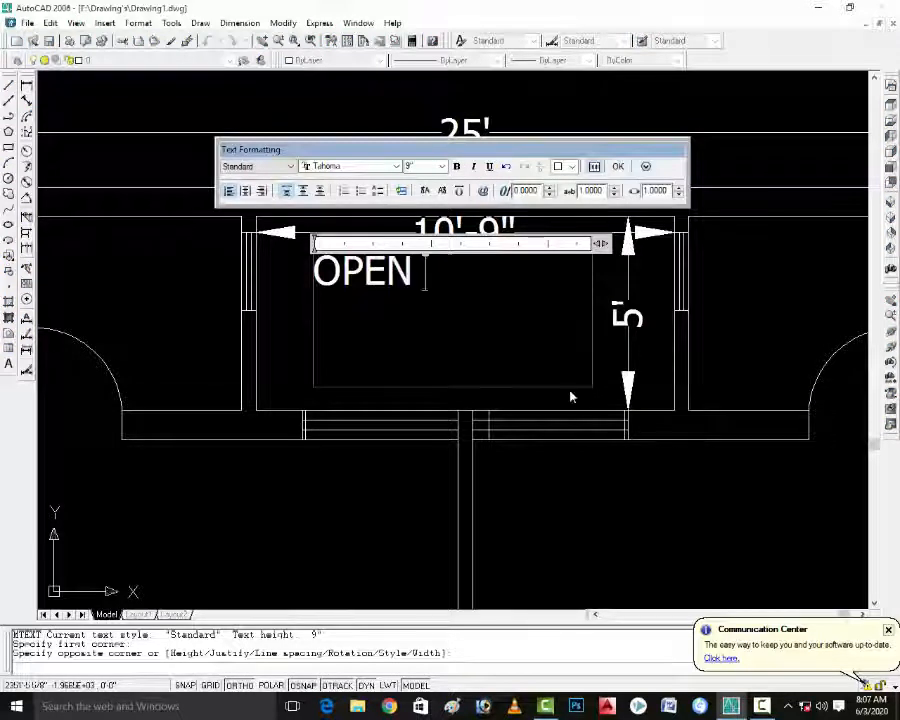
type(" TO SKY")
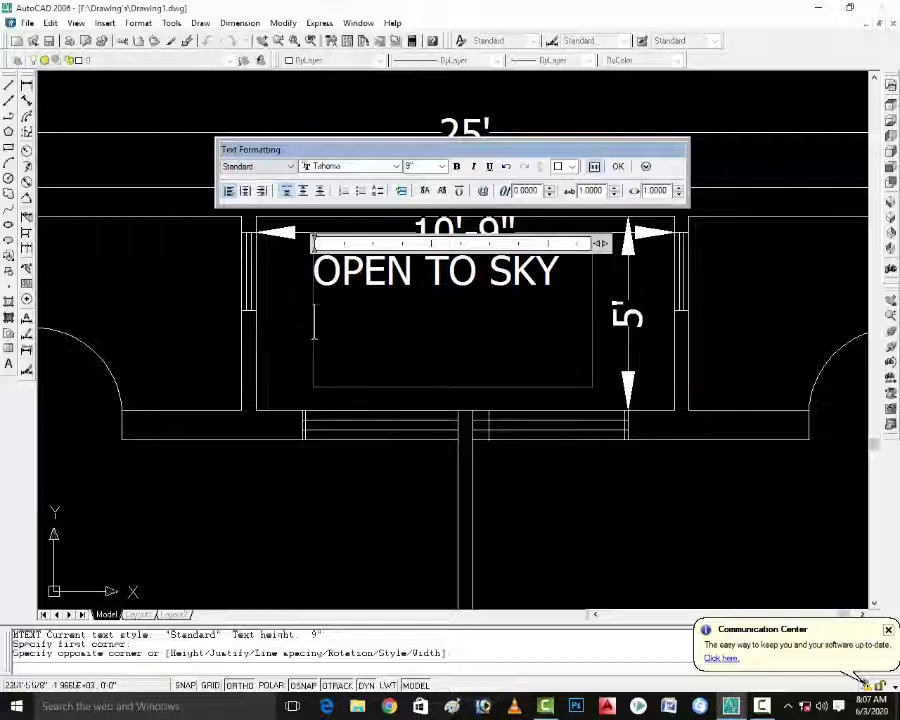
scroll(553, 348, "up", 1)
type("10'9\"X5")
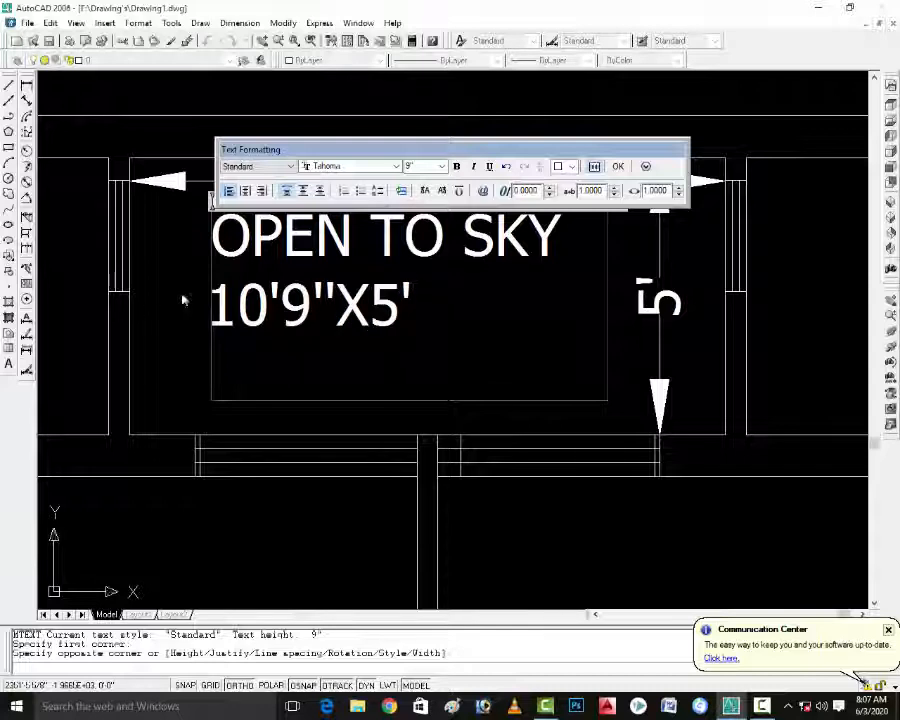
key("Home")
key("Escape")
key("Escape")
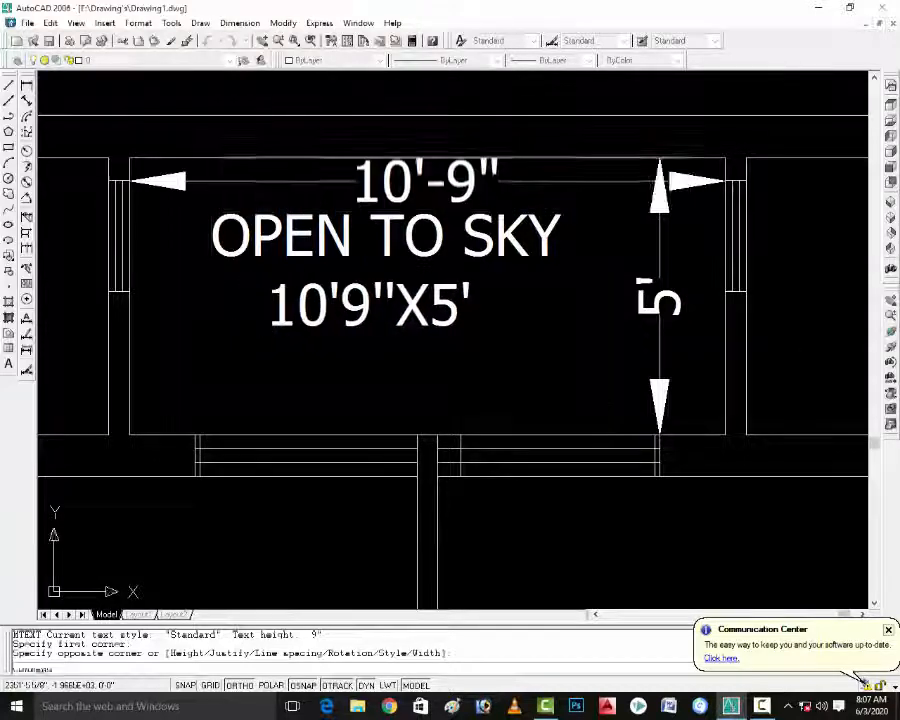
Erase the width and depth dimensions of the open-to-sky space.
type("E")
key("Return")
left_click(483, 182)
left_click(483, 180)
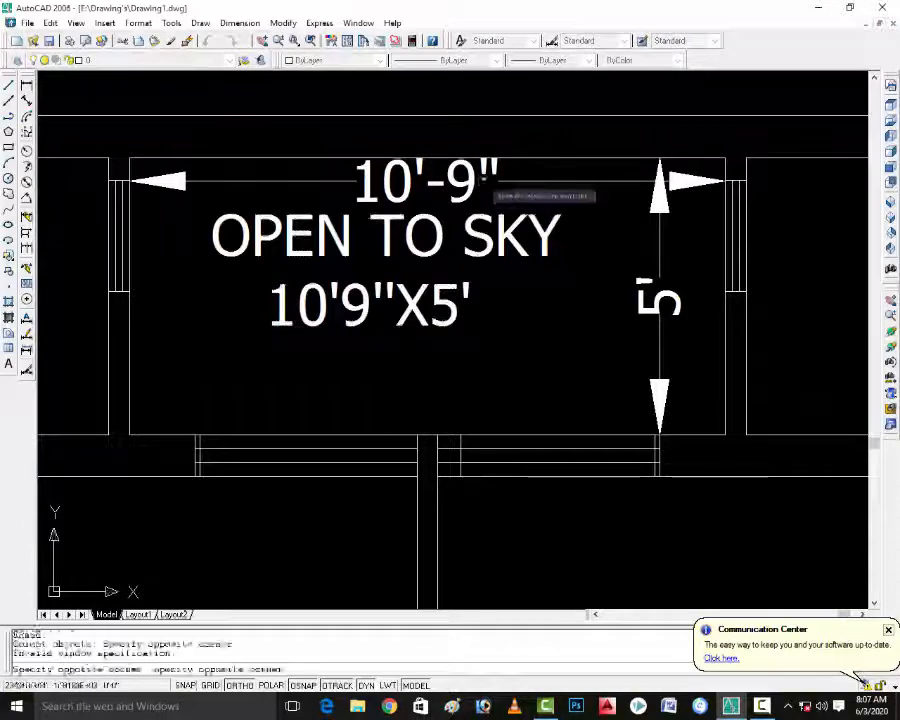
left_click(486, 179)
left_click(534, 179)
key("Return")
left_click(681, 288)
key("Delete")
scroll(663, 300, "down", 5)
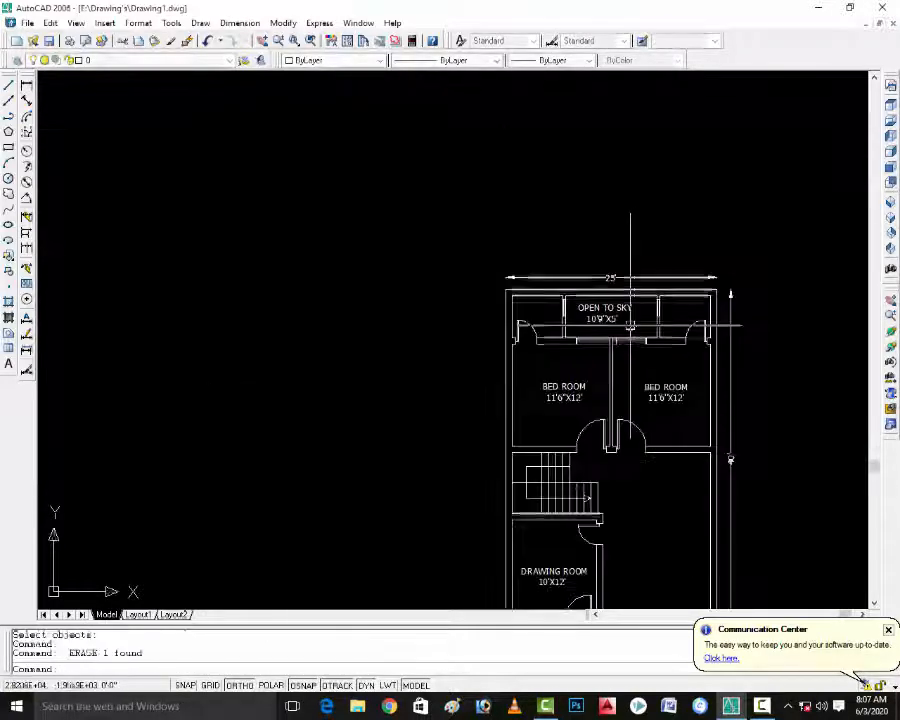
key("Escape")
key("Escape")
key("Escape")
Check the clear width of the plan's upper-left corner room with a linear dimension without placing it.
scroll(400, 270, "up", 3)
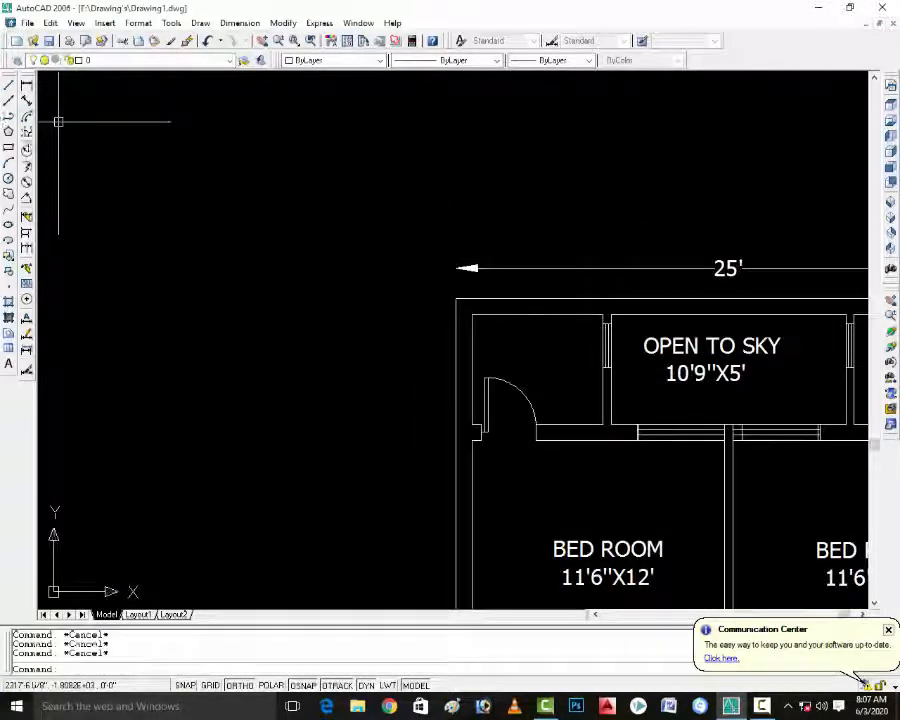
left_click(26, 87)
scroll(640, 282, "up", 3)
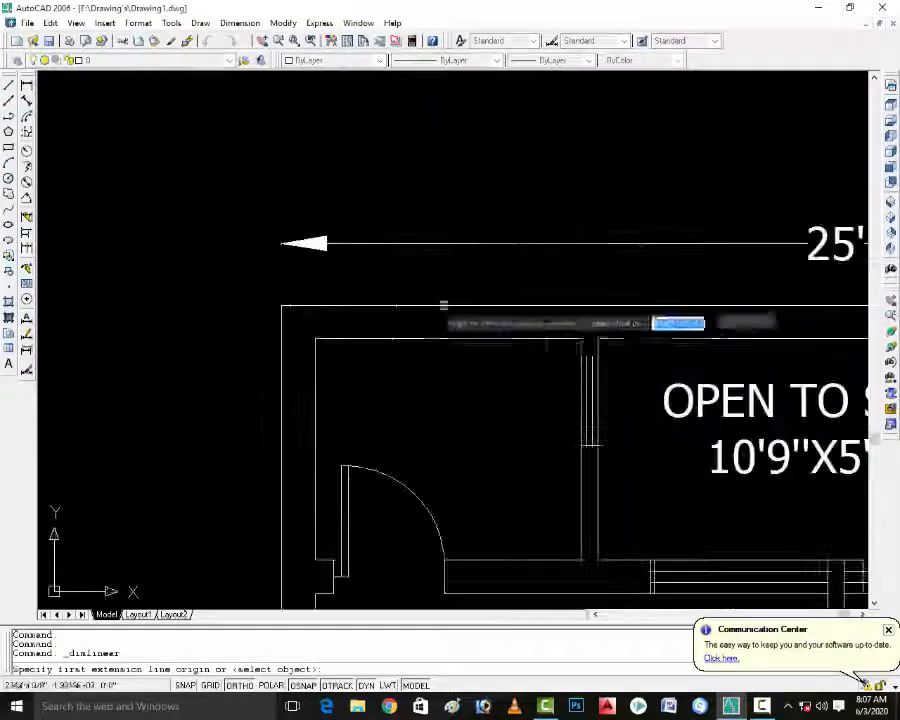
left_click(315, 340)
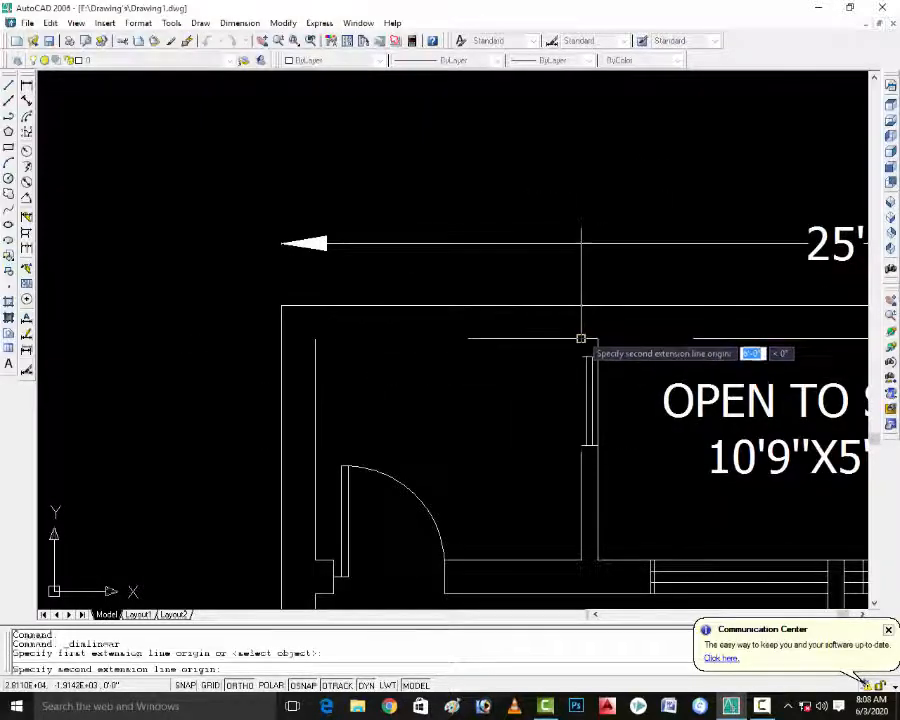
left_click(582, 336)
key("Escape")
Add a multiline text label in the upper-left corner room reading BATH with 6'X5' on the second line.
type("T")
key("Return")
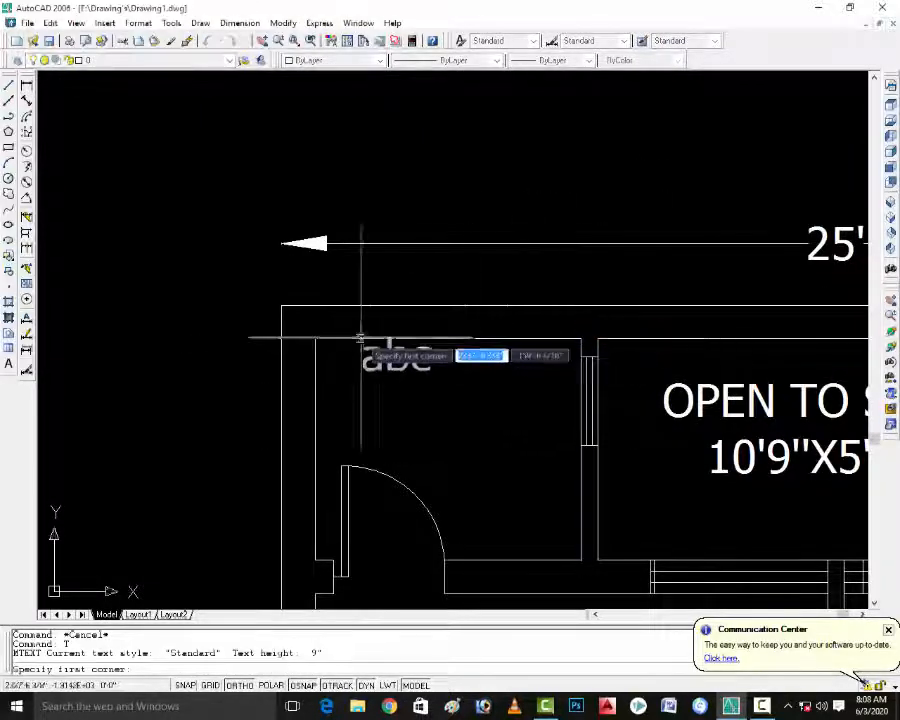
left_click(315, 338)
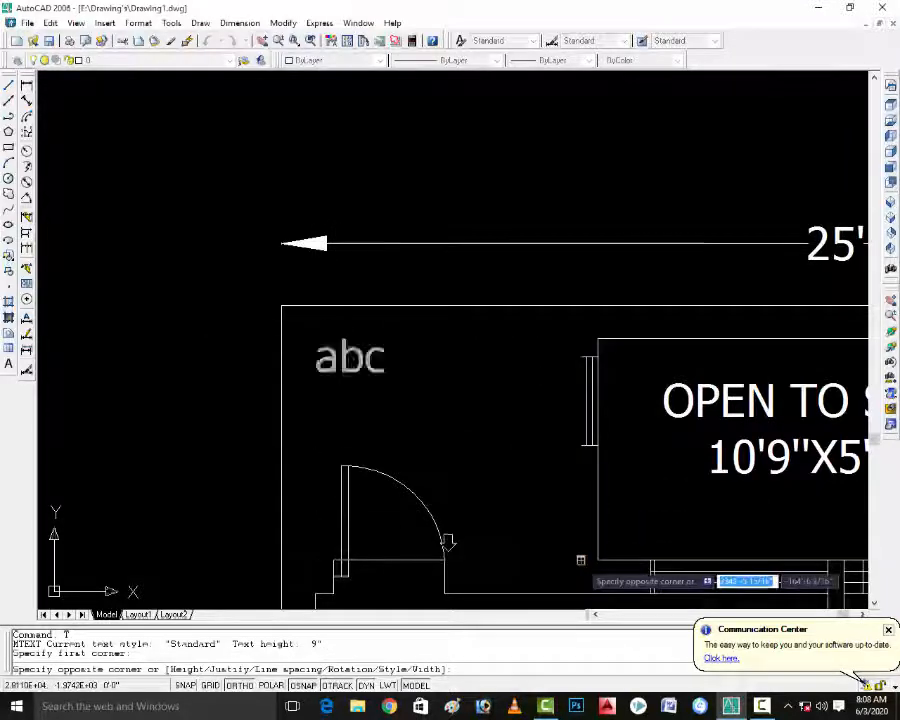
left_click(581, 560)
type("BATH")
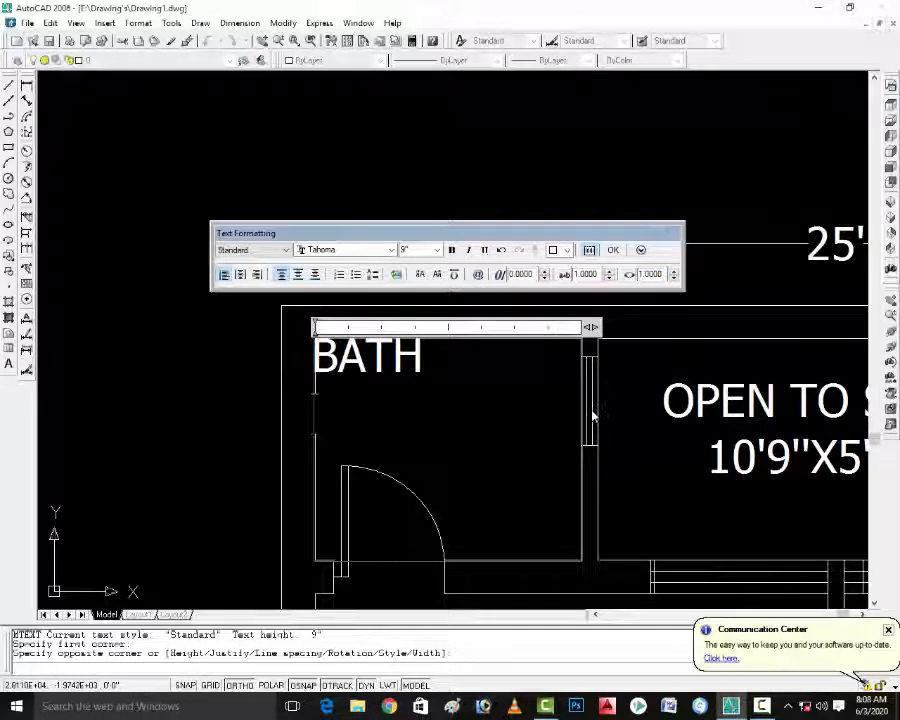
type(" 6'X")
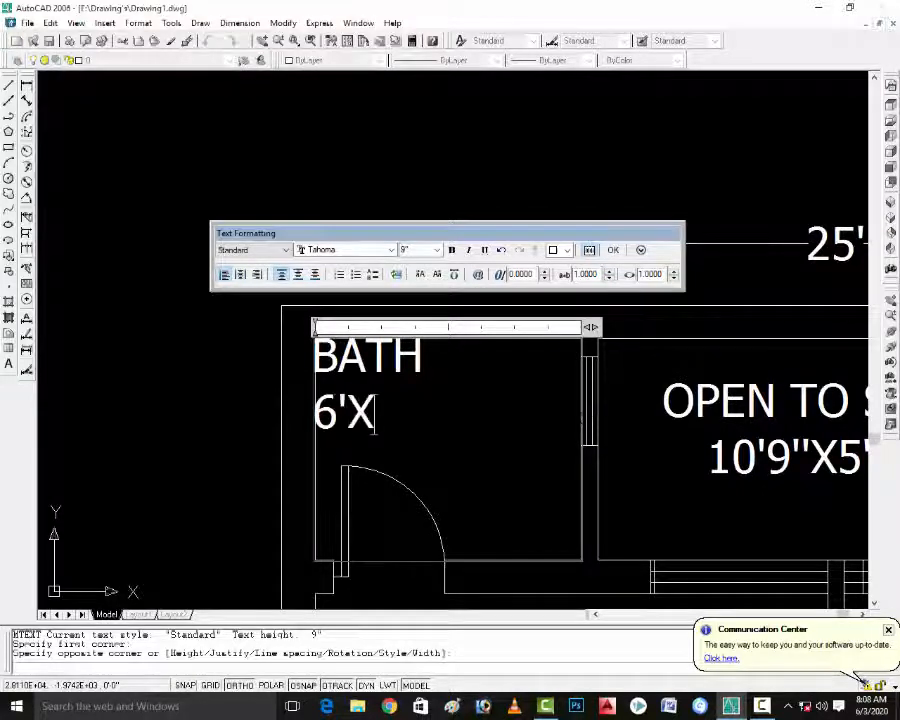
type("5'")
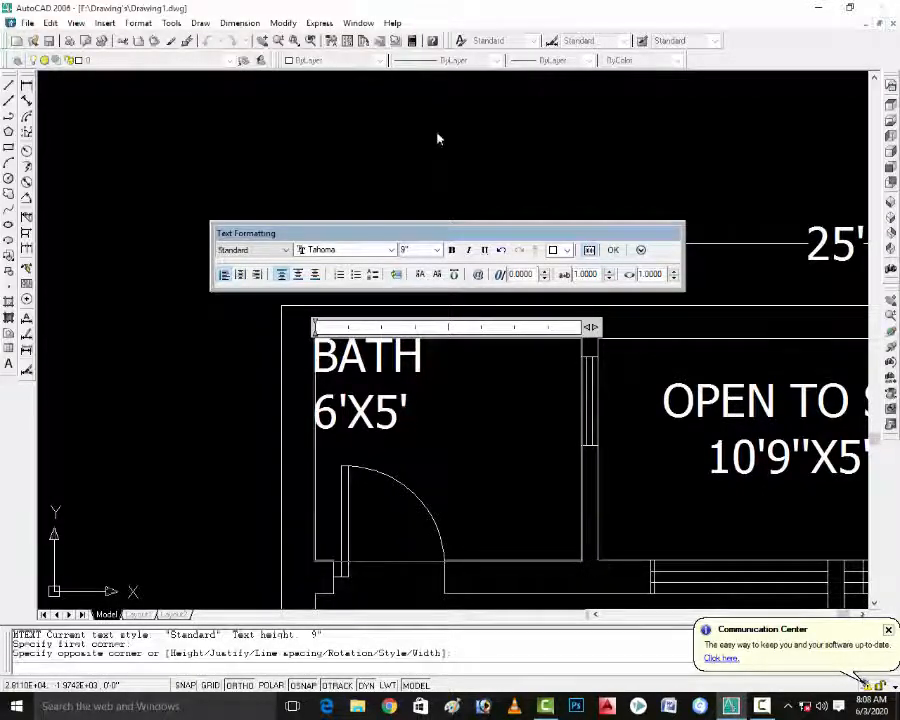
left_click(437, 139)
key("Escape")
key("Escape")
Move the BATH label away from the wall corner to the middle of the upper-left room.
type("e")
key("Return")
left_click(383, 410)
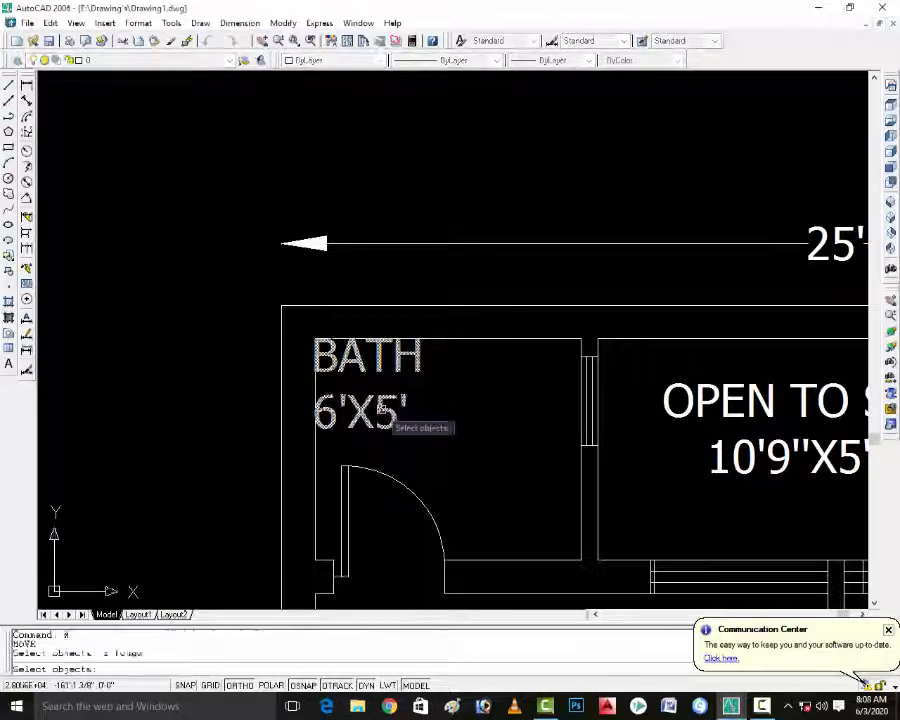
key("Return")
left_click(383, 410)
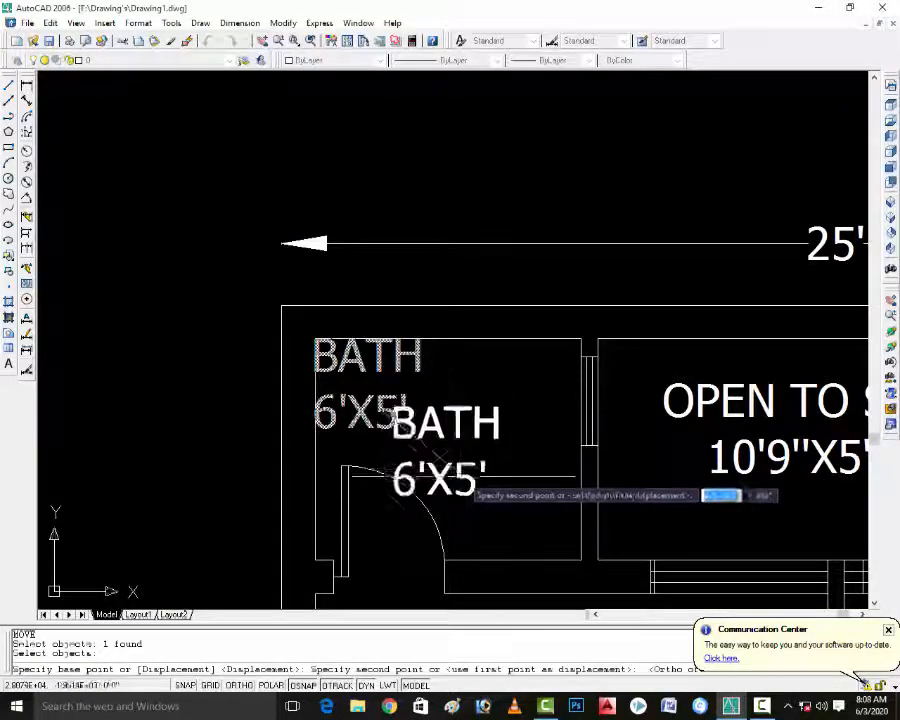
left_click(453, 463)
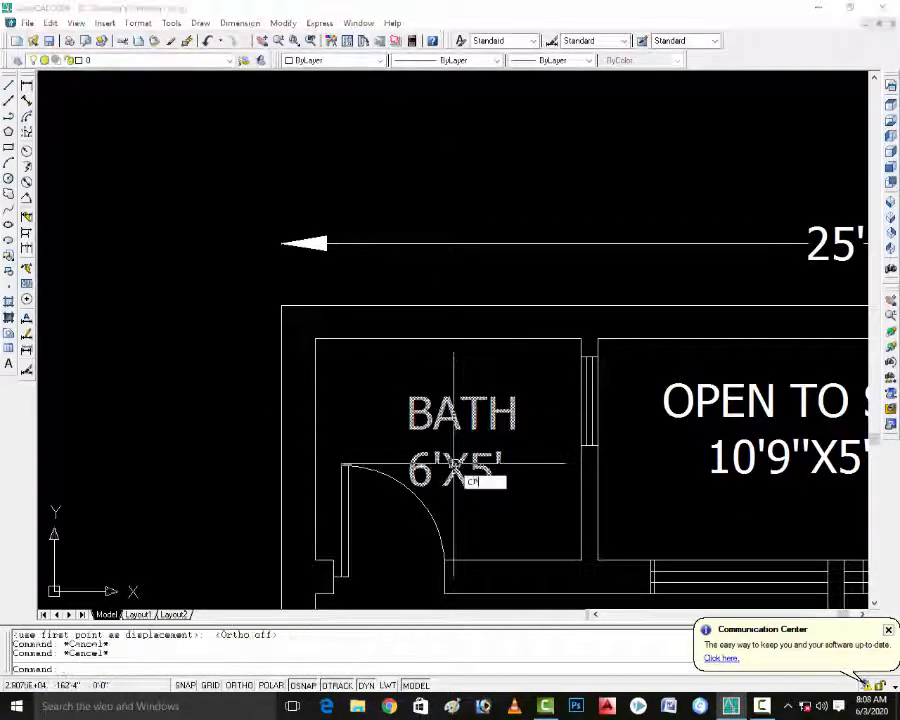
Copy the BATH 6'X5' label into the matching room at the plan's upper-right corner.
key("Return")
left_click(455, 467)
key("Return")
left_click(448, 461)
scroll(448, 461, "down", 4)
scroll(625, 464, "up", 3)
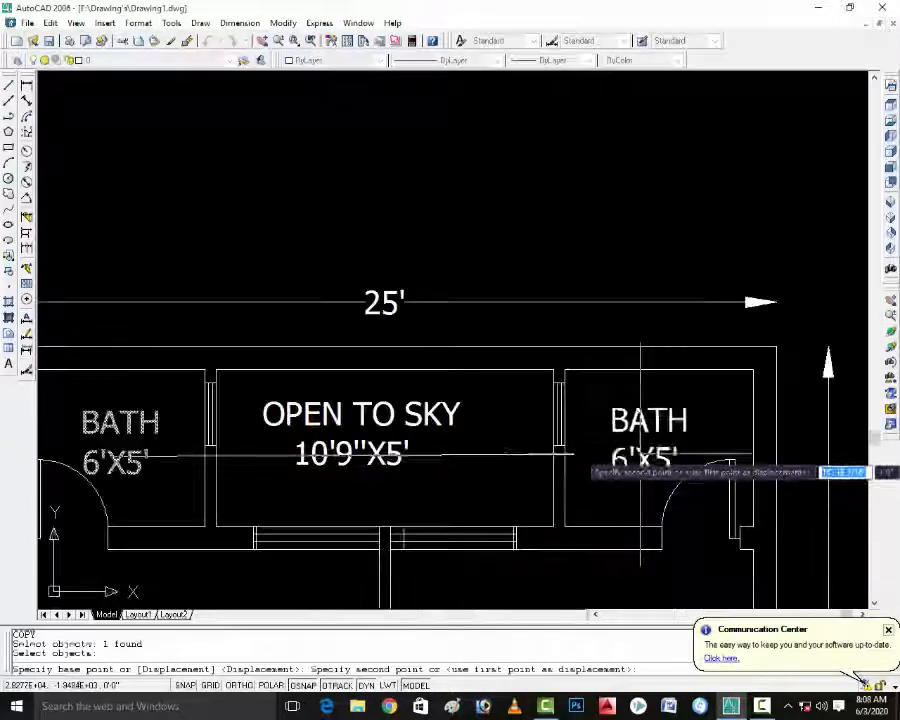
left_click(640, 458)
key("Escape")
key("Escape")
scroll(630, 440, "down", 5)
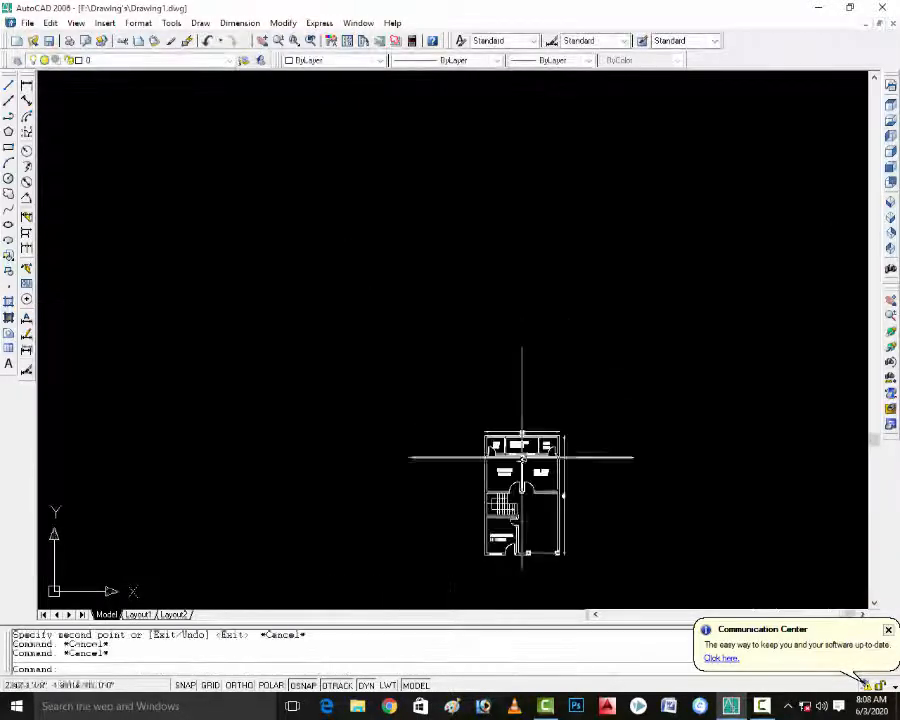
scroll(564, 532, "up", 3)
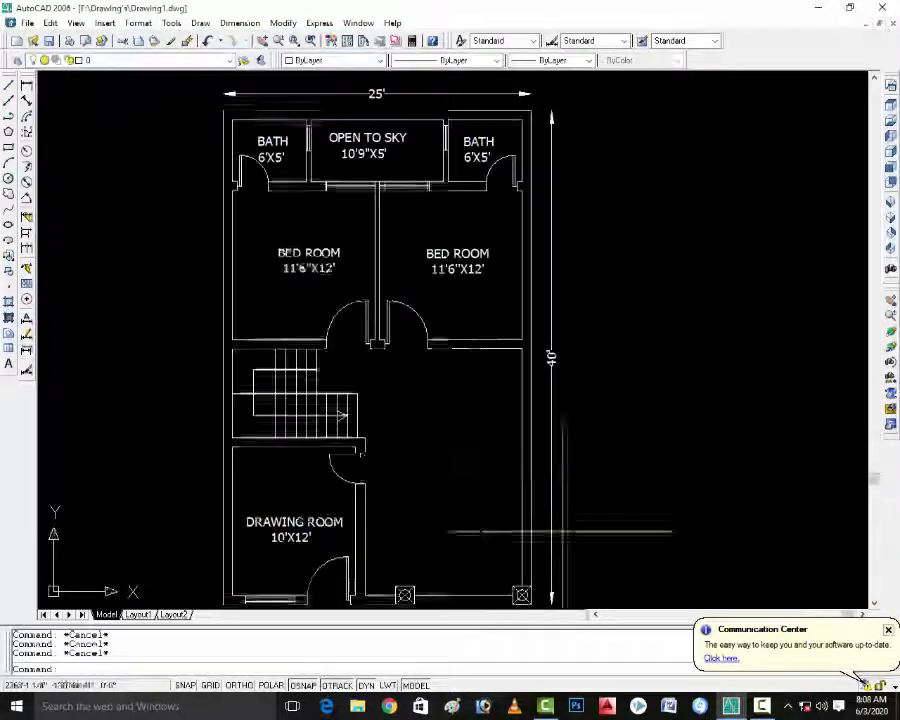
left_click(30, 88)
scroll(379, 502, "up", 3)
left_click(363, 436)
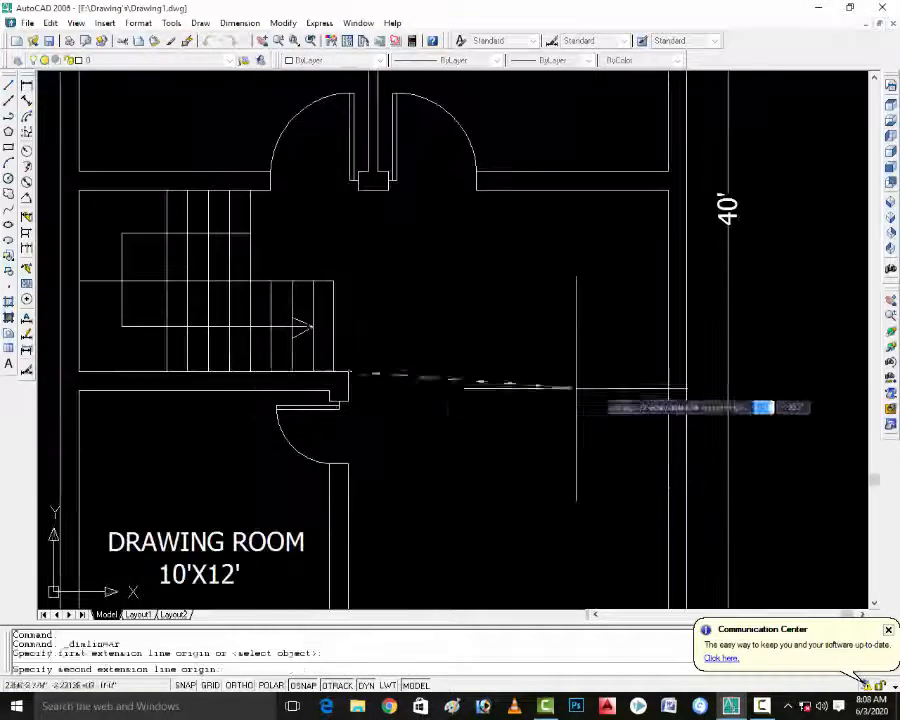
left_click(668, 374)
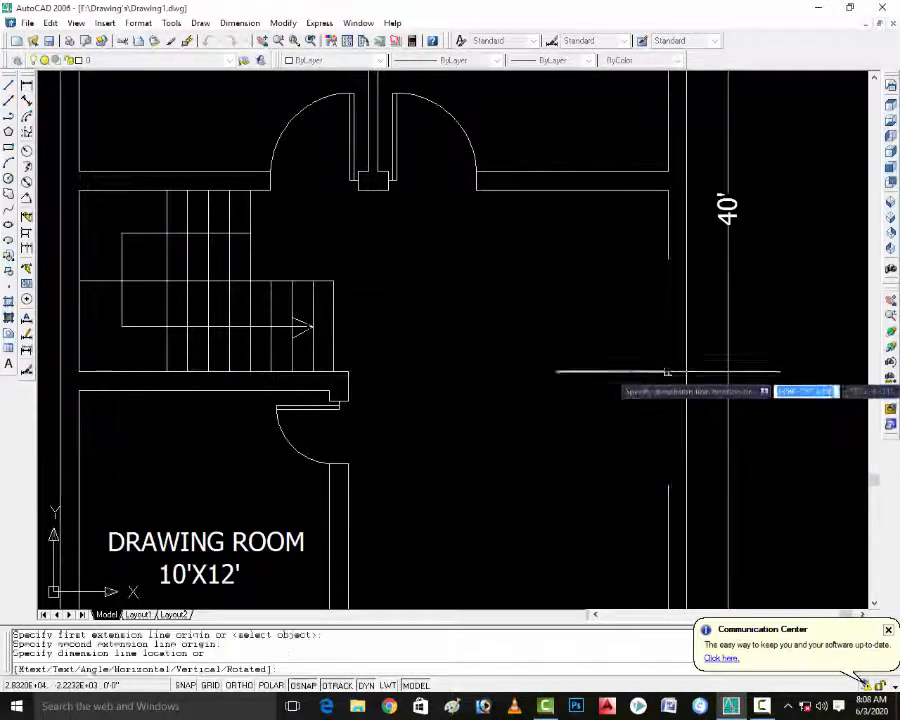
key("Return")
Measure the clear width of the space beside the staircase with a horizontal dimension from the drawing room wall corner to the right wall.
key("Return")
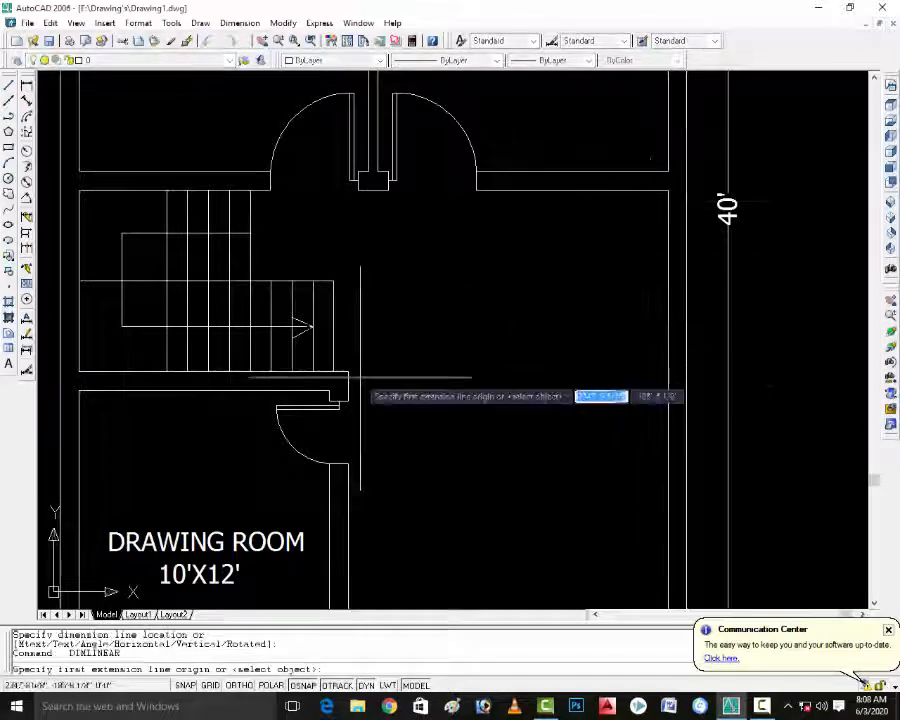
left_click(348, 371)
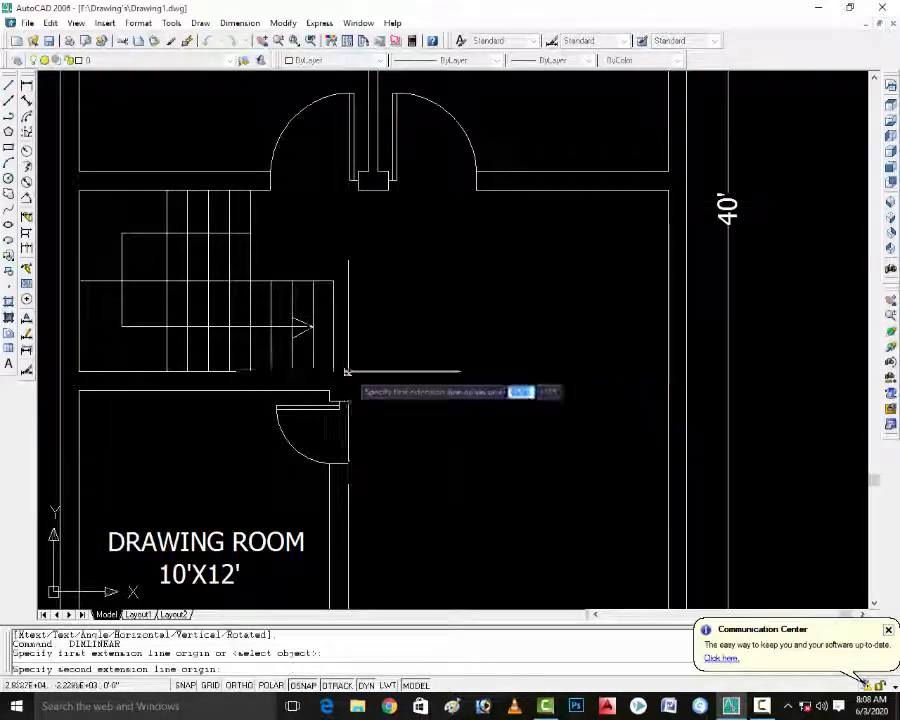
left_click(668, 371)
left_click(645, 371)
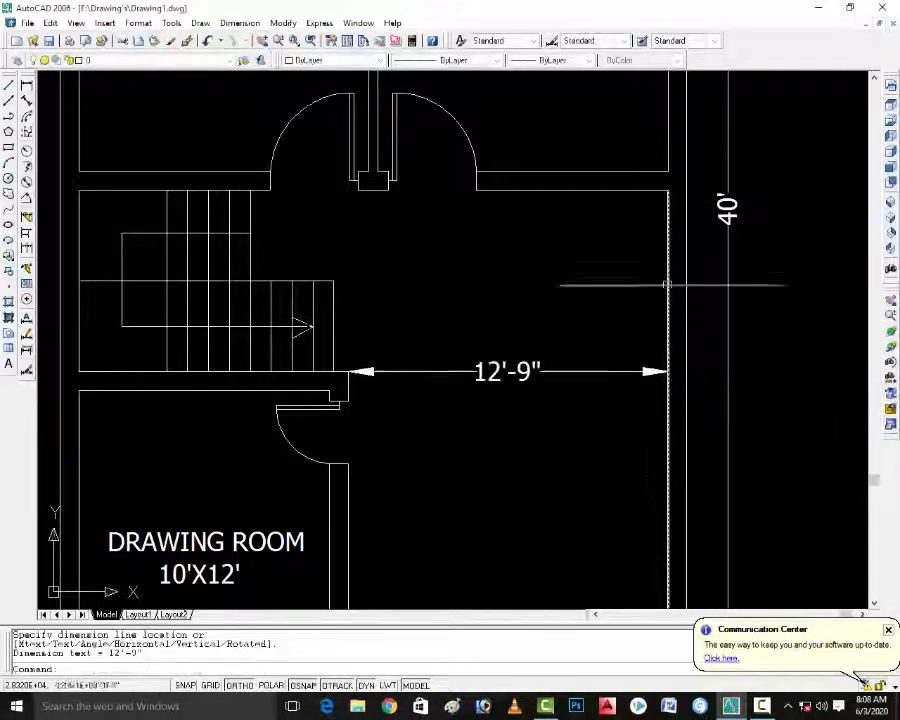
Measure the clear depth of the space beside the staircase with a vertical dimension from the bedroom wall to the front columns.
key("Return")
left_click(668, 190)
scroll(668, 214, "down", 2)
scroll(668, 400, "up", 2)
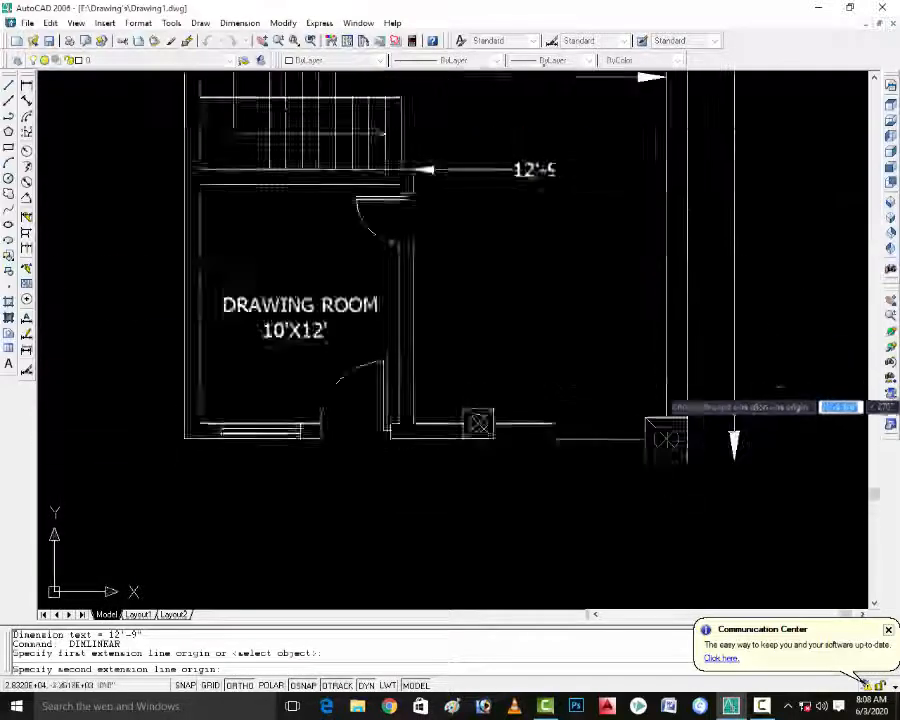
left_click(663, 488)
left_click(735, 440)
key("Escape")
key("Escape")
scroll(578, 347, "down", 3)
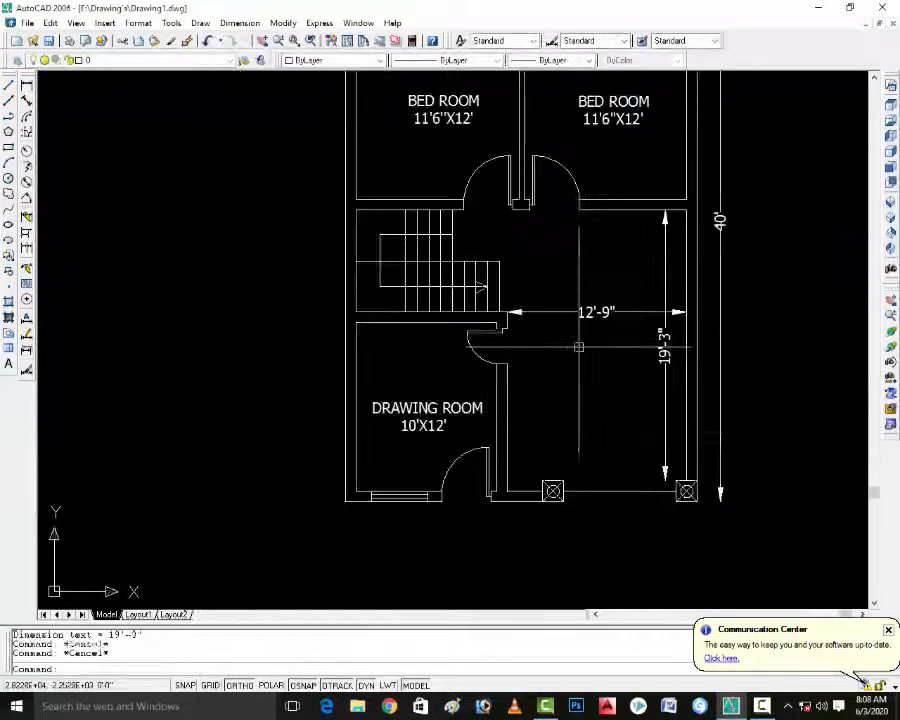
Add a multiline text label beside the staircase reading TV LOUNGE with 12'9"X19'3" on the second line.
key("Escape")
key("Return")
scroll(578, 340, "up", 3)
left_click(527, 230)
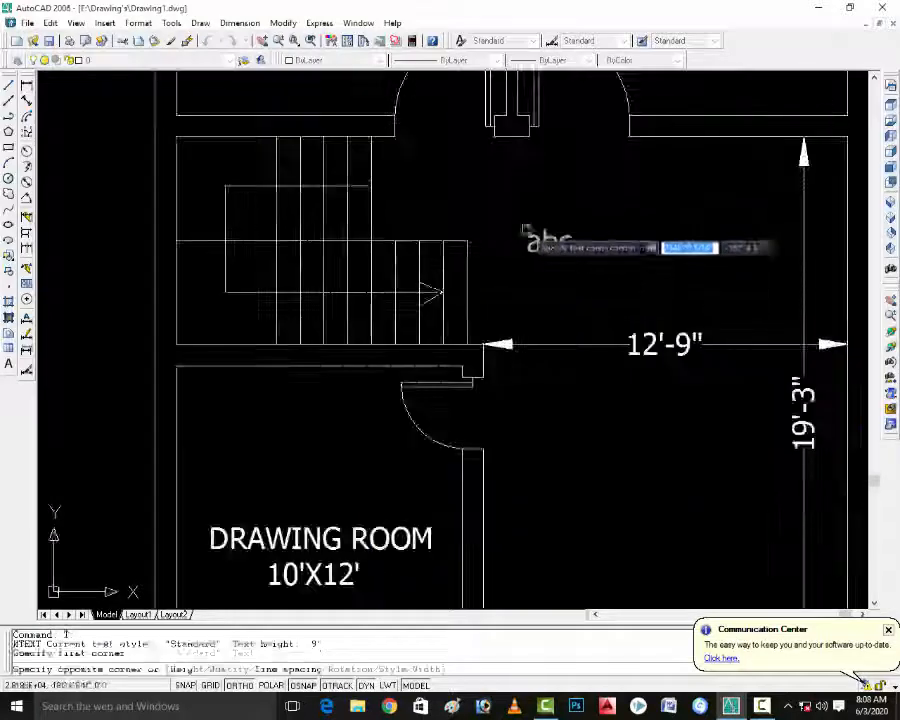
left_click(768, 476)
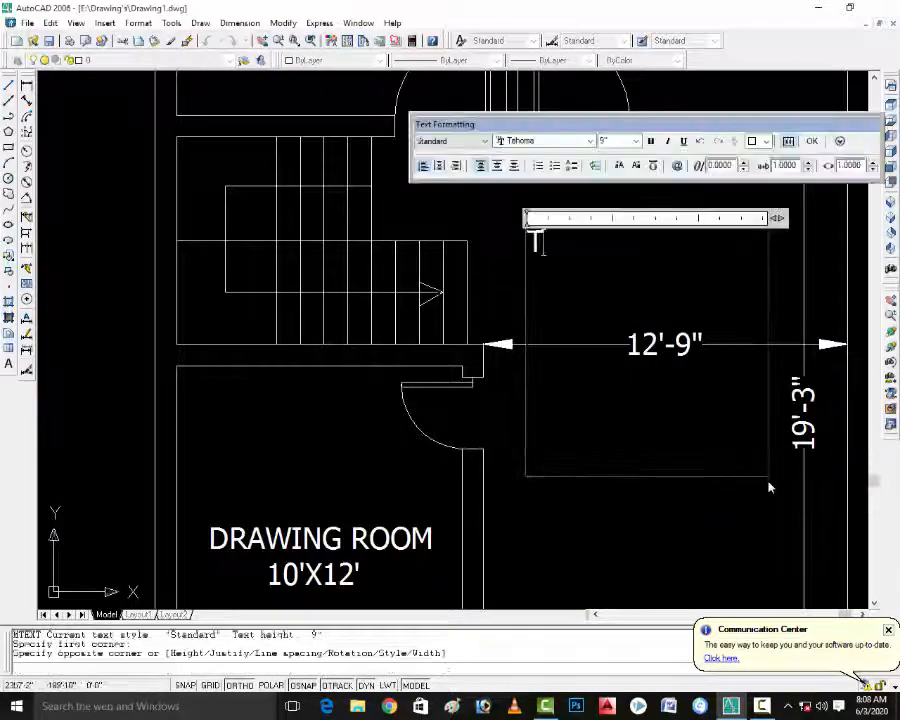
type("TV L")
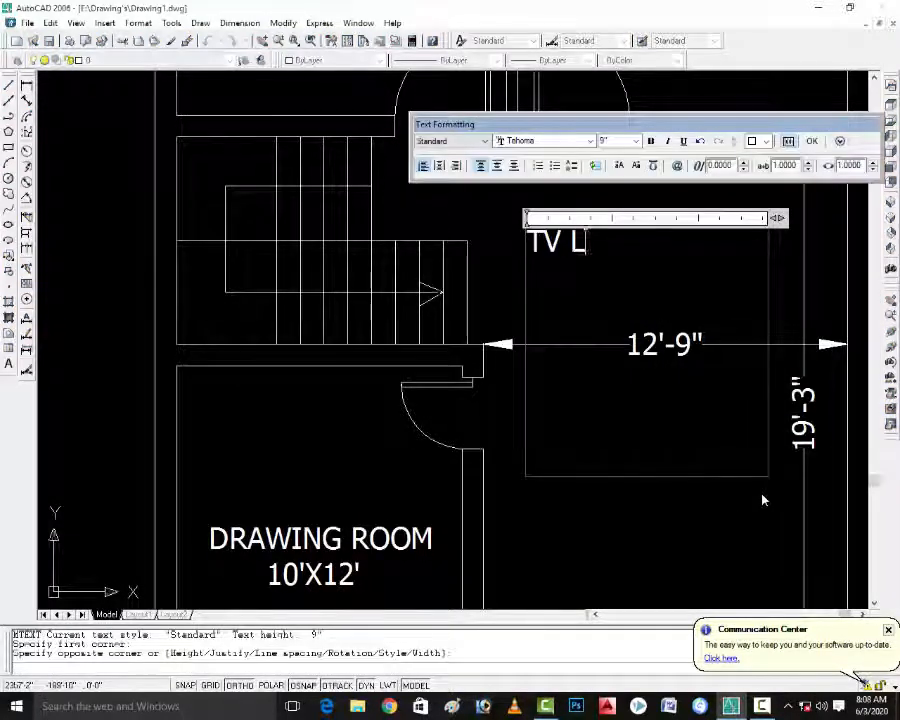
type("OUNGE")
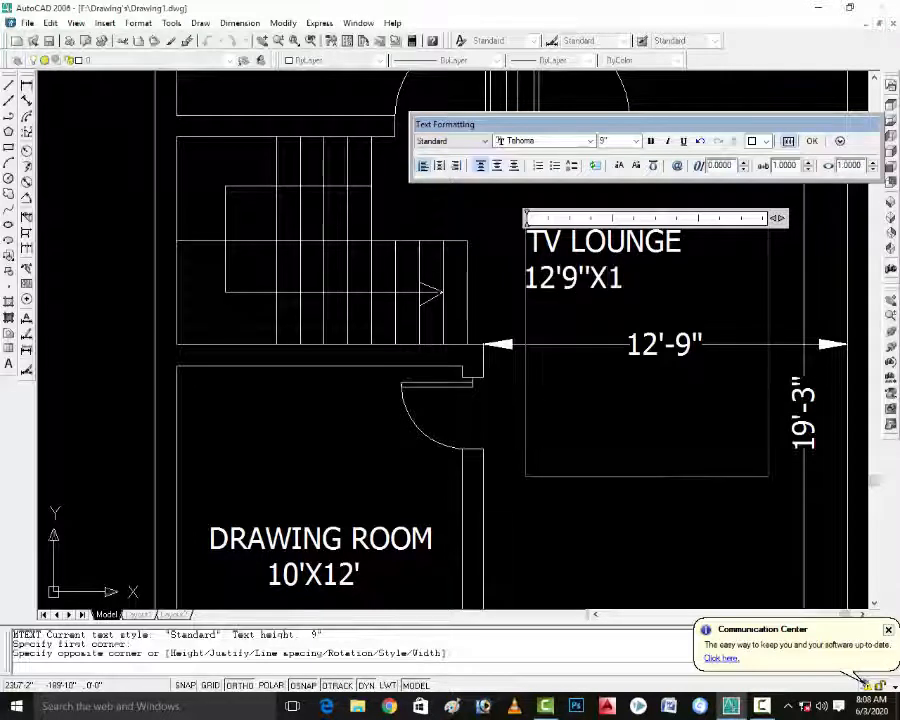
type("3\"")
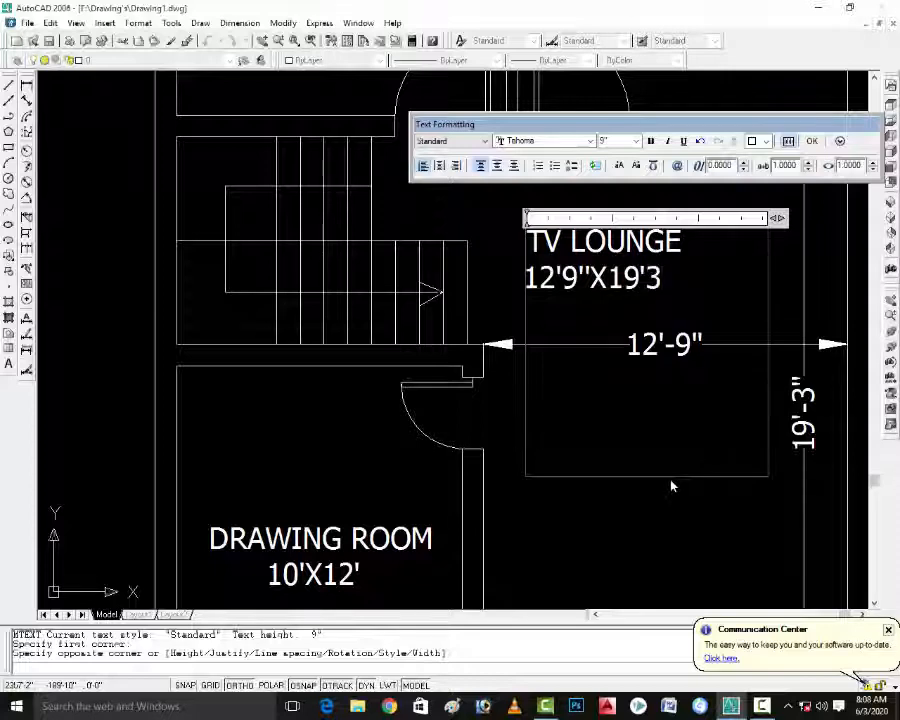
left_click(798, 268)
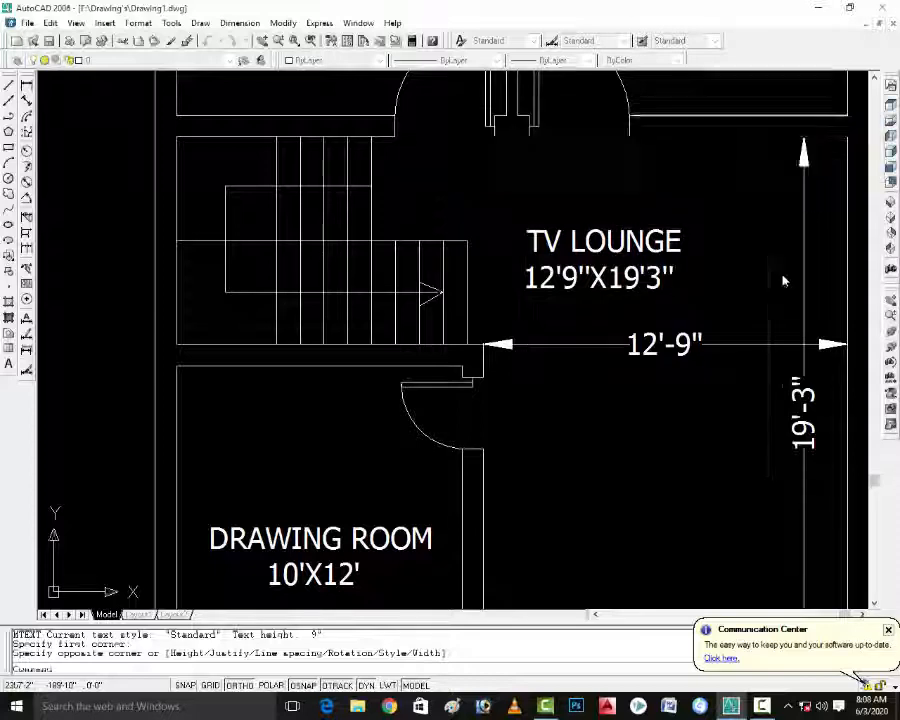
Erase the width and depth dimensions inside the TV lounge.
type("e")
key("Return")
left_click(775, 325)
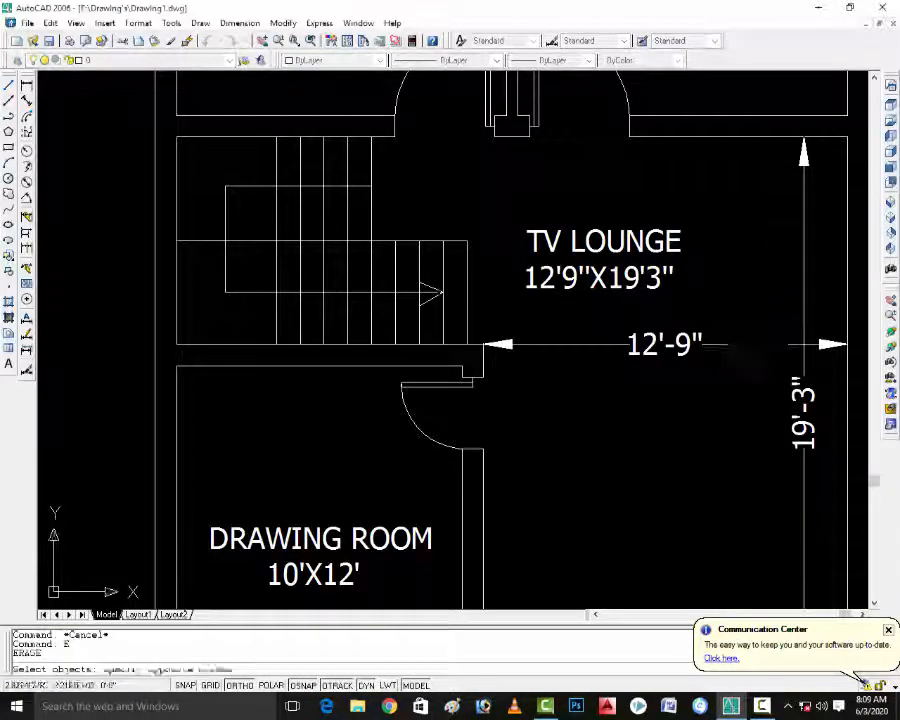
left_click(751, 361)
key("Return")
left_click(797, 386)
key("Delete")
key("Escape")
key("Escape")
key("Escape")
scroll(685, 386, "down", 5)
scroll(685, 386, "up", 3)
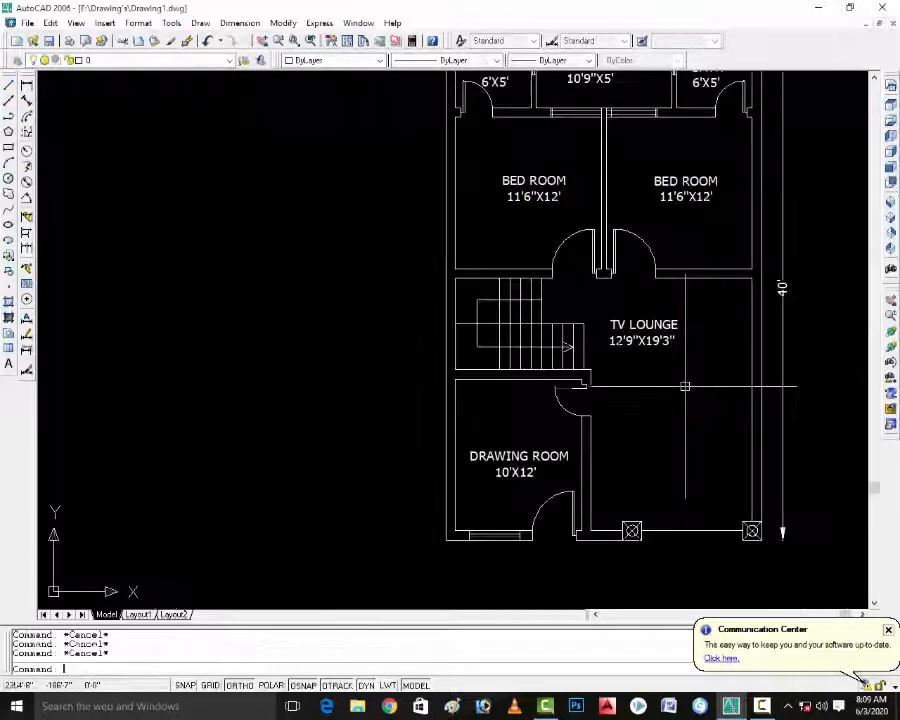
Move the TV LOUNGE label down and across to the middle of the lounge.
type("m")
key("Return")
left_click(650, 344)
key("Return")
left_click(614, 344)
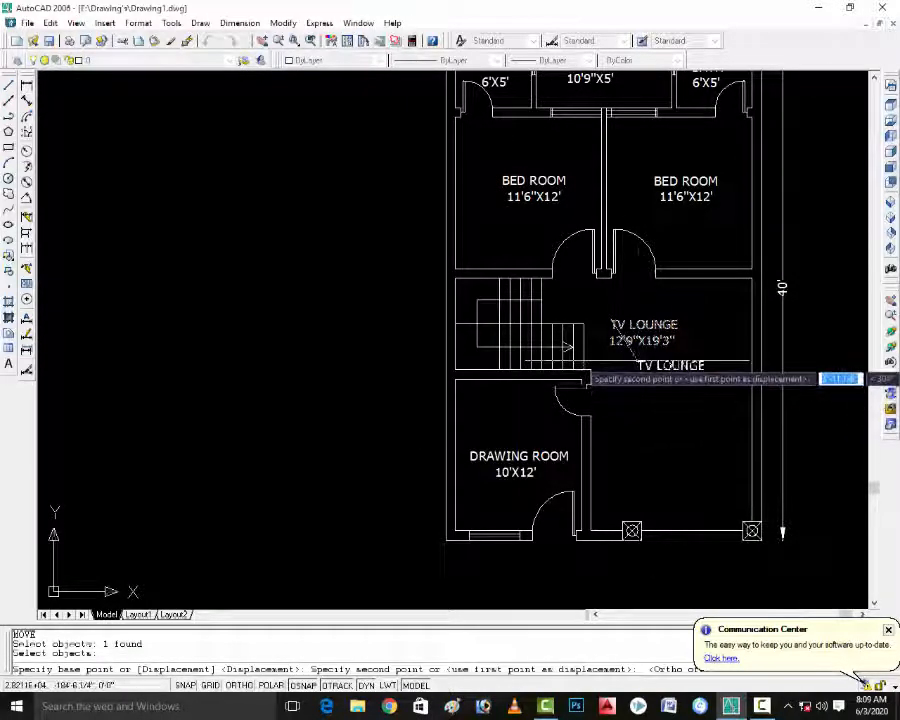
key("Escape")
key("Escape")
key("Escape")
Examine the labelled floor plan as a whole and the windows between the bedrooms and the open-to-sky space.
scroll(640, 430, "down", 5)
scroll(686, 354, "up", 3)
scroll(670, 362, "down", 3)
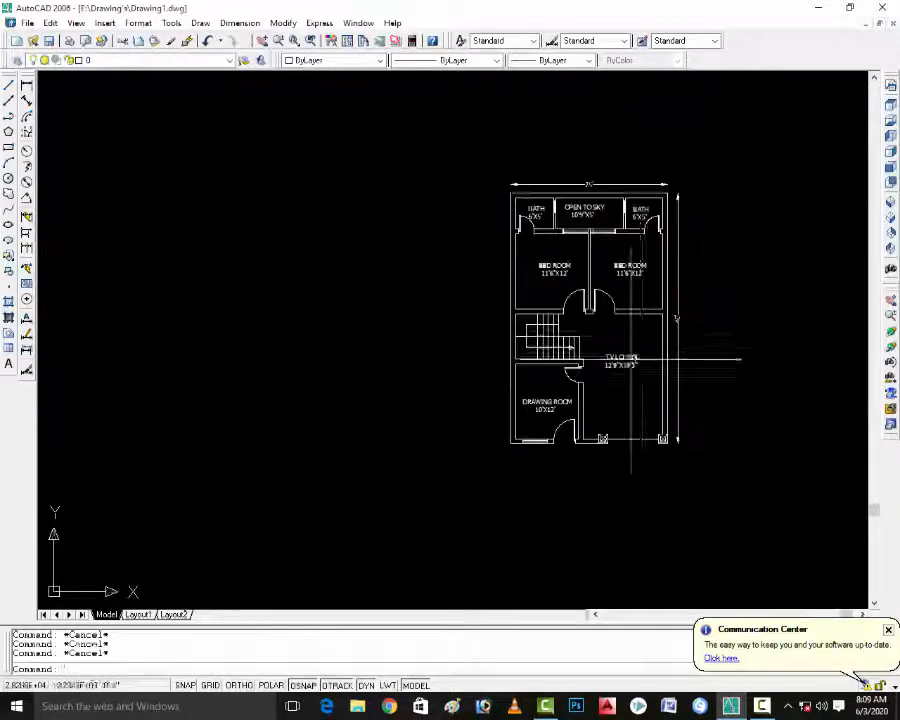
scroll(666, 288, "up", 3)
scroll(582, 330, "down", 2)
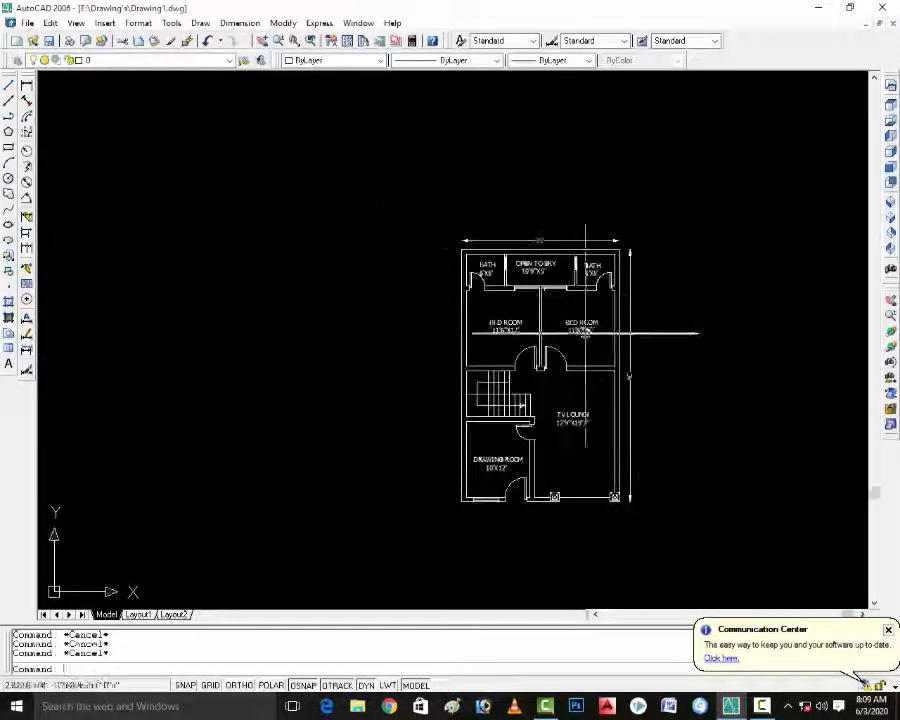
scroll(508, 446, "up", 3)
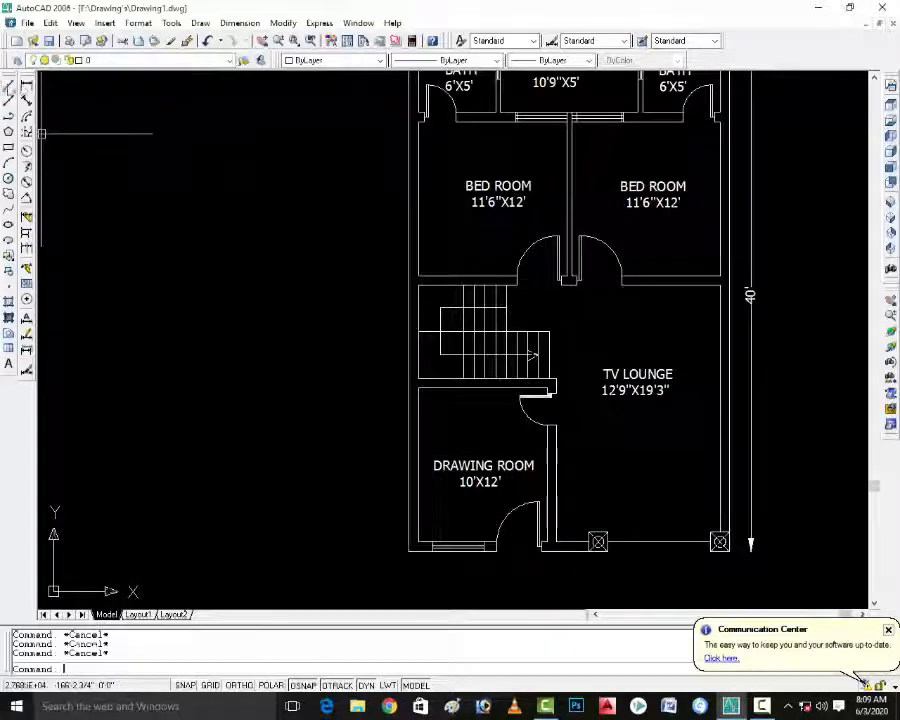
scroll(263, 188, "down", 4)
scroll(332, 242, "up", 2)
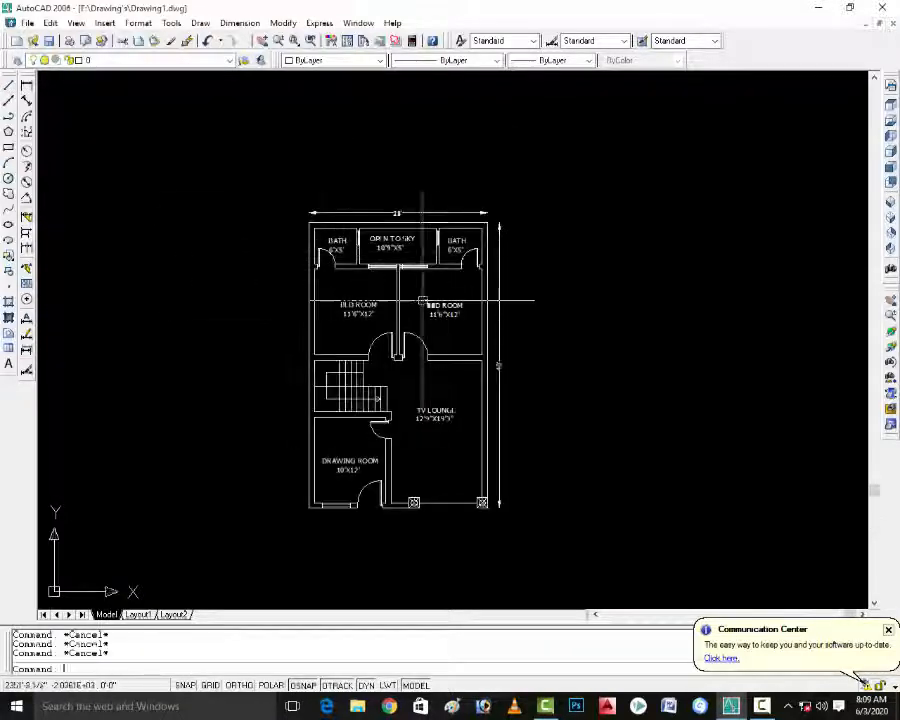
scroll(440, 311, "up", 6)
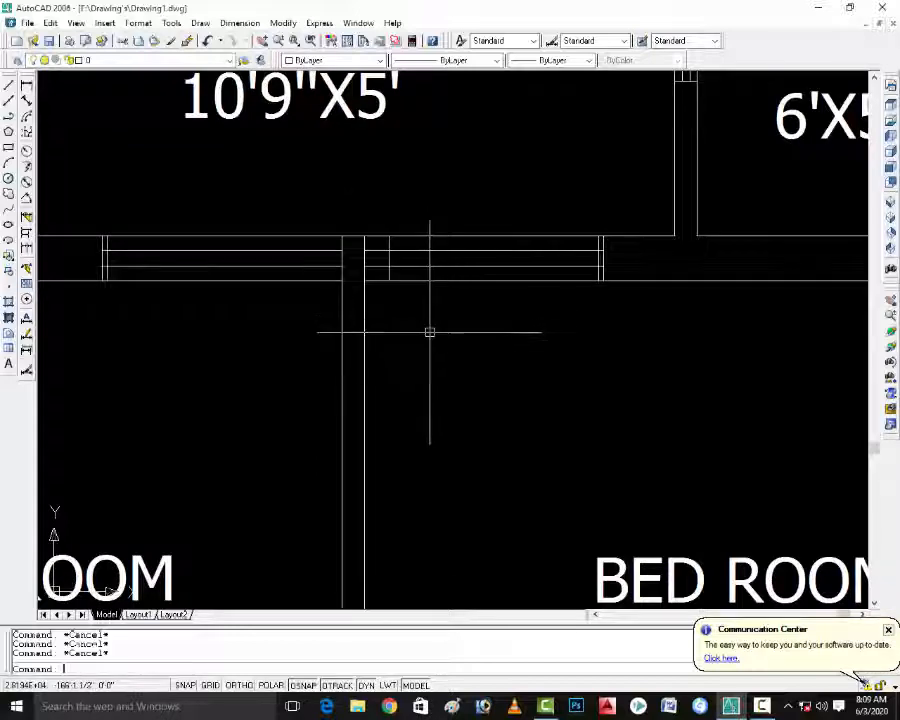
Erase the stray vertical line near the central wall inside the window between the right bedroom and the open-to-sky space.
scroll(429, 332, "down", 2)
scroll(462, 290, "up", 3)
type("e")
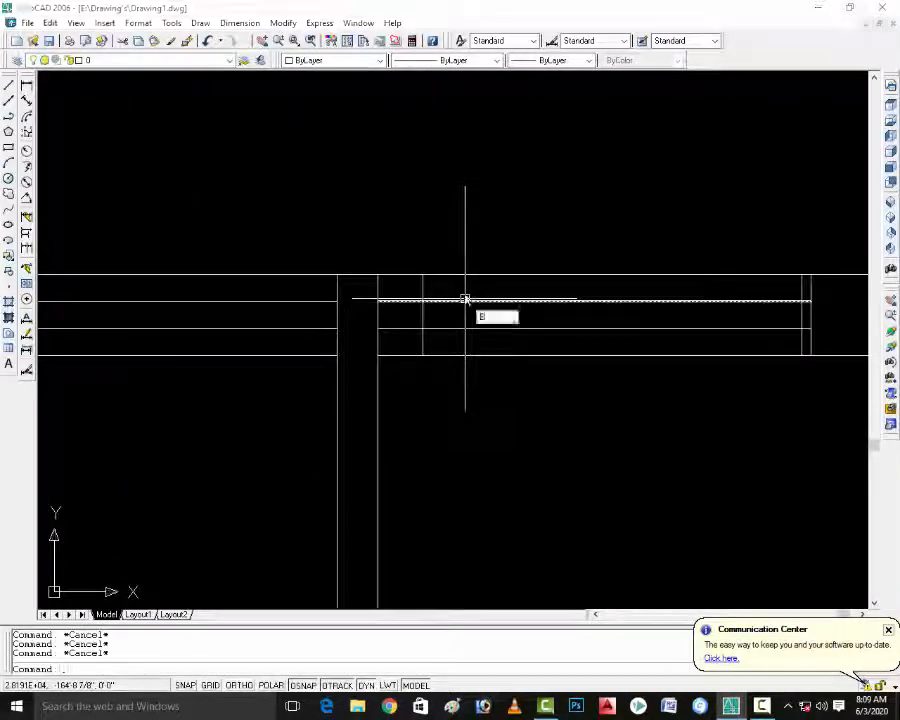
key("Return")
scroll(417, 313, "up", 2)
key("Return")
Erase the inner of the two vertical lines at the outer end of the right bedroom's window.
scroll(500, 320, "down", 2)
scroll(552, 312, "up", 3)
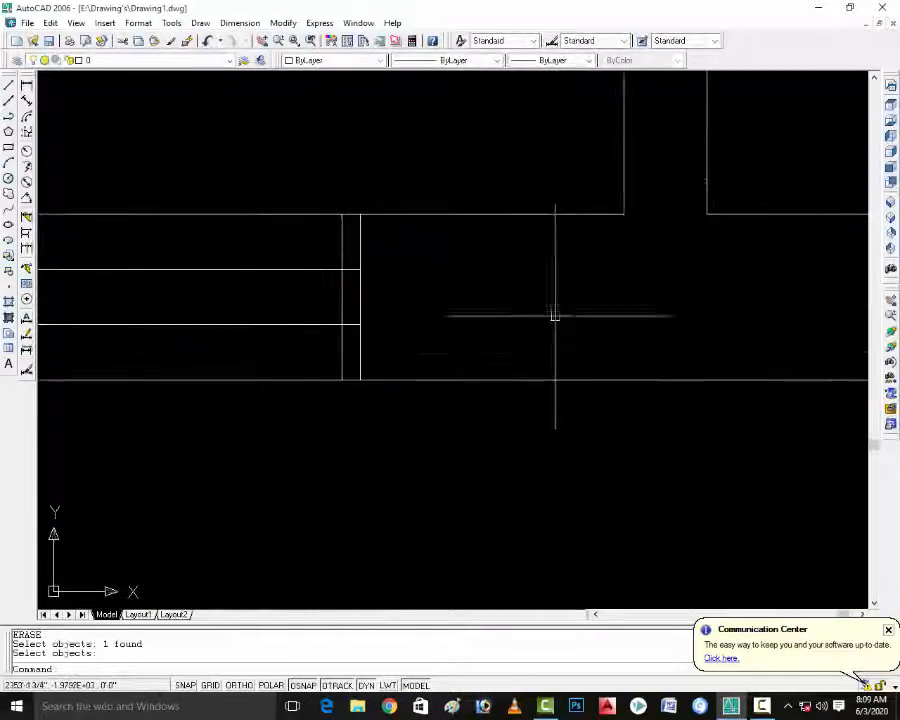
scroll(340, 302, "up", 1)
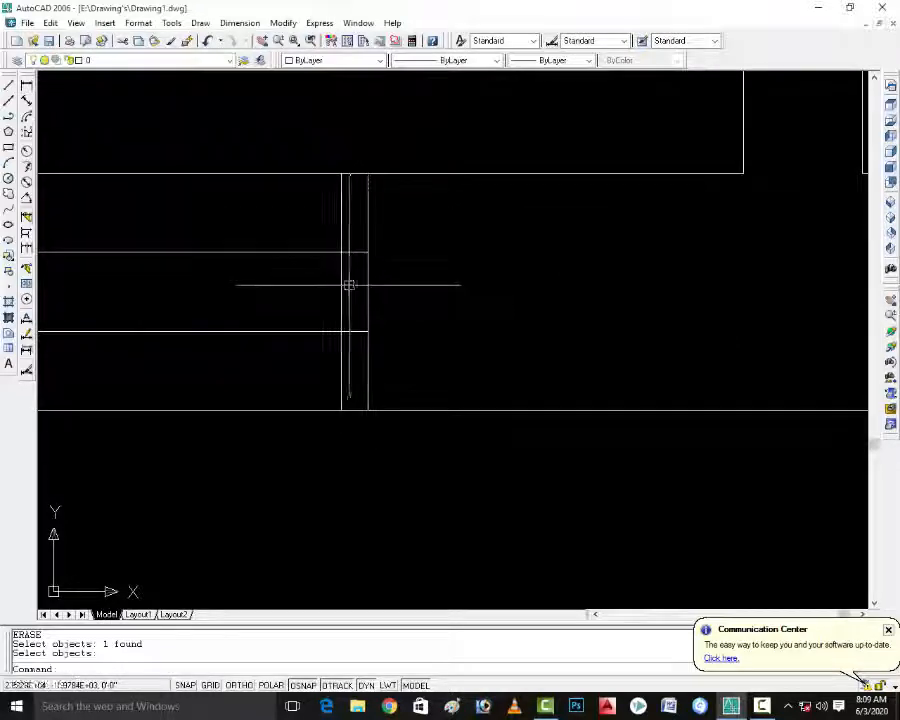
key("Return")
scroll(269, 327, "down", 2)
scroll(90, 301, "down", 2)
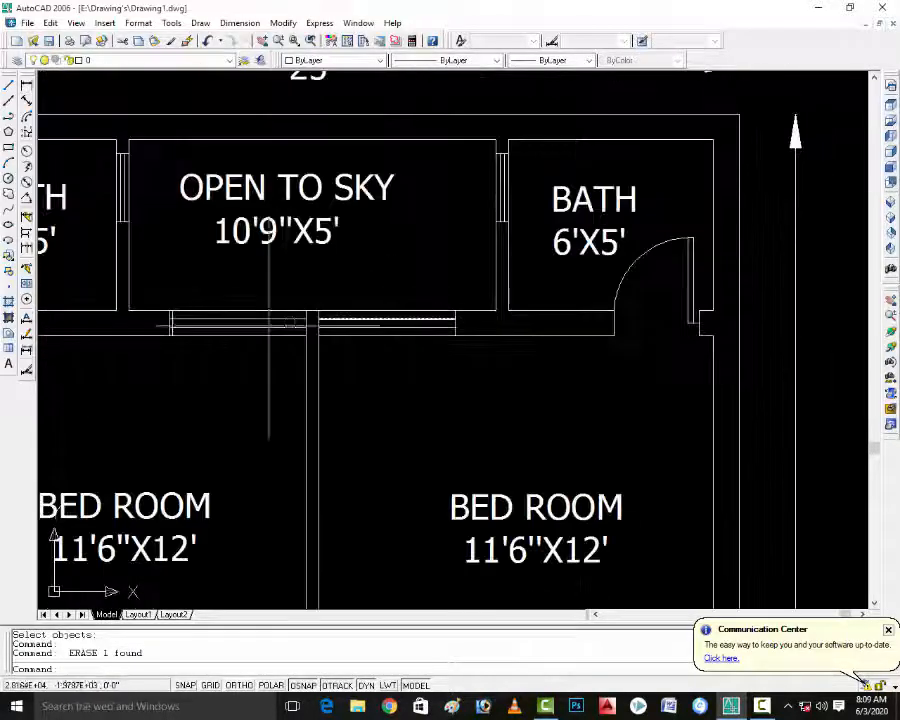
Erase the extra inner vertical line at the outer end of the left bedroom's window onto the open-to-sky space.
scroll(170, 316, "up", 5)
left_click(283, 331)
scroll(283, 331, "down", 6)
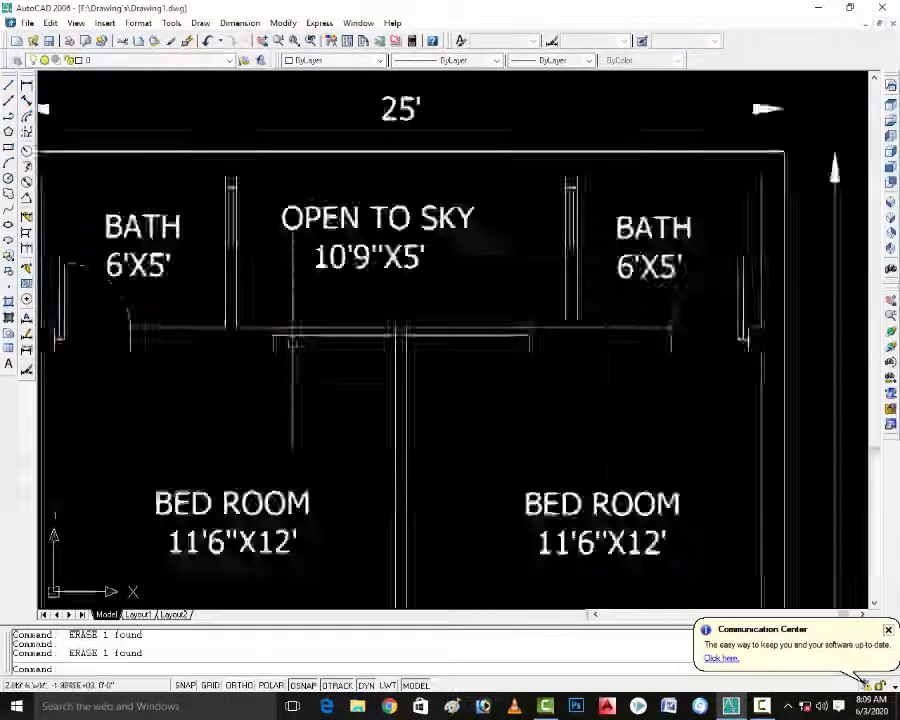
key("Escape")
key("Escape")
key("Escape")
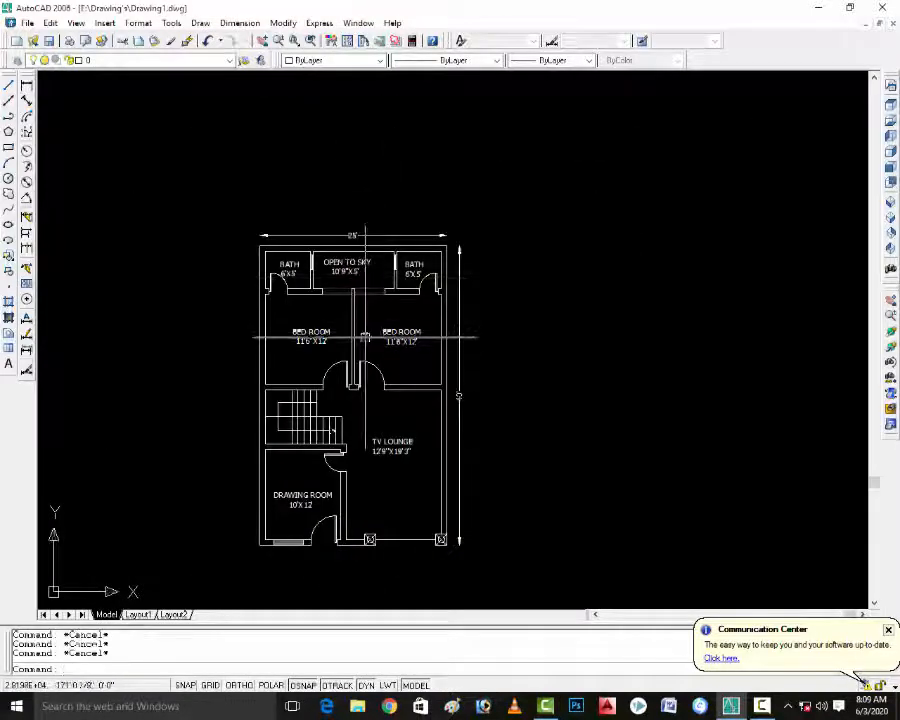
Review the finished floor plan, checking the bedrooms, baths, open-to-sky space, staircase, drawing room, TV lounge and overall dimensions.
scroll(361, 437, "up", 2)
scroll(365, 441, "down", 3)
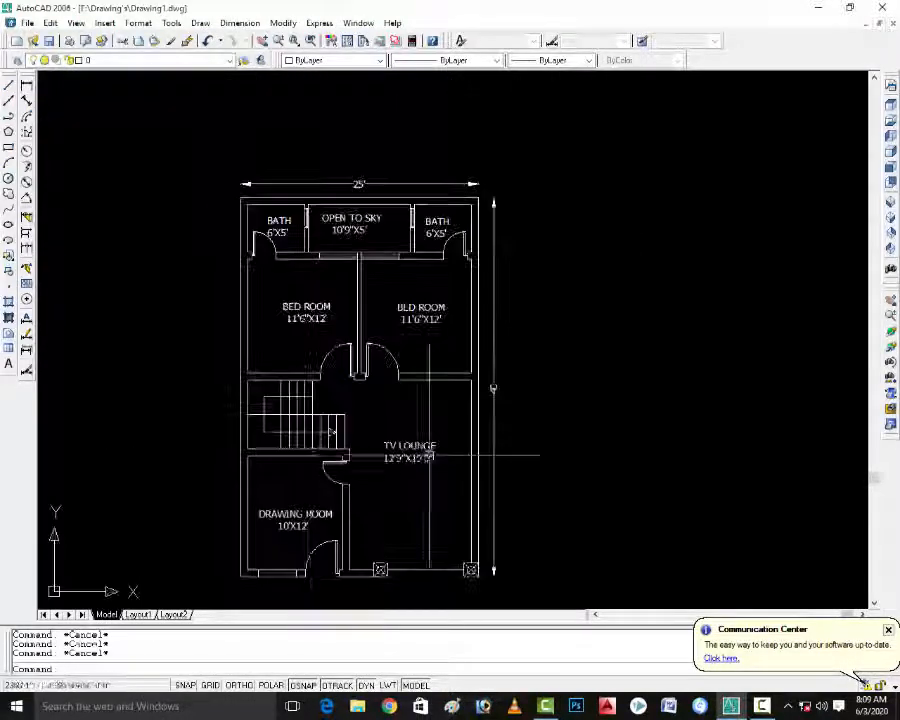
scroll(337, 482, "up", 1)
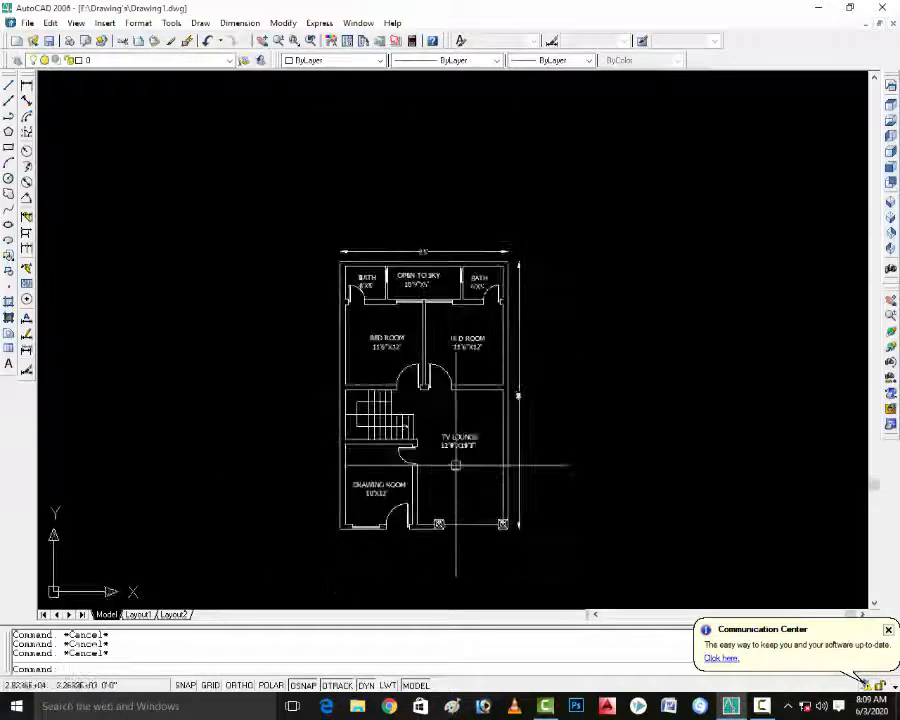
scroll(420, 424, "up", 4)
scroll(443, 400, "down", 2)
scroll(443, 400, "down", 4)
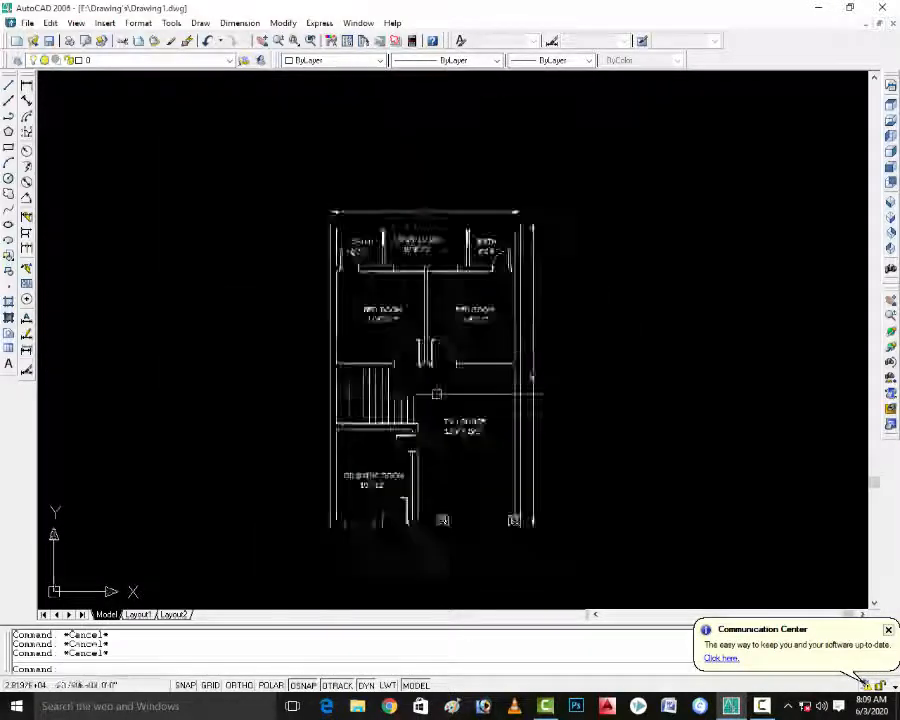
scroll(424, 468, "up", 2)
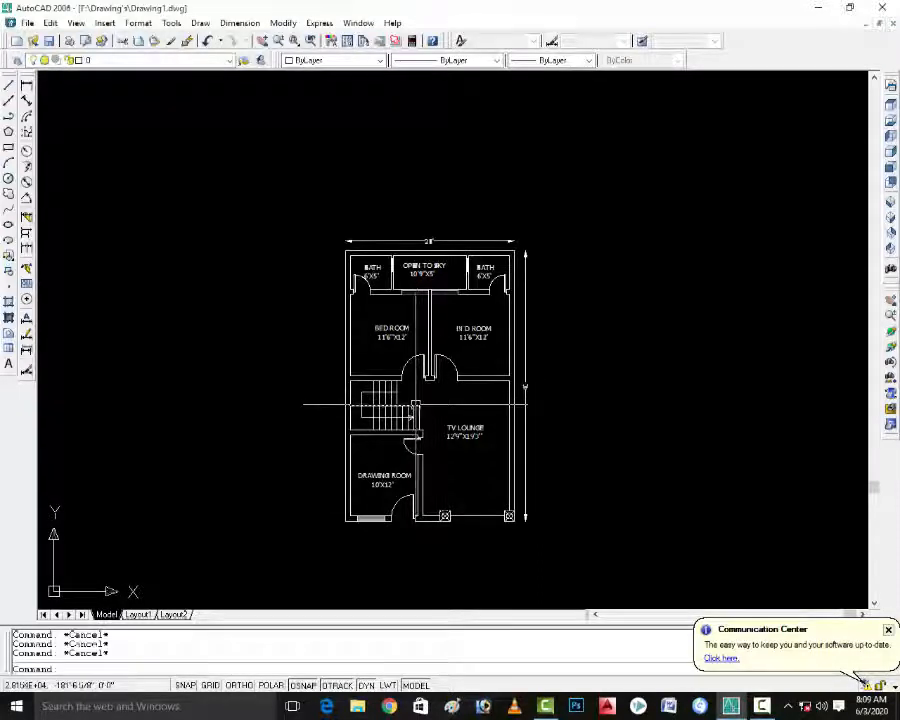
scroll(415, 405, "up", 2)
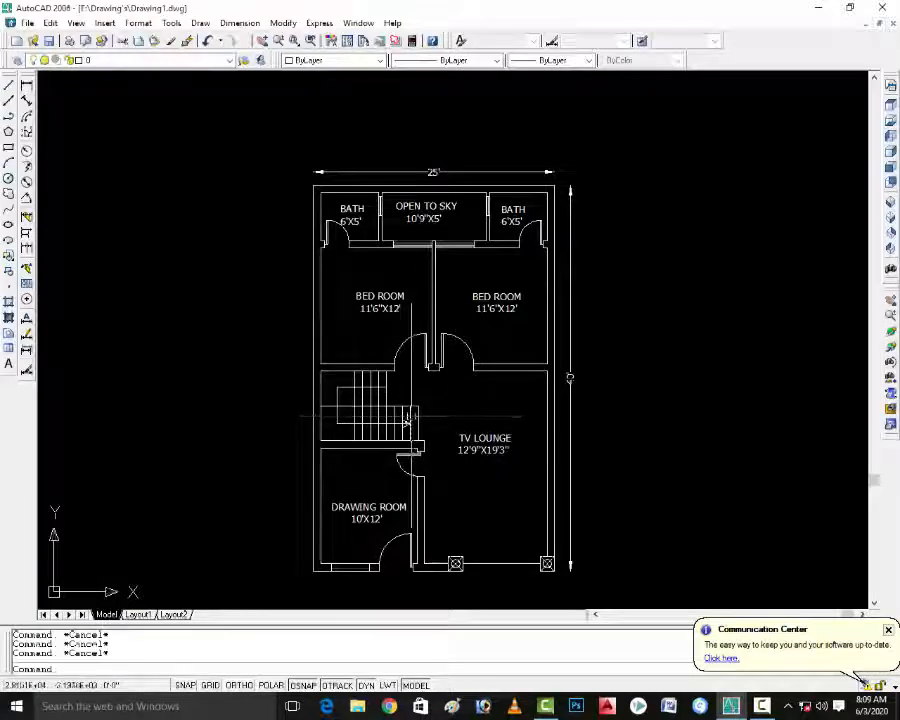
scroll(415, 410, "up", 1)
scroll(380, 300, "down", 1)
scroll(345, 230, "up", 4)
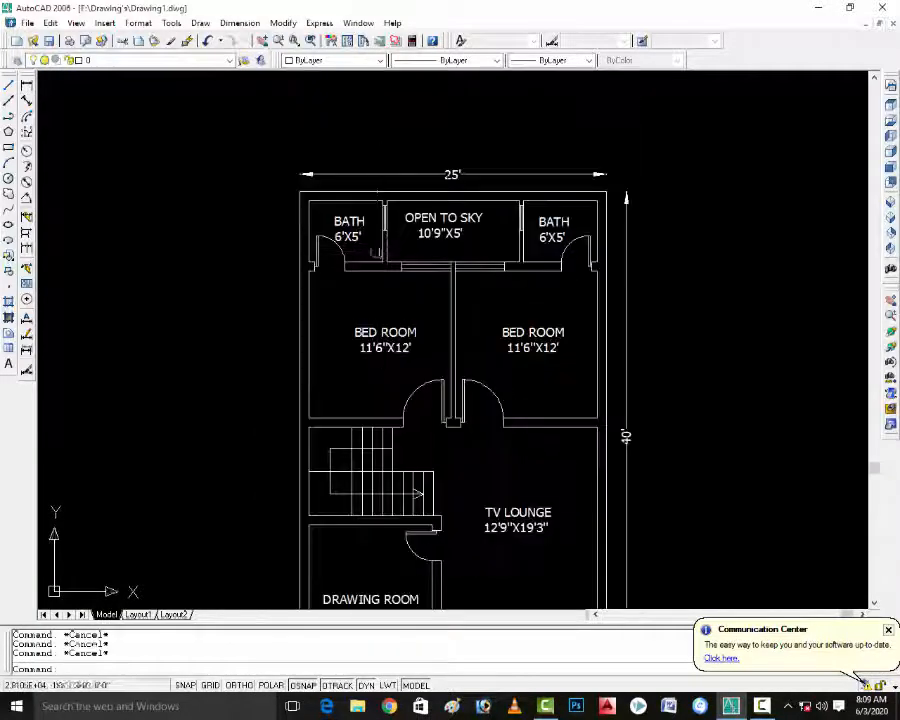
scroll(534, 222, "down", 4)
scroll(630, 260, "up", 1)
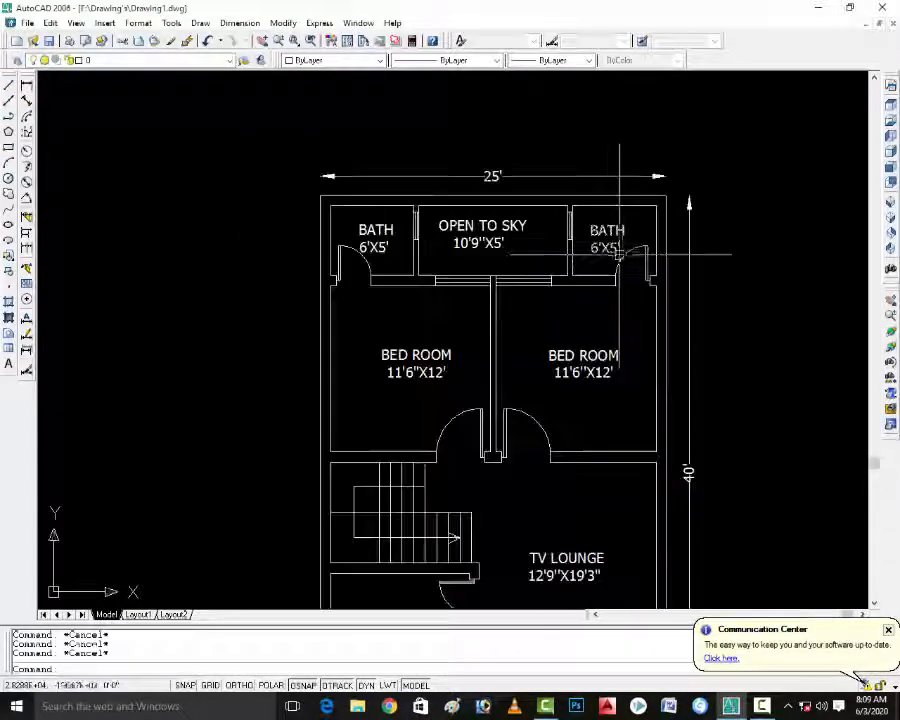
scroll(622, 255, "down", 2)
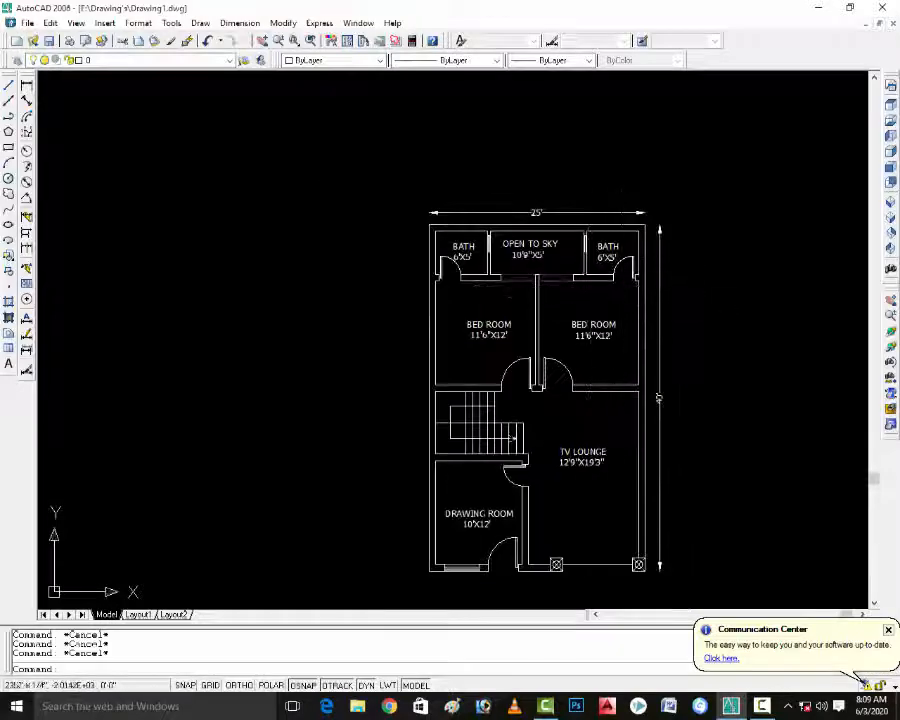
scroll(522, 311, "down", 1)
scroll(590, 316, "up", 3)
scroll(590, 318, "up", 1)
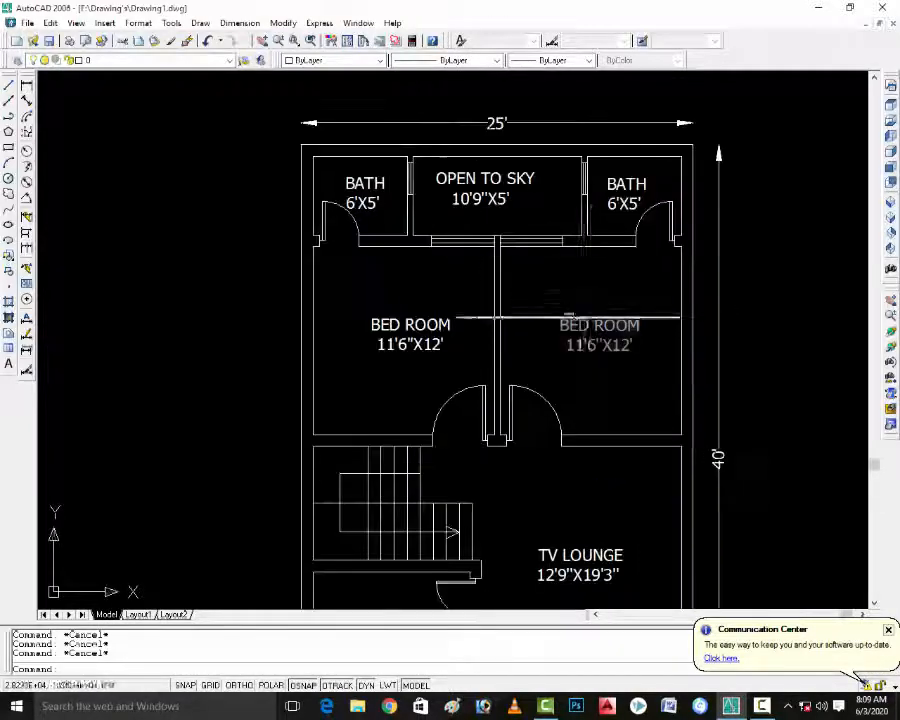
Save the floor plan drawing with the whole plan in view.
scroll(430, 288, "down", 5)
scroll(418, 378, "up", 3)
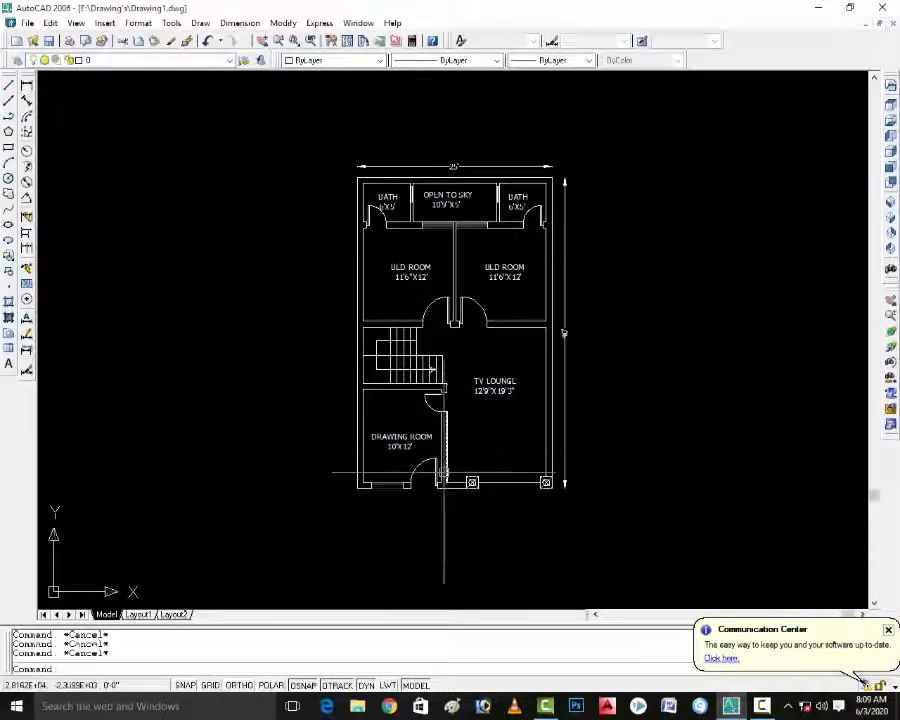
key("ctrl+s")
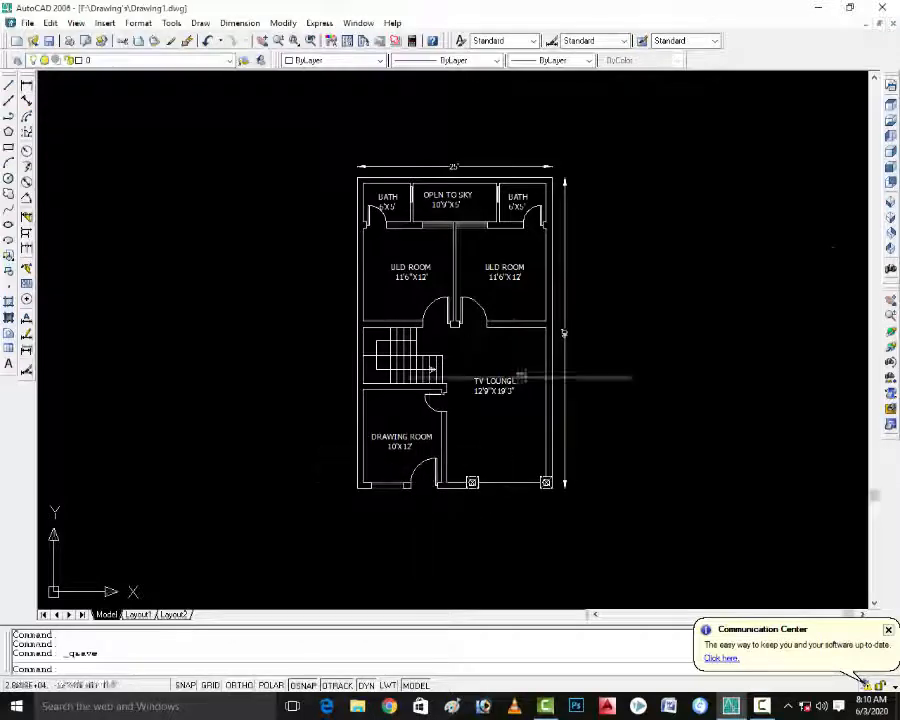